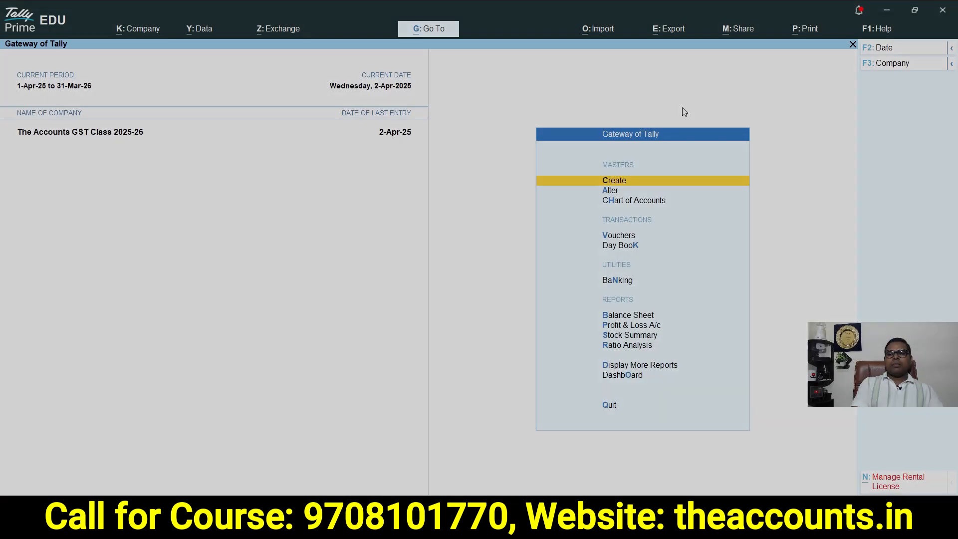
Open the About screen to check the TallyPrime version and licence details, then close it
left_click(873, 29)
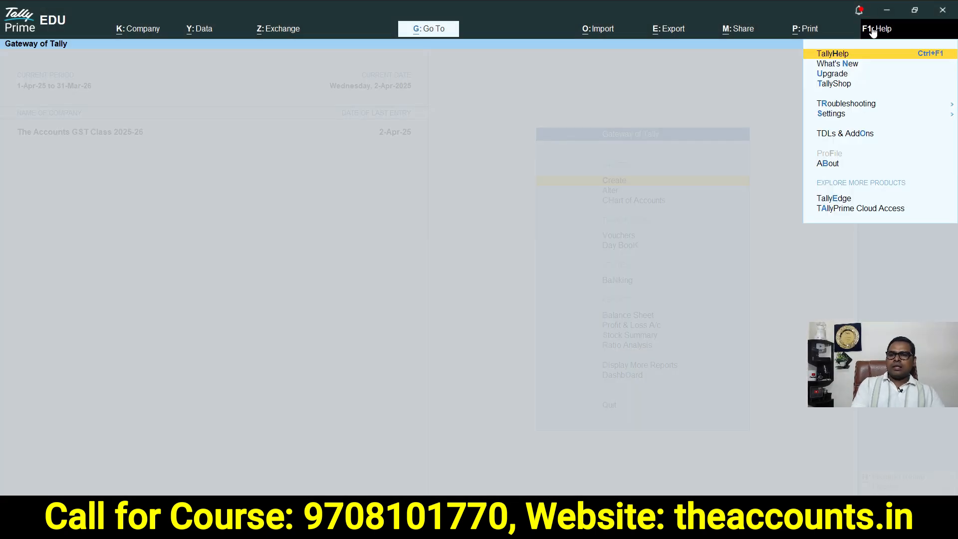
left_click(827, 163)
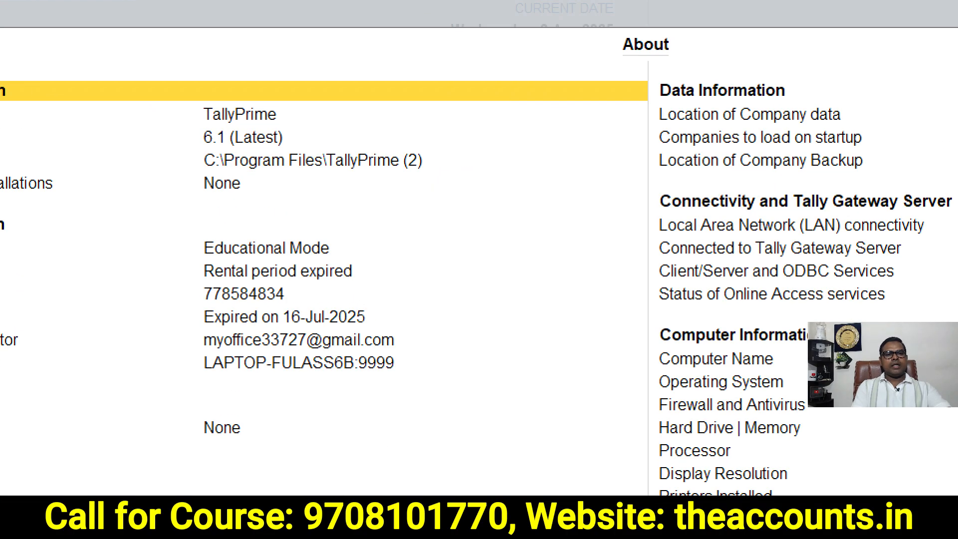
mouse_move(222, 69)
left_mouse_down()
mouse_move(426, 108)
mouse_move(263, 10)
left_mouse_up()
key("Escape")
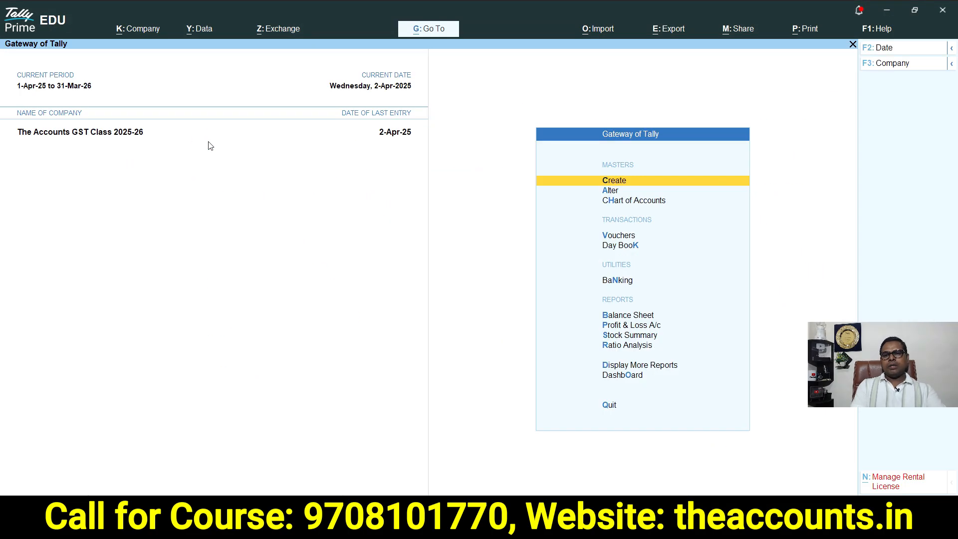
Open the company features of The Accounts GST Class 2025-26 and enable Goods and Services Tax (GST)
left_click_drag(843, 342, 839, 22)
left_click(819, 173)
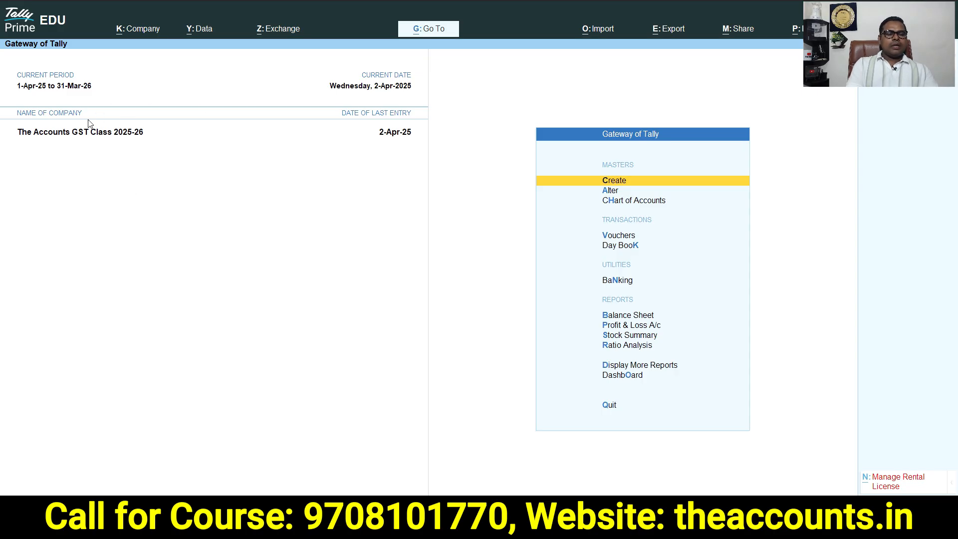
left_click(136, 32)
left_click(145, 203)
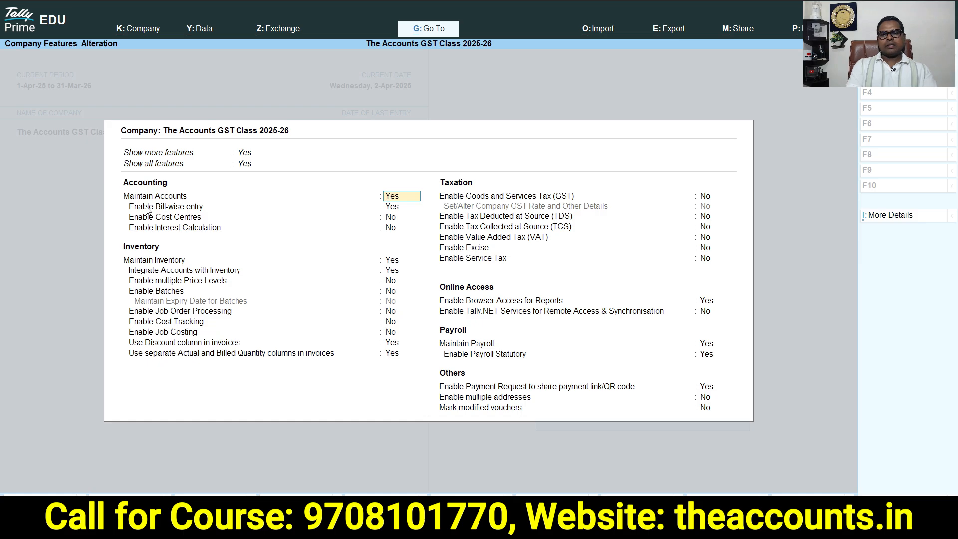
left_click(705, 196)
key("y")
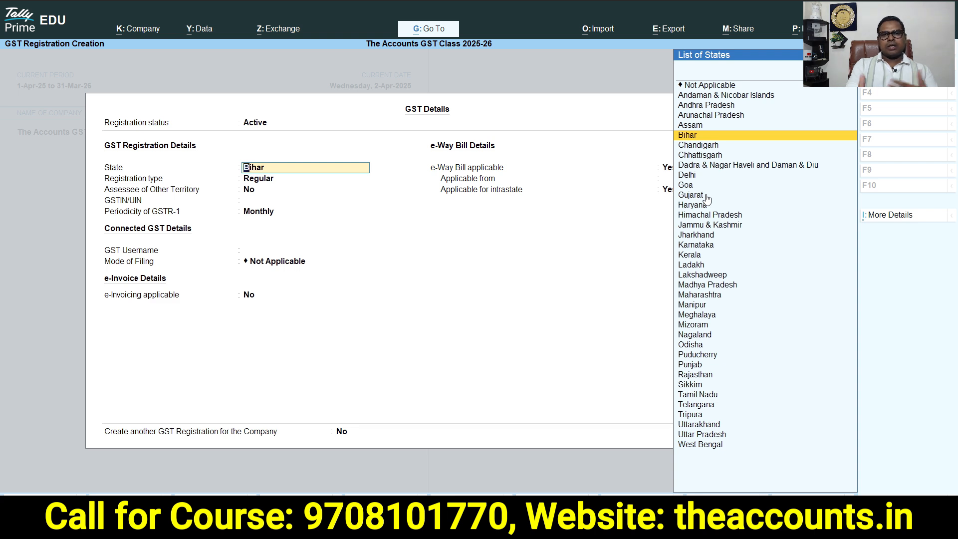
Keep state Bihar and Regular registration, and paste the company's GSTIN into the GST details
key("Return")
key("Return")
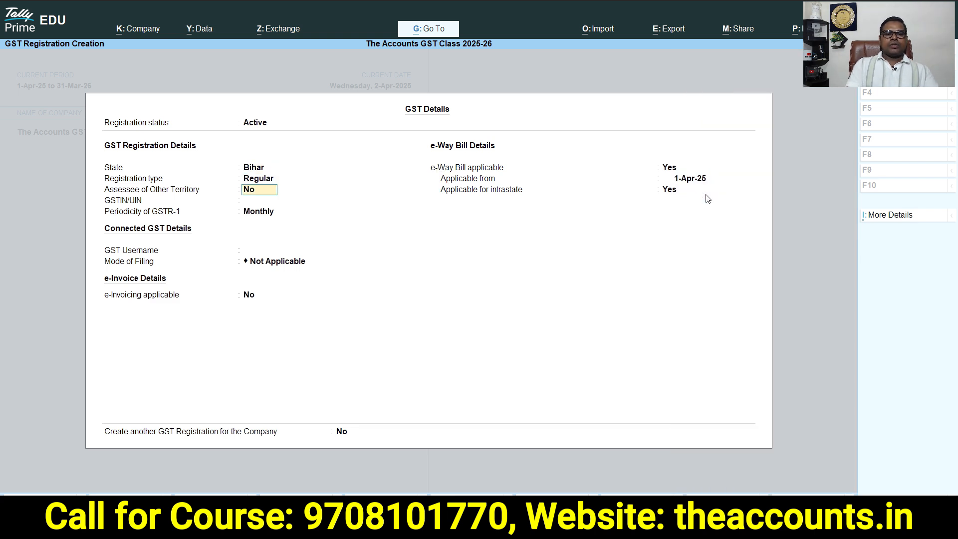
left_click(256, 199)
key("ctrl+alt+v")
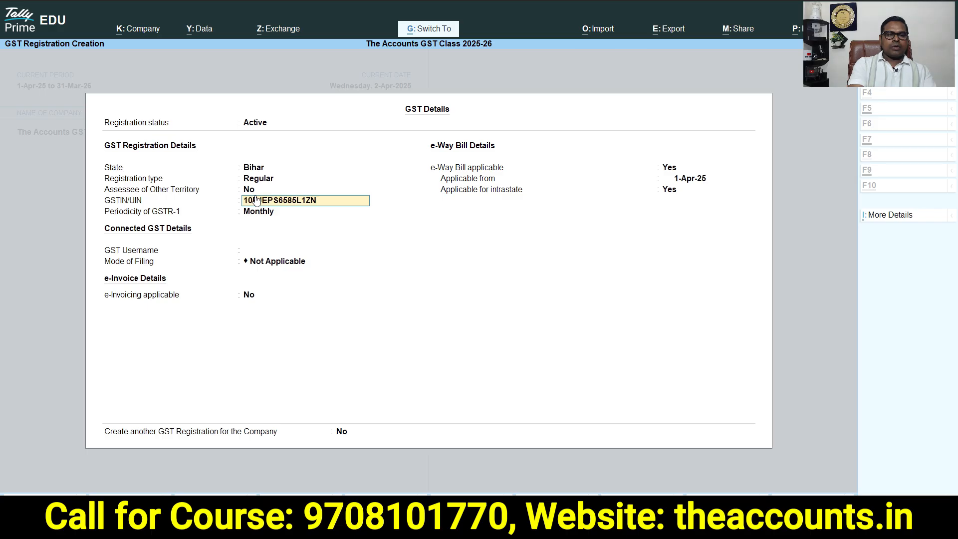
key("Return")
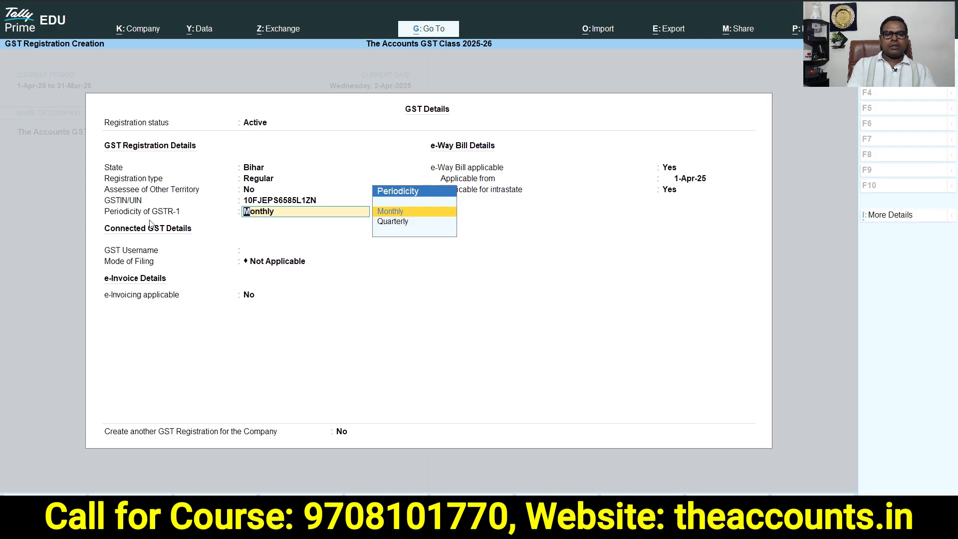
Set GSTR-1 periodicity to Quarterly, keep the e-Way Bill settings, and accept the GST details and company features
left_click(397, 225)
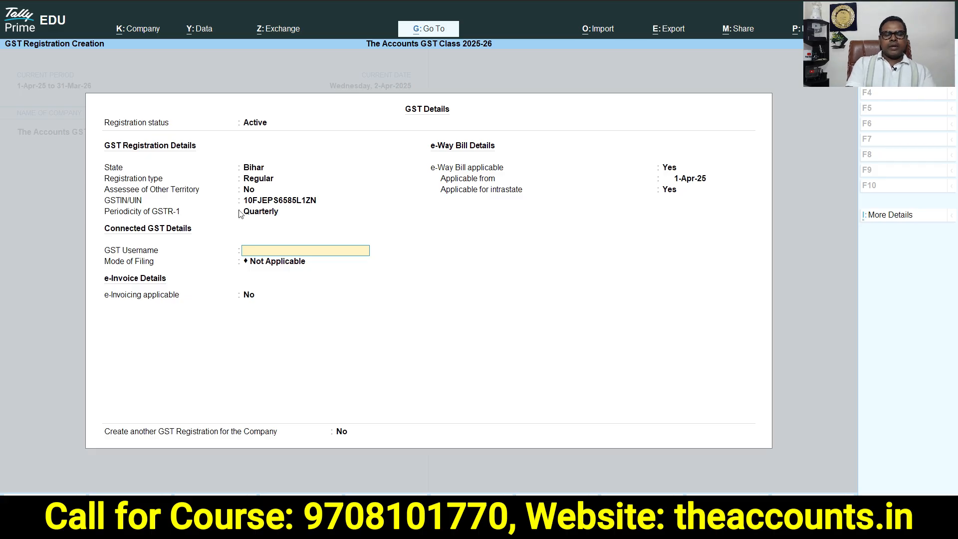
key("Return")
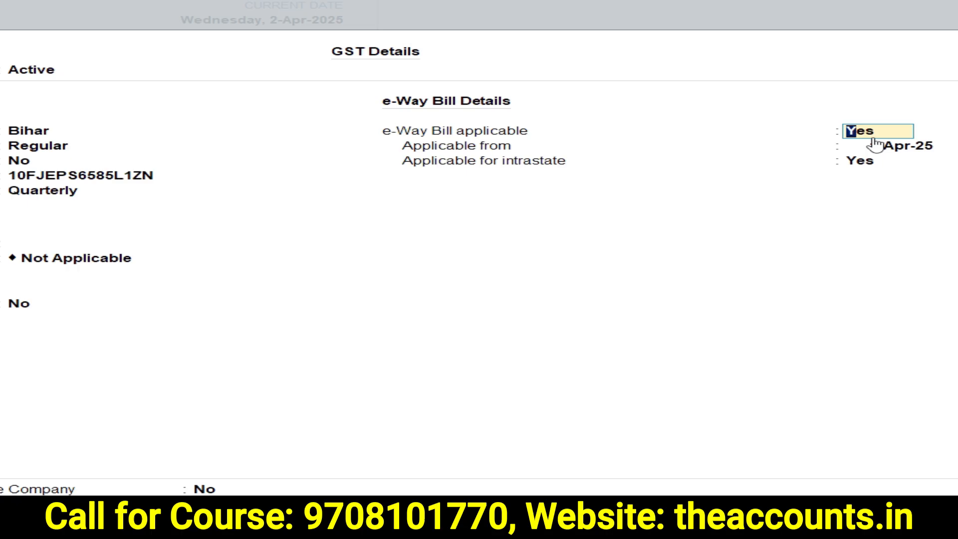
key("Return")
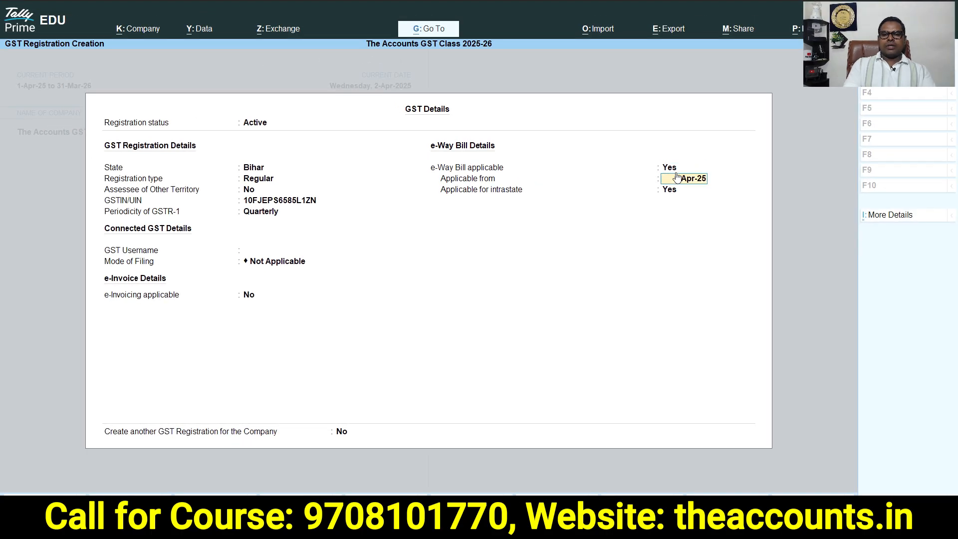
key("Return")
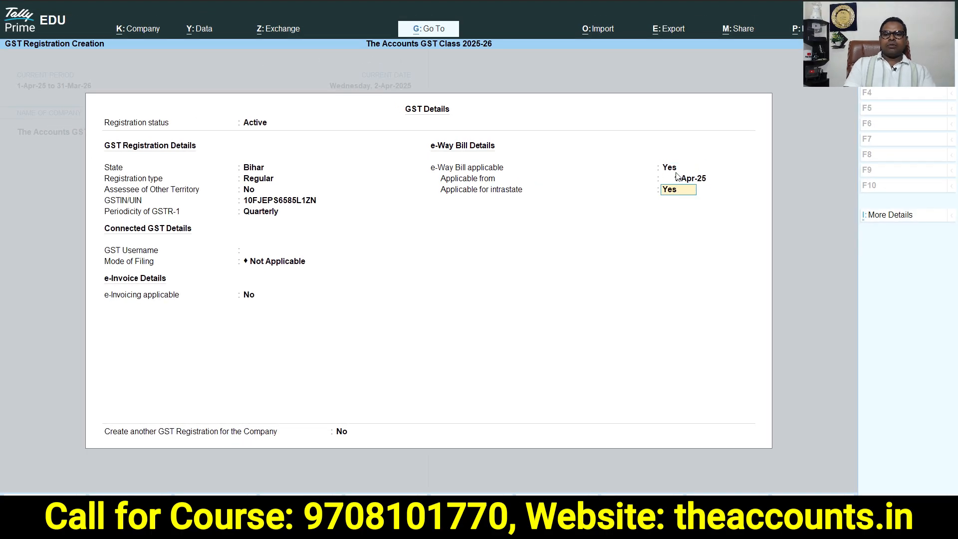
key("ctrl+a")
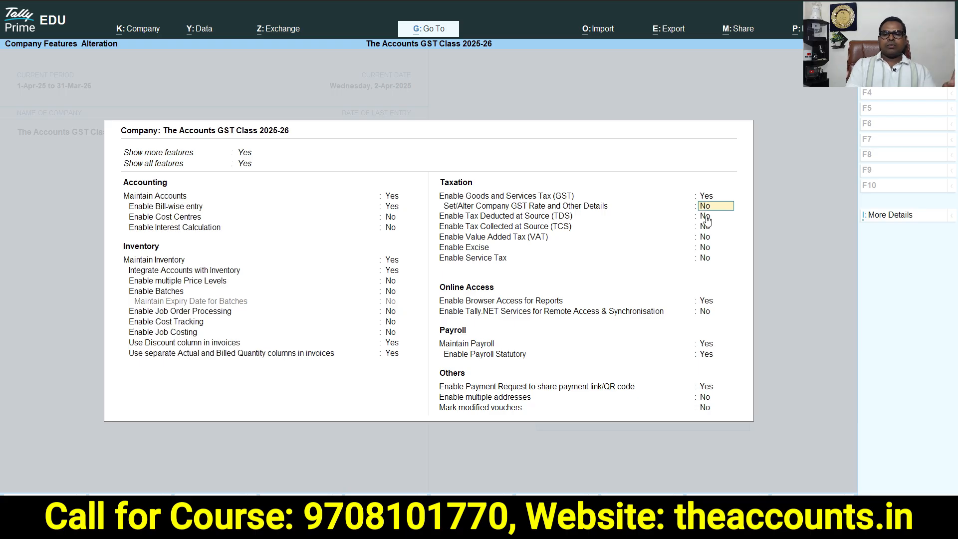
key("ctrl+a")
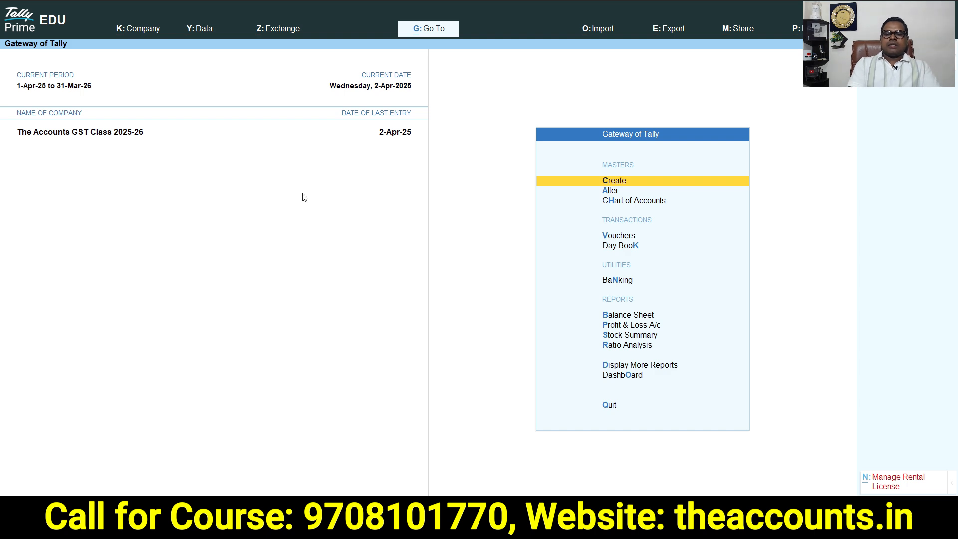
Start creating a new voucher type named Tax Invoice
left_click(621, 183)
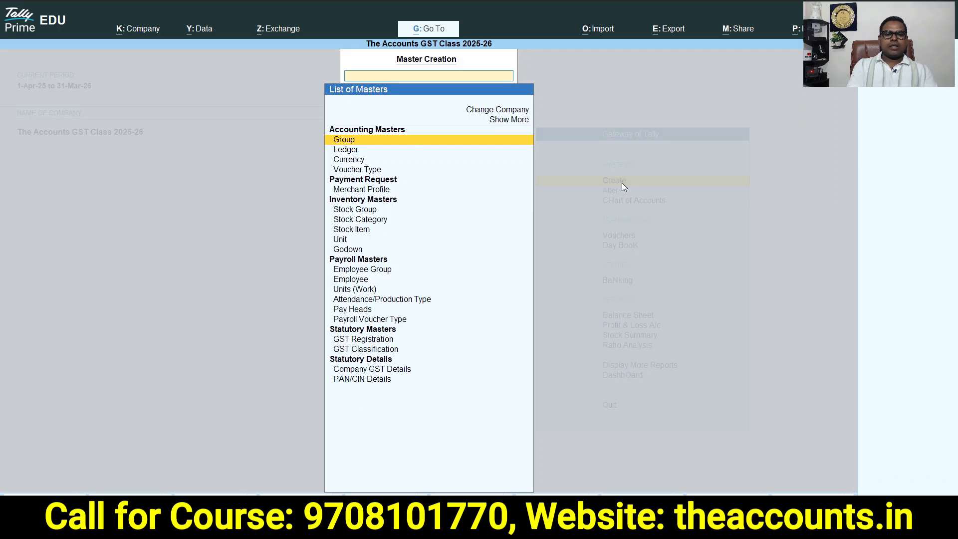
left_click(350, 172)
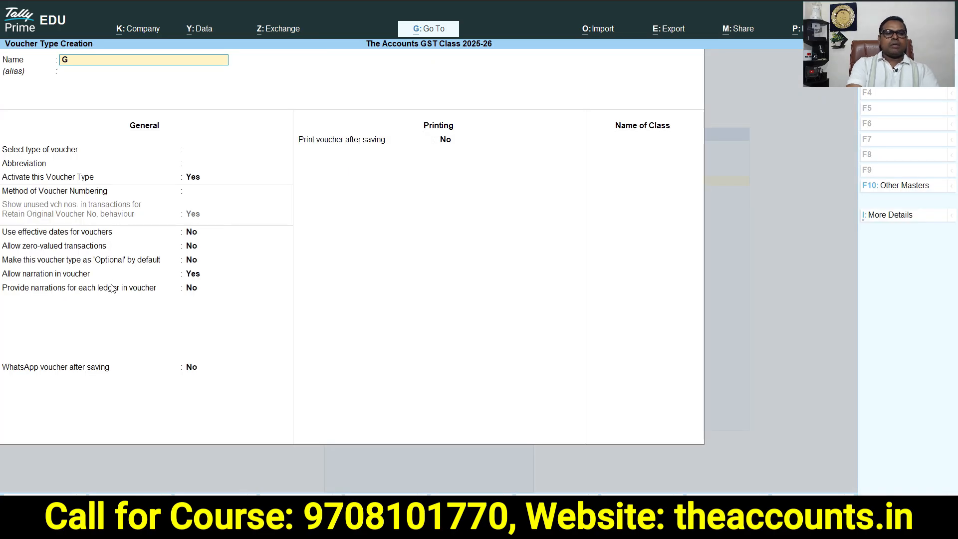
key("BackSpace")
key("BackSpace")
type("TAx")
type("x Invoice")
key("Return")
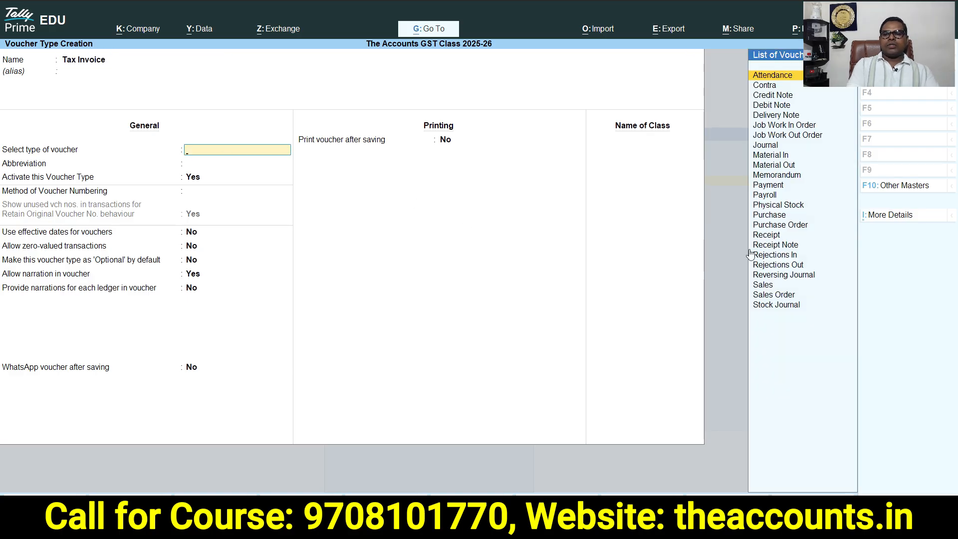
Set the voucher type to Sales with abbreviation Sale and keep it active
type("Sal")
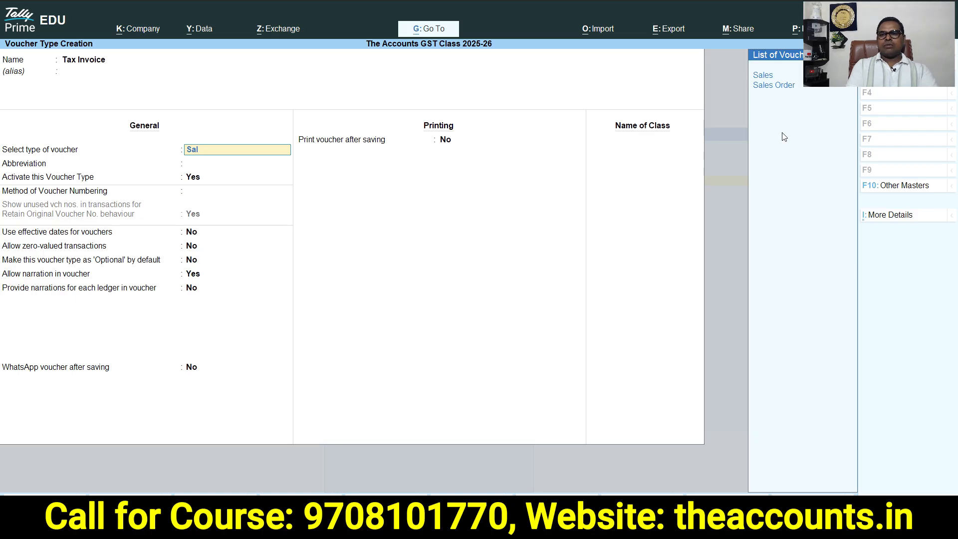
left_click(769, 75)
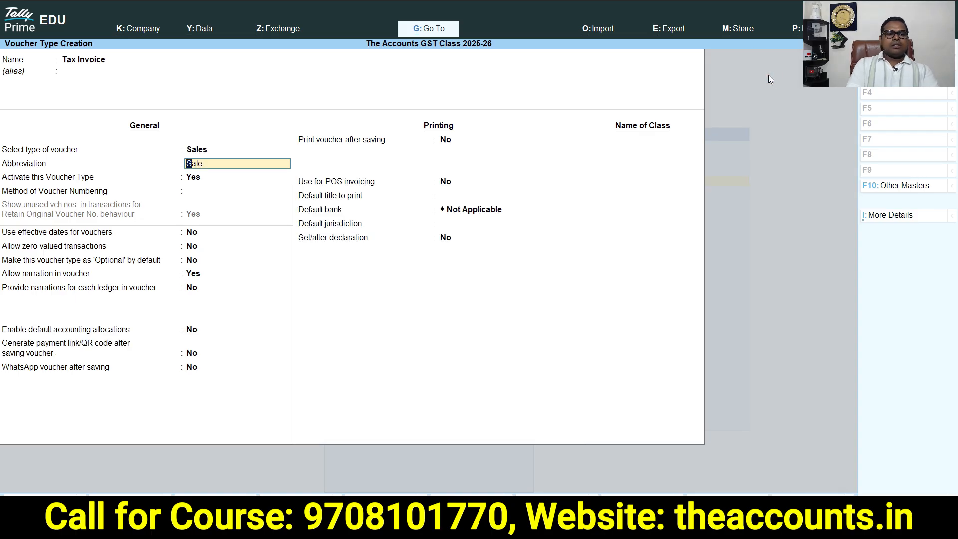
key("Return")
key("Return")
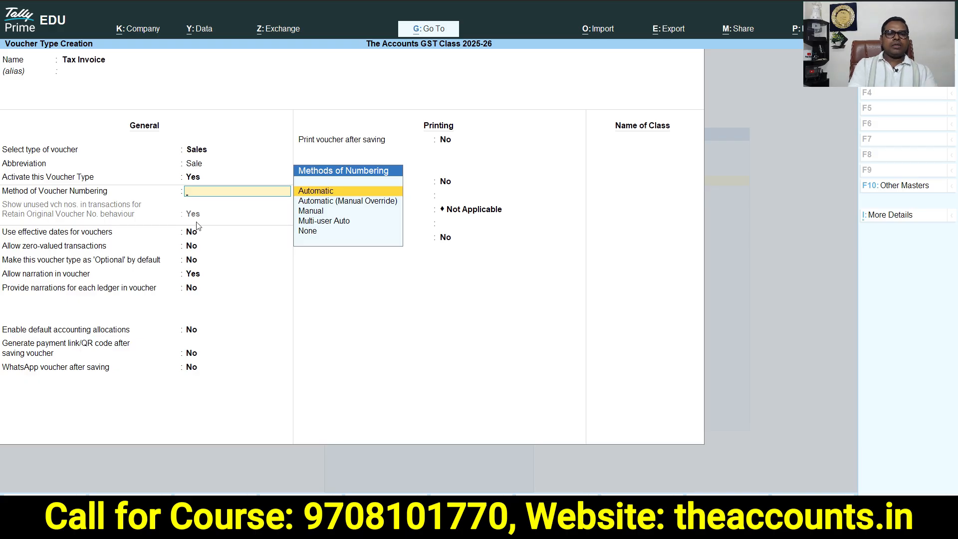
Choose Automatic numbering with Retain Original Voucher No. behaviour and enable additional numbering details
key("Return")
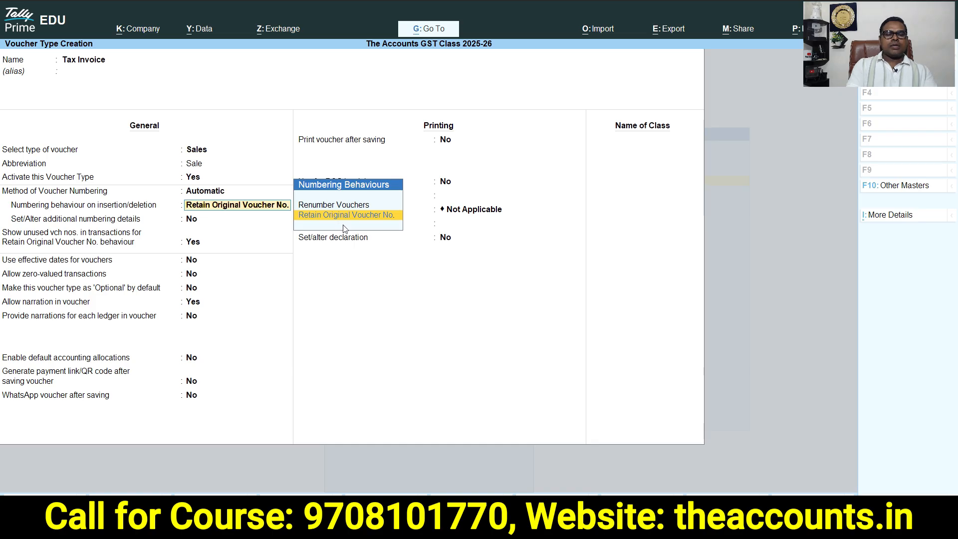
key("Return")
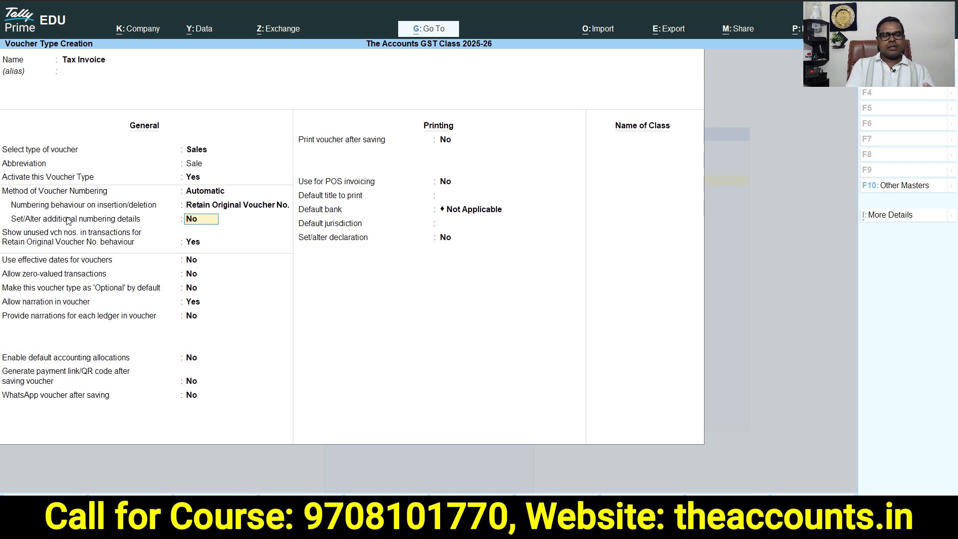
type("y")
key("Return")
key("Return")
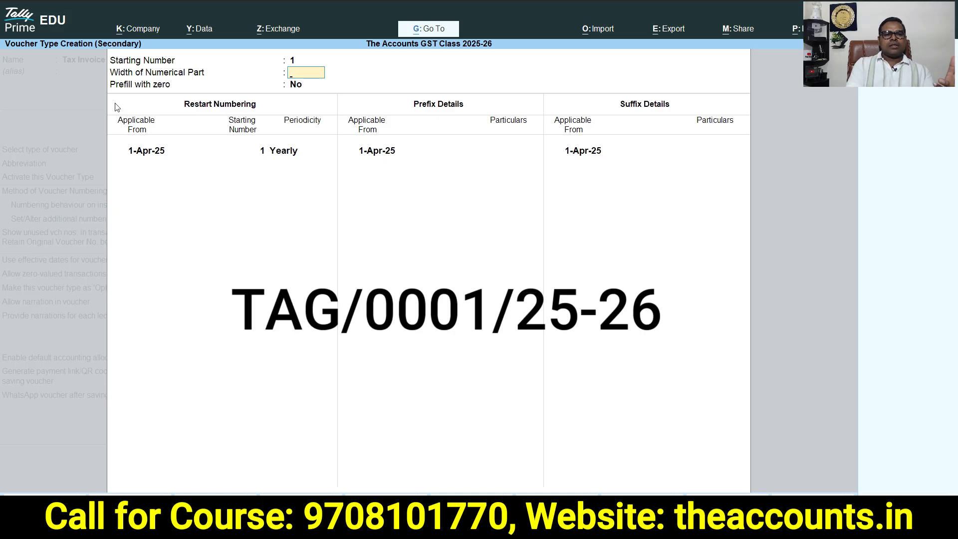
Set the numerical part width to 4 with starting number 1 and no zero prefill
key("Return")
key("Return")
key("Return")
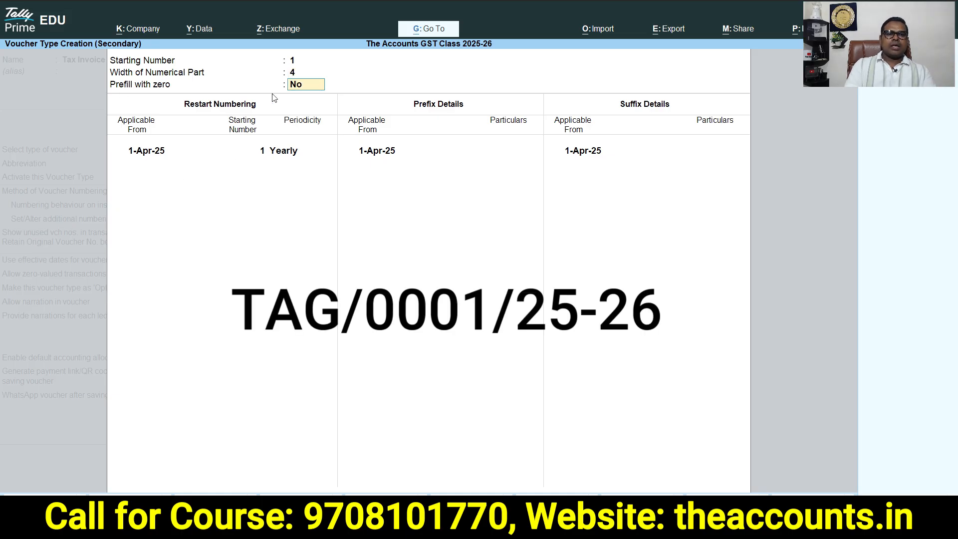
Add the prefix TAG/ and a year suffix to the voucher numbering and return to the voucher type
key("Return")
key("Return")
key("Return")
key("Return")
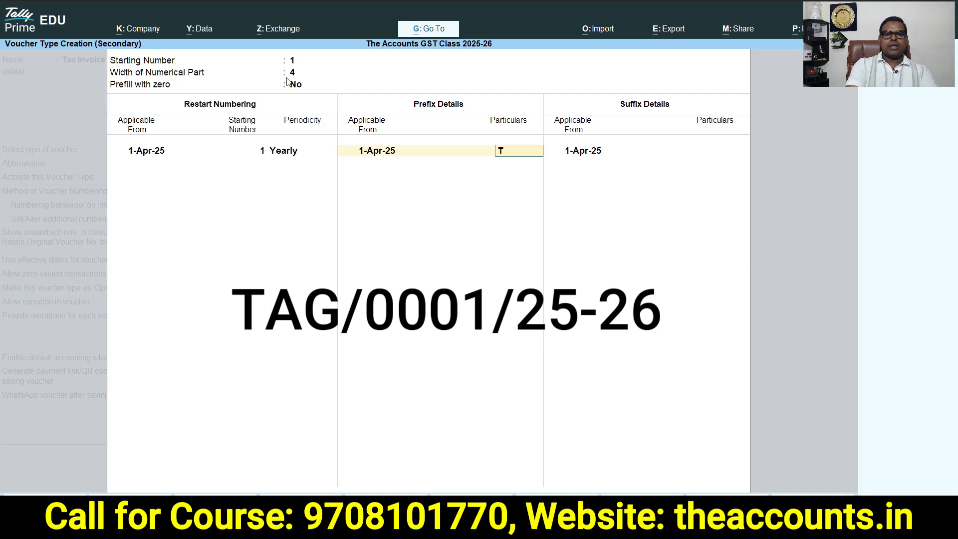
type("G/")
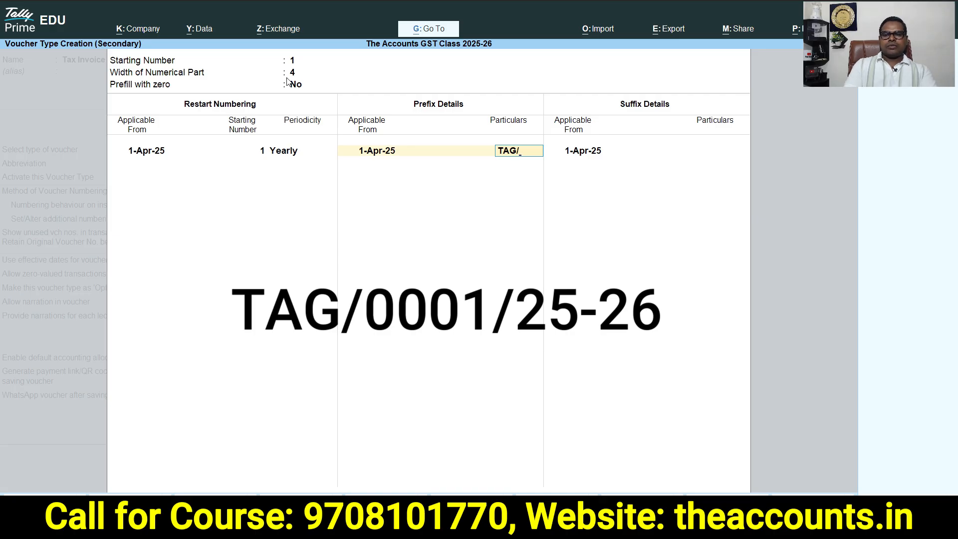
key("Return")
key("Return")
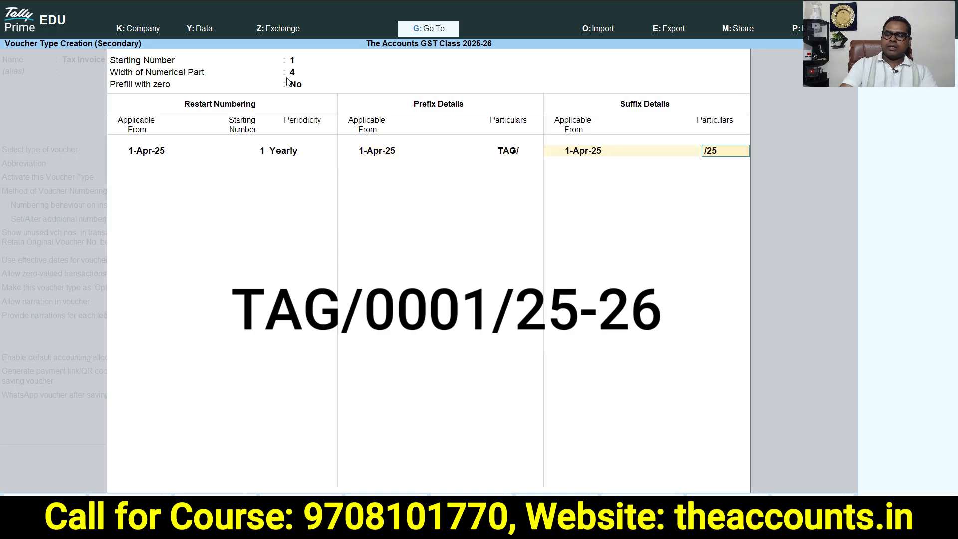
key("Return")
key("Return")
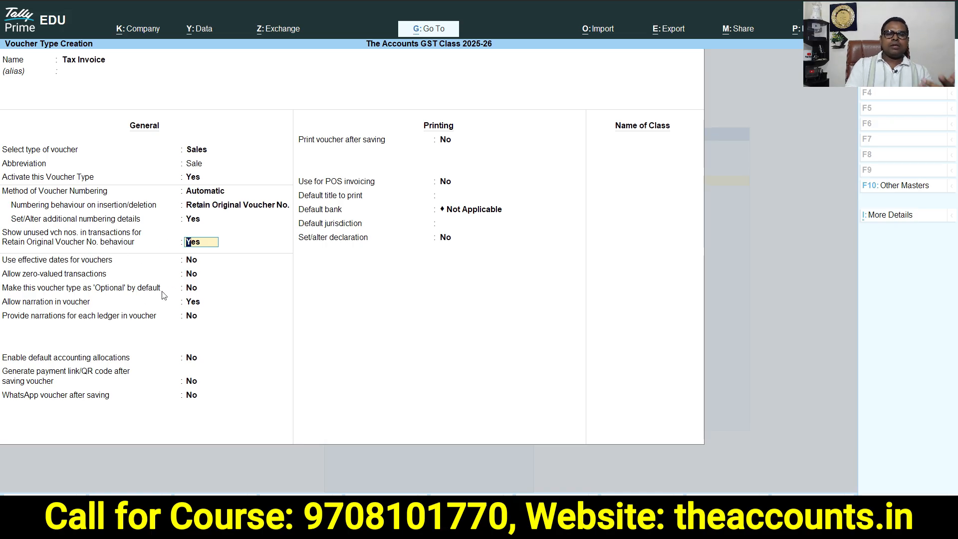
Keep the remaining general options and enable printing the voucher after saving
key("Return")
key("Return")
key("Return")
key("Return")
key("Return")
key("Return")
key("Return")
key("Return")
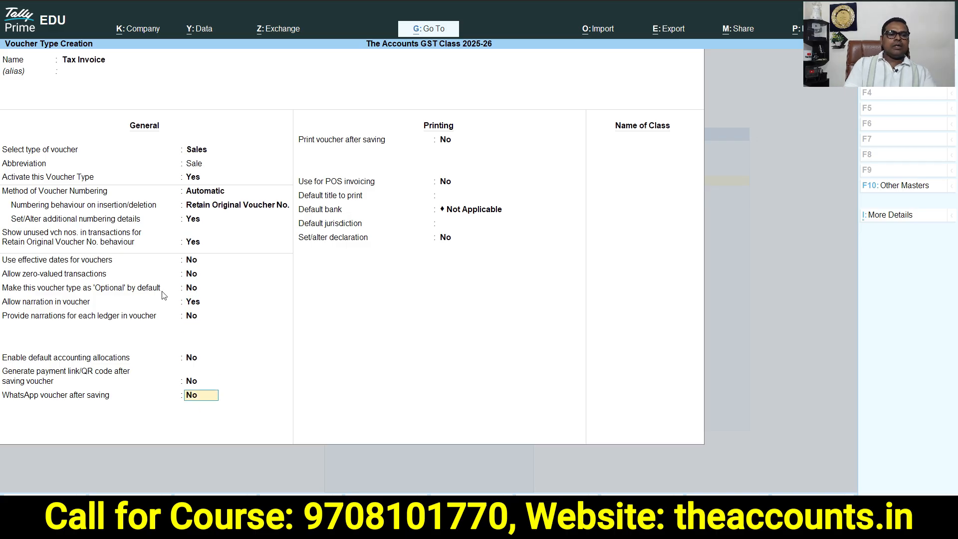
key("Return")
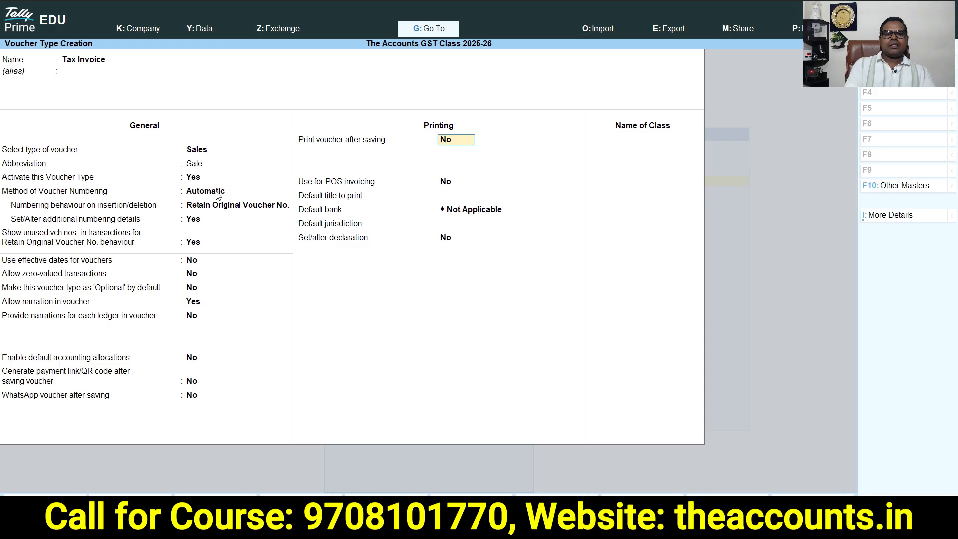
key("y")
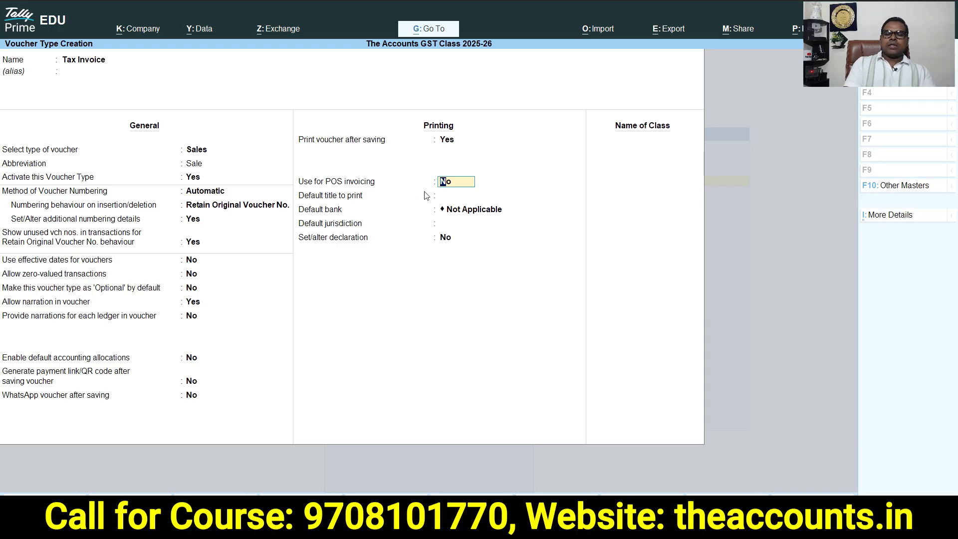
Leave POS invoicing off and set the default bank to Sbi
key("Return")
key("Return")
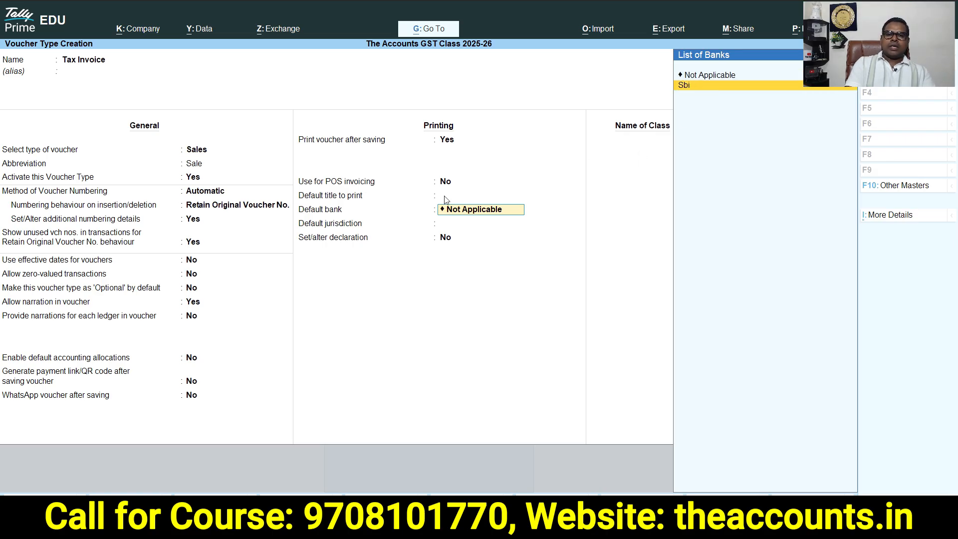
key("Return")
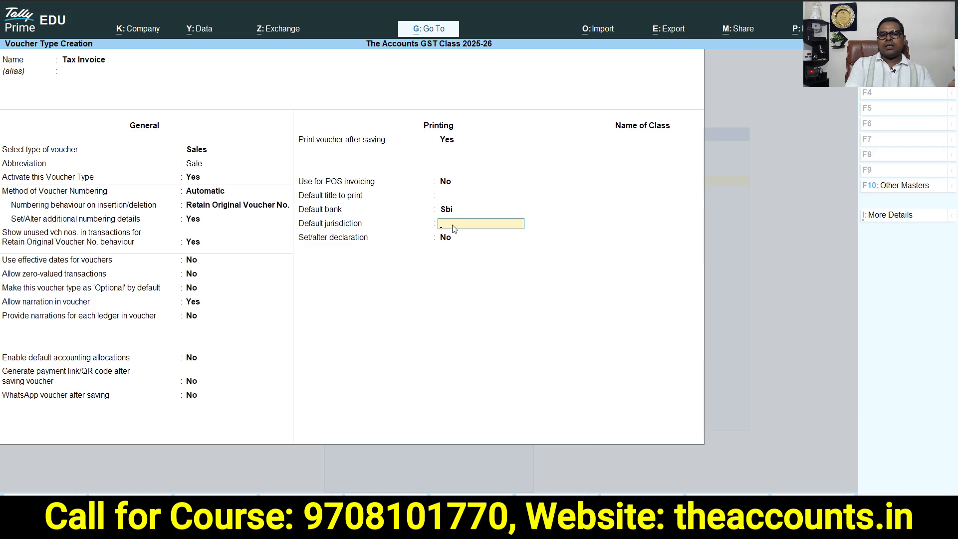
key("Return")
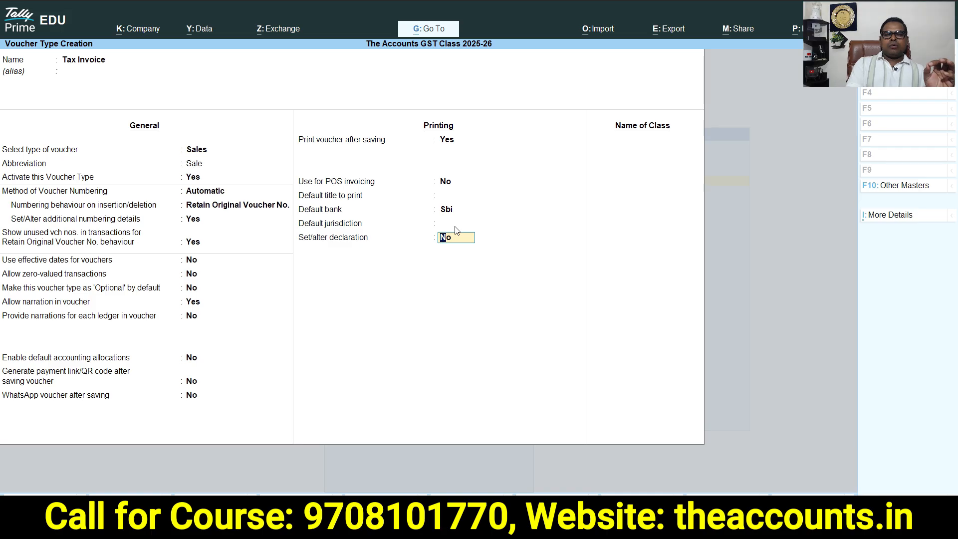
Enable set/alter declaration to open the invoice declaration text
type("y")
key("Return")
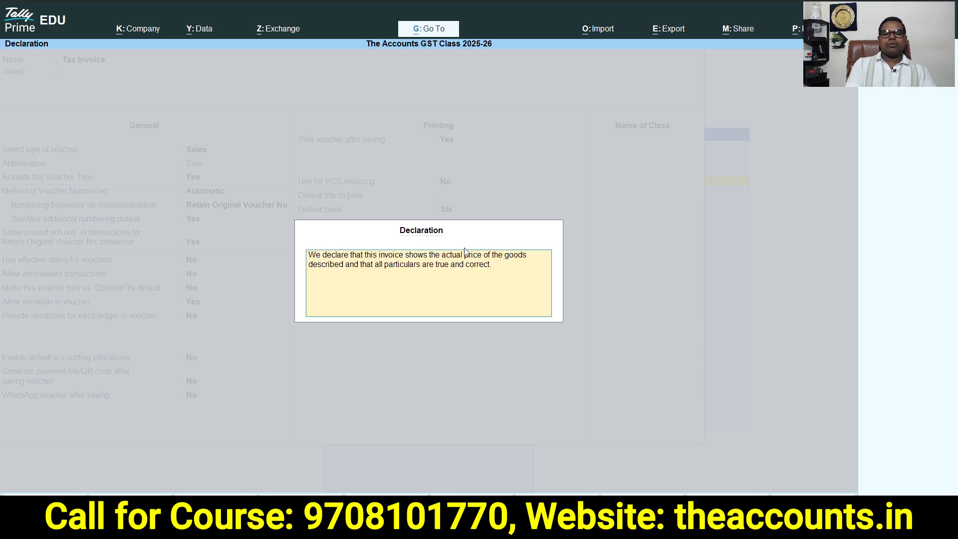
Clear the invoice declaration text, close the declaration dialog, and move on to the class name field
key("Escape")
key("Escape")
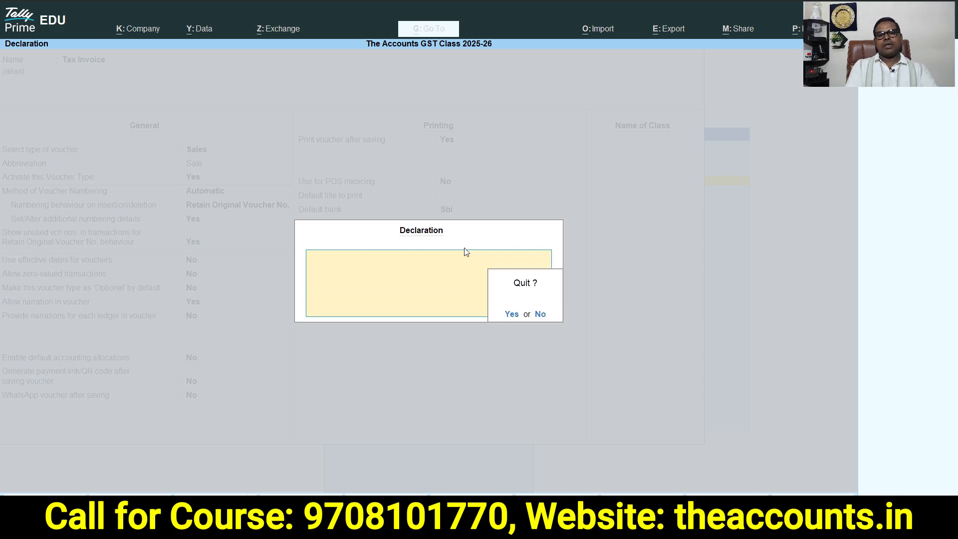
key("Return")
key("Return")
key("Return")
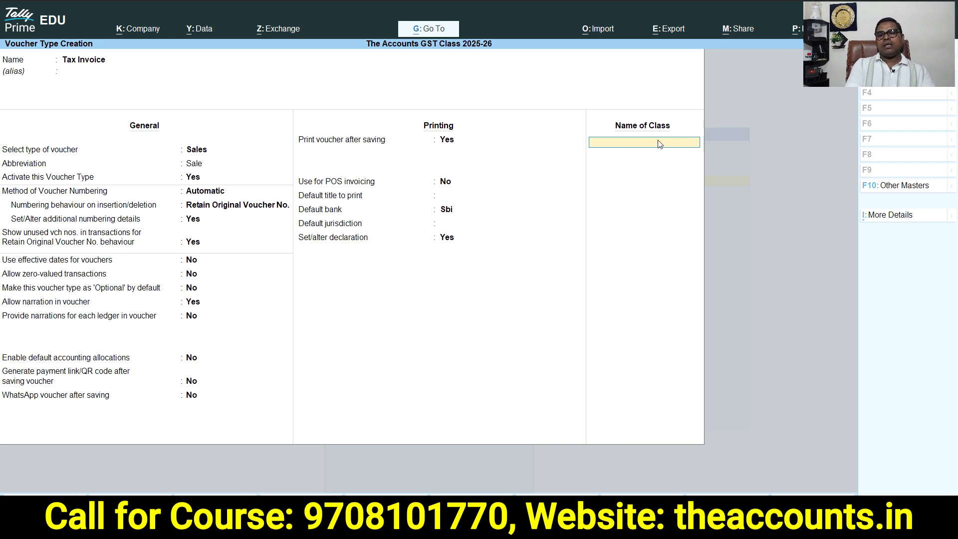
Create a voucher class named GST that excludes the Bank OD A/c and Branch / Divisions groups
type("GST")
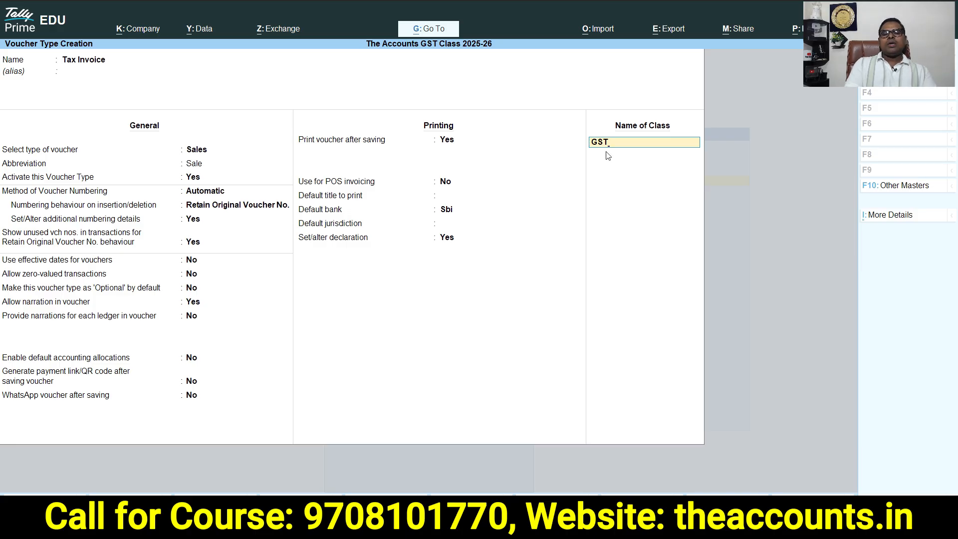
key("Return")
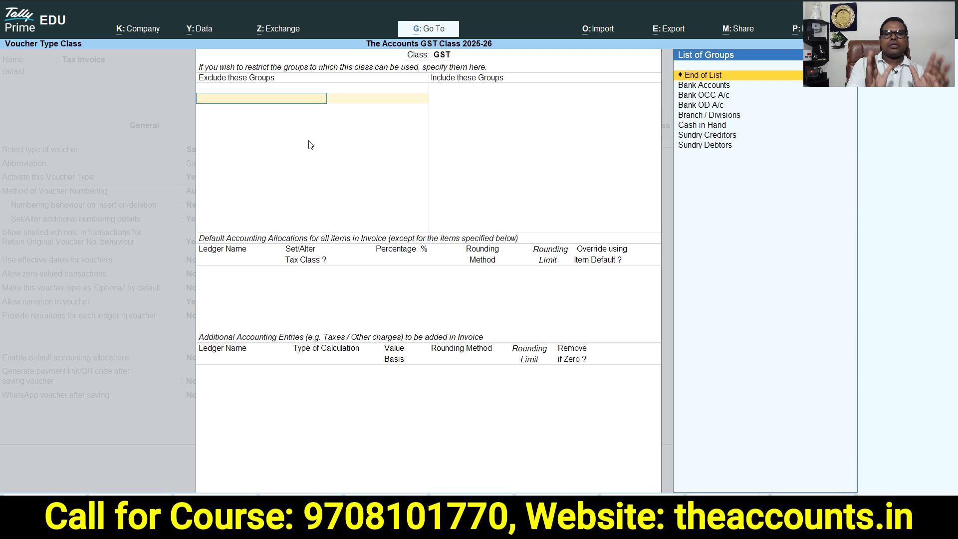
key("Down")
key("Down")
key("Down")
key("Up")
key("Down")
key("Return")
key("Down")
key("Down")
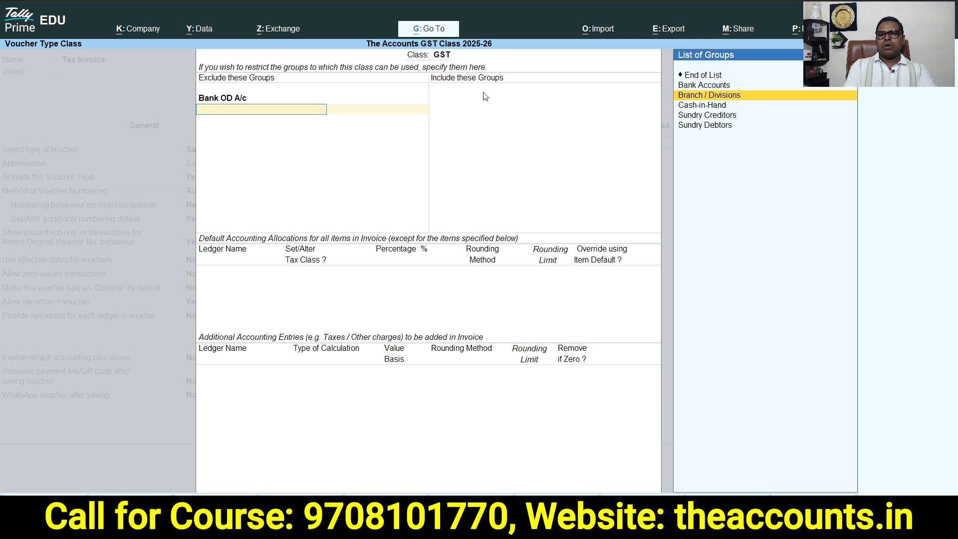
key("Return")
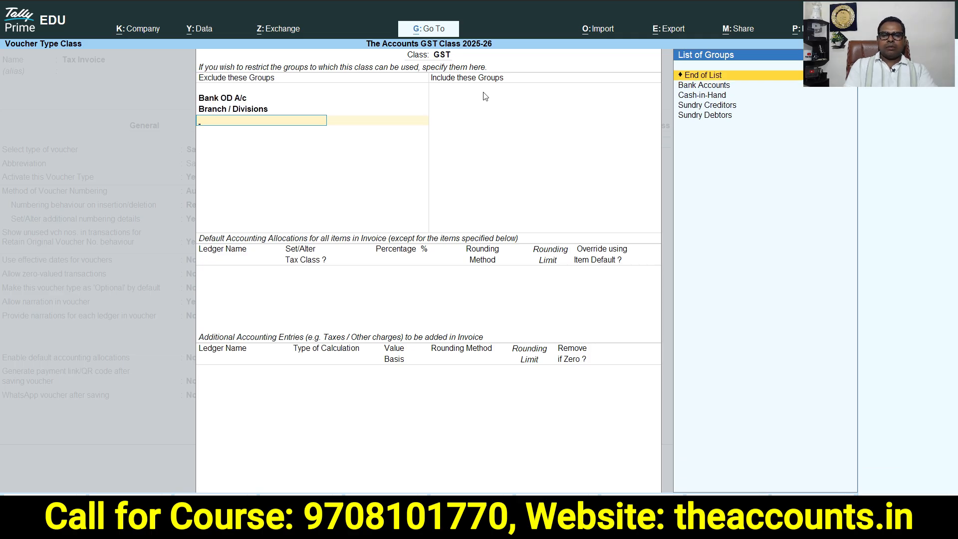
Include the Sundry Debtors, Sundry Creditors, Cash-in-Hand and Bank Accounts groups in the GST class
key("Return")
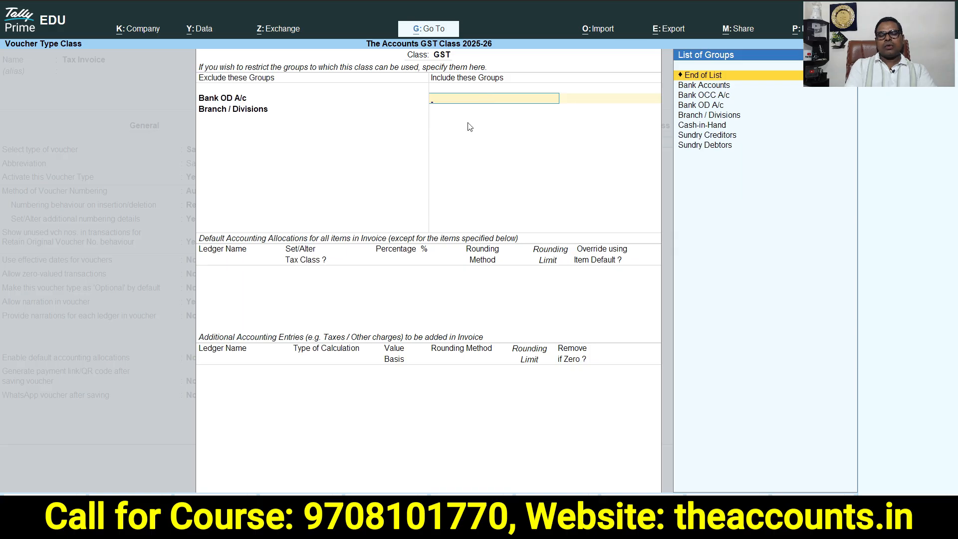
left_click(716, 149)
key("Down")
key("Down")
key("Down")
key("Down")
key("Down")
key("Down")
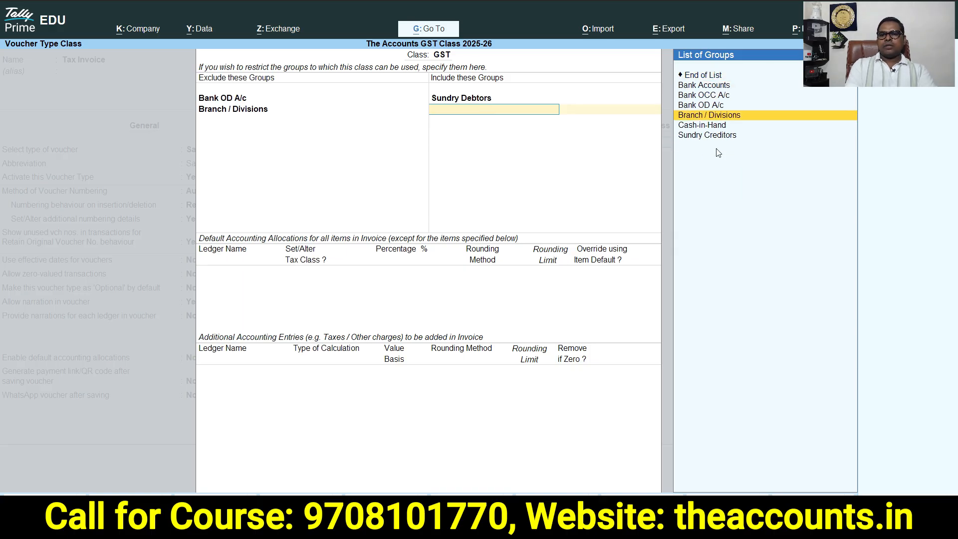
key("Return")
key("Down")
key("Down")
key("Down")
key("Down")
key("Down")
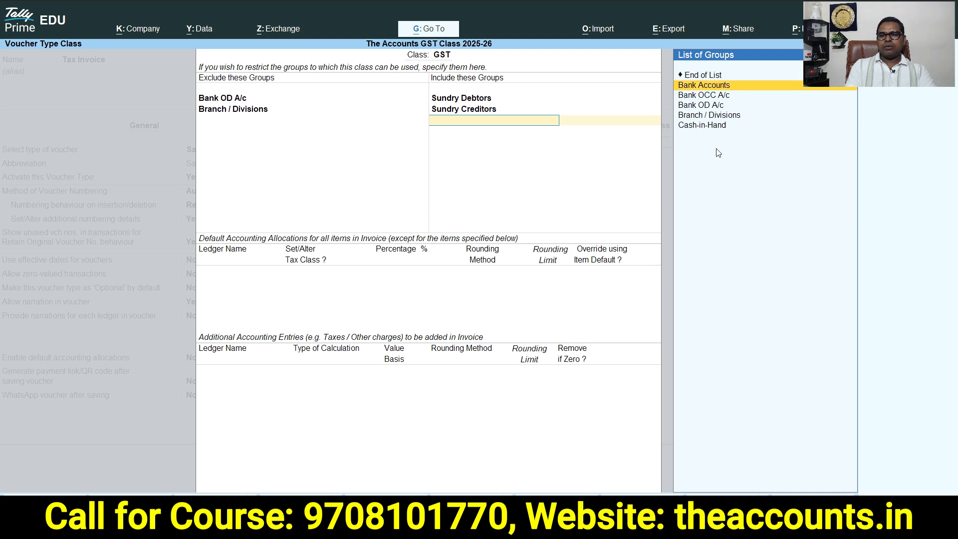
key("Return")
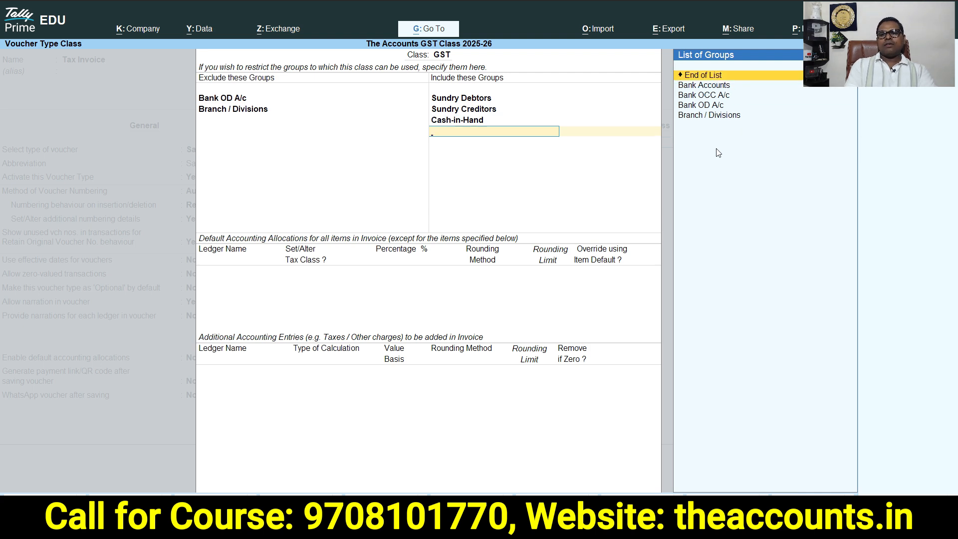
key("Down")
key("Down")
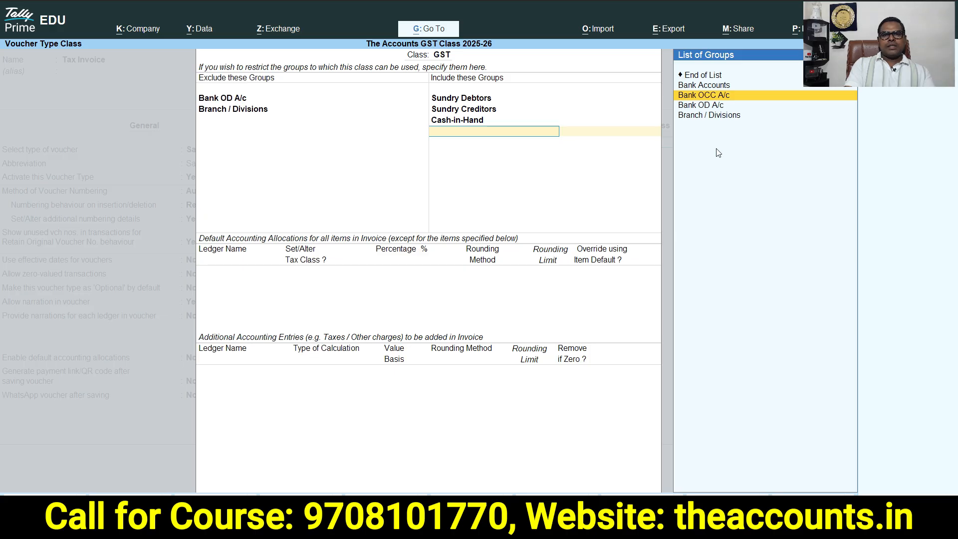
key("Down")
key("Down")
key("Up")
key("Up")
key("Up")
key("Up")
key("Down")
key("Return")
key("Return")
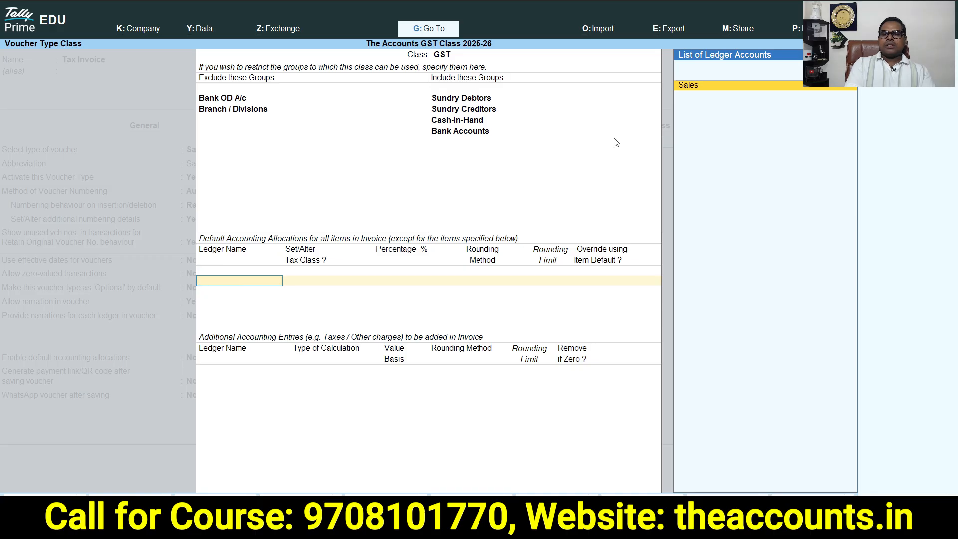
Pick the Sales ledger for the default item allocation and rename that ledger to Sales GST
key("Return")
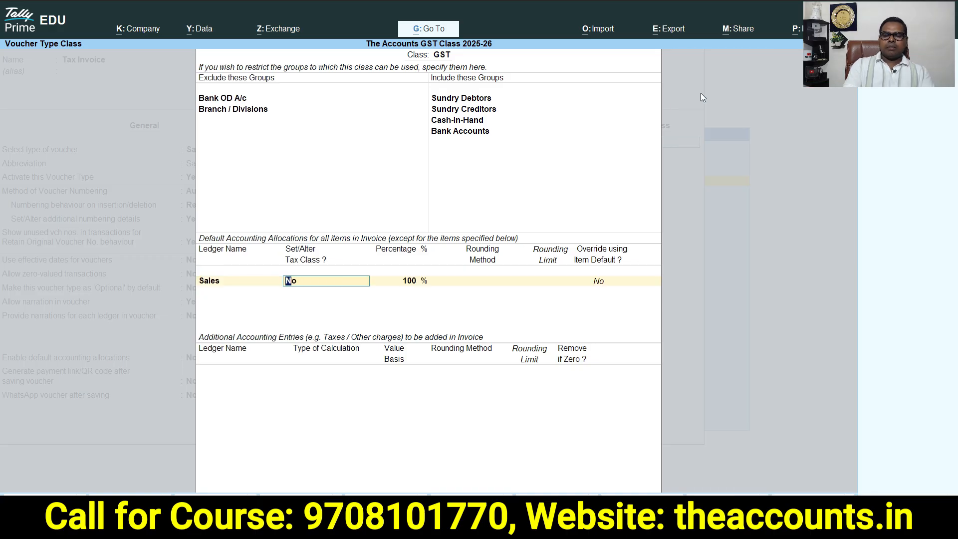
key("BackSpace")
key("ctrl+Return")
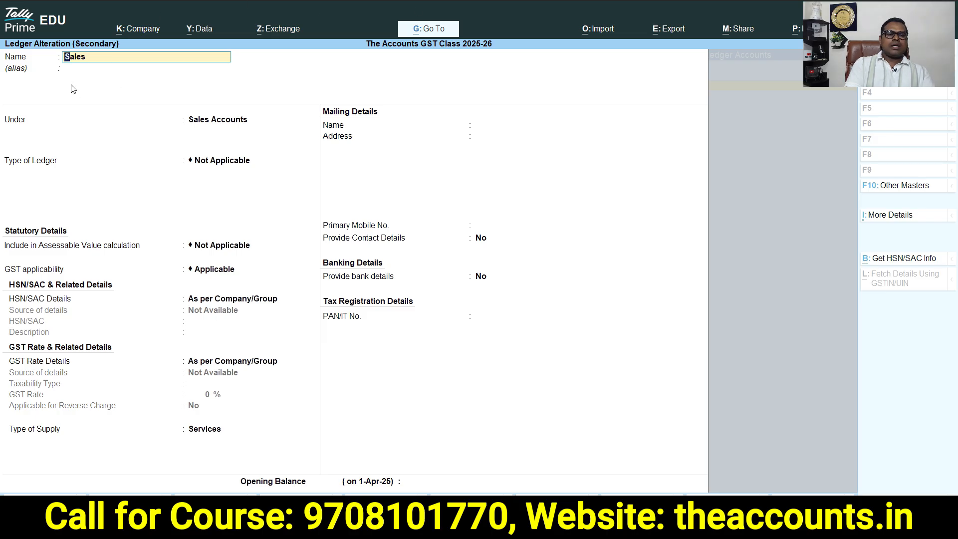
type("GST")
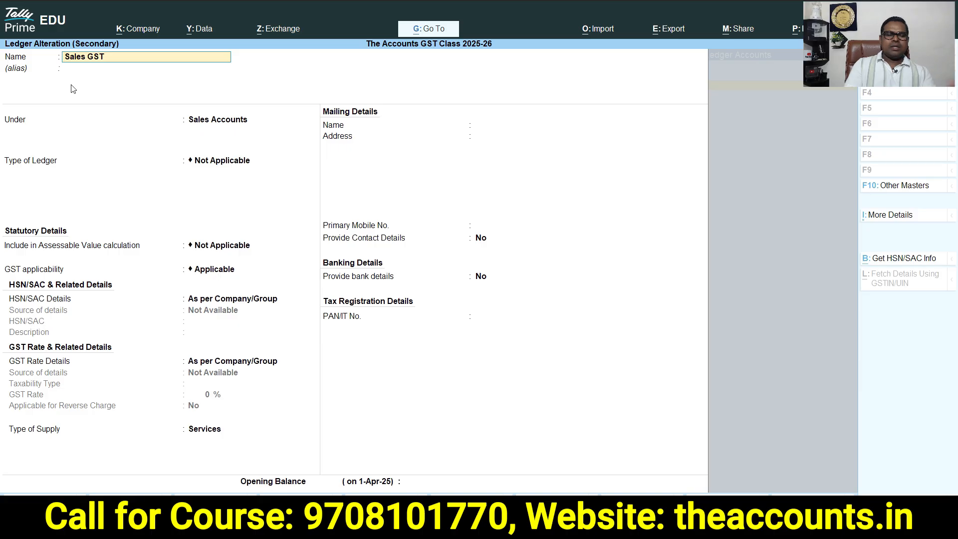
Set the Sales GST ledger's type of supply to Goods, save it, and keep its 100% default allocation
key("Return")
key("Return")
key("Return")
key("Return")
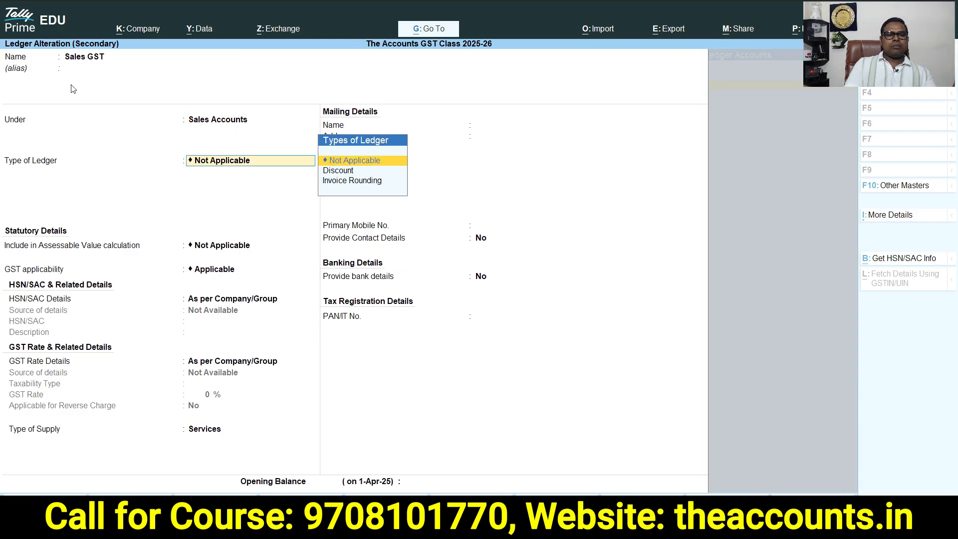
key("Return")
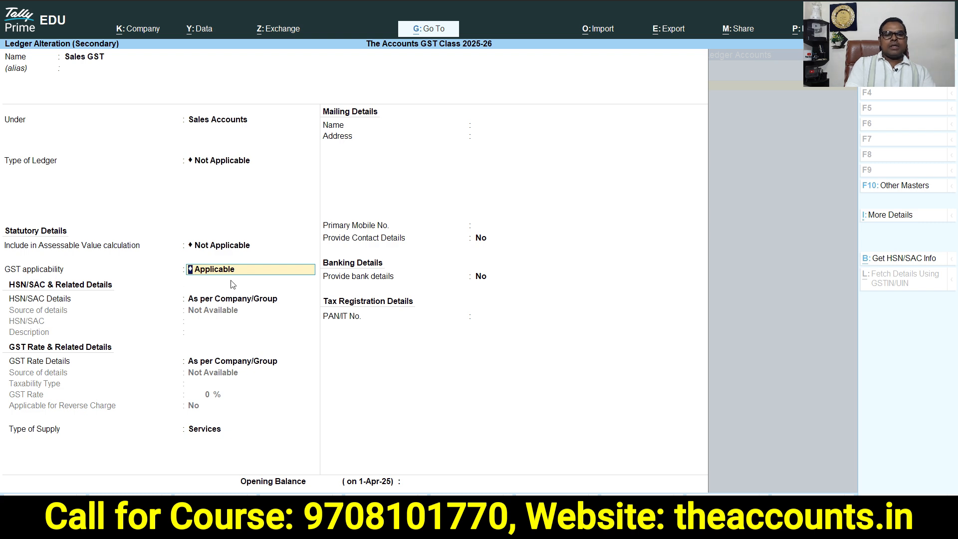
key("Return")
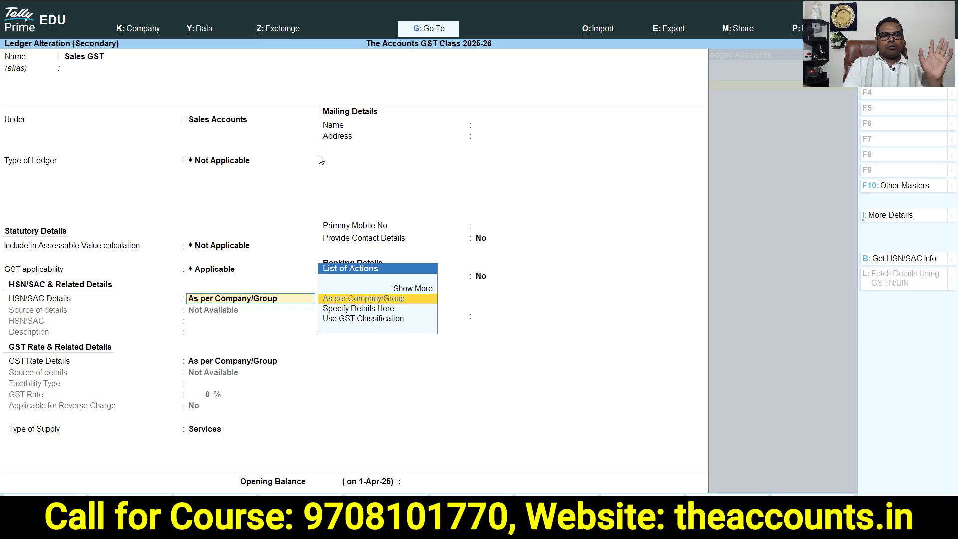
key("Return")
key("Return")
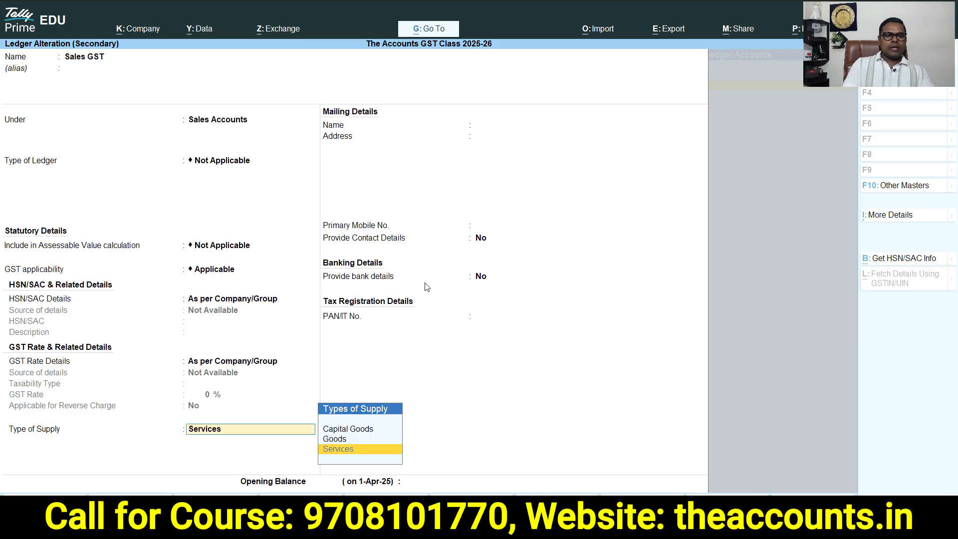
key("Up")
key("Return")
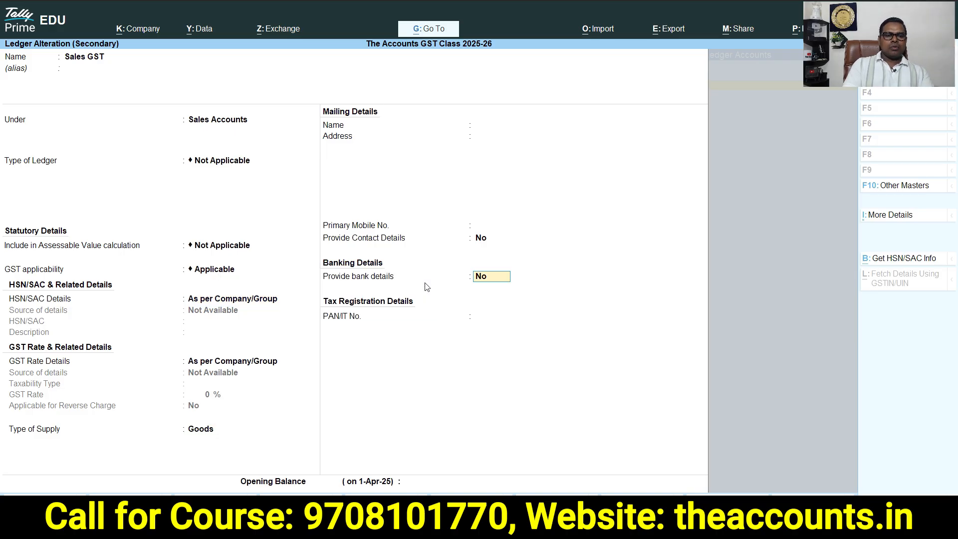
key("Return")
key("Return")
key("Return")
key("Return")
key("Return")
key("Return")
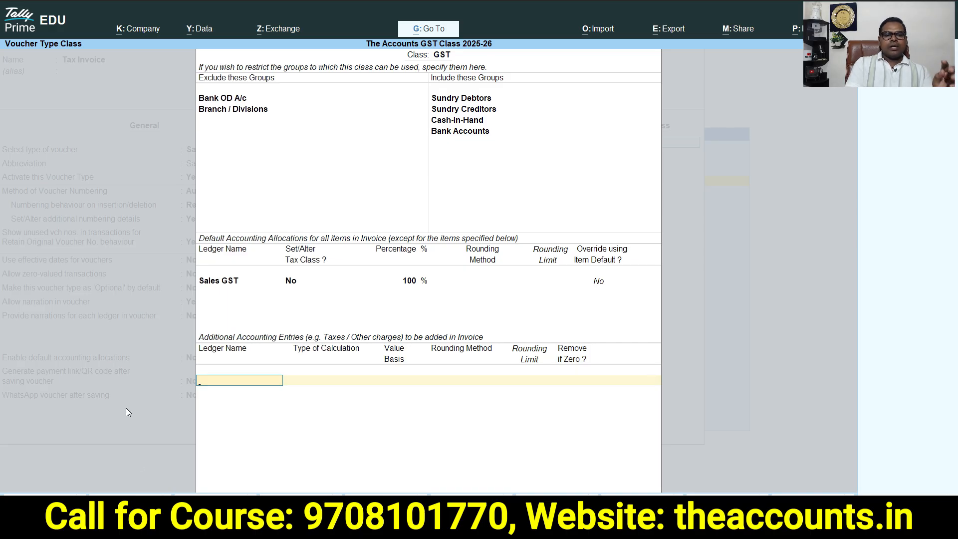
Create a new ledger named SGST under Duties & Taxes with GST as the type of duty
key("alt+c")
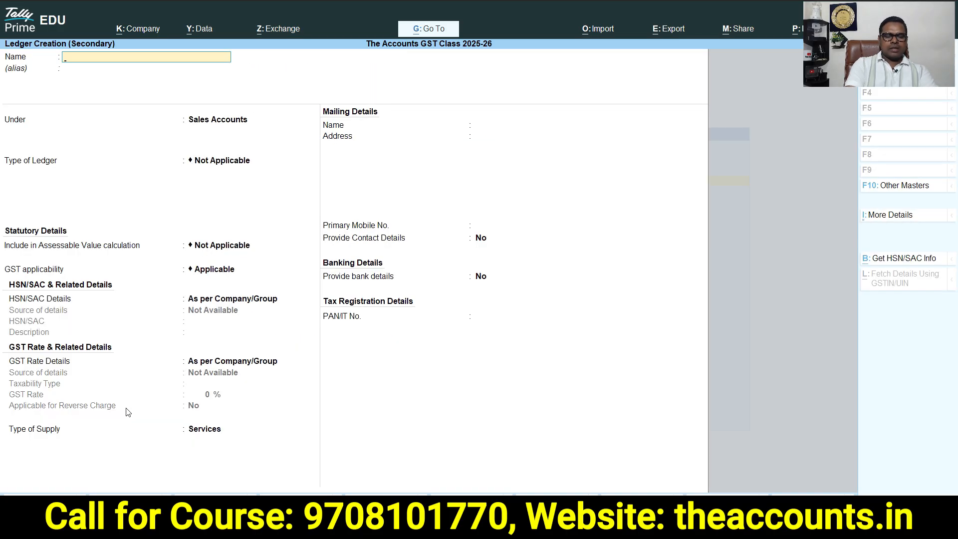
type("SGST")
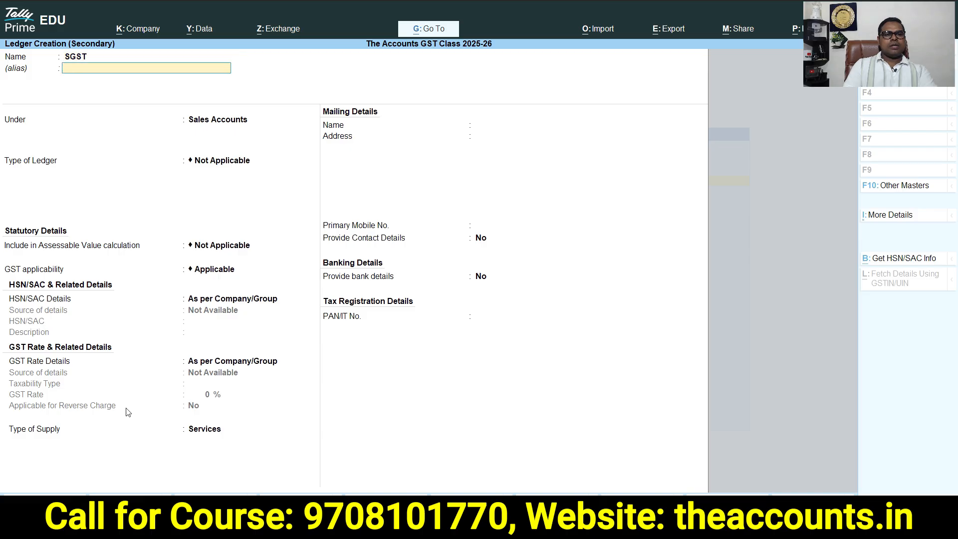
key("Return")
type("DUT")
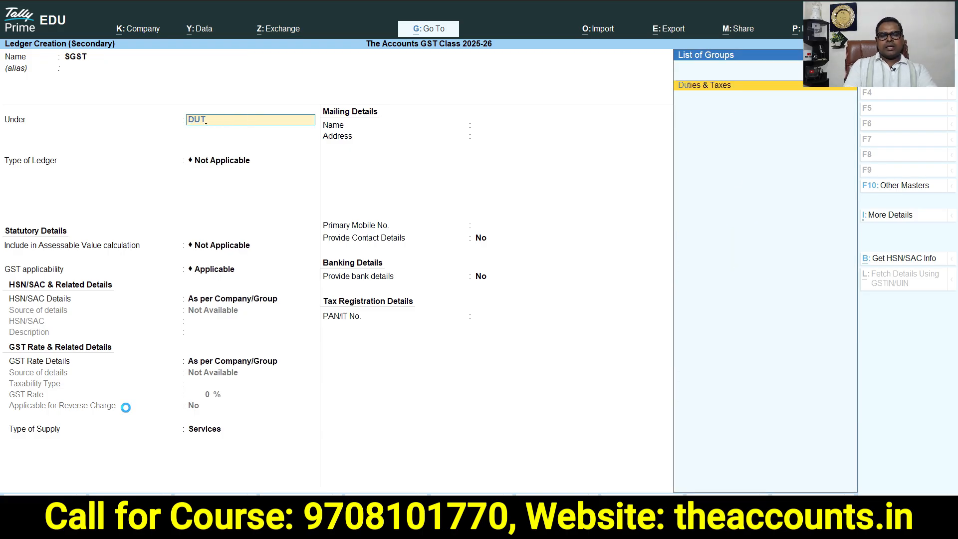
key("Return")
key("Up")
key("Return")
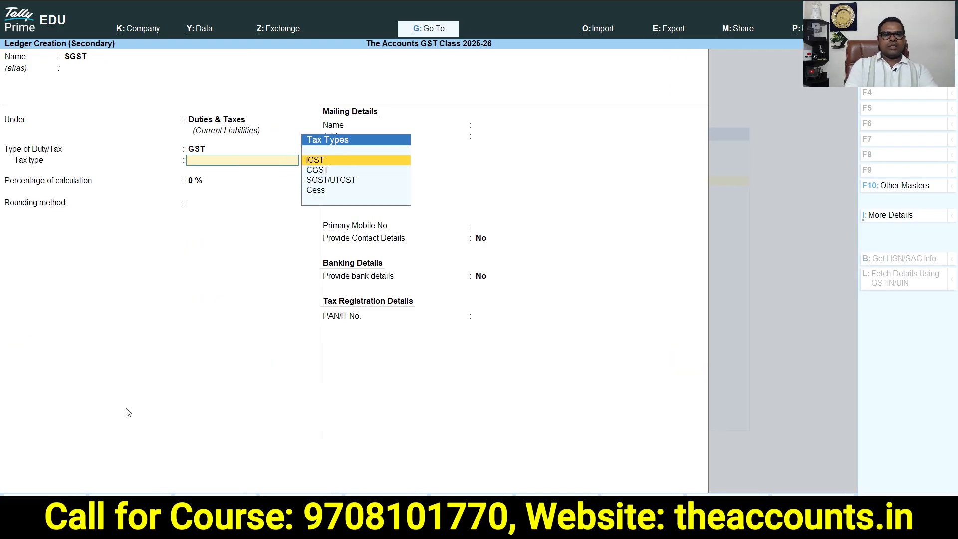
Set the SGST ledger's tax type to SGST/UTGST, save it, and add it to the class with Remove if Zero as Yes
key("Down")
key("Down")
key("Down")
key("Up")
key("Up")
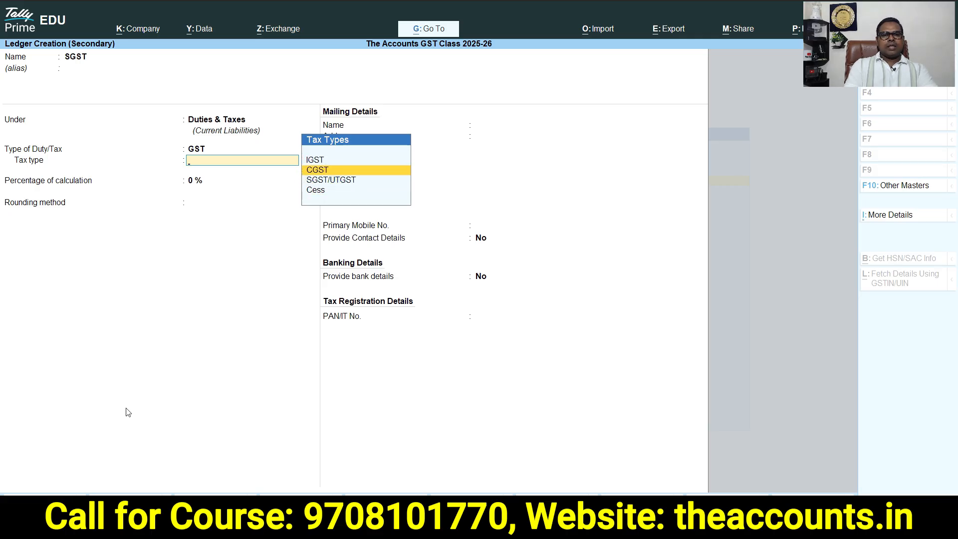
key("Down")
key("Return")
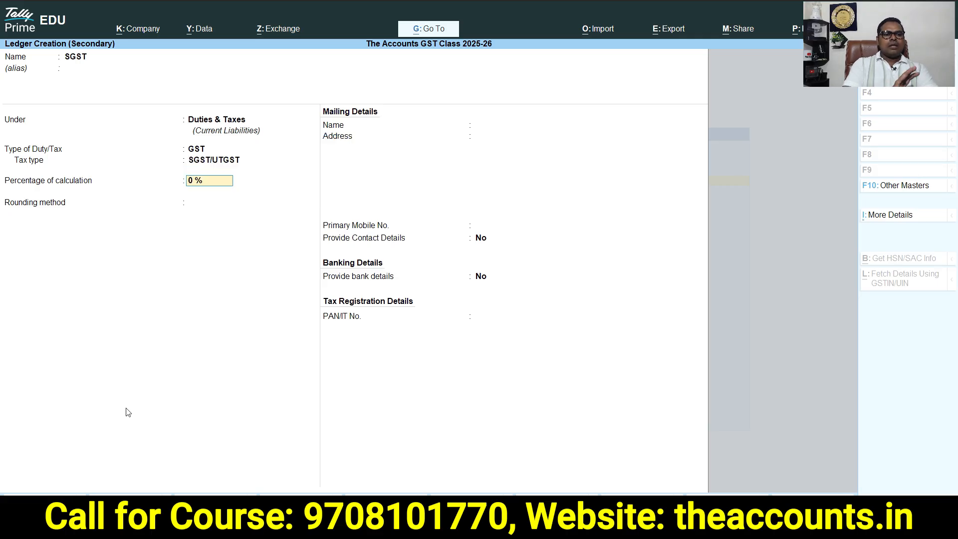
key("Return")
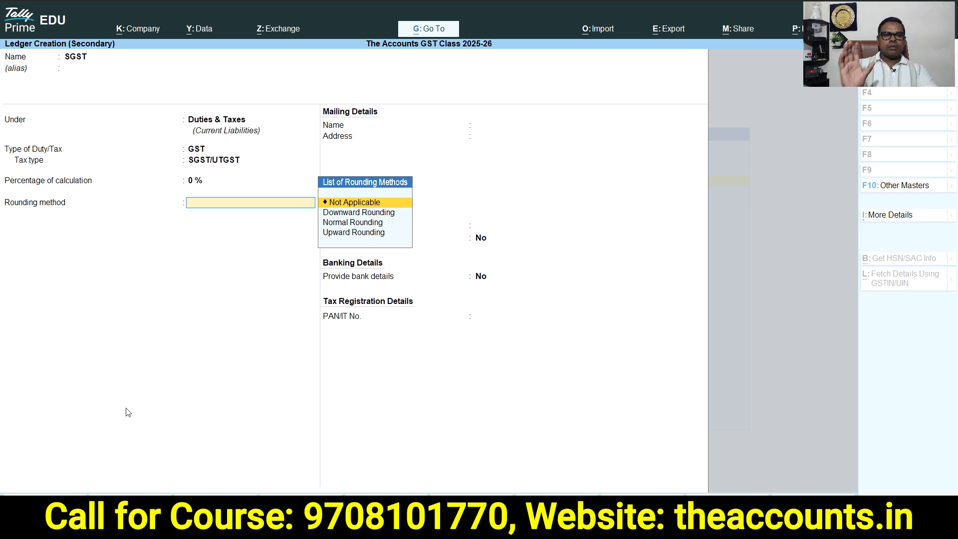
key("Return")
key("Return")
key("Return")
key("Return")
key("Return")
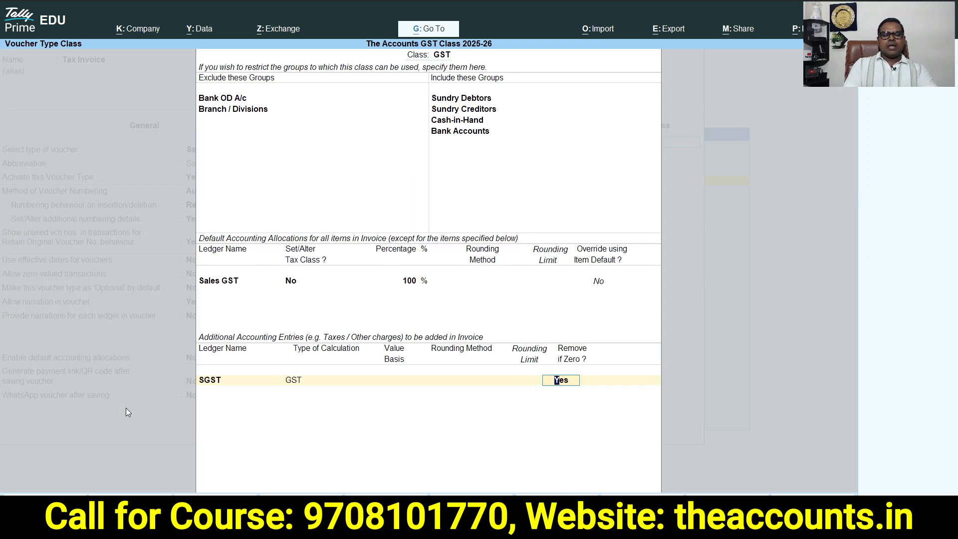
Create a CGST ledger under Duties & Taxes with GST duty type and CGST tax type, and add it to the class
key("Return")
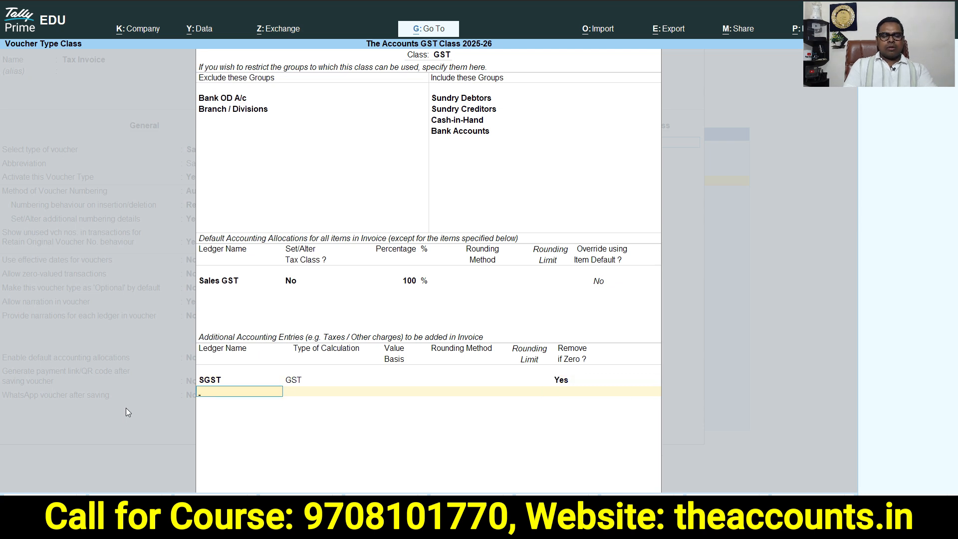
key("alt+c")
type("CGST")
key("Return")
key("Return")
key("Up")
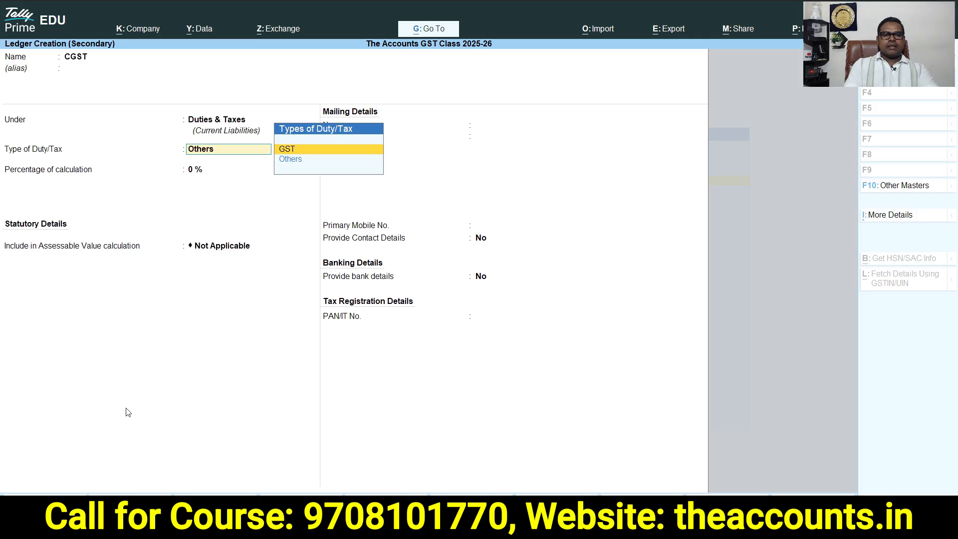
key("Return")
key("Down")
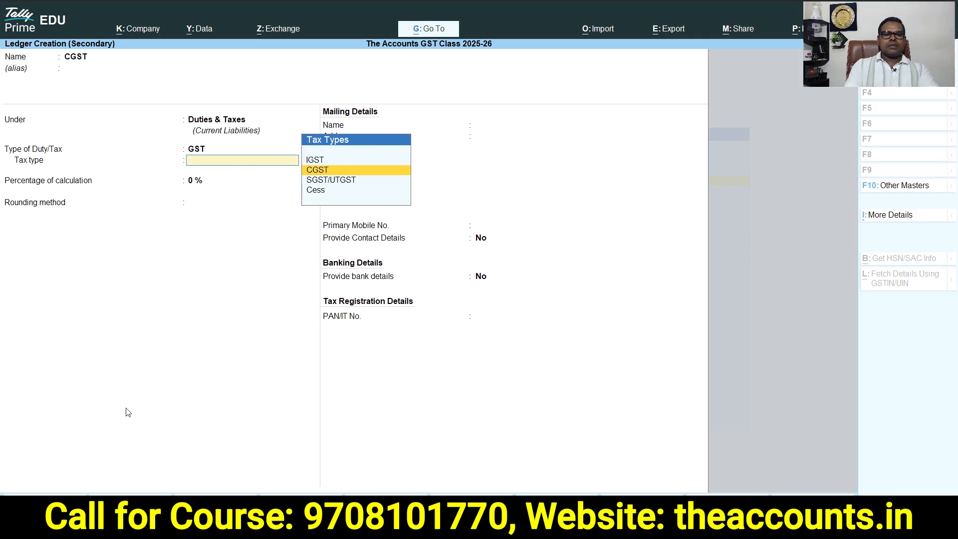
key("Return")
key("Return")
key("Return")
key("Return")
key("Return")
key("Return")
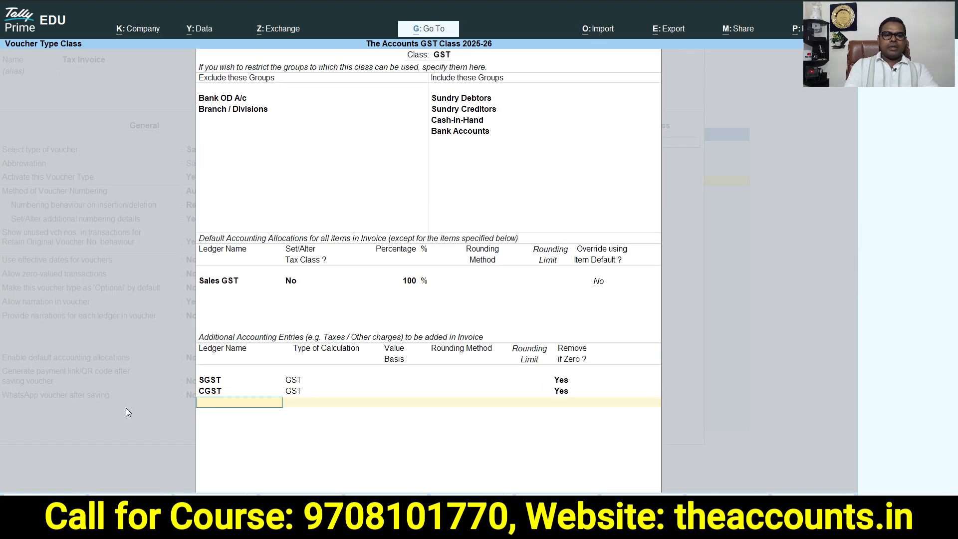
Create a new ledger named IGST under Duties & Taxes with GST as the type of duty
key("alt+c")
type("IGST")
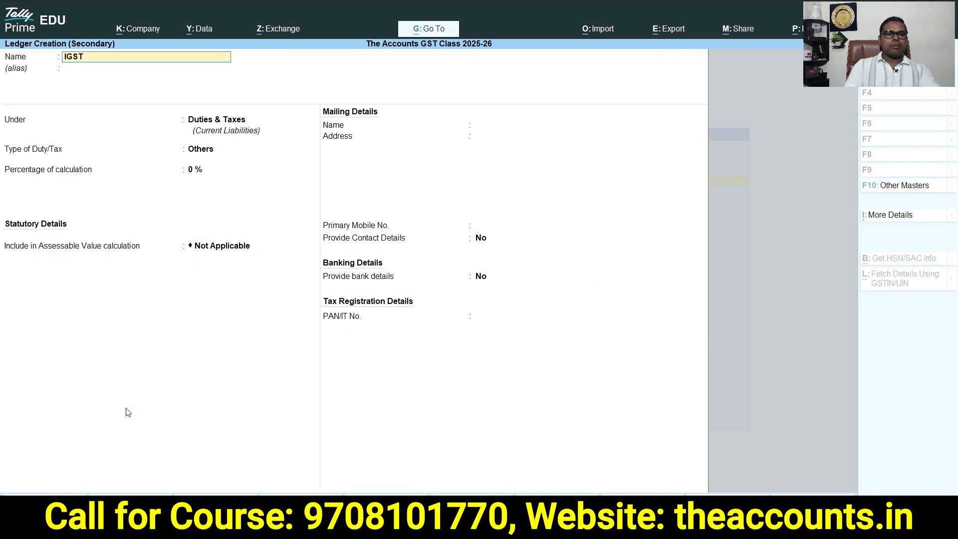
key("Return")
key("Return")
key("Return")
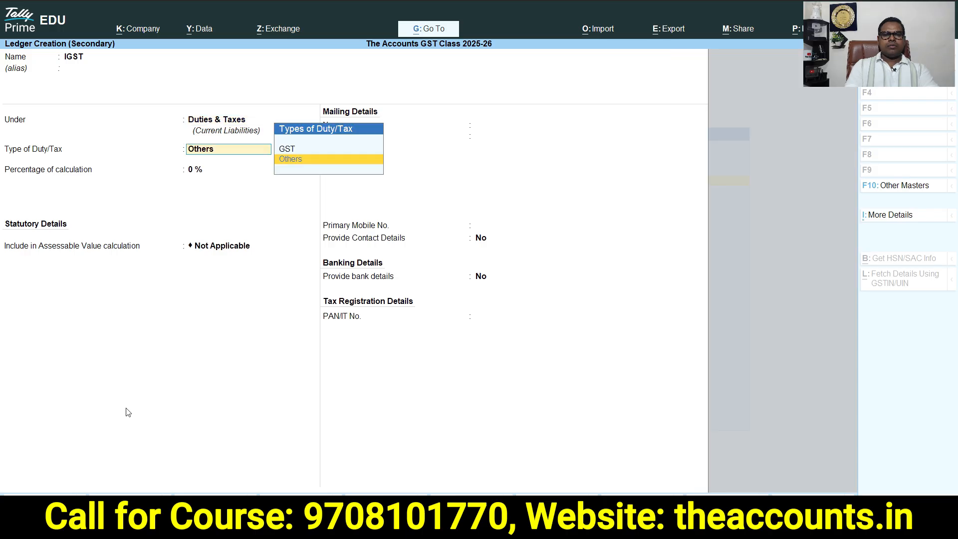
key("Up")
Set the IGST ledger's tax type to IGST, save it, and add it to the class with Remove if Zero as Yes
key("Return")
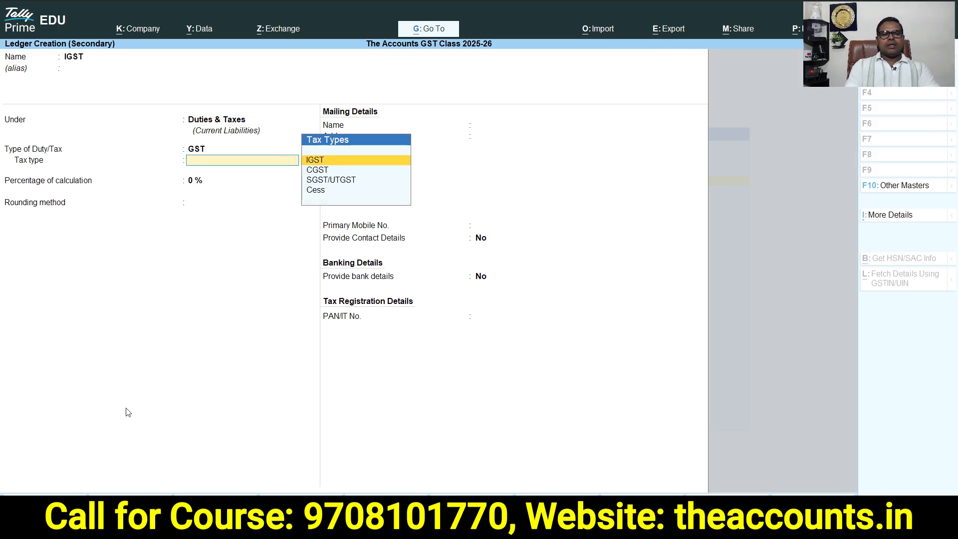
key("Down")
key("Down")
key("Up")
key("Up")
key("Return")
key("Return")
key("Return")
key("Return")
key("Return")
key("Return")
key("Return")
key("Return")
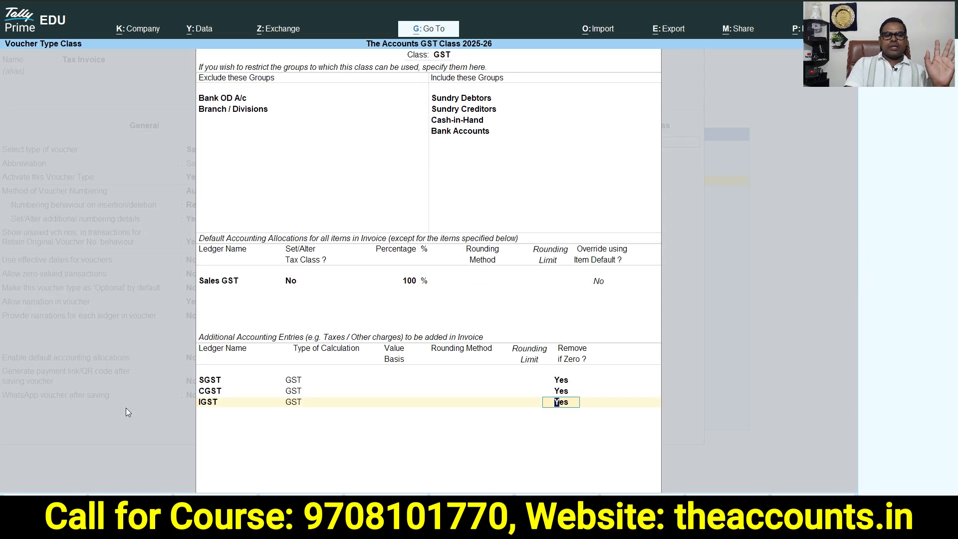
key("Return")
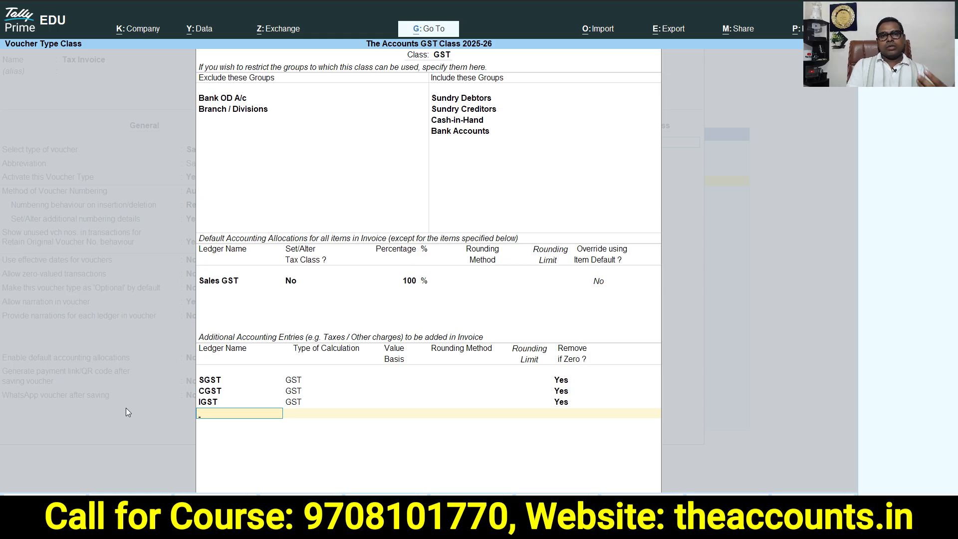
Create a new ledger named ROUND OFF under the Indirect Expenses group
key("alt+c")
type("ROUND OFF")
key("Return")
type("IND")
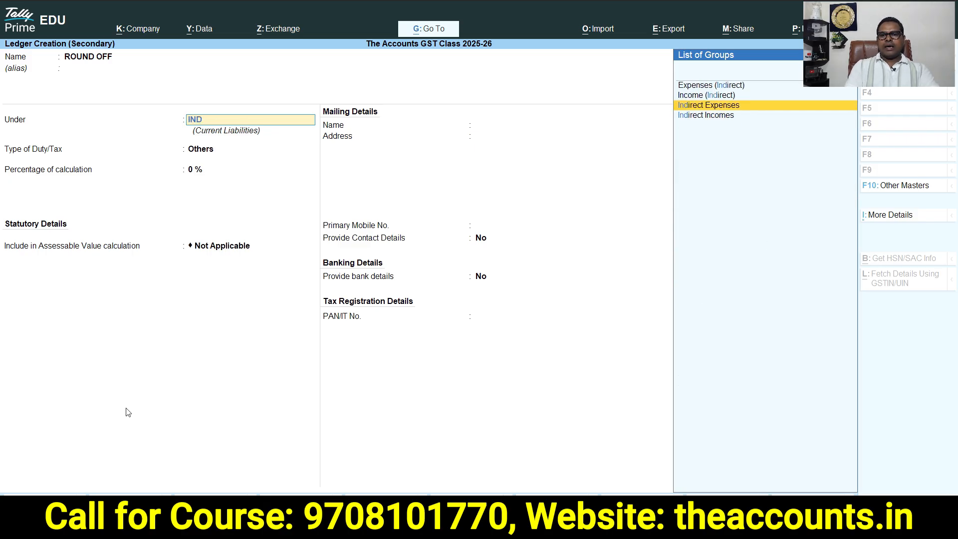
key("Return")
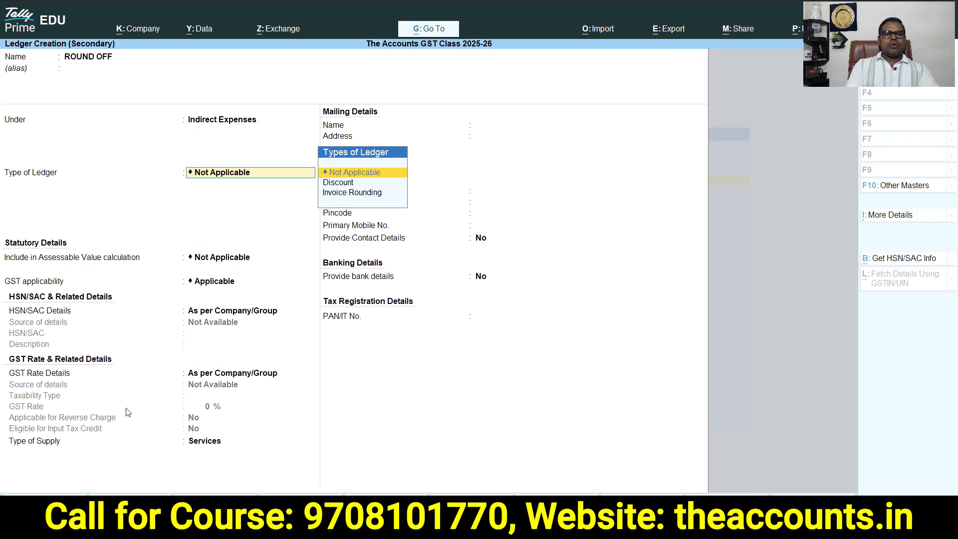
Keep the ROUND OFF ledger's type as Not Applicable, set its GST applicability to Not Applicable, and save it
key("Return")
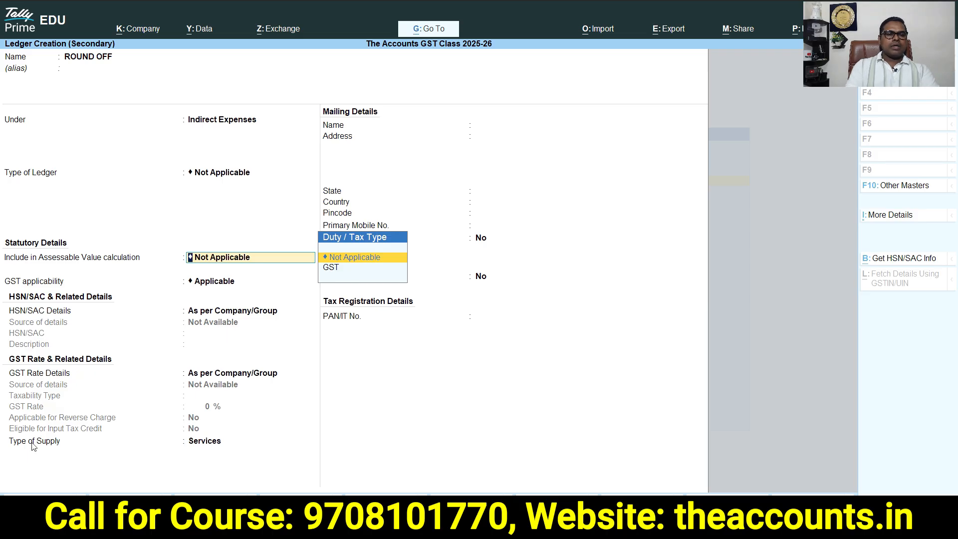
key("Return")
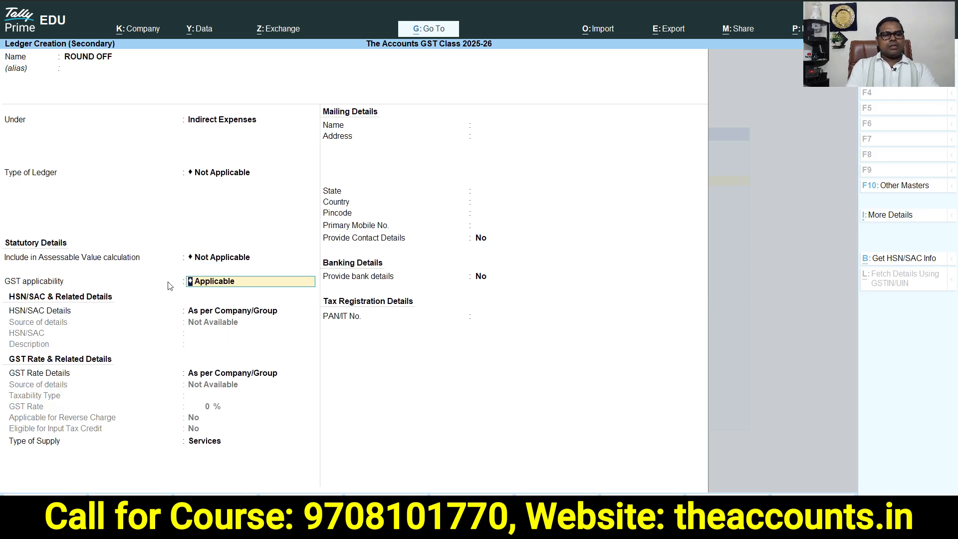
left_click(212, 287)
key("Down")
key("Down")
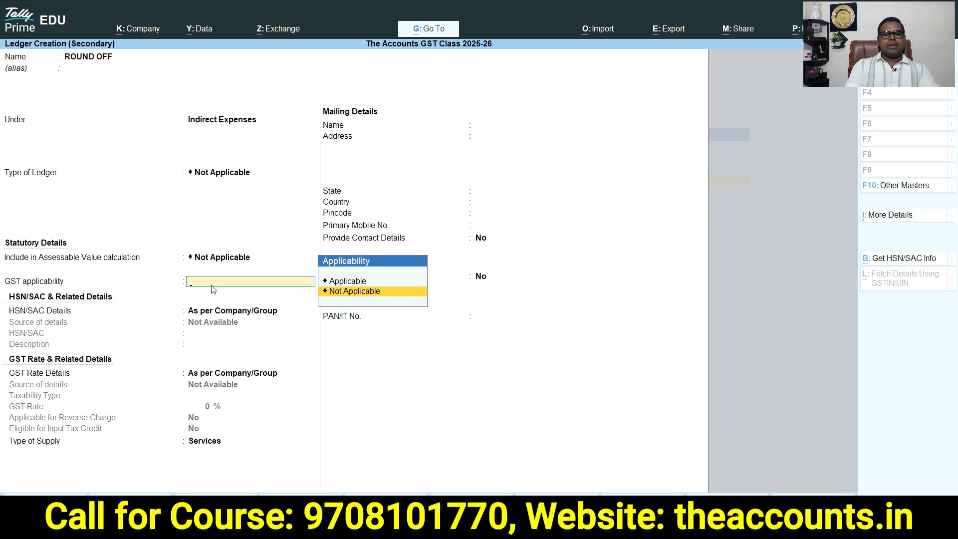
key("Return")
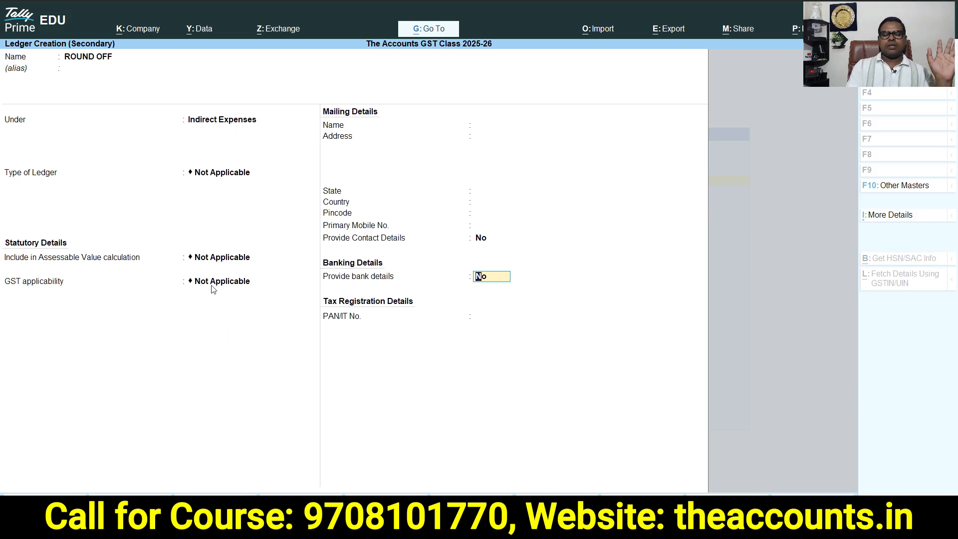
key("Return")
key("Return")
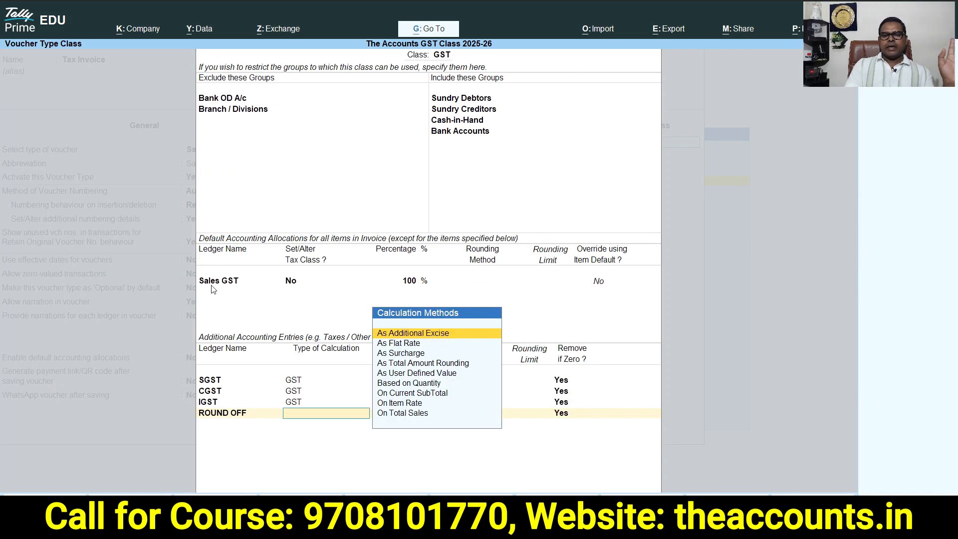
Set ROUND OFF's type of calculation to As Total Amount Rounding with Normal Rounding as the rounding method
key("Down")
key("Down")
key("Down")
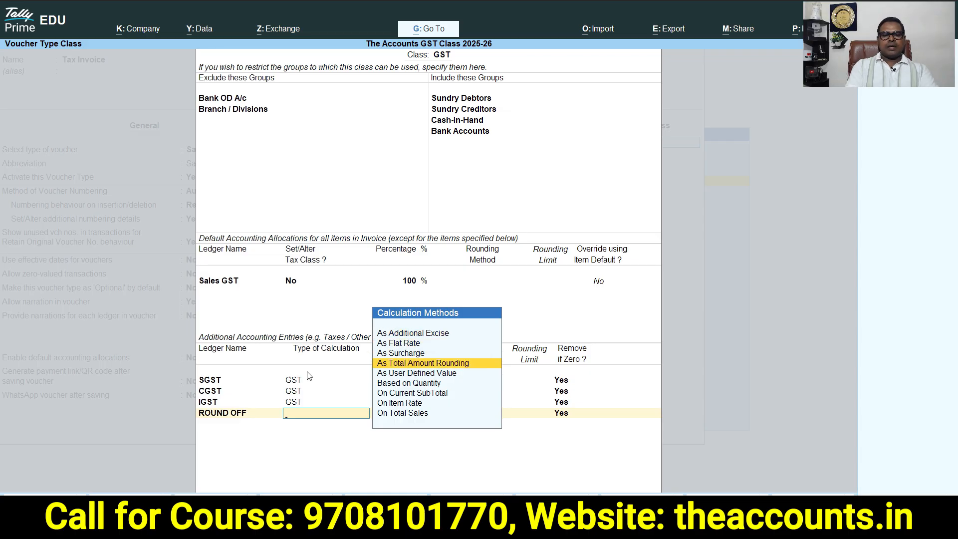
key("Return")
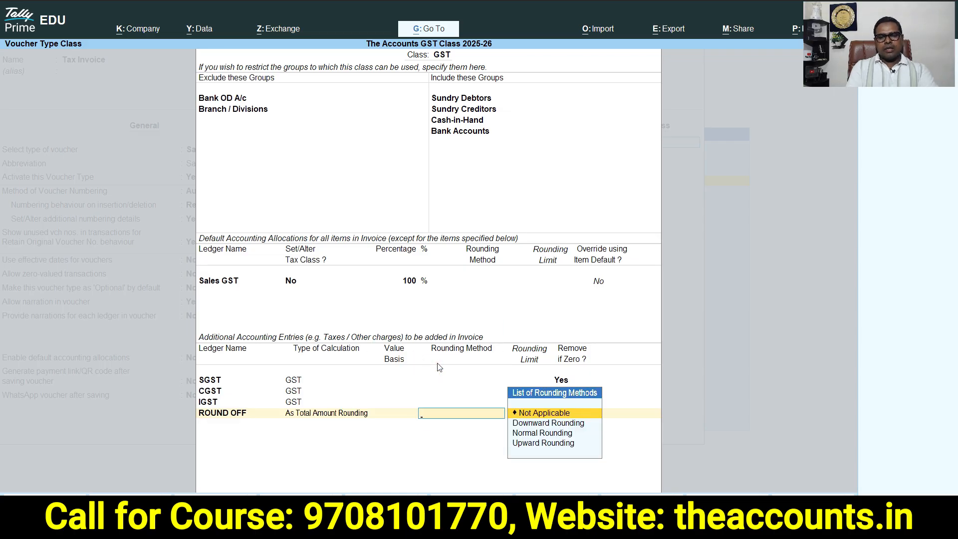
left_click(536, 433)
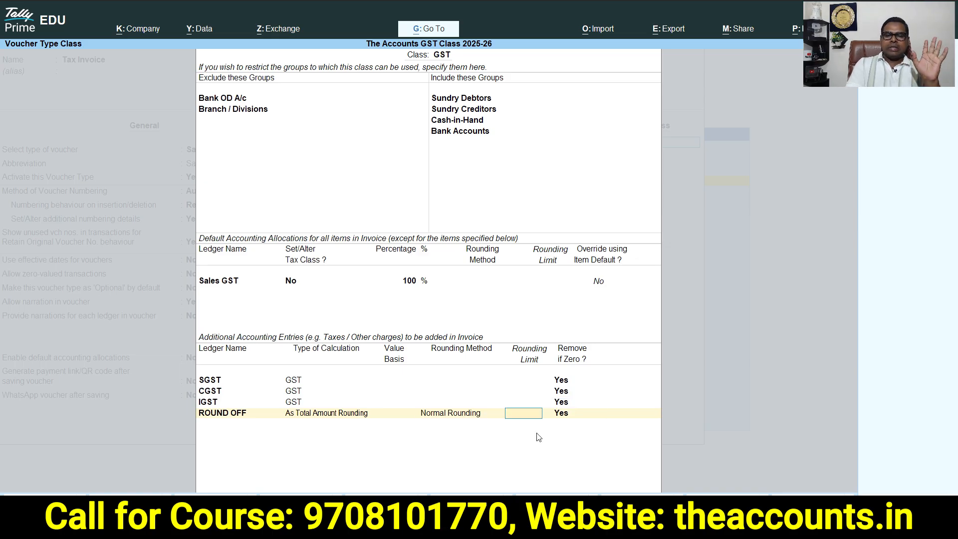
key("Return")
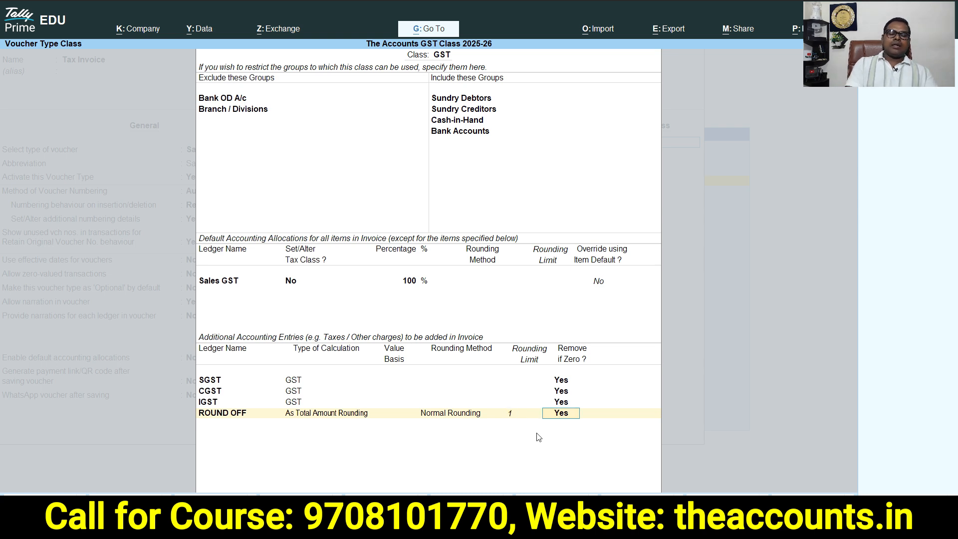
Accept the GST voucher class, save the Tax Invoice voucher type, and exit to the Gateway of Tally
key("Return")
key("Return")
key("Return")
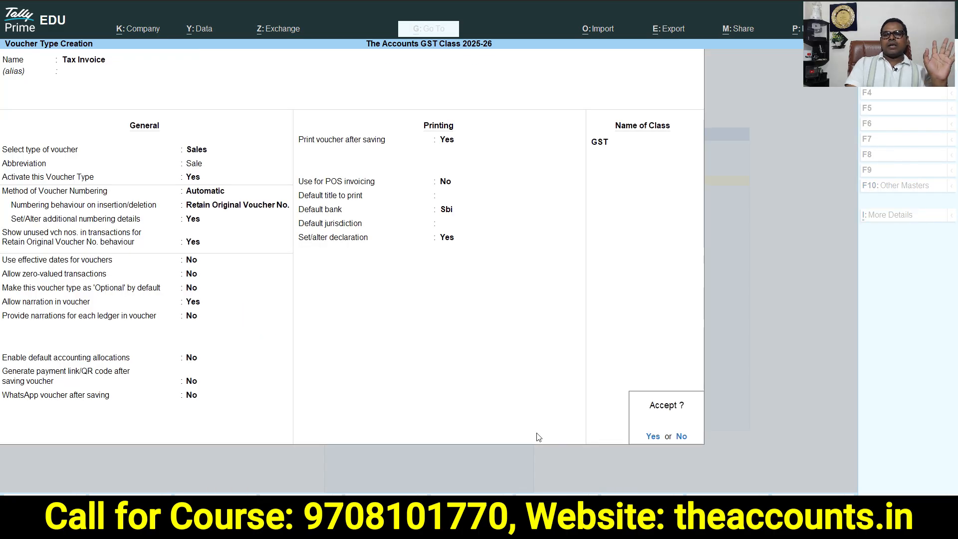
key("Return")
key("Escape")
key("Escape")
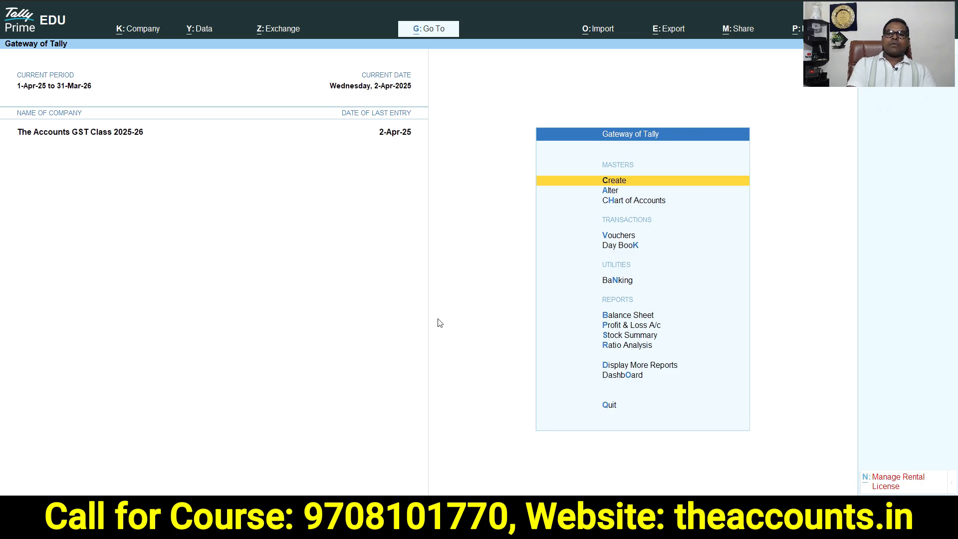
Open a new sales voucher and switch it to the Tax Invoice voucher type with the GST class
left_click(620, 241)
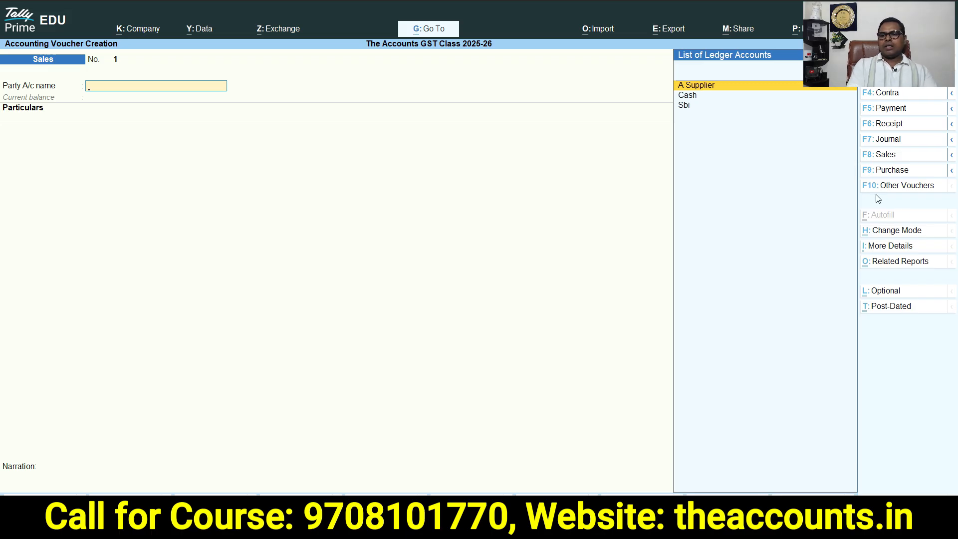
left_click(886, 156)
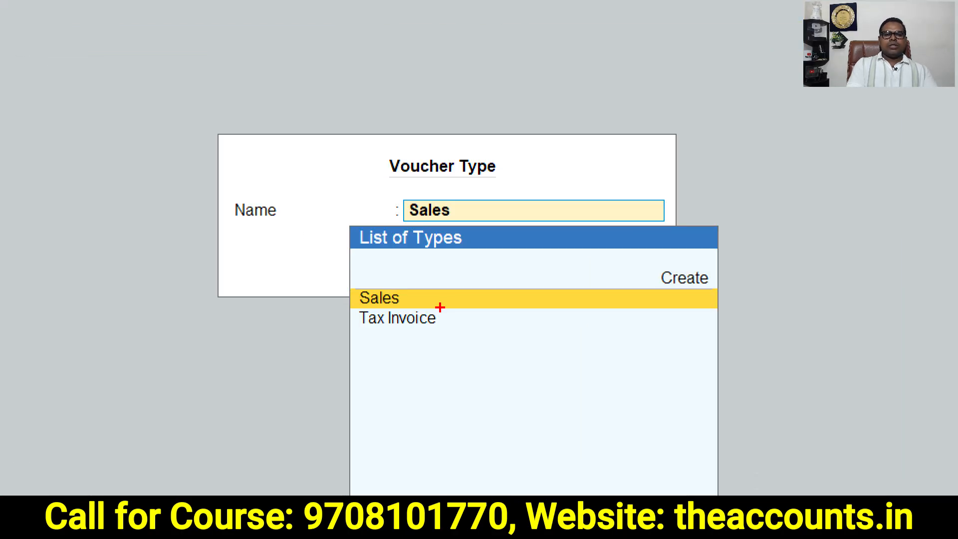
mouse_move(439, 304)
left_mouse_down()
mouse_move(320, 339)
mouse_move(449, 306)
left_mouse_up()
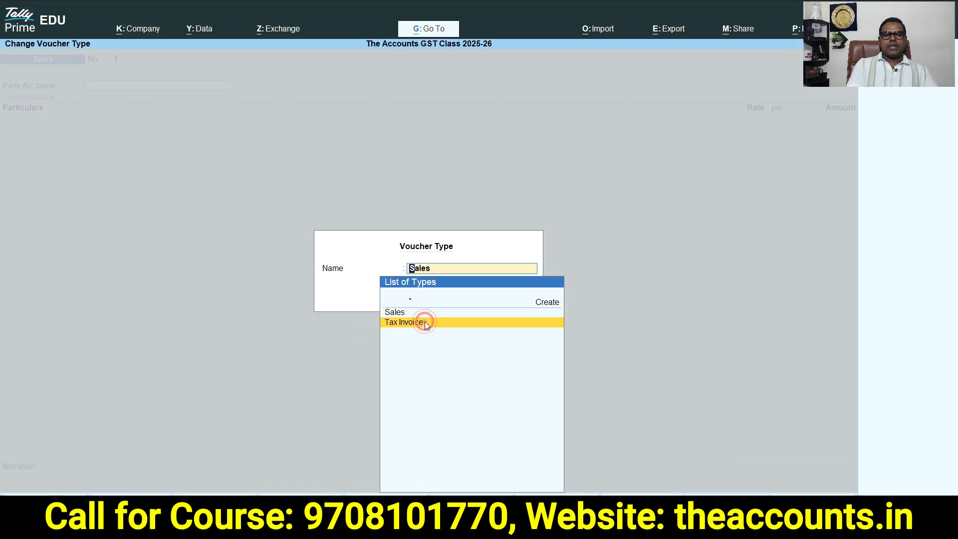
left_click(424, 321)
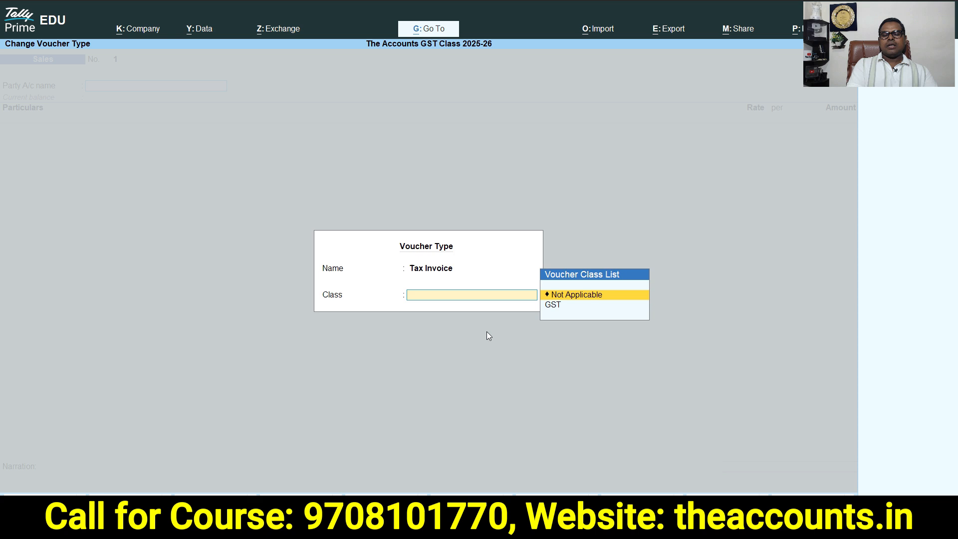
left_click(555, 306)
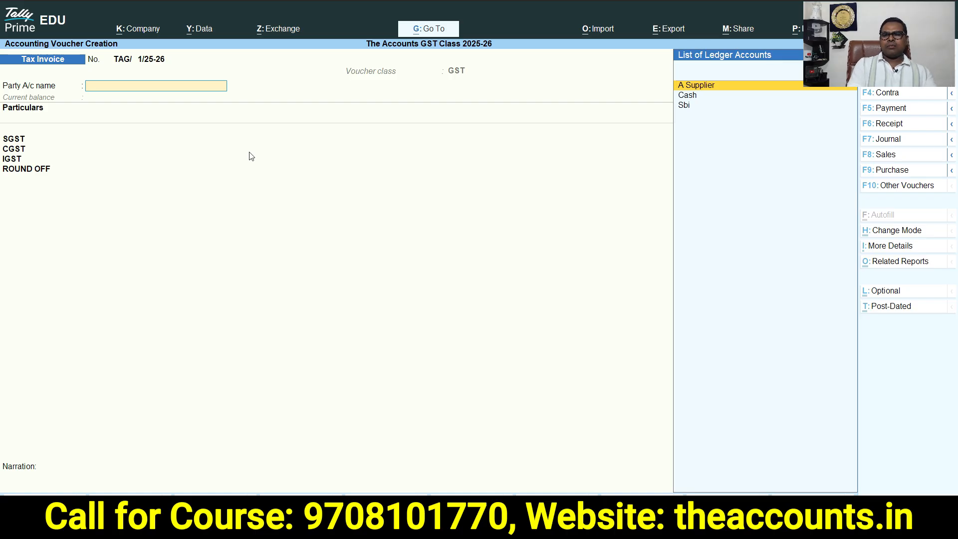
Choose Cash as the party account and accept the party details
left_click(684, 106)
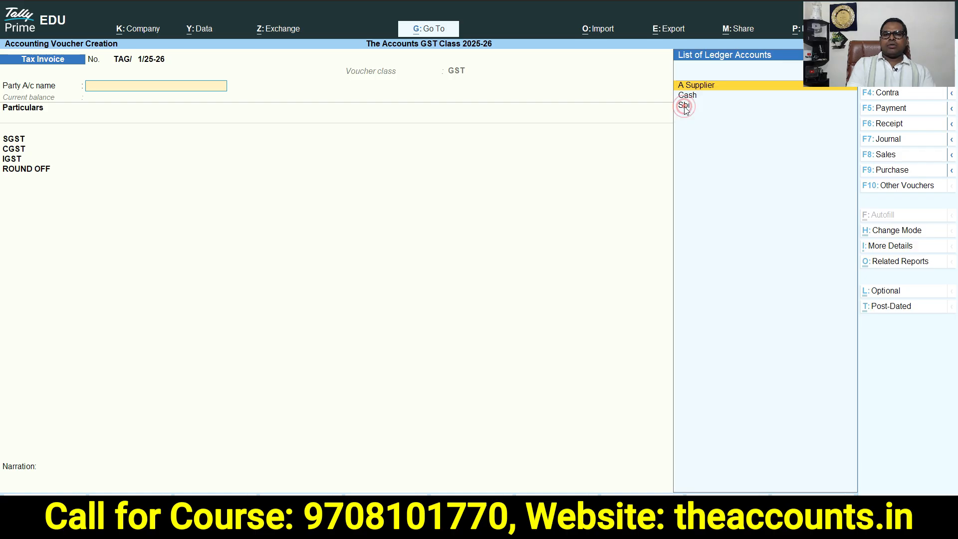
left_click(693, 96)
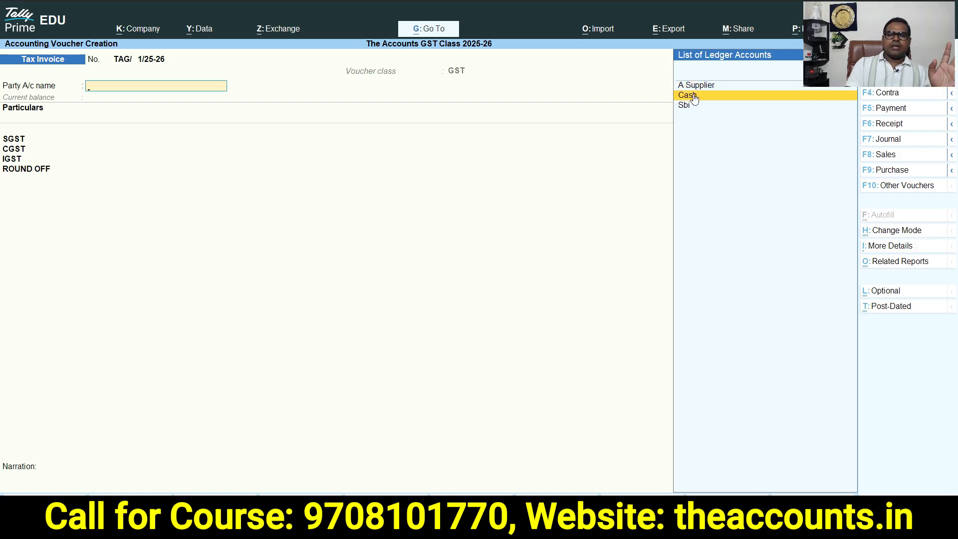
left_click(694, 96)
key("ctrl+a")
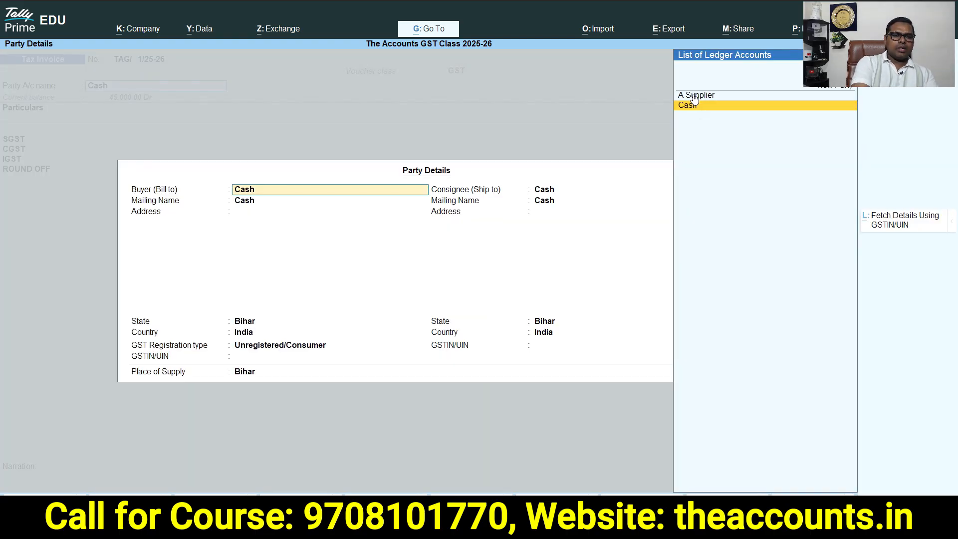
key("ctrl+a")
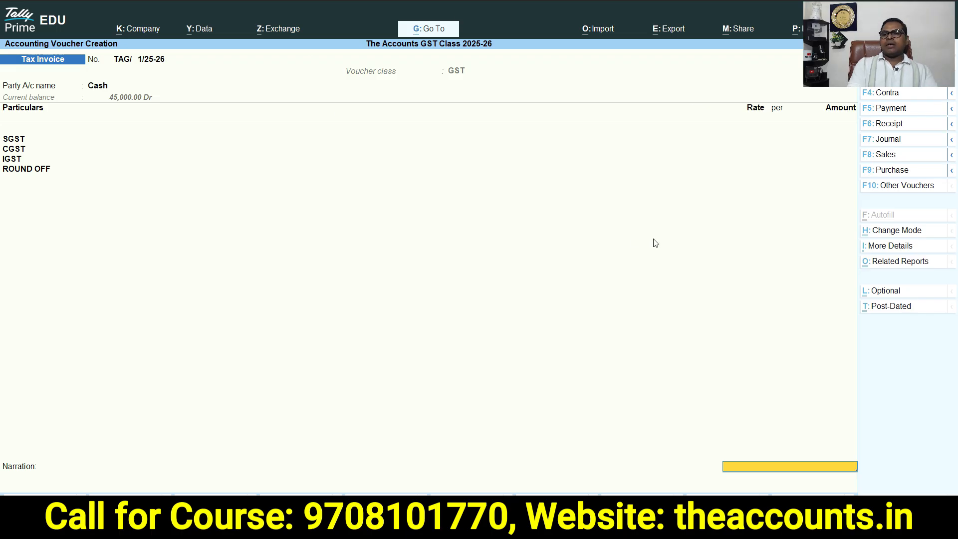
Change the voucher mode to Item Invoice
left_click(907, 232)
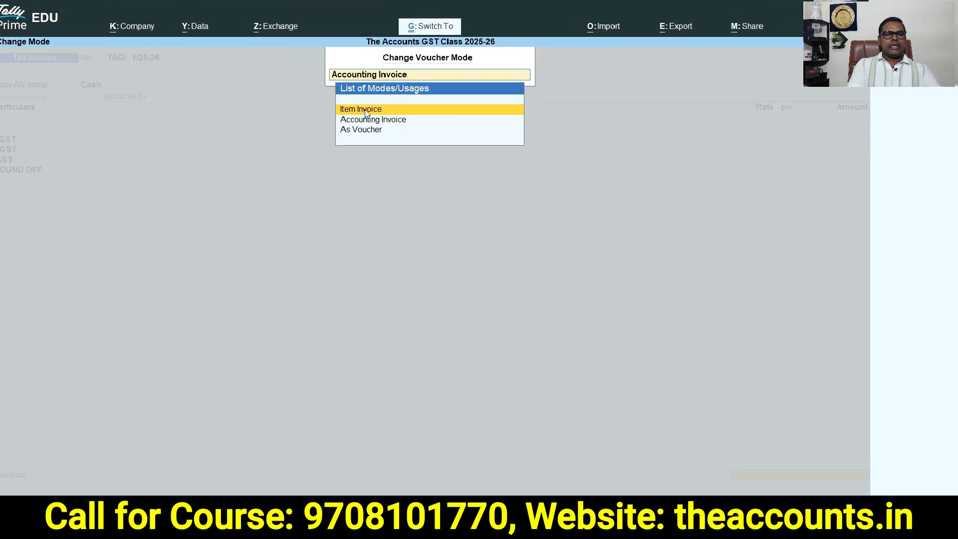
left_click(365, 112)
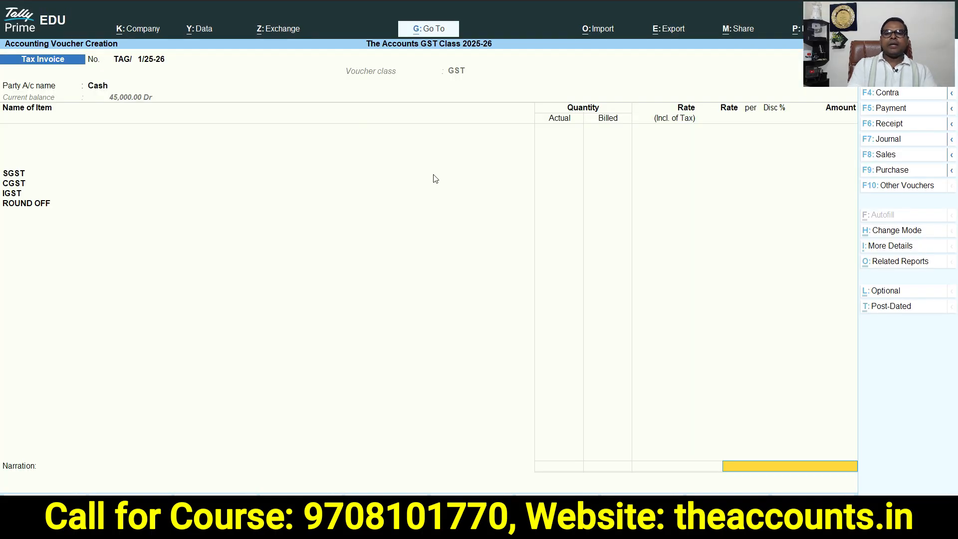
Create a new stock item named Vivo V30 Pro from the item line
key("Return")
key("BackSpace")
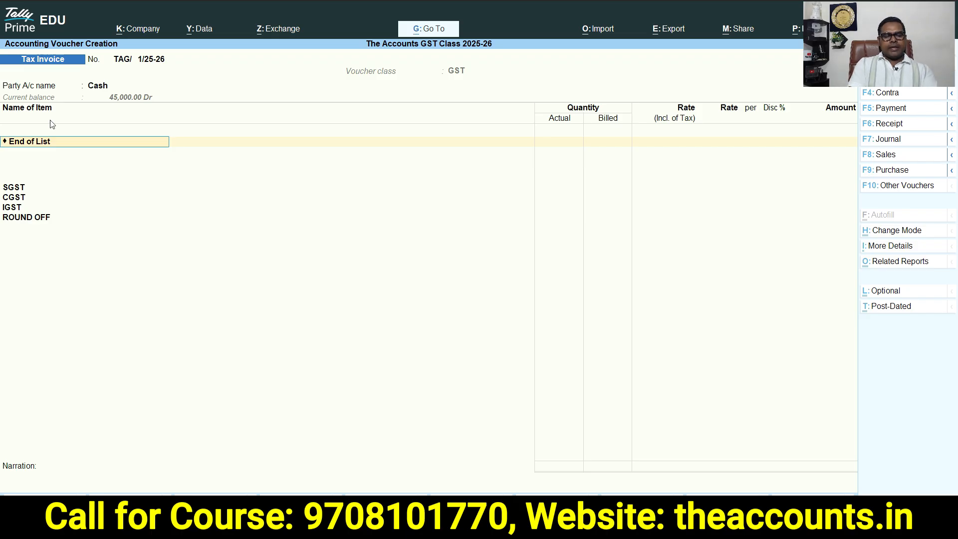
key("alt+c")
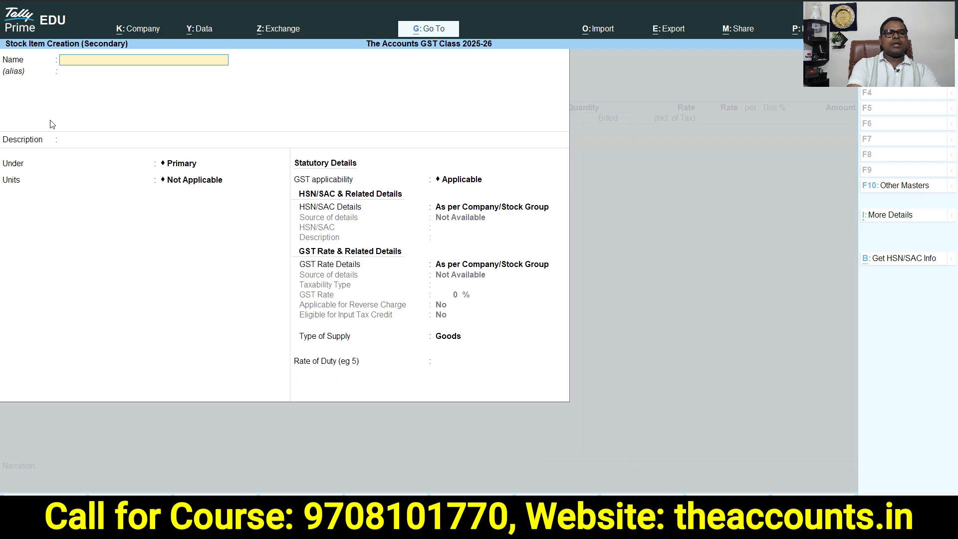
type("VIV")
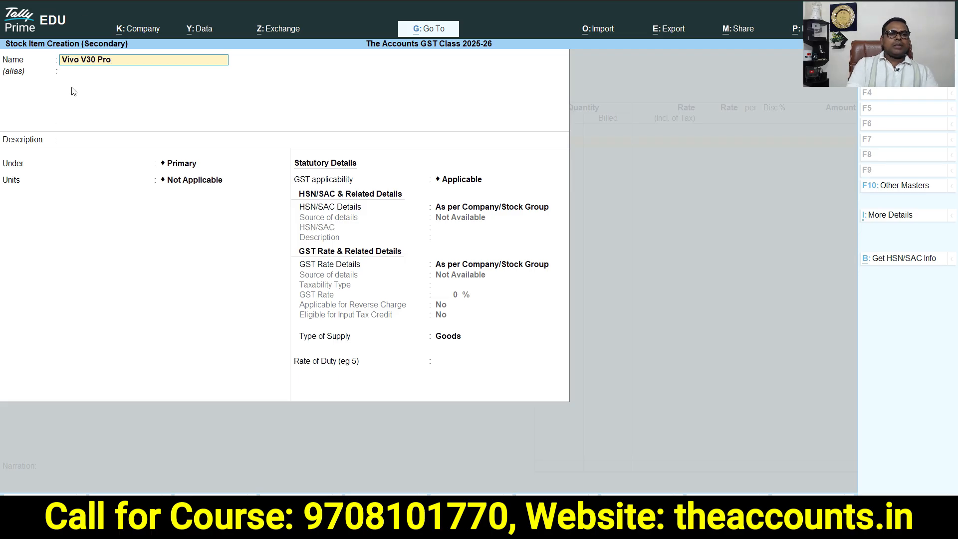
key("Return")
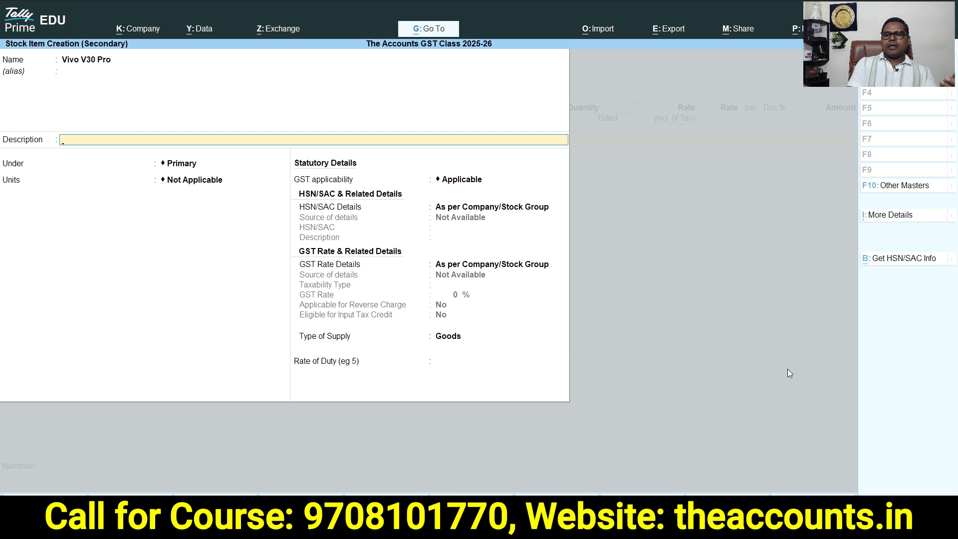
Open the stock item configuration to review the description and GST detail options, then return to the item
key("F12")
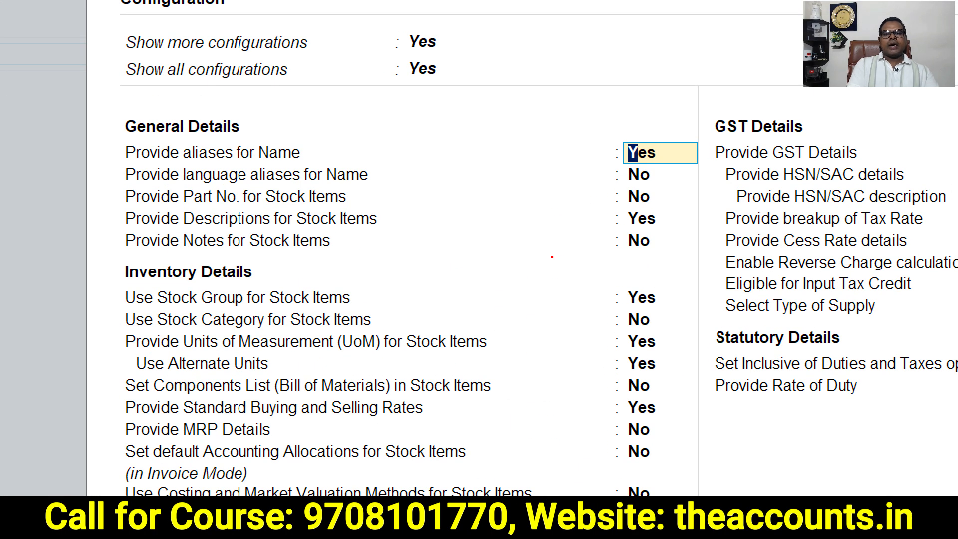
mouse_move(663, 201)
left_mouse_down()
mouse_move(632, 195)
mouse_move(671, 214)
mouse_move(649, 194)
left_mouse_up()
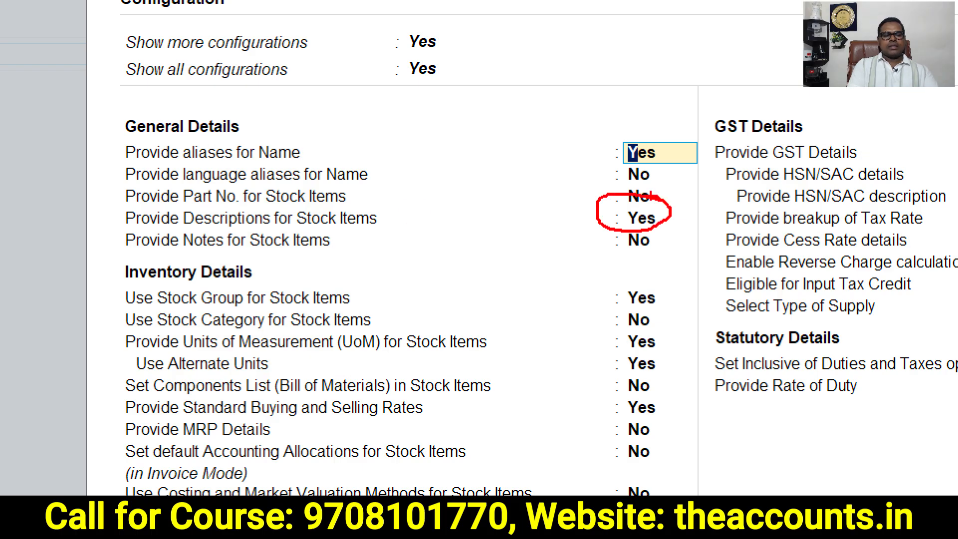
key("Escape")
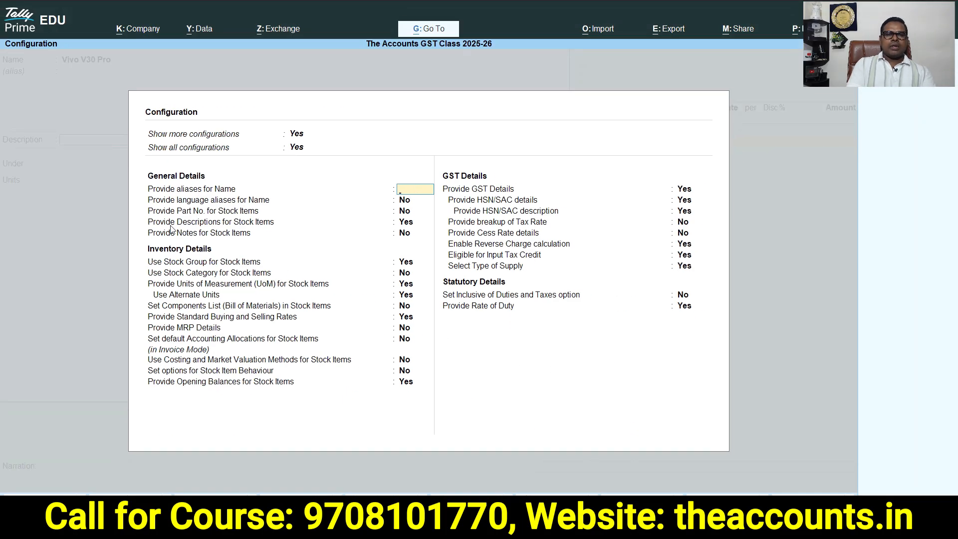
key("ctrl+a")
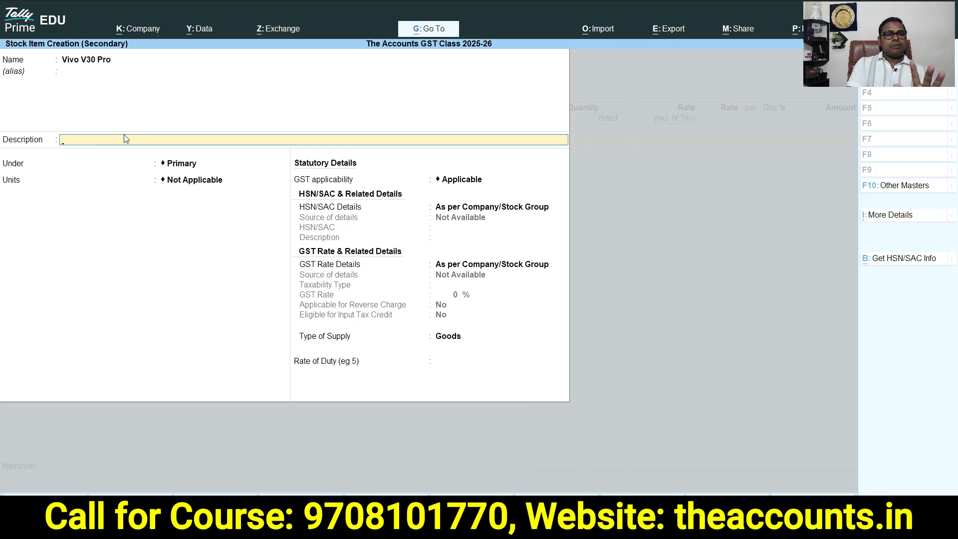
Create a new stock group named Vivo under Primary and assign it to the item
key("Return")
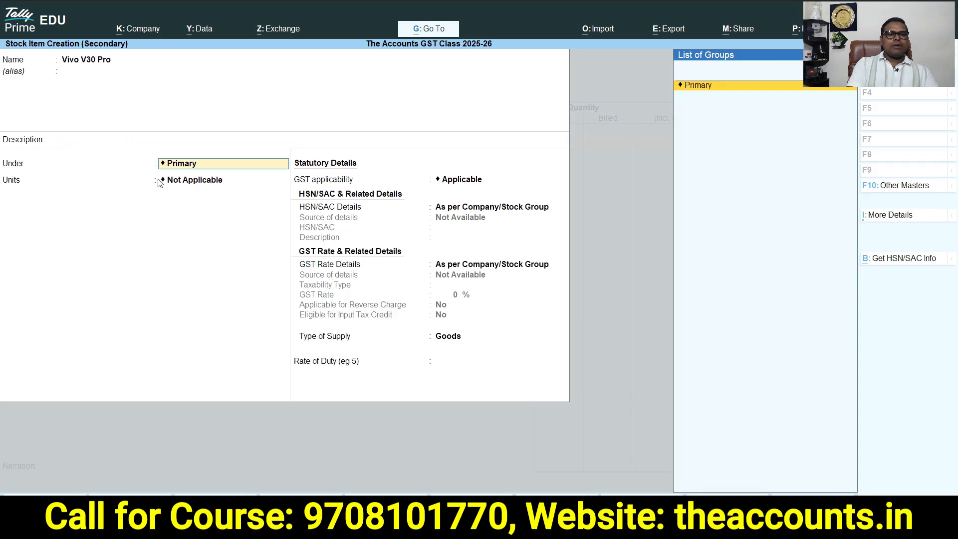
key("alt+c")
type("Vivo")
key("Return")
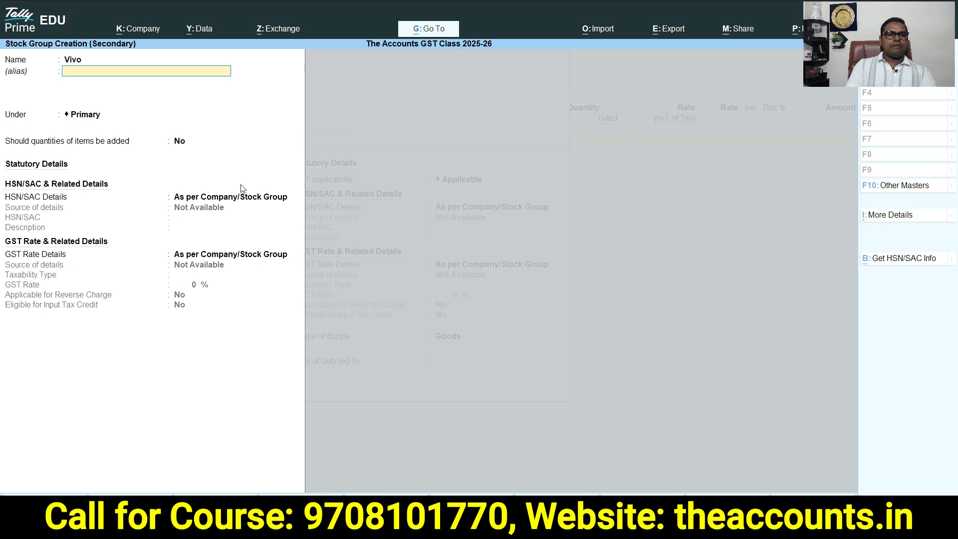
key("Return")
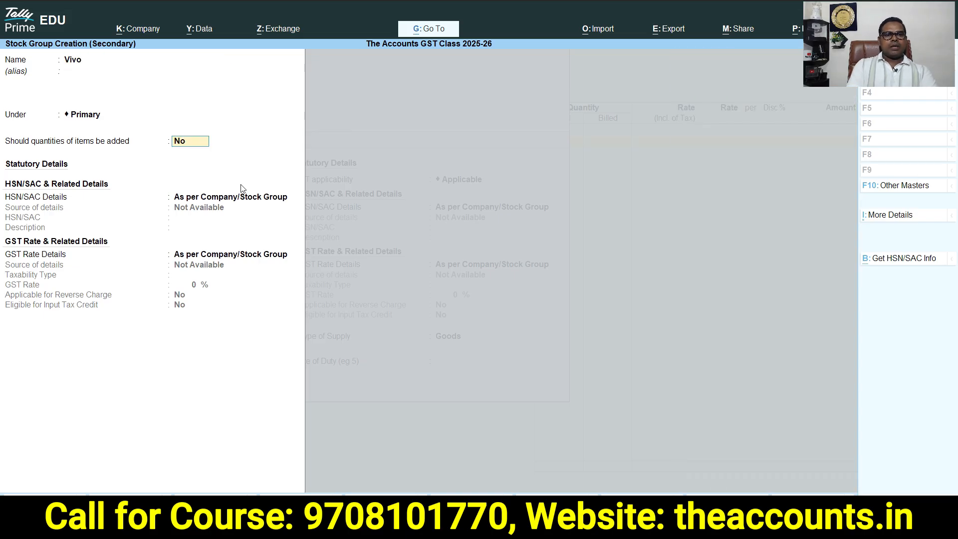
key("ctrl+a")
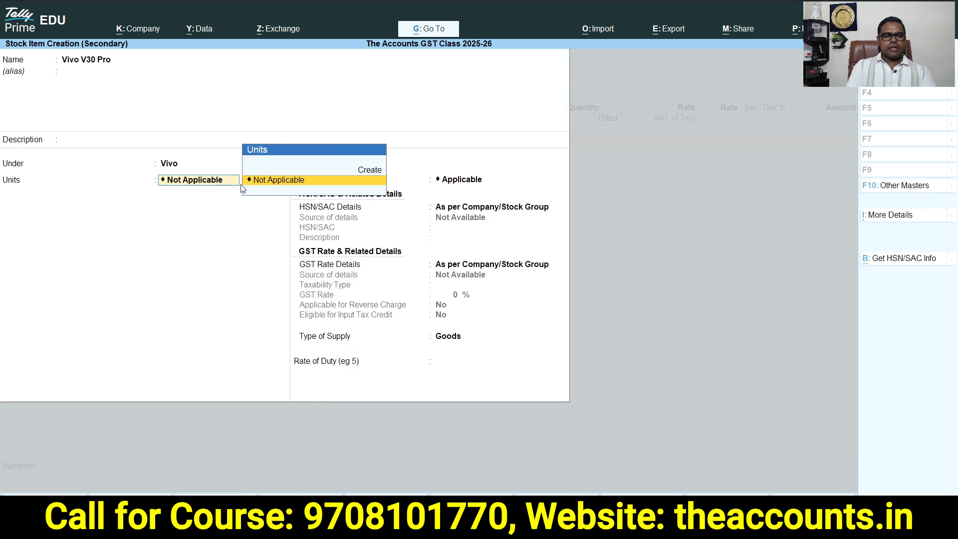
Create a simple unit with symbol UNT, formal name Units and UQC UNT-UNITS for the item
key("alt+c")
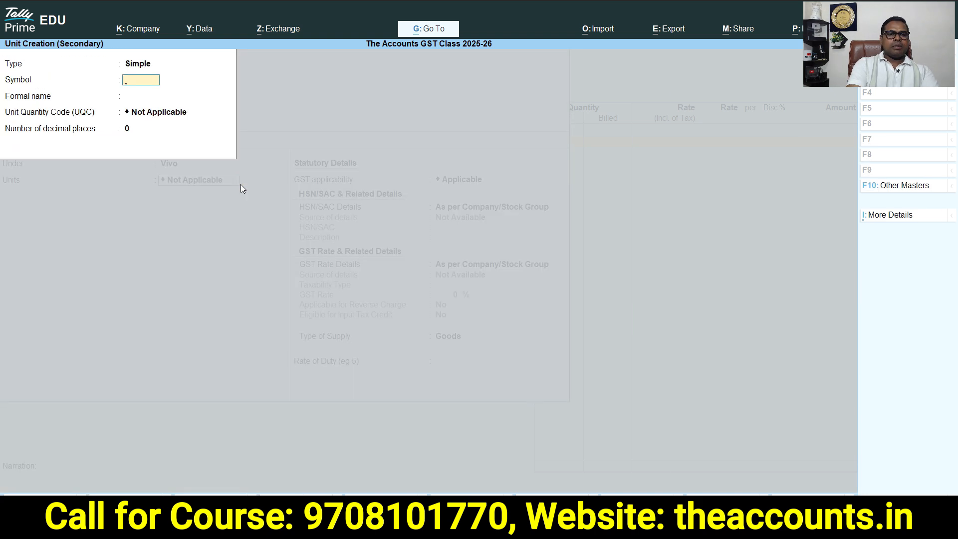
type("UNT")
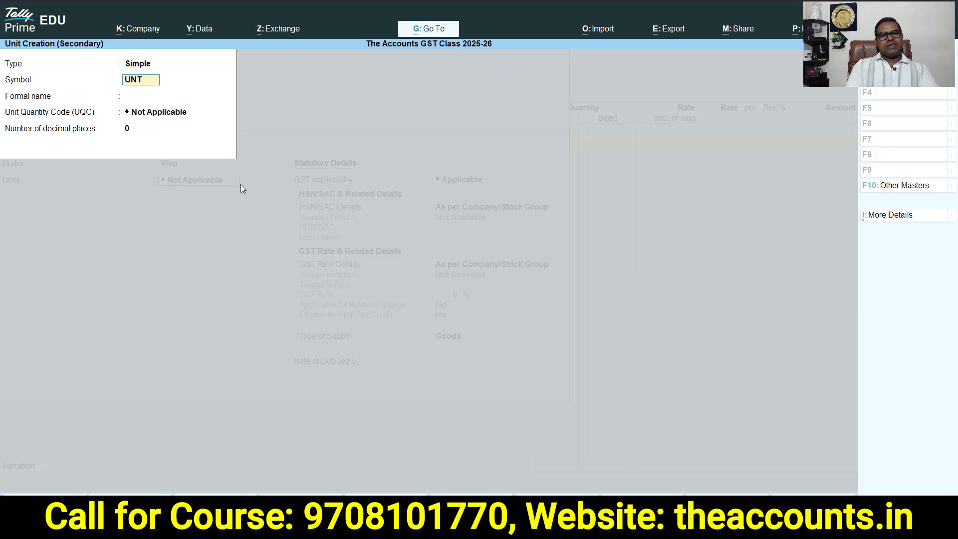
key("Return")
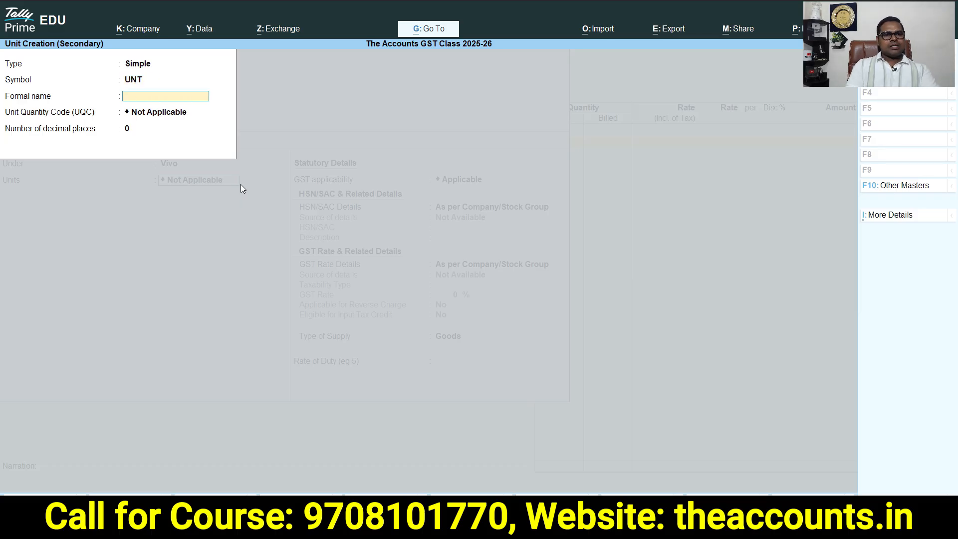
type("U")
key("BackSpace")
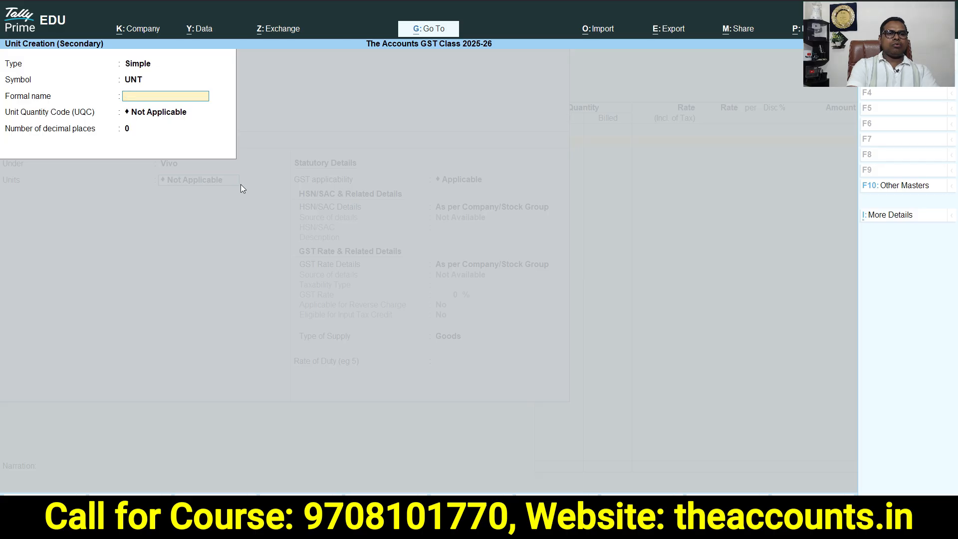
type("nits")
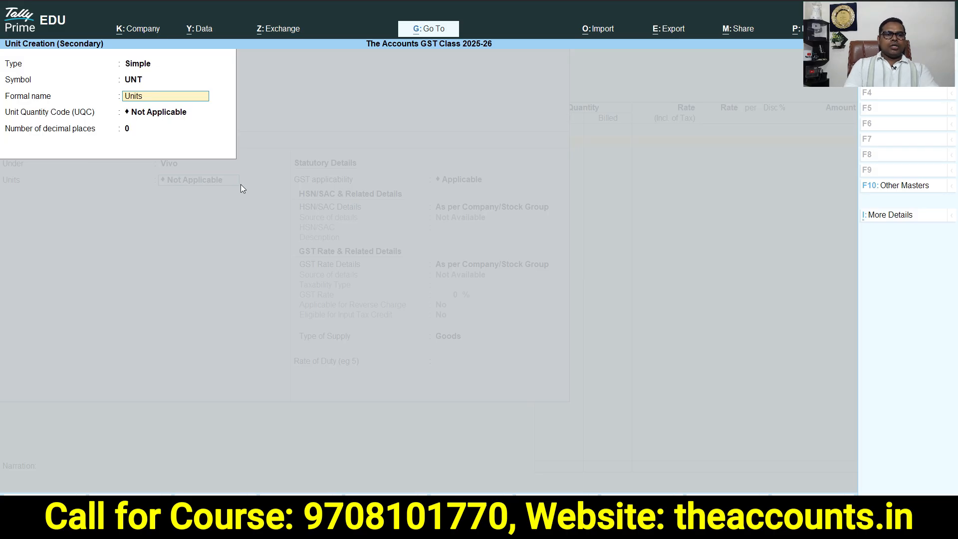
key("Return")
type("unt")
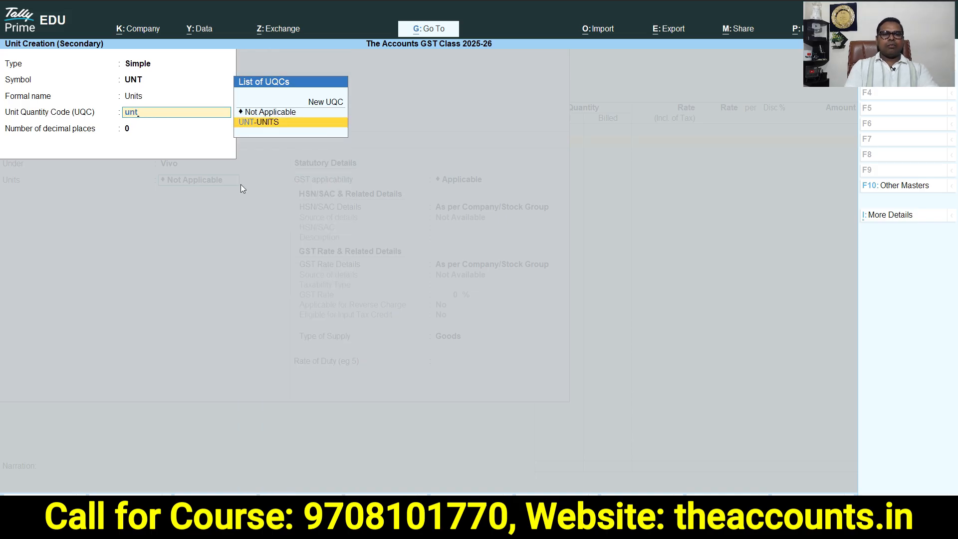
left_click(293, 123)
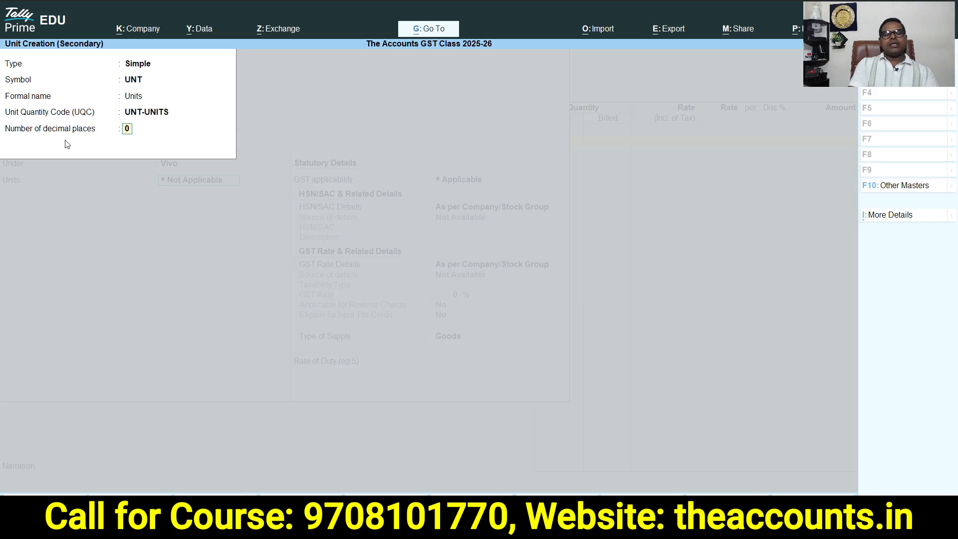
key("Return")
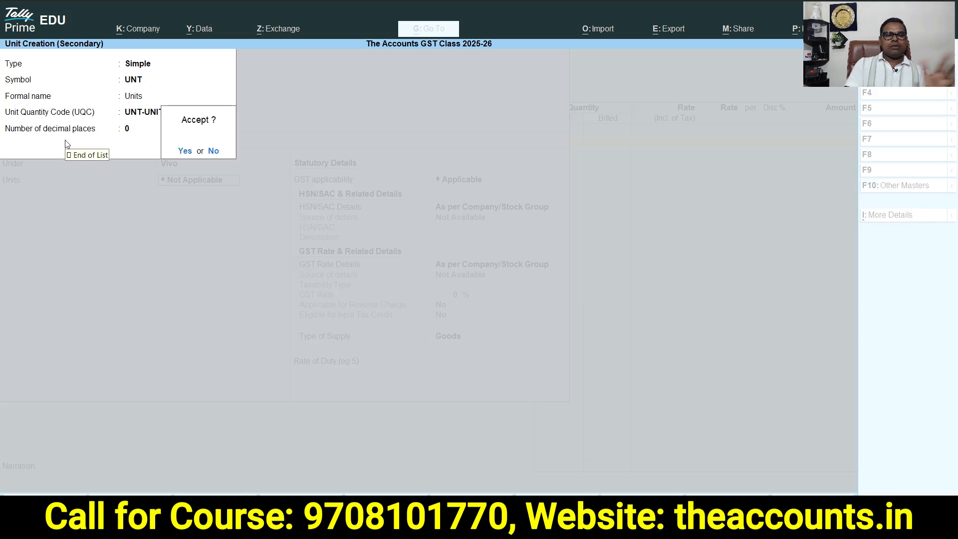
key("Return")
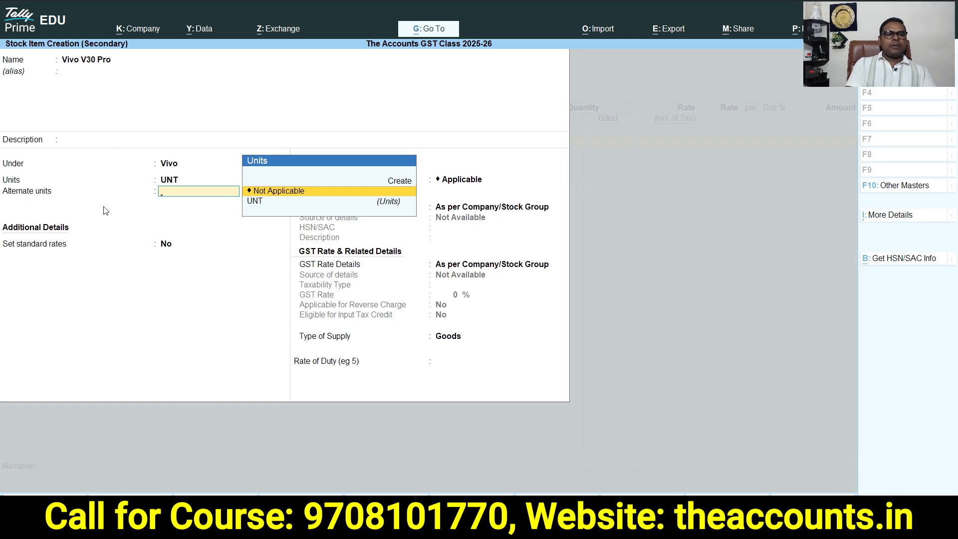
Leave alternate units not applicable and specify the item's HSN/SAC code as 5701
left_click(274, 194)
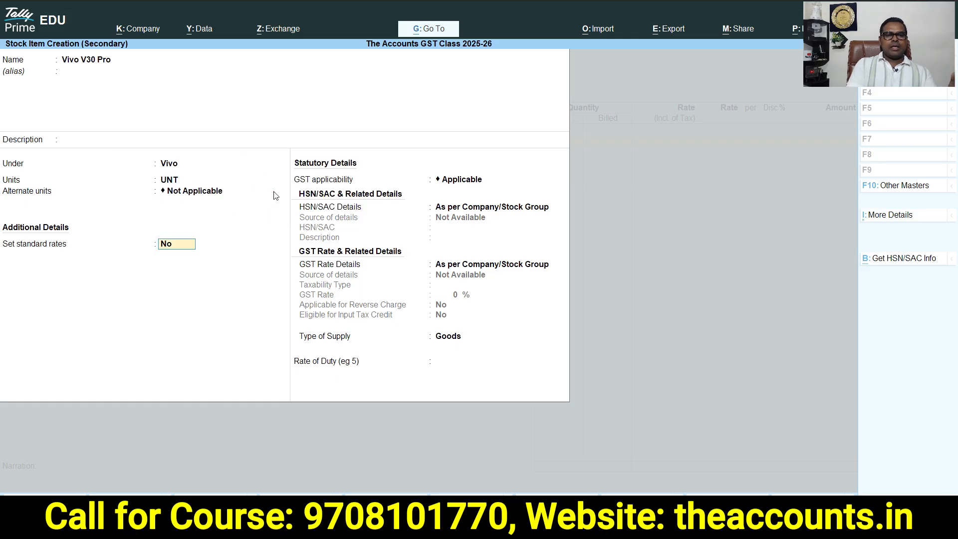
key("Return")
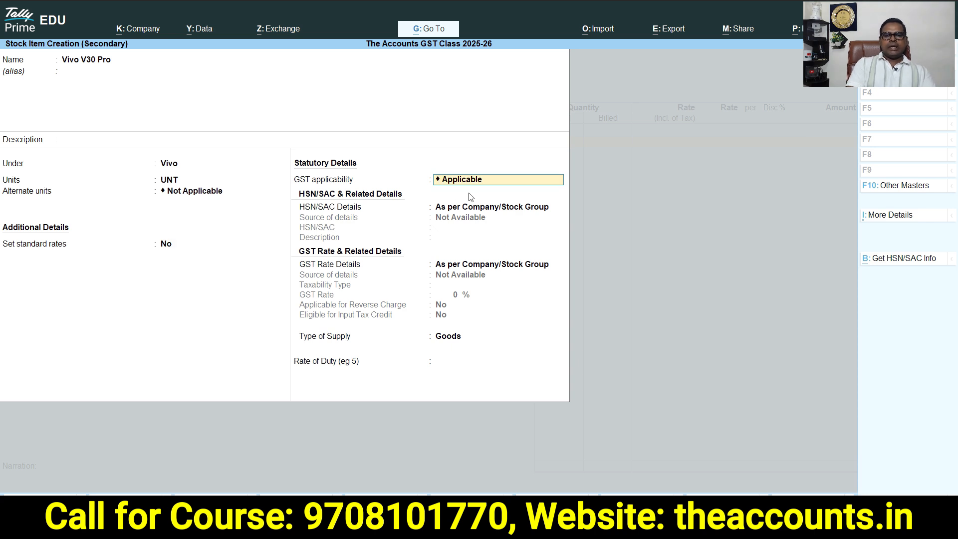
key("Return")
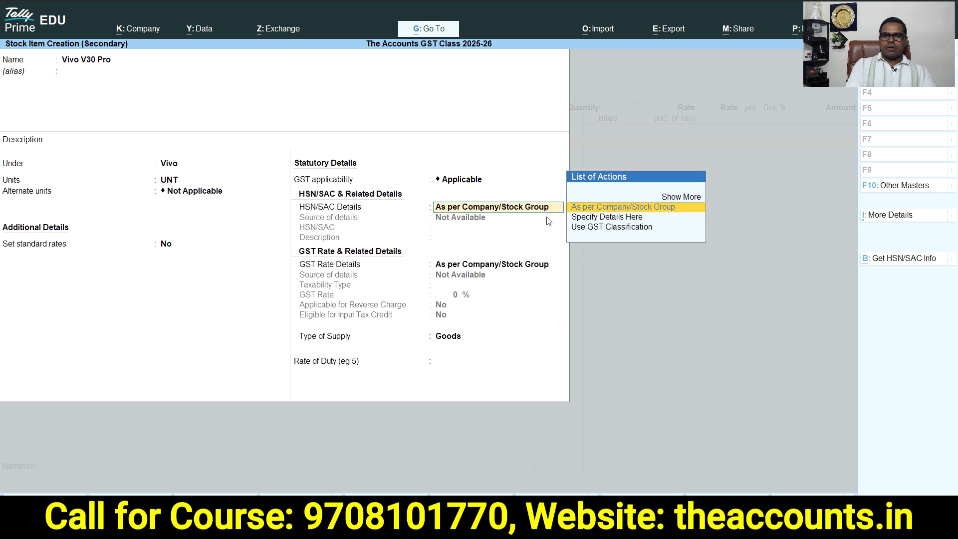
left_click(604, 217)
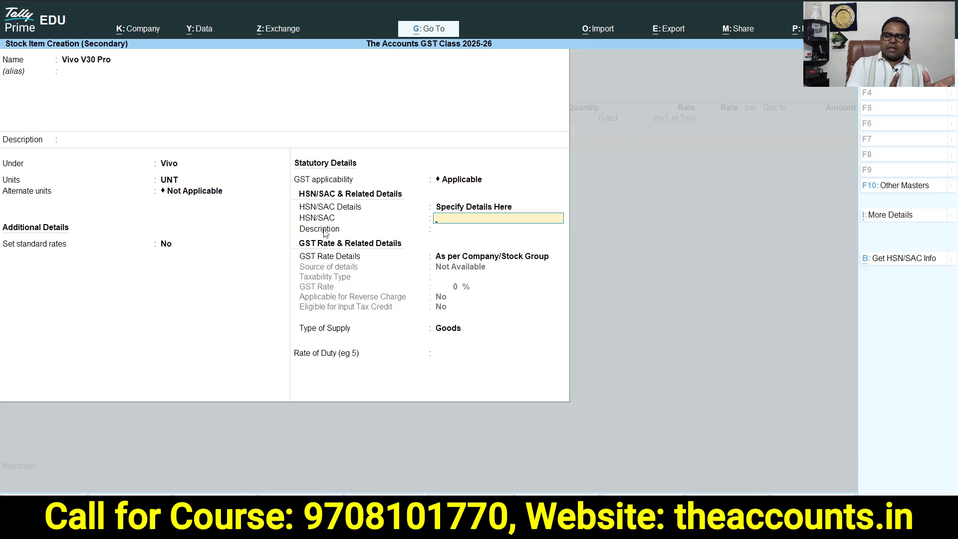
type("5")
key("Return")
Specify the item's GST rate details as Taxable at 18% with Goods supply, and accept the stock item
key("Return")
key("Down")
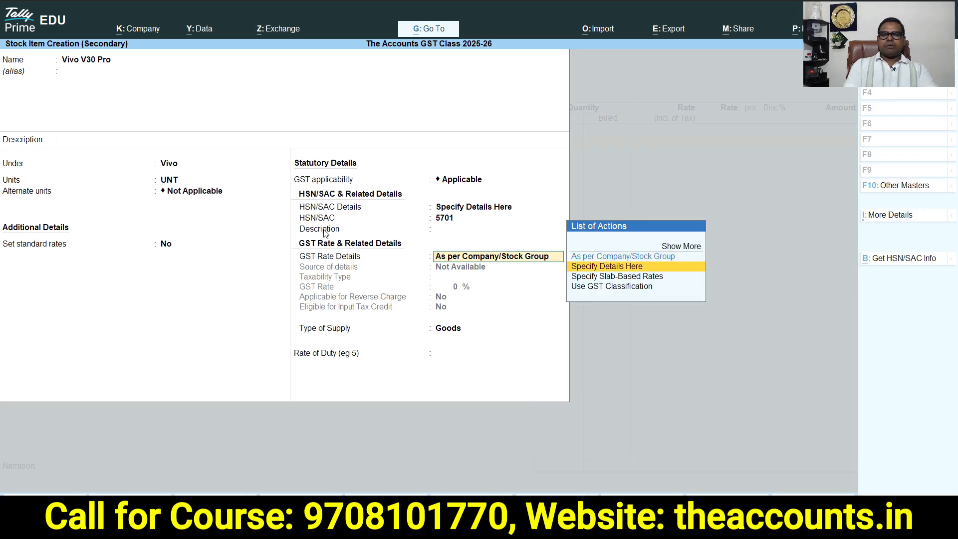
key("Return")
key("Return")
type("18")
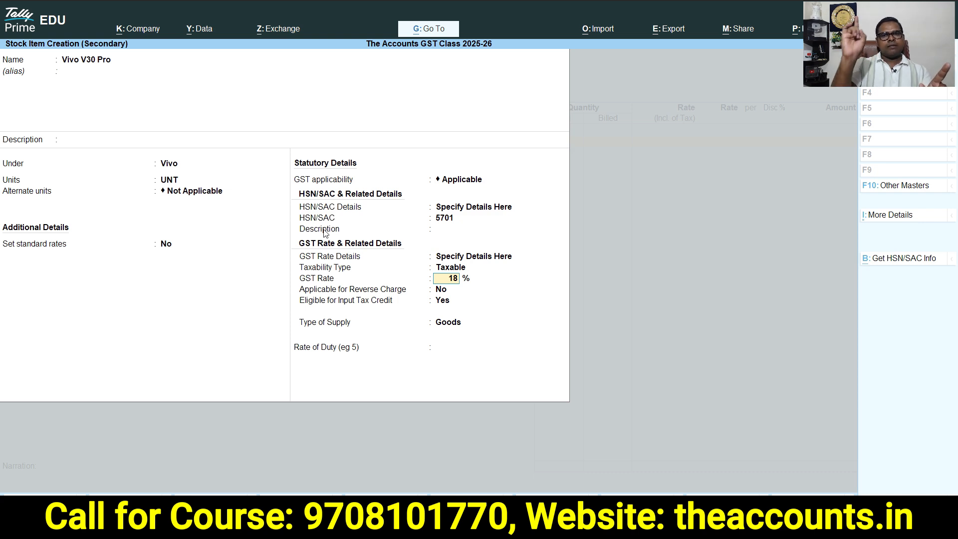
key("Return")
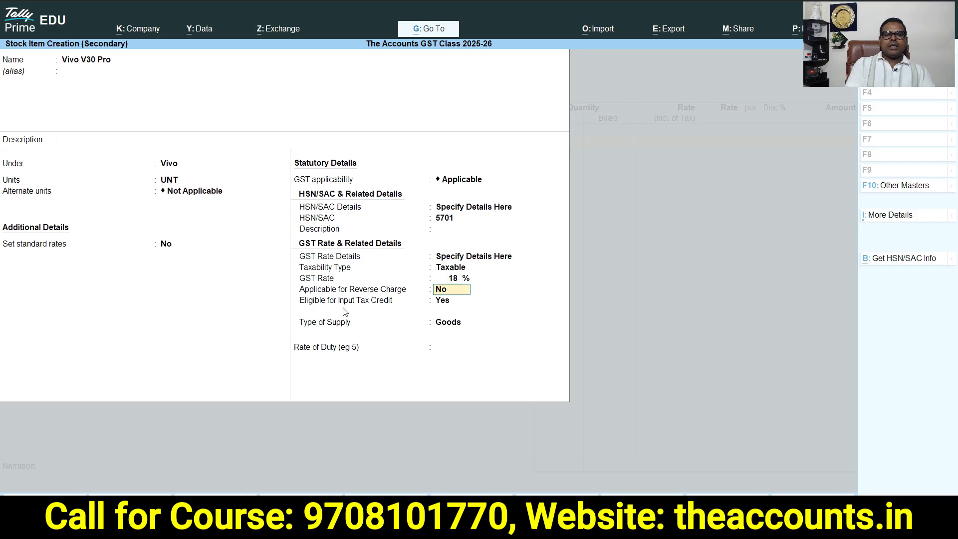
key("Return")
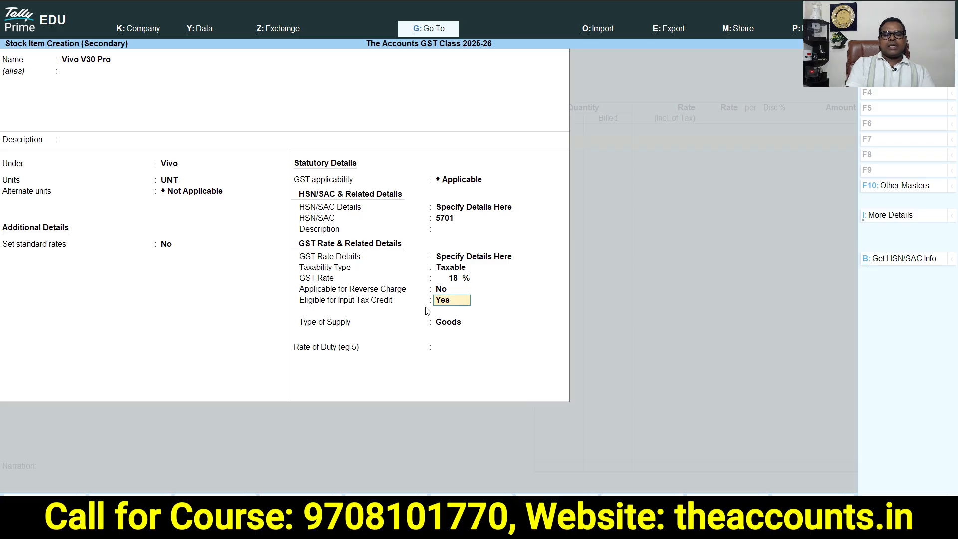
key("Return")
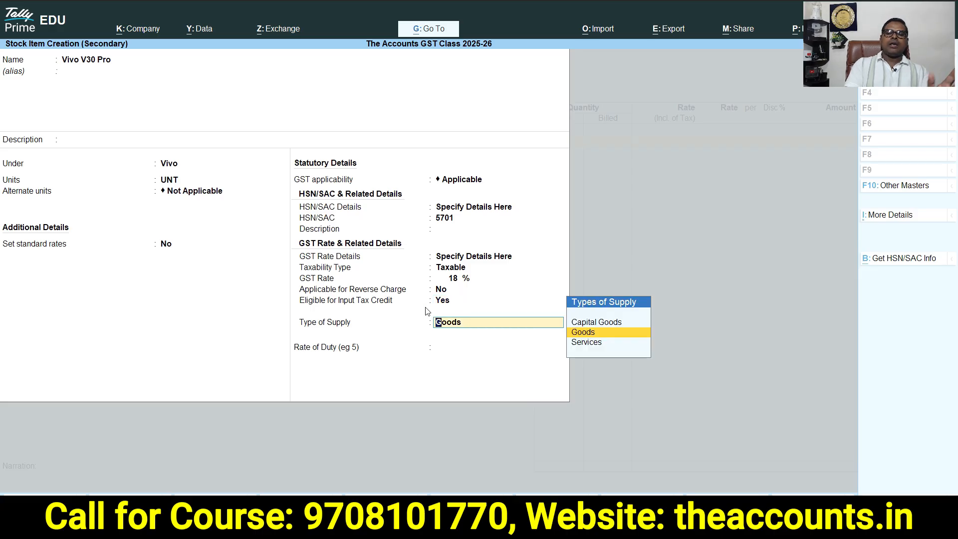
key("Return")
key("Return")
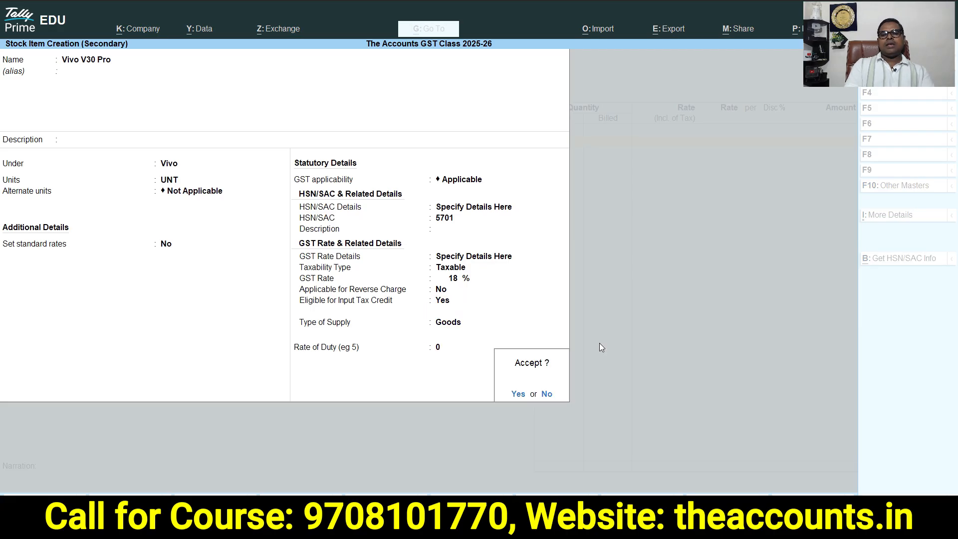
key("Return")
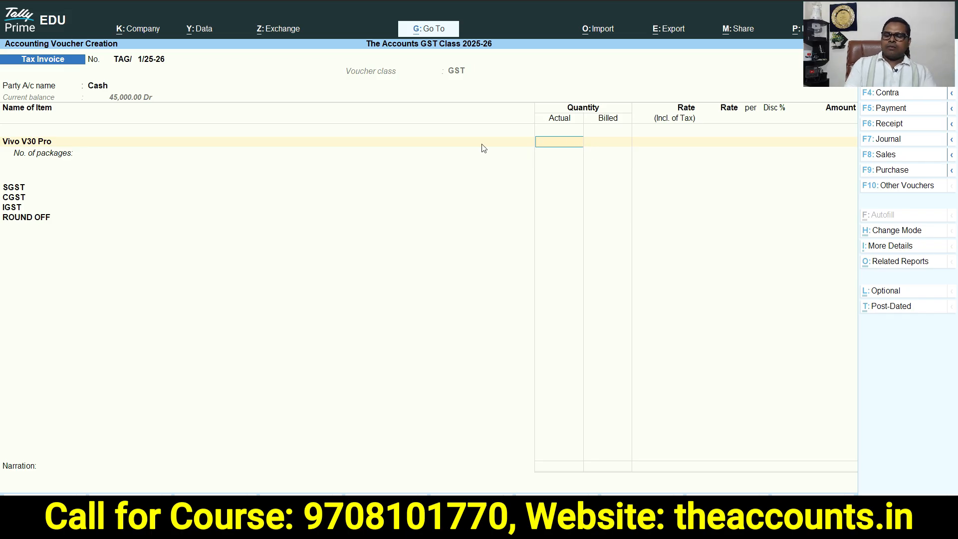
Enter a quantity of 1 UNT and a rate of 35,000 for Vivo V30 Pro
key("Return")
key("Return")
key("Return")
type("35000")
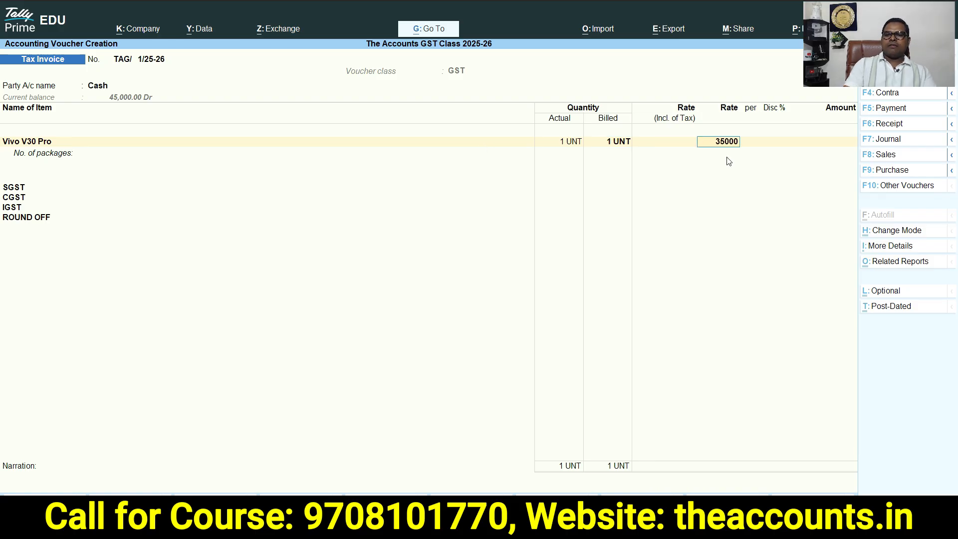
key("Return")
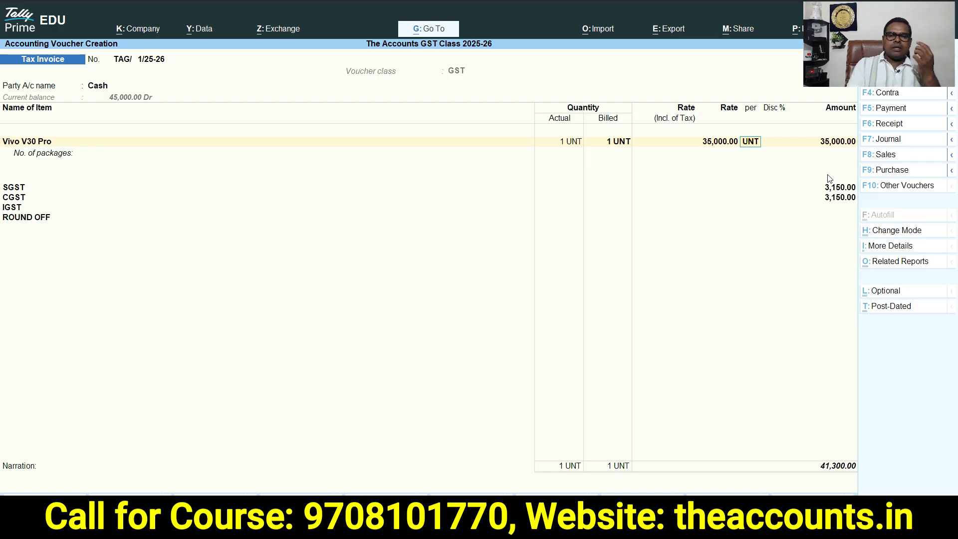
Change the item's rate to 34,999
left_click(715, 142)
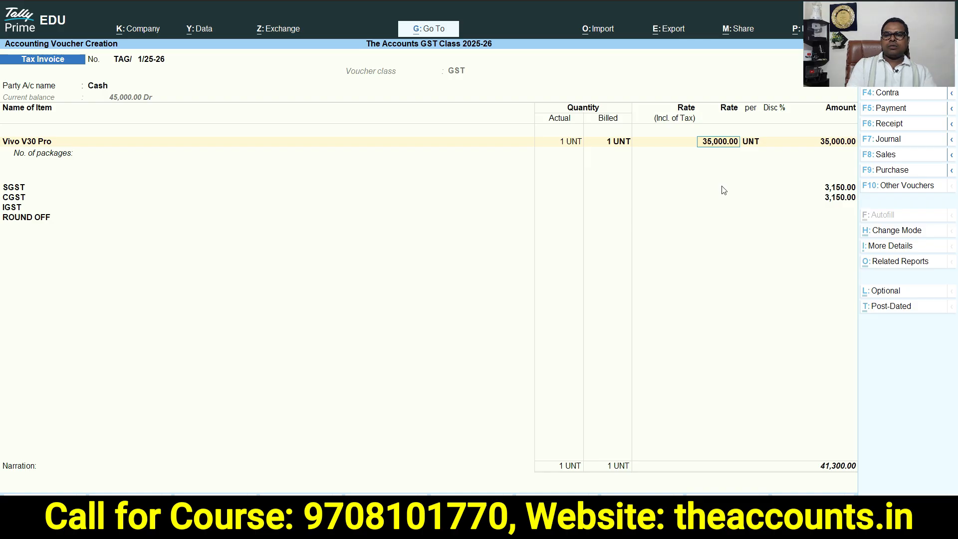
type("34999")
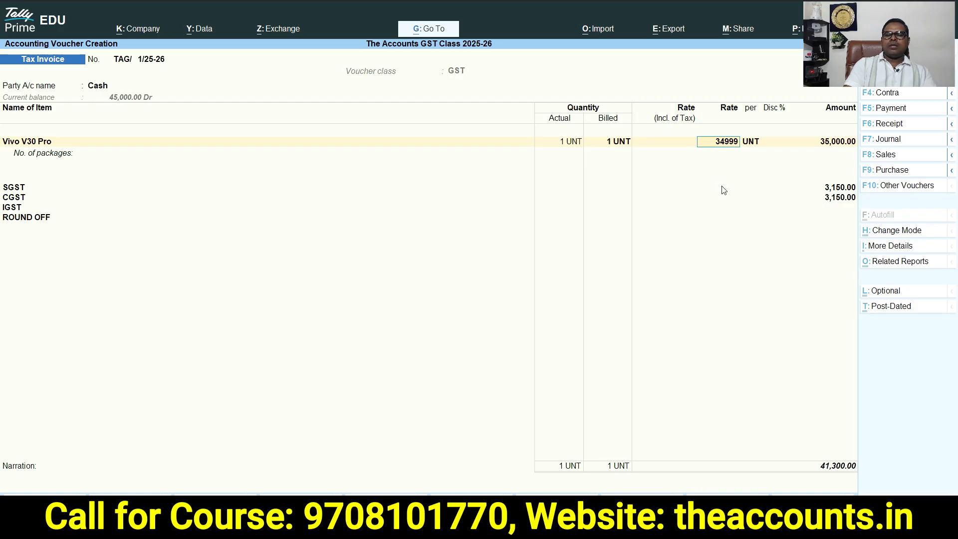
key("Return")
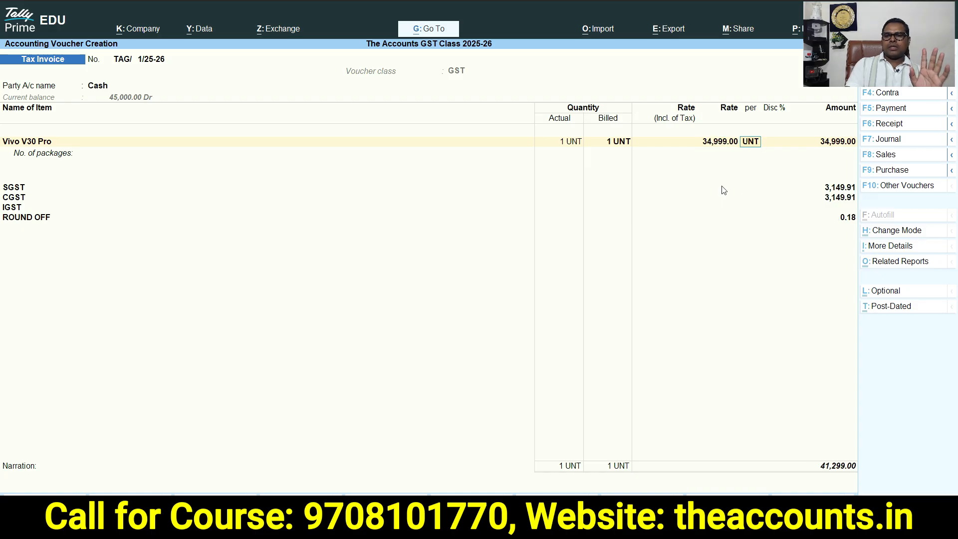
key("ctrl+1")
left_click(852, 228)
mouse_move(841, 184)
left_mouse_down()
mouse_move(773, 303)
mouse_move(835, 188)
left_mouse_up()
key("Escape")
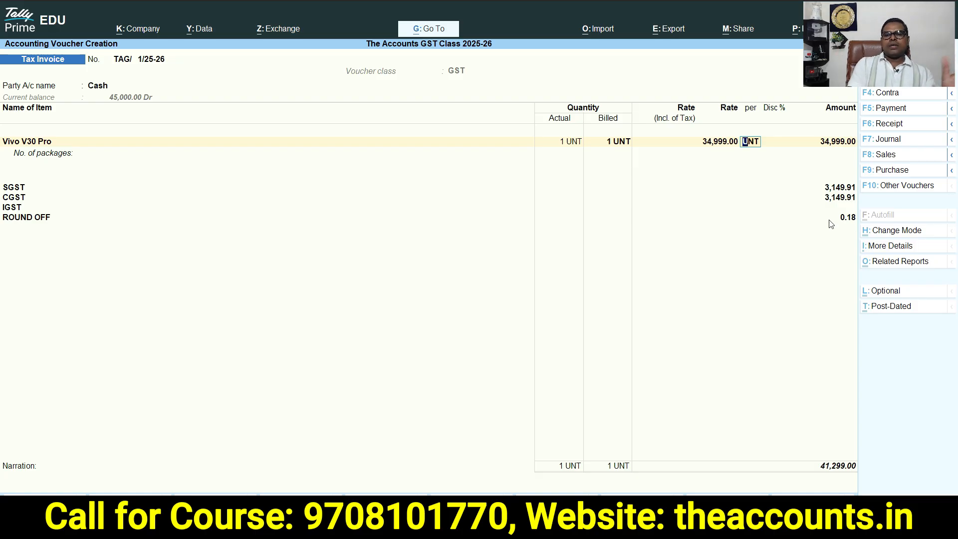
Accept the Tax Invoice voucher for Vivo V30 Pro sold to Cash
key("Return")
key("Return")
key("Return")
key("Return")
key("Return")
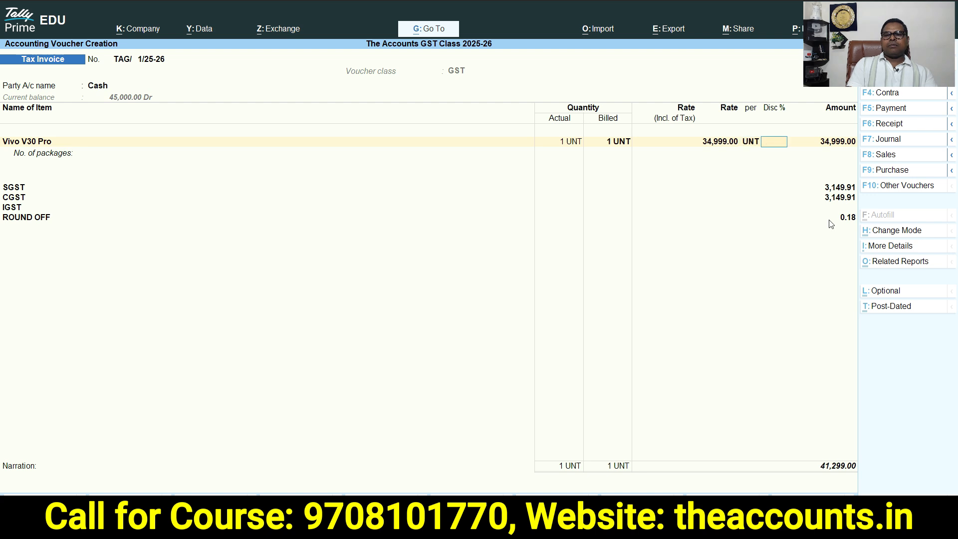
key("Return")
key("Return")
key("Return")
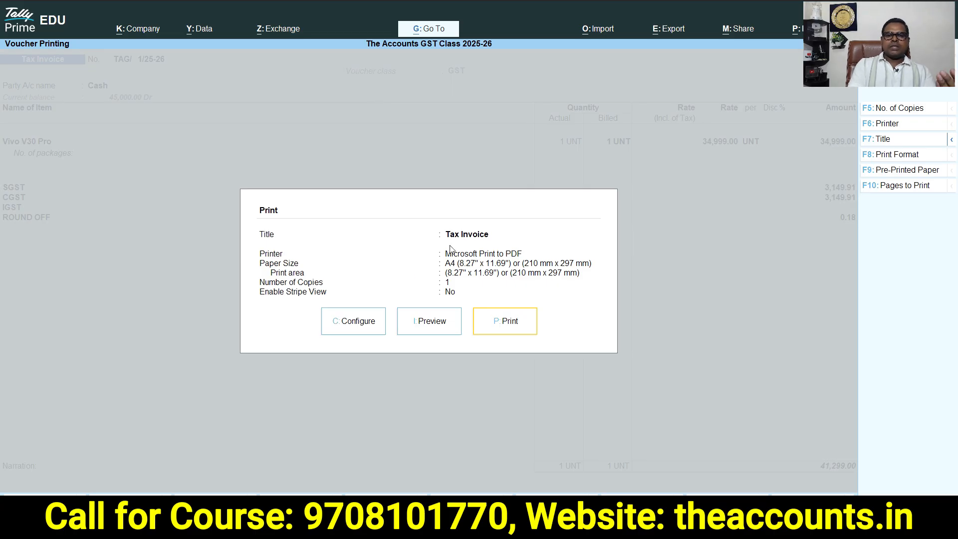
Preview the printed Tax Invoice, zoom in and scroll through it, then leave the print dialog
left_click(423, 319)
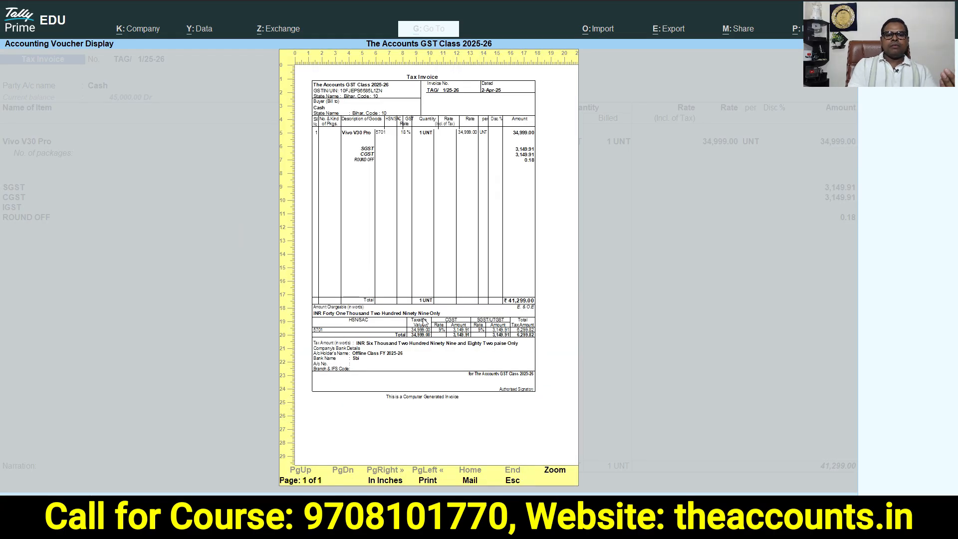
left_click(551, 470)
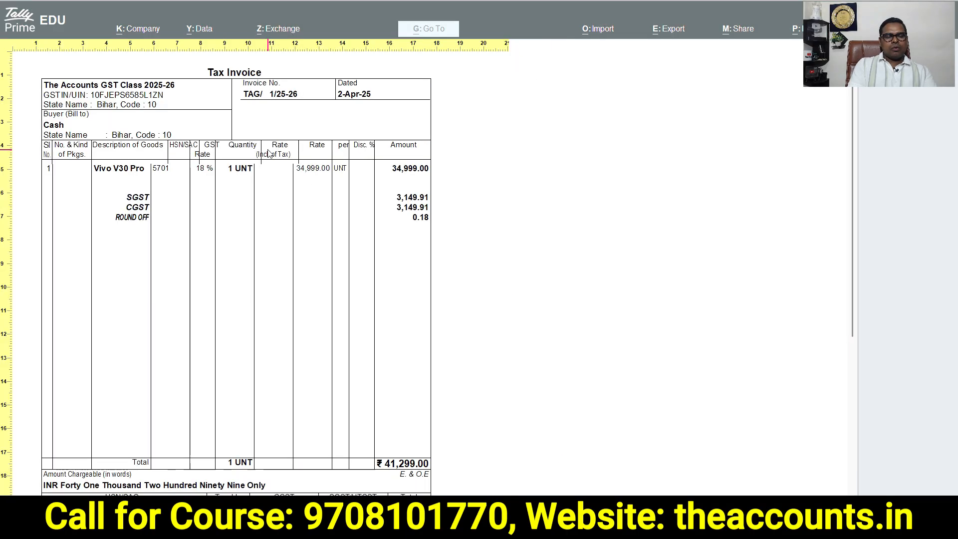
left_click_drag(851, 218, 865, 329)
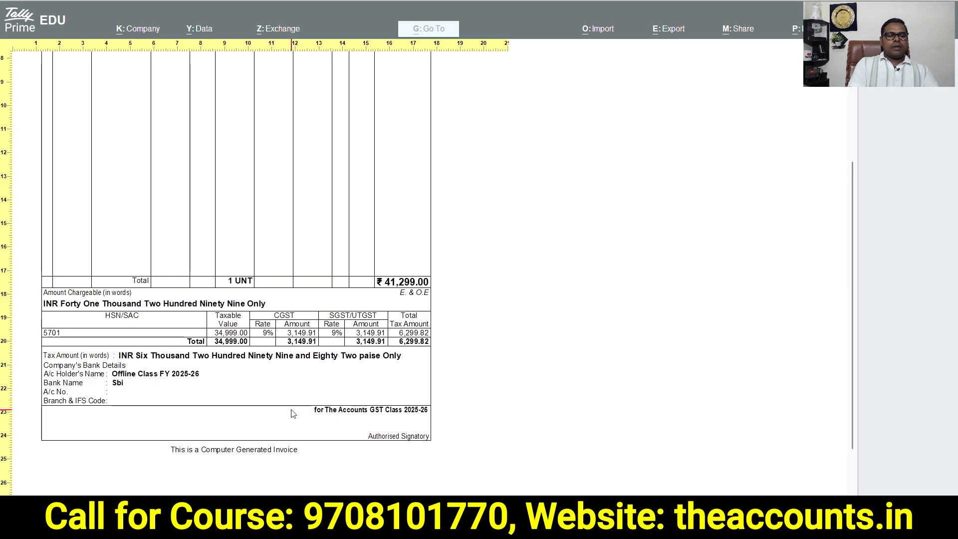
key("Escape")
key("Escape")
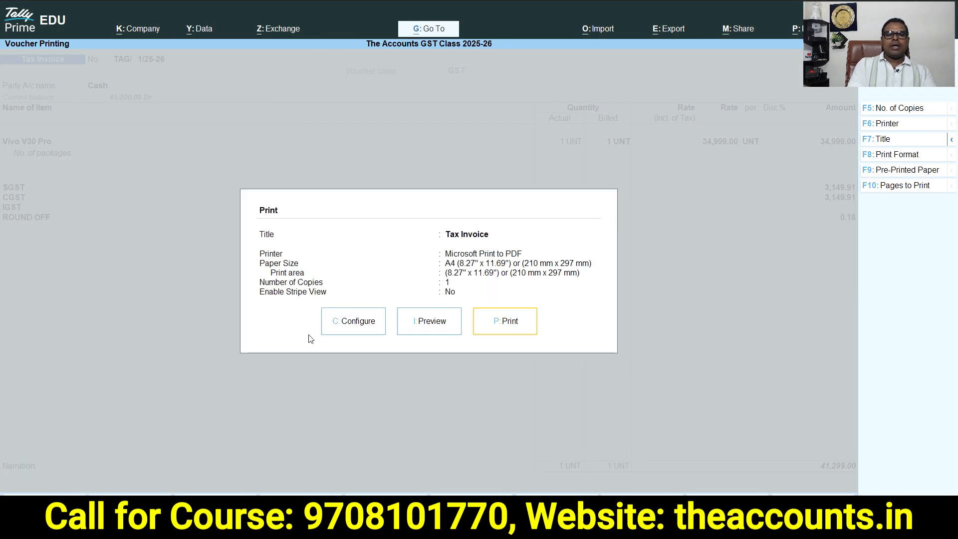
left_click(354, 326)
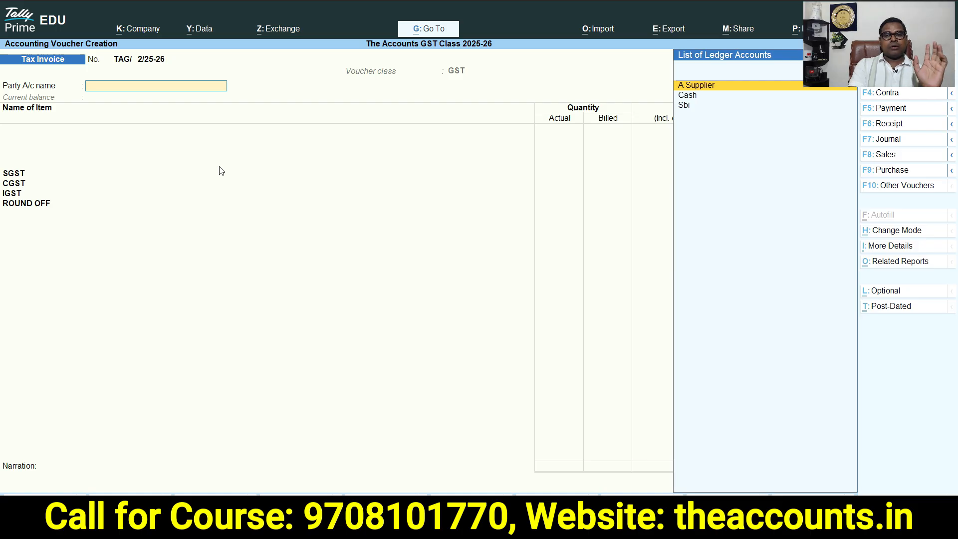
Create a new party ledger named Karan Mobiles, copied from the spreadsheet, under Sundry Debtors
key("alt+c")
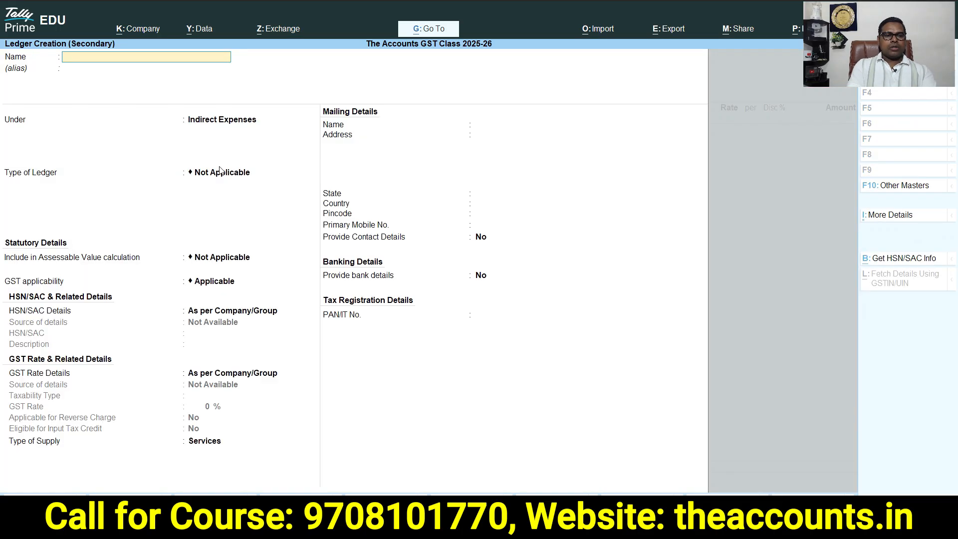
key("alt+Tab")
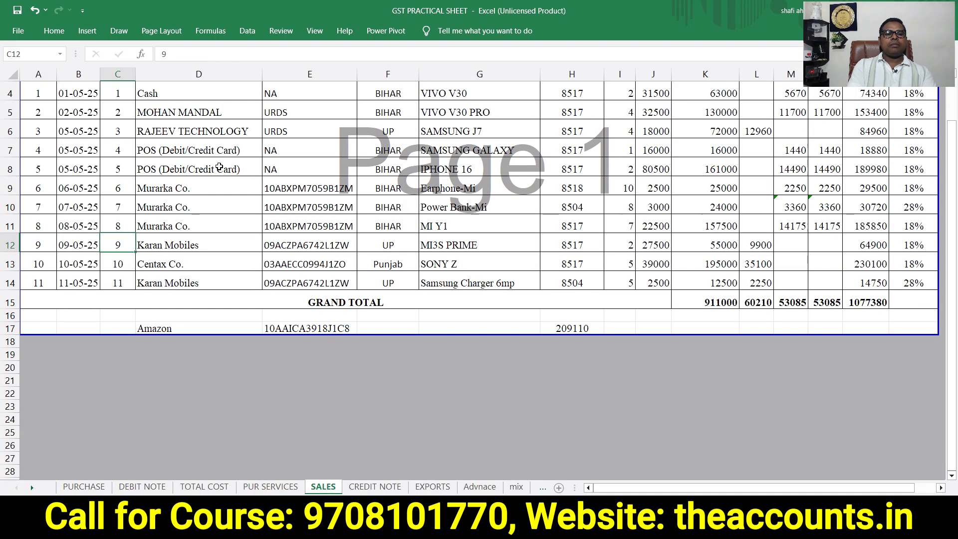
key("ctrl+c")
key("alt+Tab")
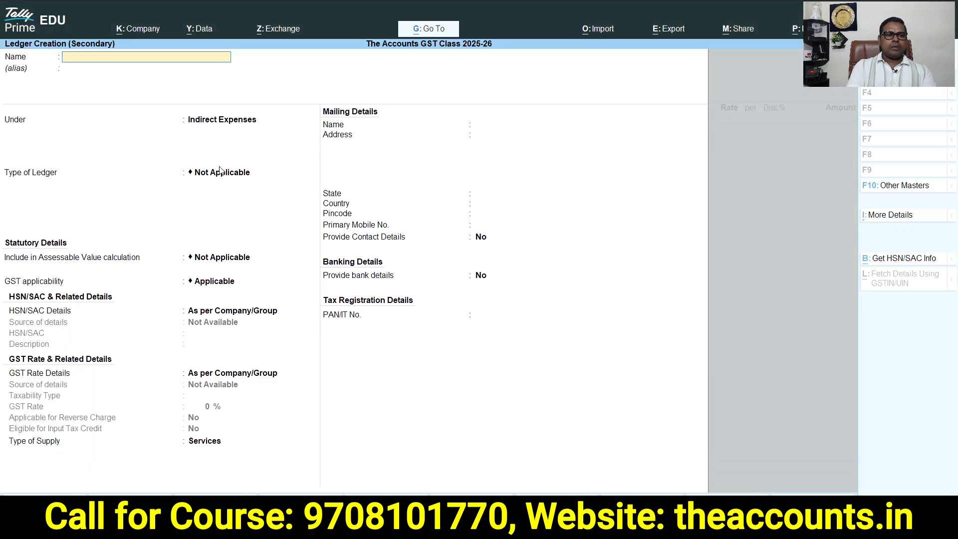
key("ctrl+v")
key("Return")
key("Return")
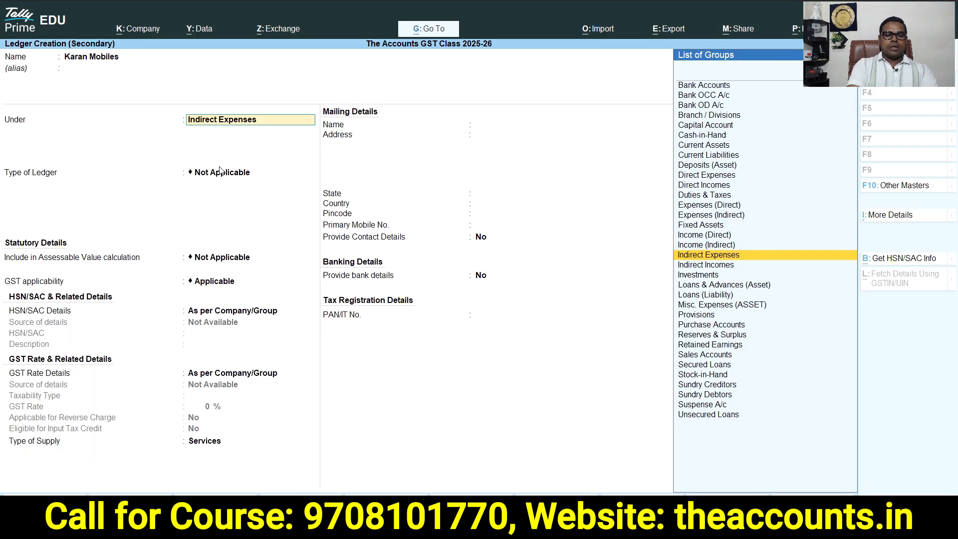
type("Sund")
key("Down")
key("Return")
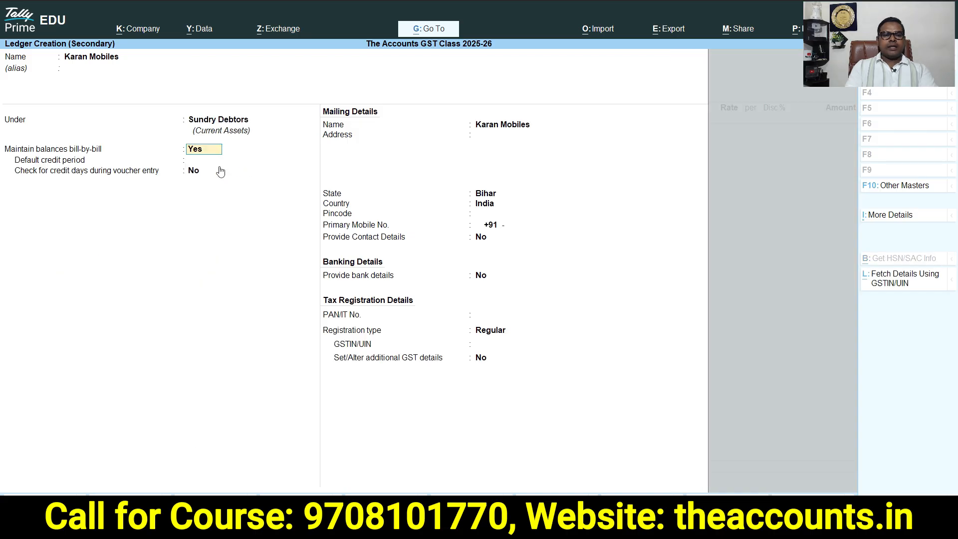
Set the Karan Mobiles ledger's state to Uttar Pradesh
key("Return")
key("Return")
key("Return")
key("Return")
key("Return")
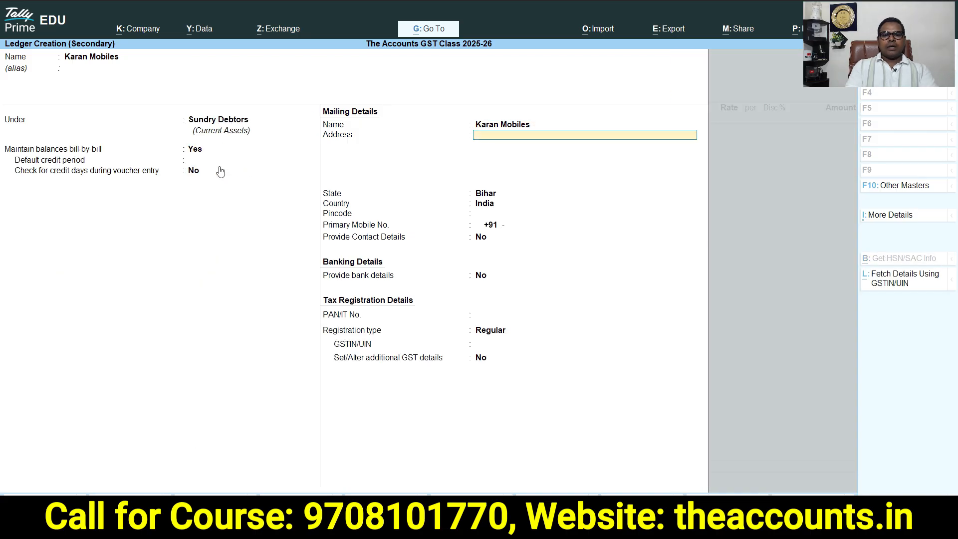
key("alt+Tab")
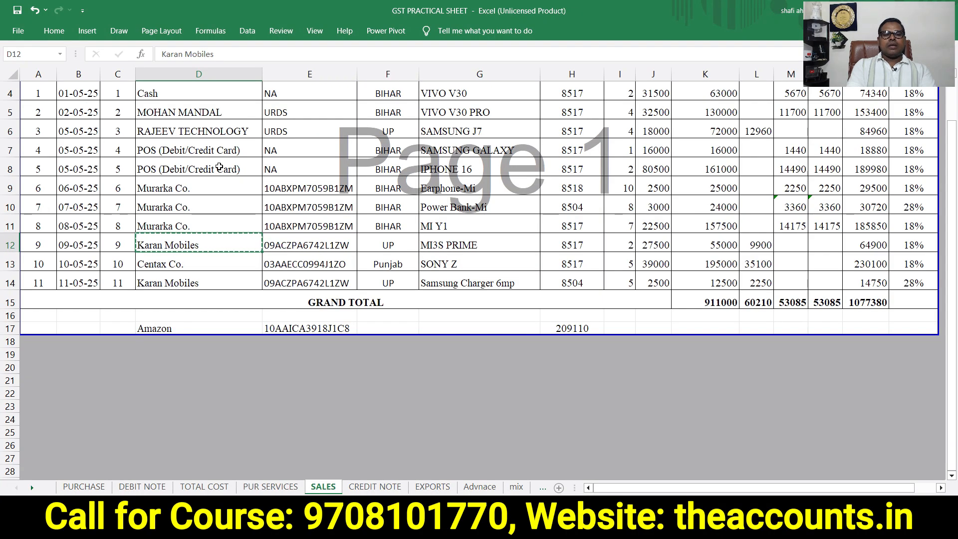
key("alt+Tab")
type("Utt")
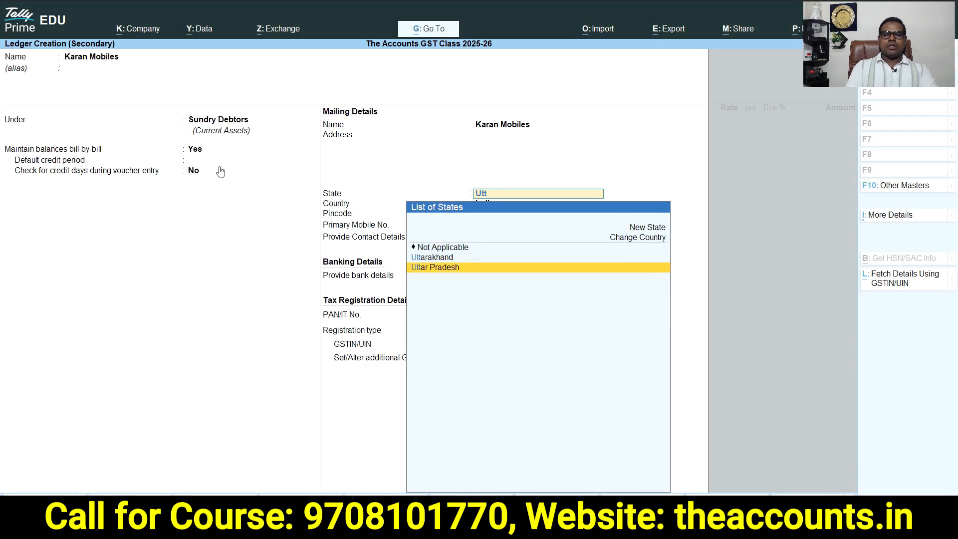
key("Return")
key("Return")
key("Return")
key("Return")
key("Return")
key("Return")
key("Return")
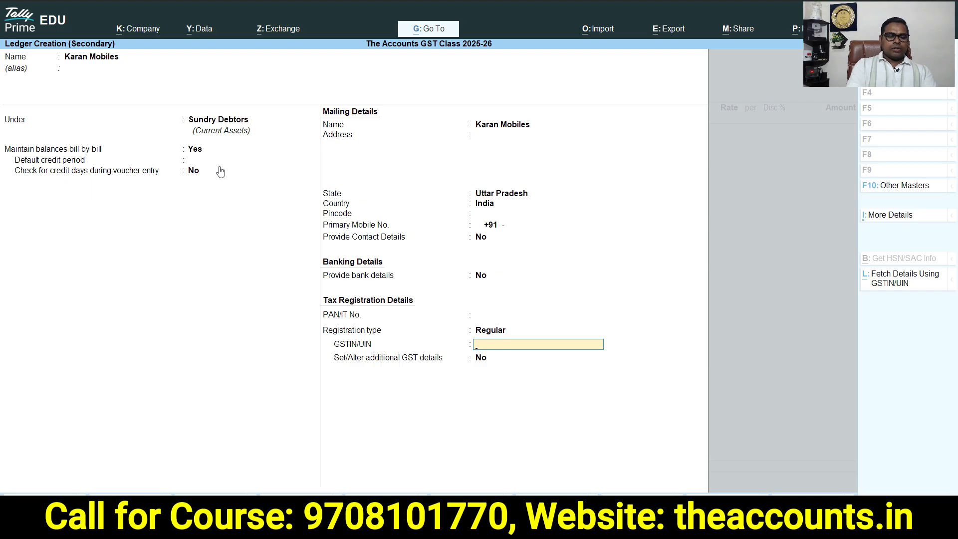
Paste the party's GSTIN from the spreadsheet under Regular registration
key("ctrl+v")
key("Return")
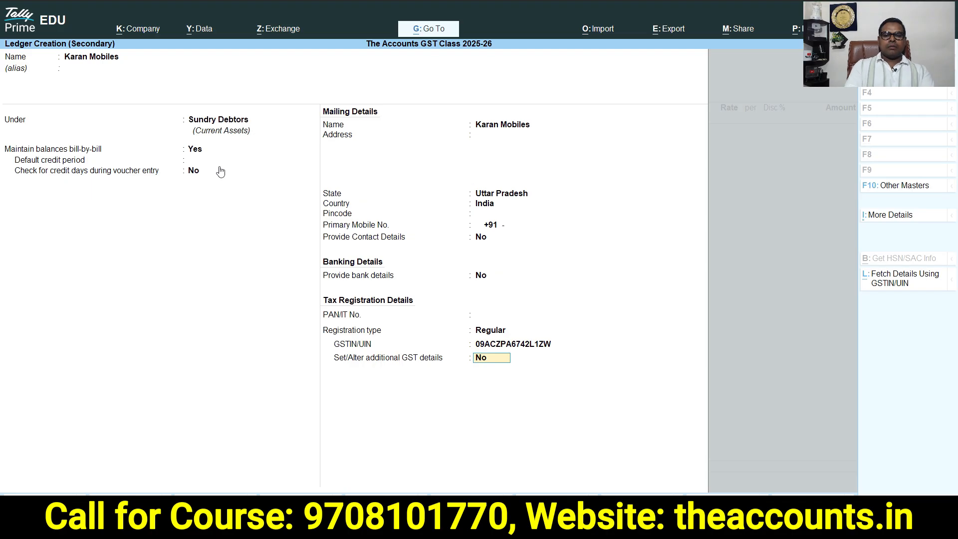
Save the Karan Mobiles ledger and accept the empty dispatch details
key("Return")
key("Return")
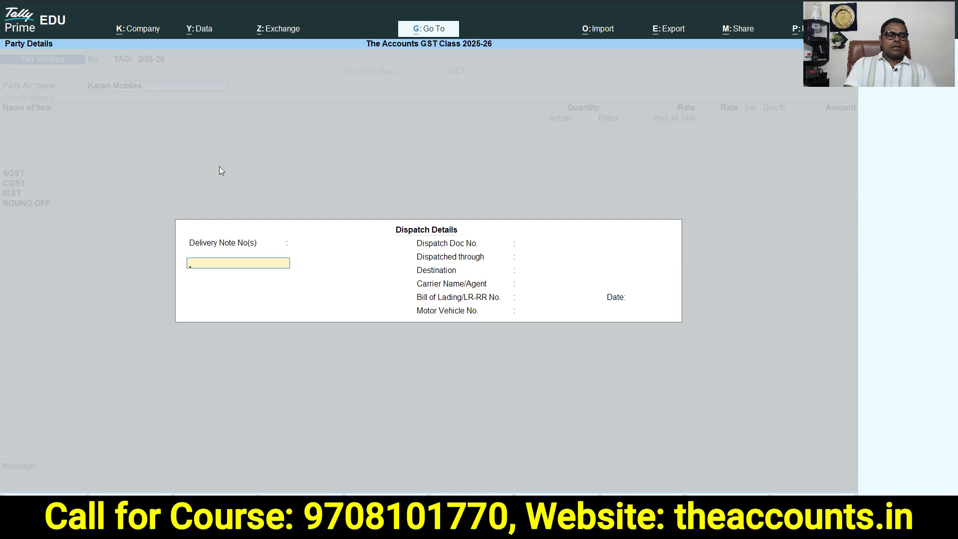
key("ctrl+a")
key("ctrl+a")
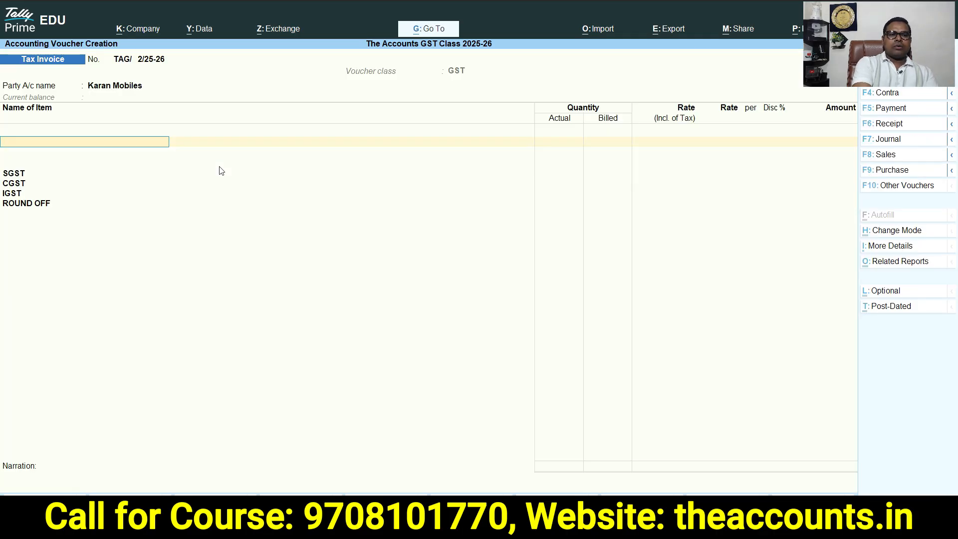
Add Vivo V30 Pro to the voucher with quantity 1 UNT at a rate of 34,999
key("Down")
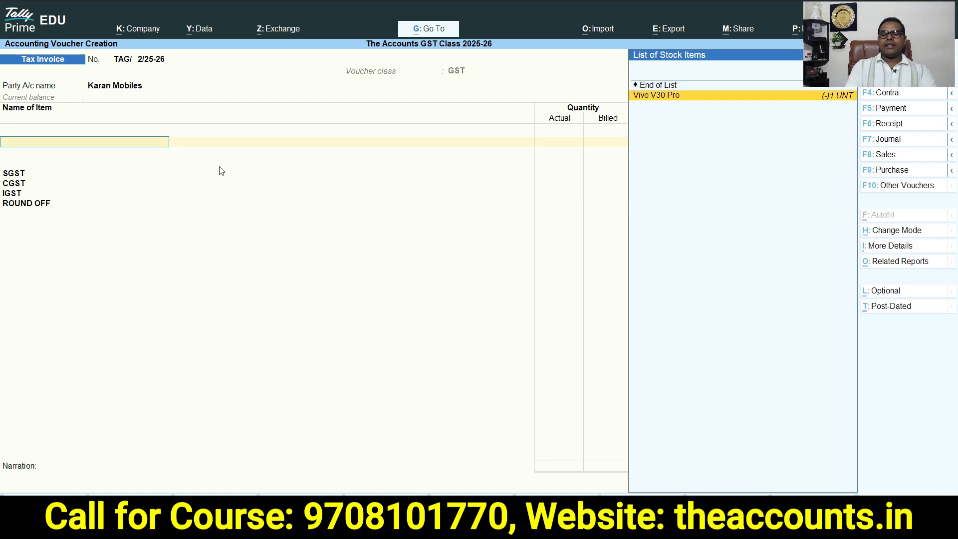
key("Return")
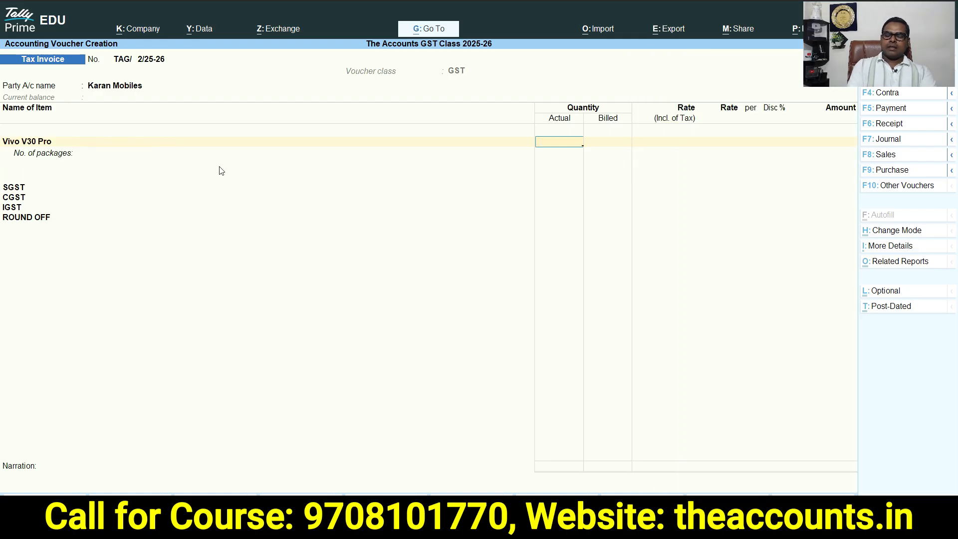
key("Return")
key("Return")
key("Return")
key("Return")
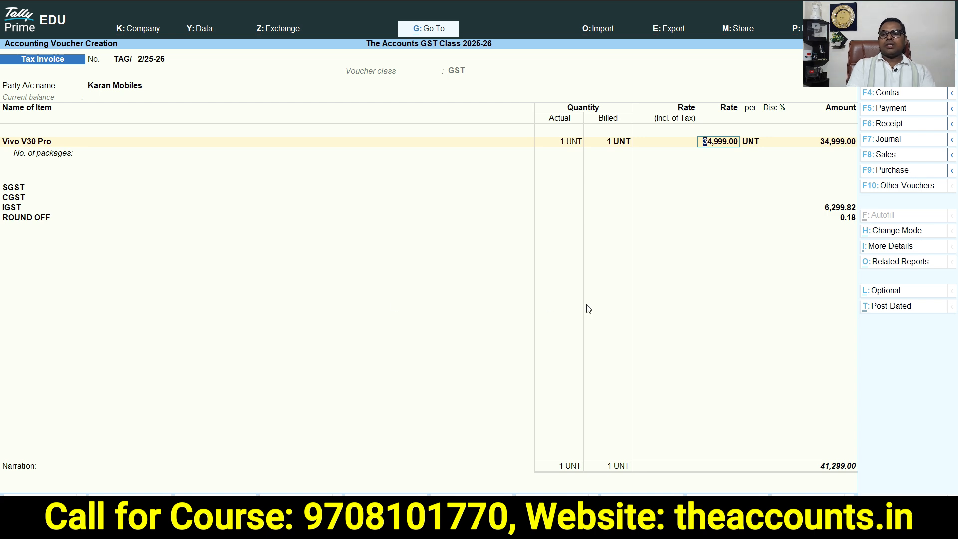
key("ctrl")
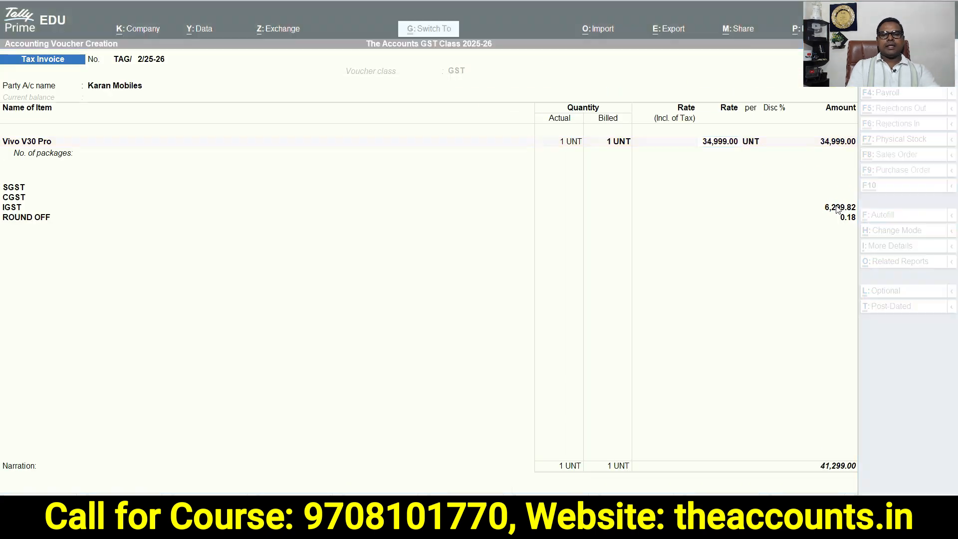
key("Return")
key("Return")
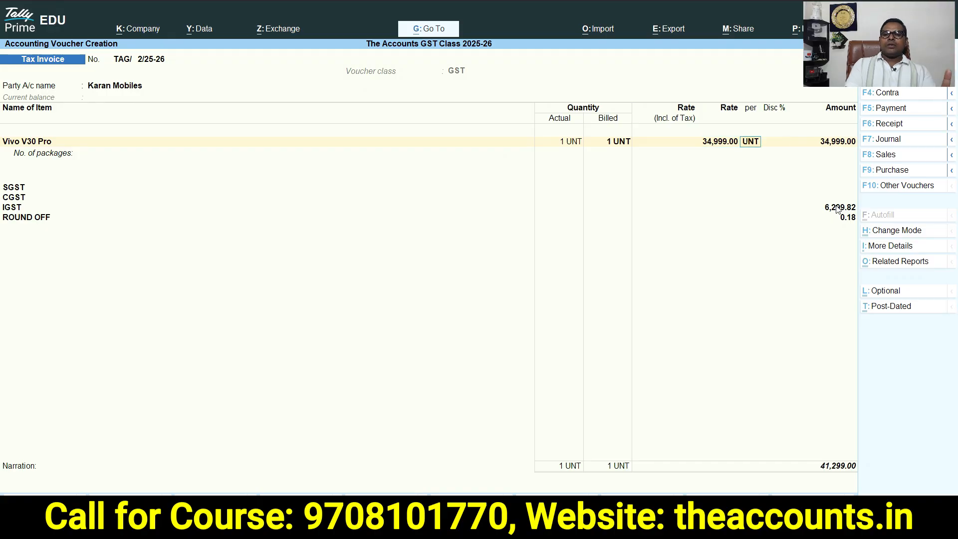
key("Return")
key("Return")
key("Return")
key("Return")
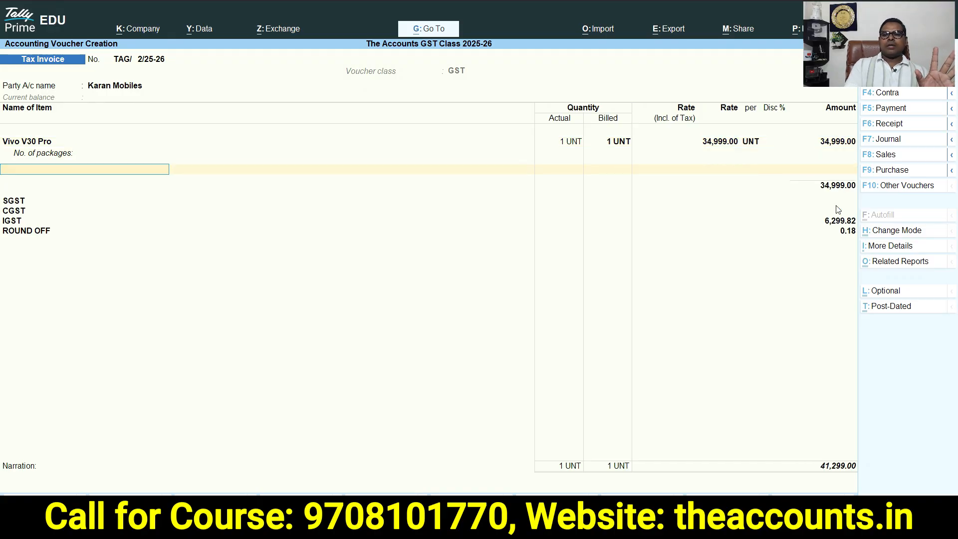
Accept the Tax Invoice voucher for Karan Mobiles and return to the Gateway of Tally
key("Return")
key("Return")
key("Return")
key("Return")
key("Return")
key("Return")
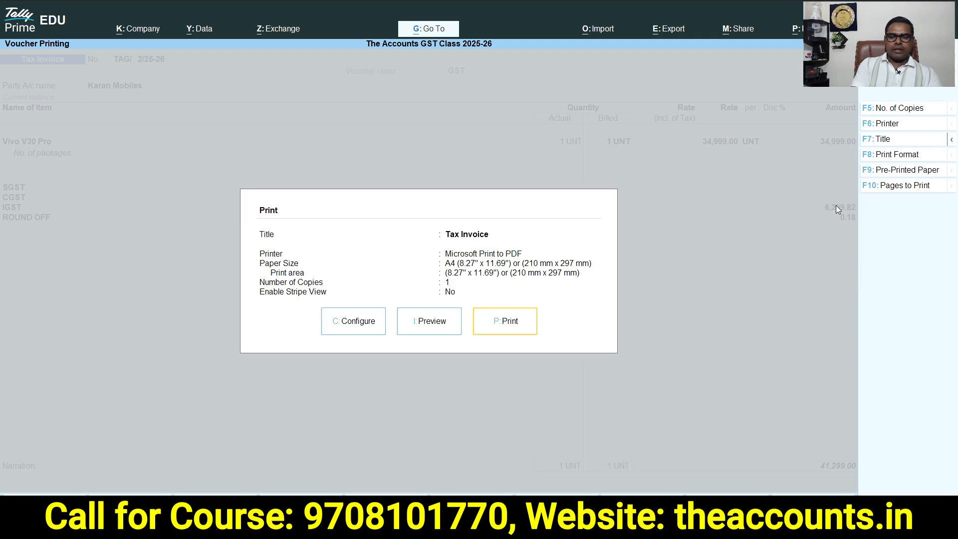
key("Escape")
key("Escape")
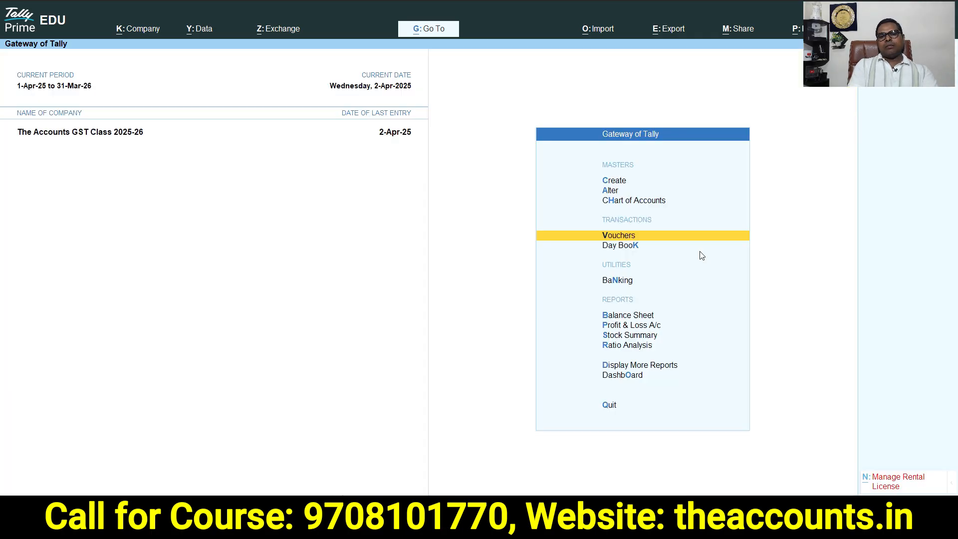
key("Up")
key("Up")
key("Up")
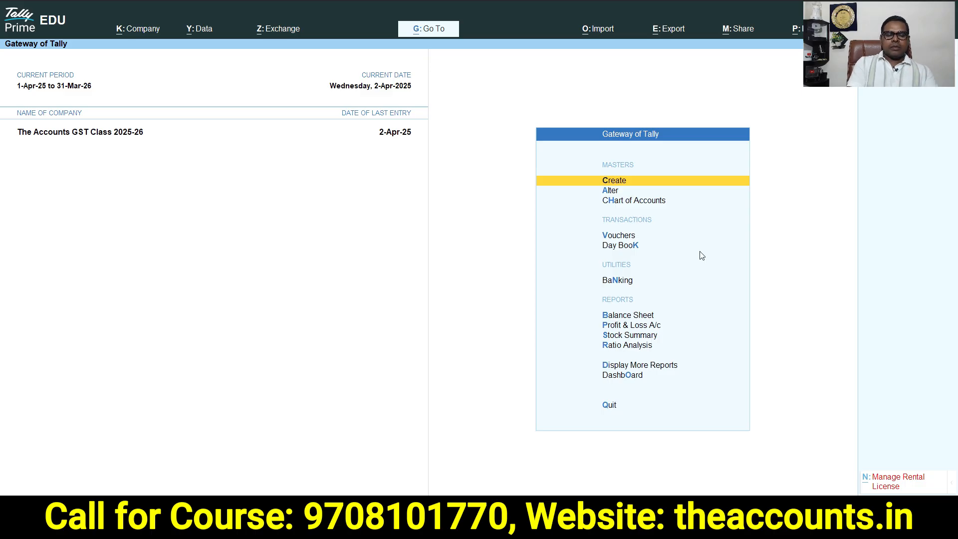
key("d")
key("u")
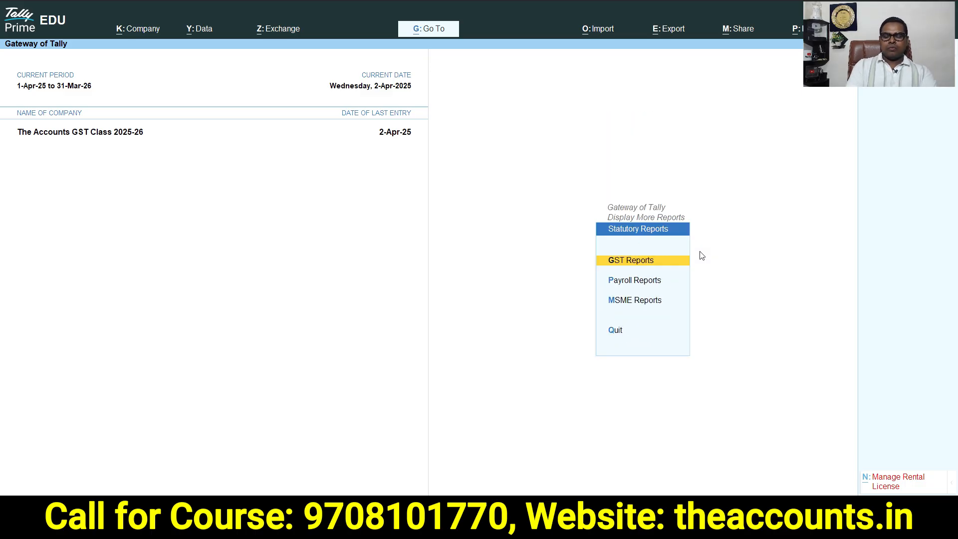
key("Escape")
key("Escape")
key("Escape")
key("Escape")
Open the GSTR-1 report from the GST reports and agree to update voucher statuses
key("d")
key("u")
key("Down")
key("Down")
key("Up")
key("Up")
key("Return")
key("Down")
key("Return")
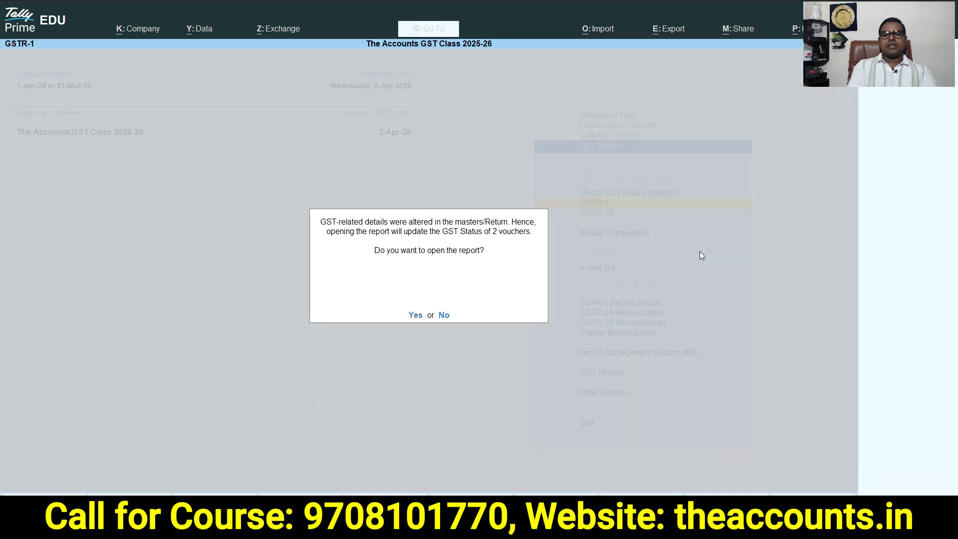
key("y")
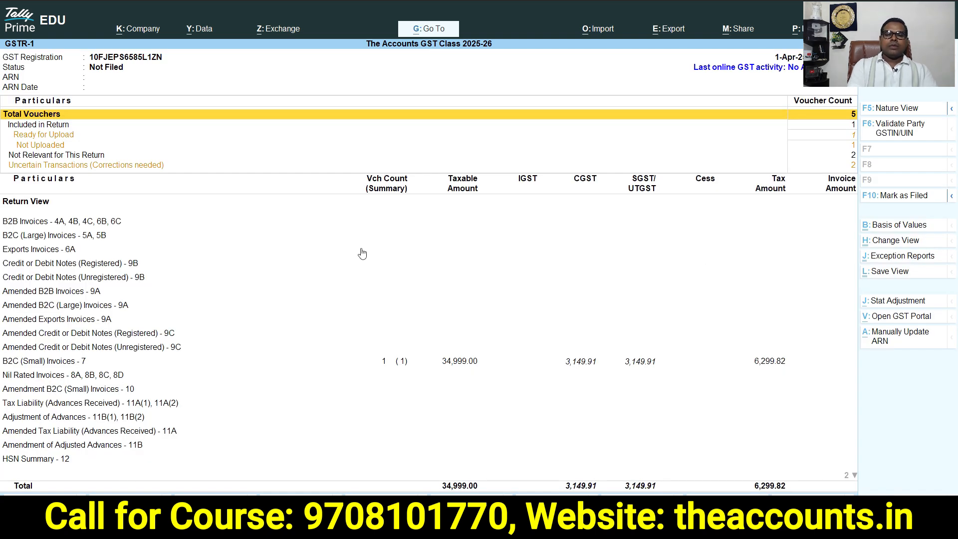
Drill into GSTR-1 uncertain transactions to the vouchers whose voucher number is incorrect or not specified
left_click(399, 360)
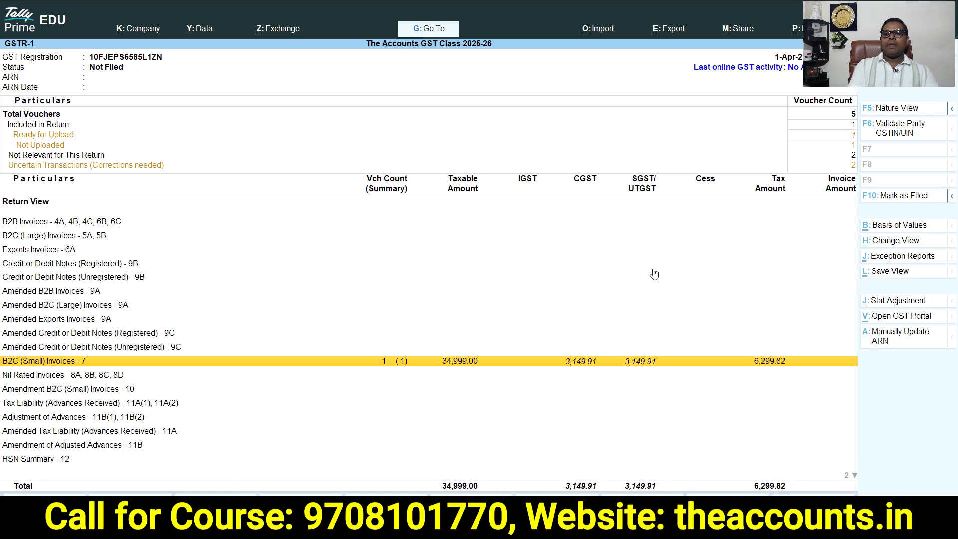
left_click(117, 168)
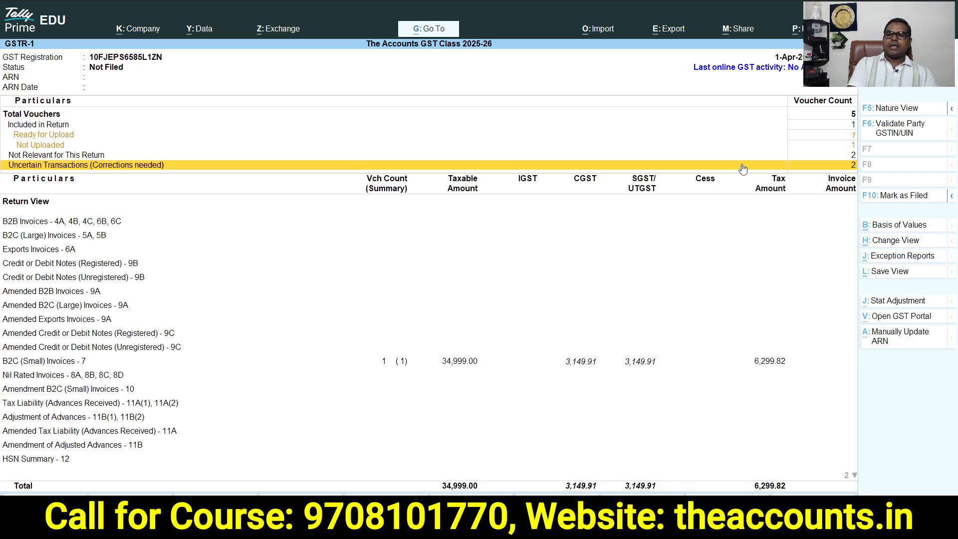
left_click(828, 167)
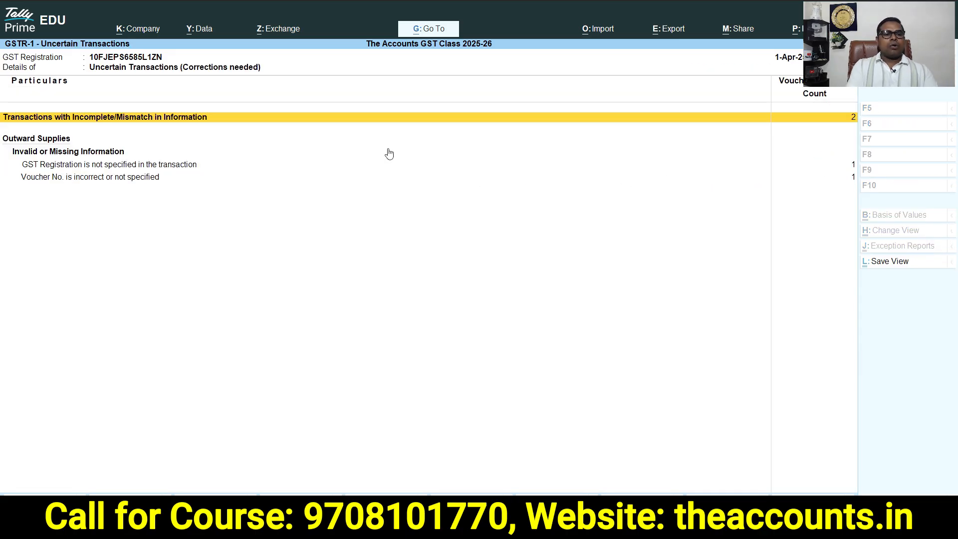
left_click(118, 182)
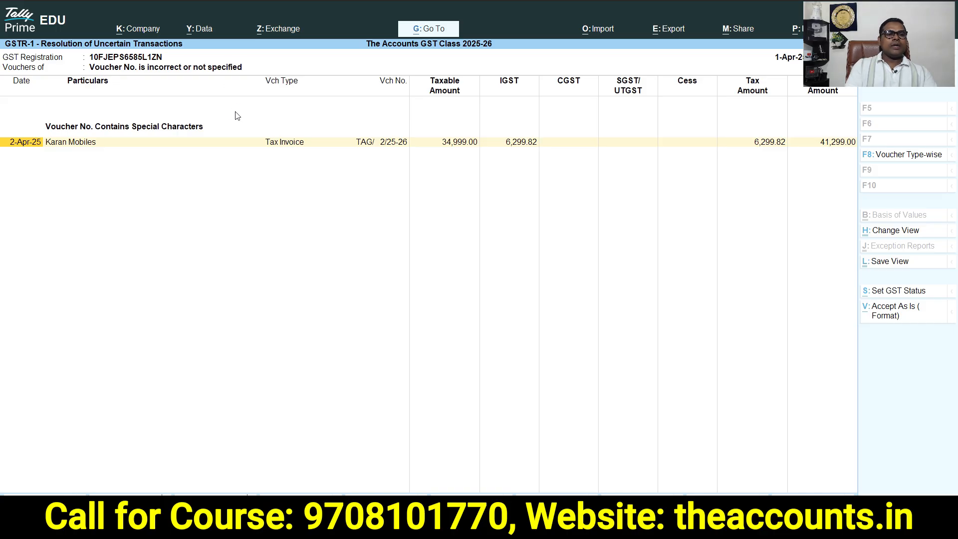
Open the Karan Mobiles voucher from the uncertain transactions list to examine its voucher number, then return to the Gateway of Tally
key("Return")
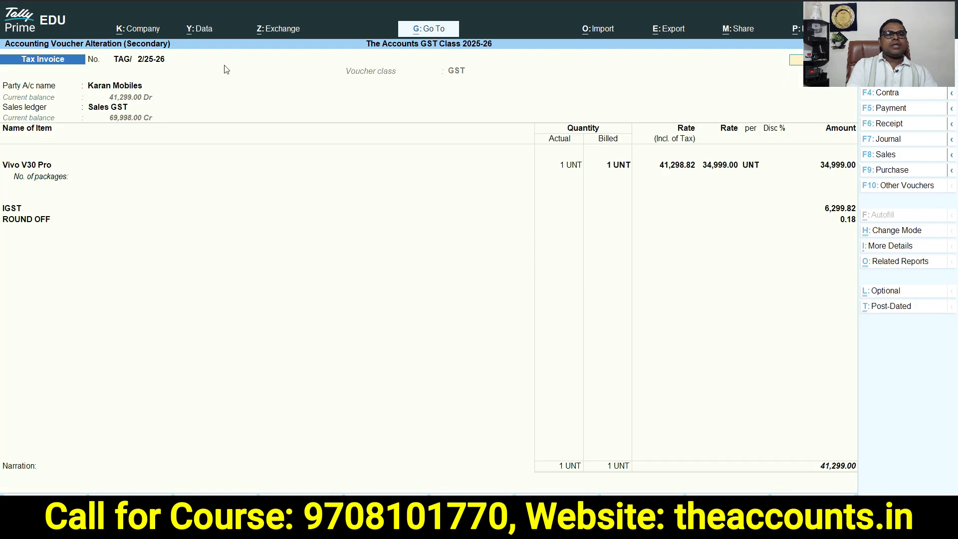
key("ctrl")
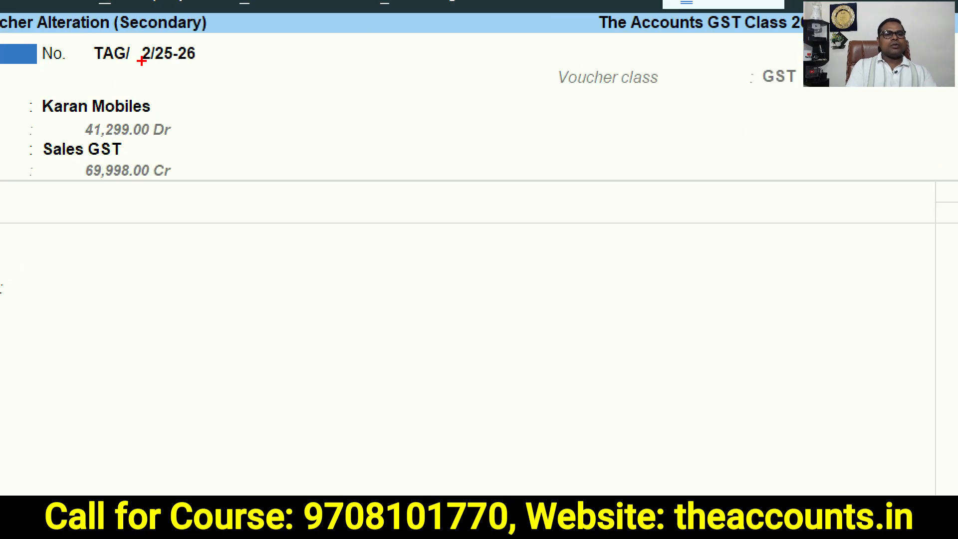
mouse_move(152, 37)
left_mouse_down()
mouse_move(43, 74)
mouse_move(149, 4)
left_mouse_up()
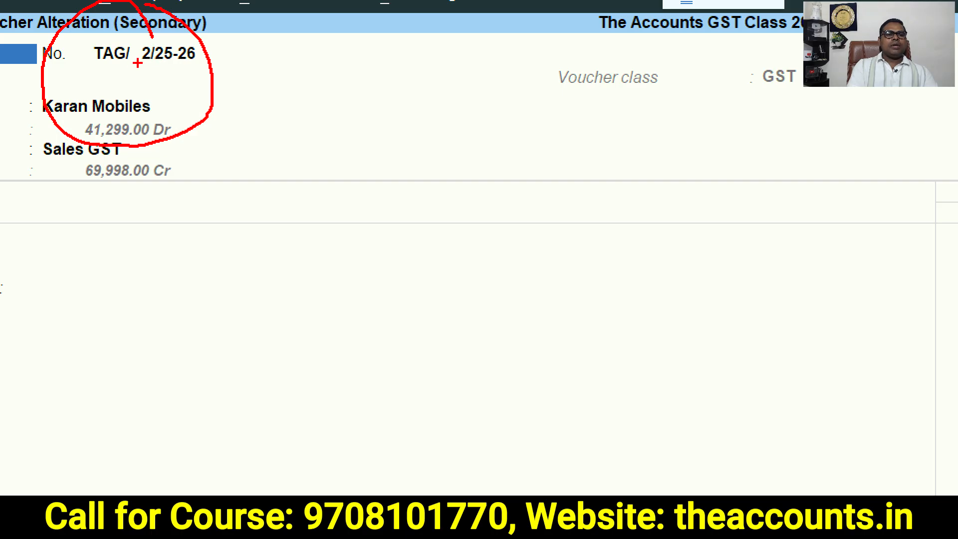
left_click_drag(138, 48, 137, 64)
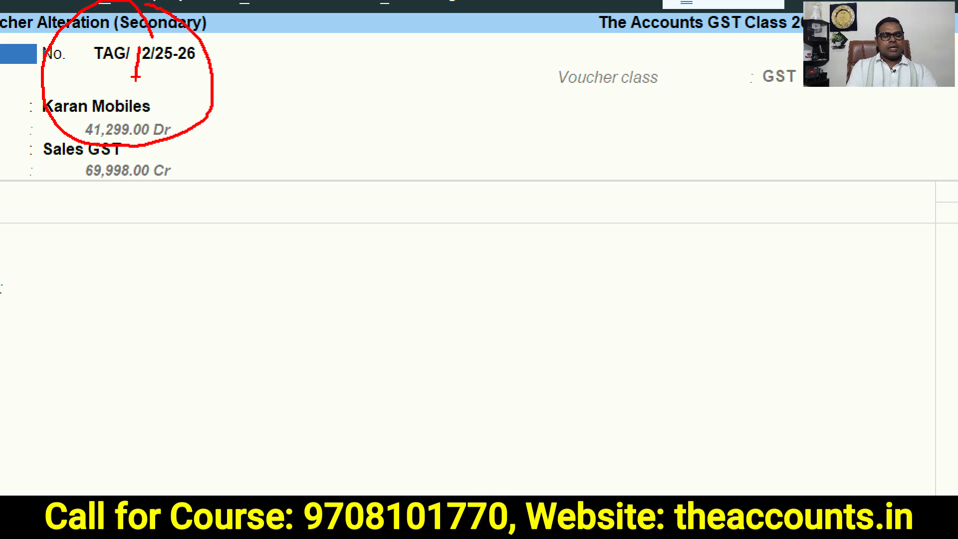
key("Escape")
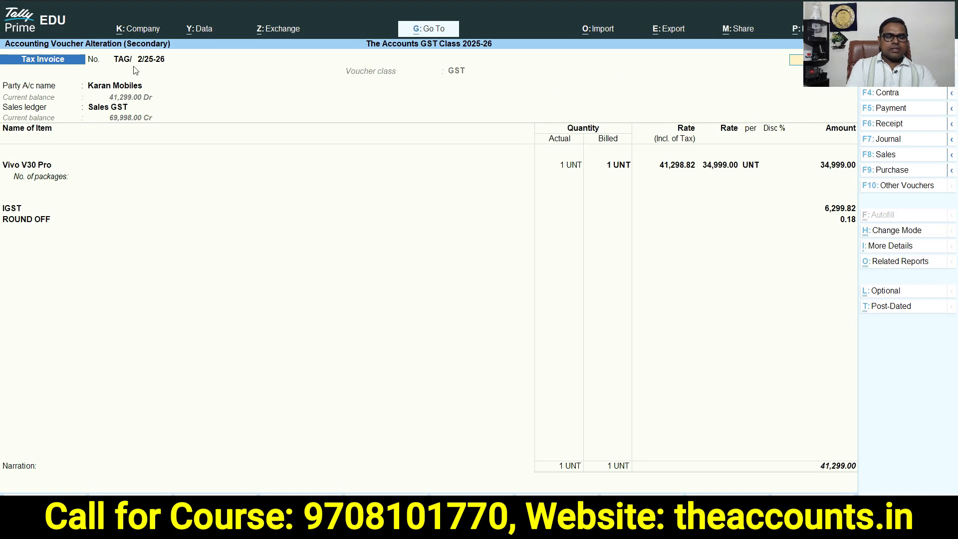
key("Escape")
key("Escape")
key("Escape")
key("Escape")
key("Escape")
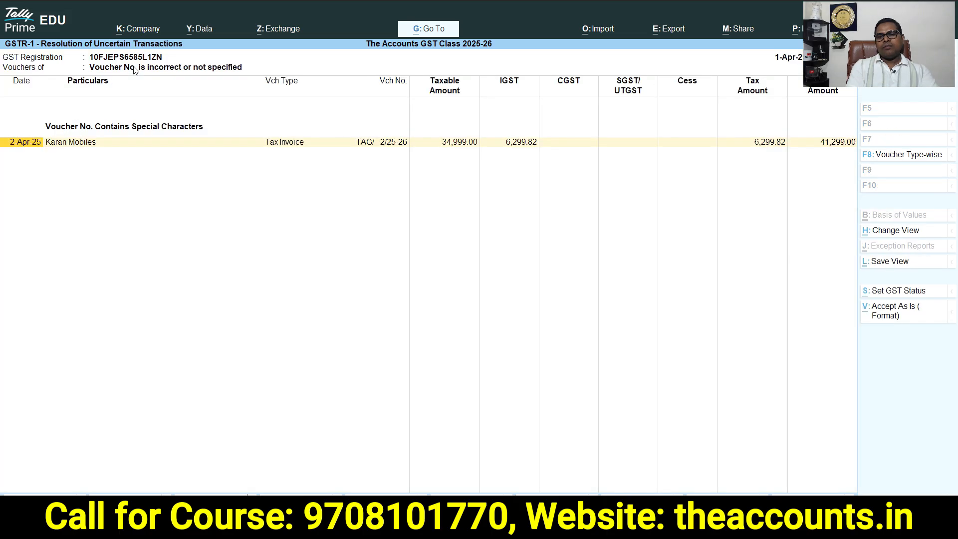
key("Home")
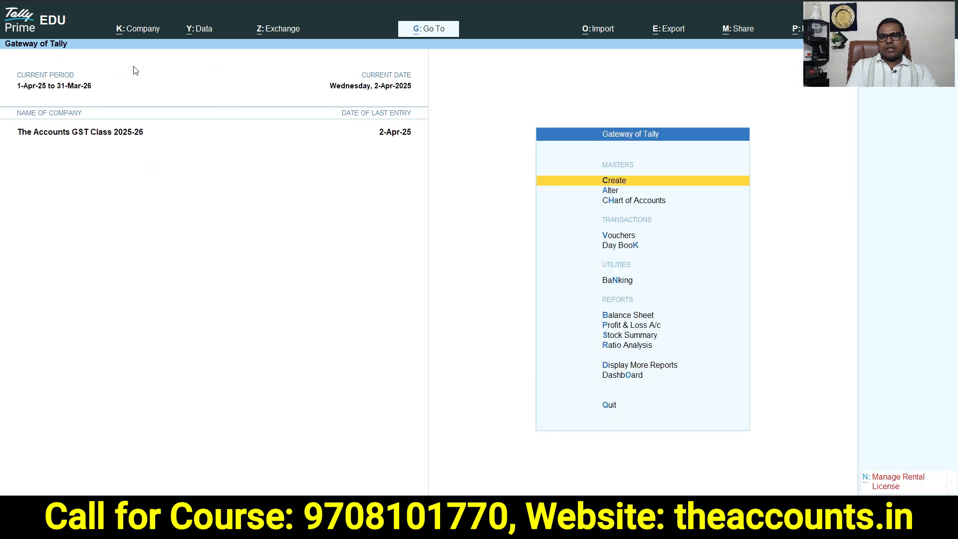
Open the Tax Invoice voucher type for alteration and enable Set/Alter additional numbering details
key("Down")
key("Return")
key("Down")
key("Down")
key("Down")
key("Return")
type("Tax")
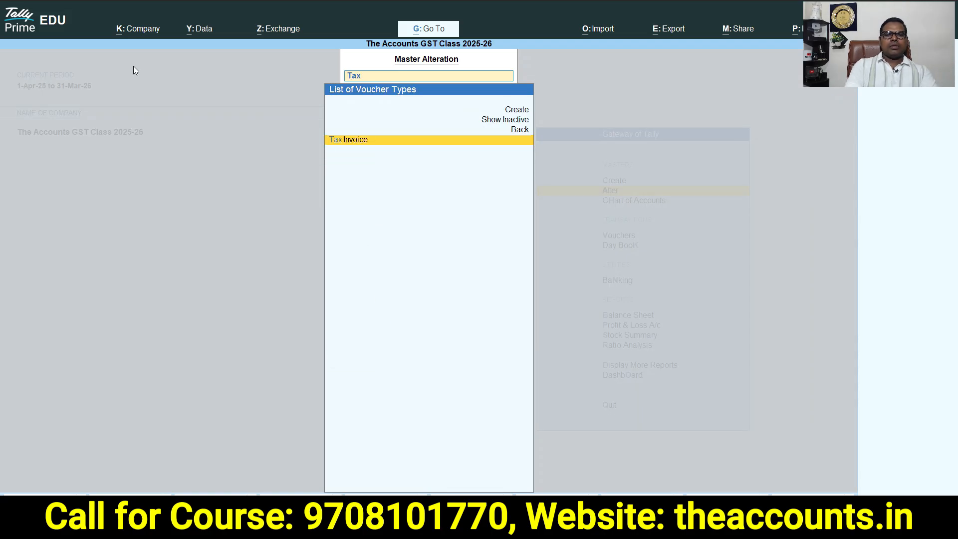
key("Return")
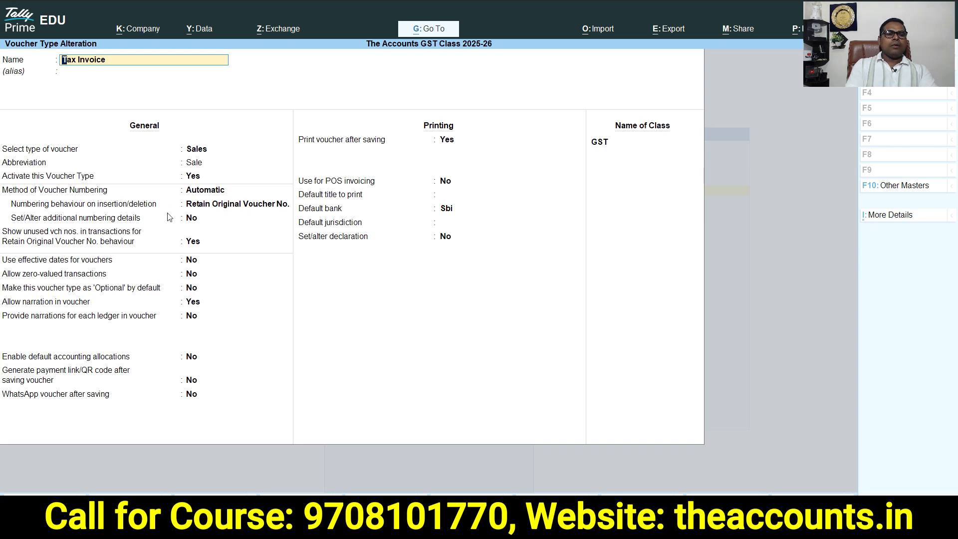
left_click(193, 221)
key("y")
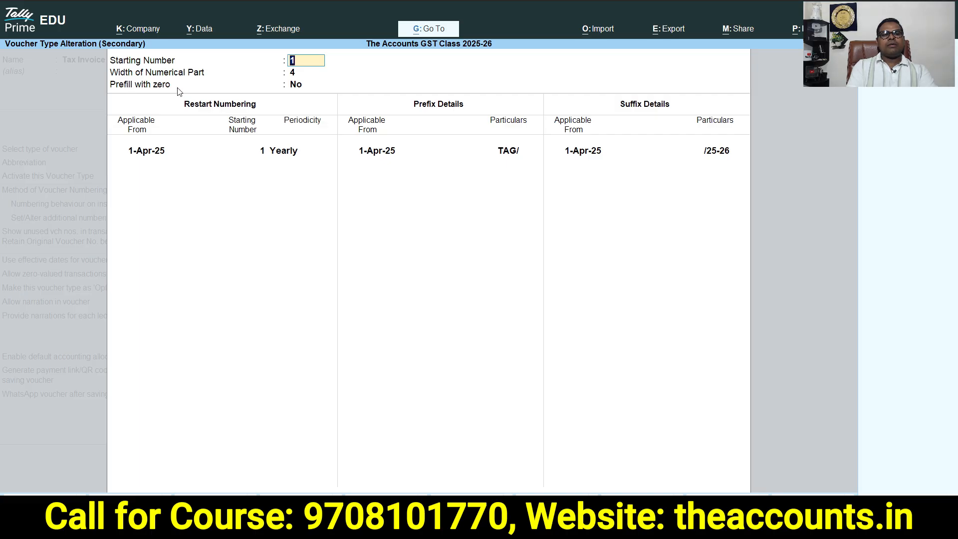
Set Prefill with zero to Yes, accept the voucher type and update the numbers of existing vouchers
left_click(297, 85)
type("y")
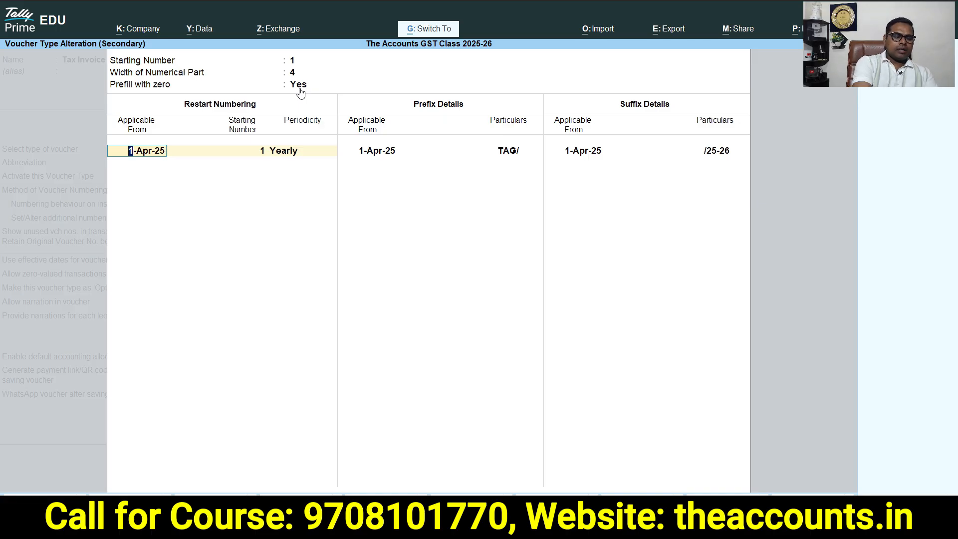
key("ctrl+a")
key("ctrl+a")
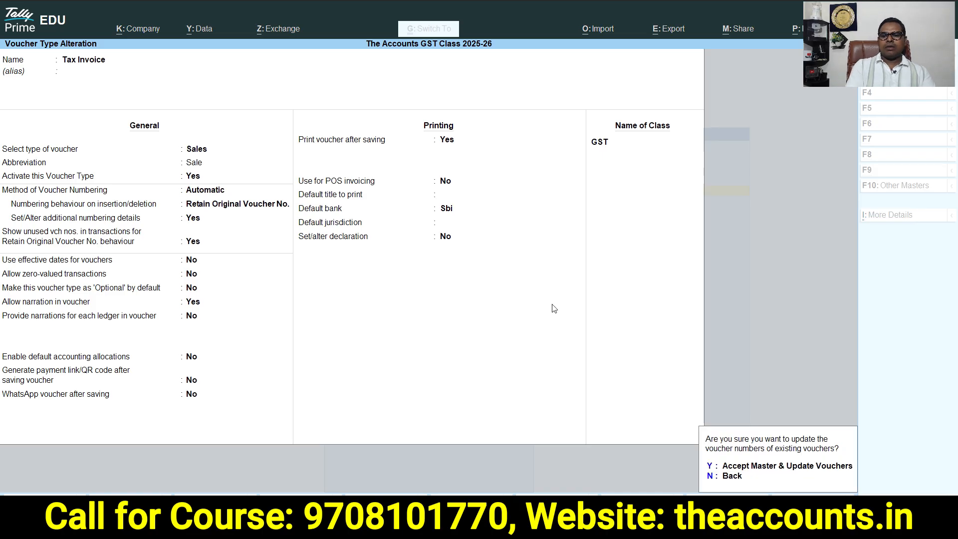
left_click(709, 468)
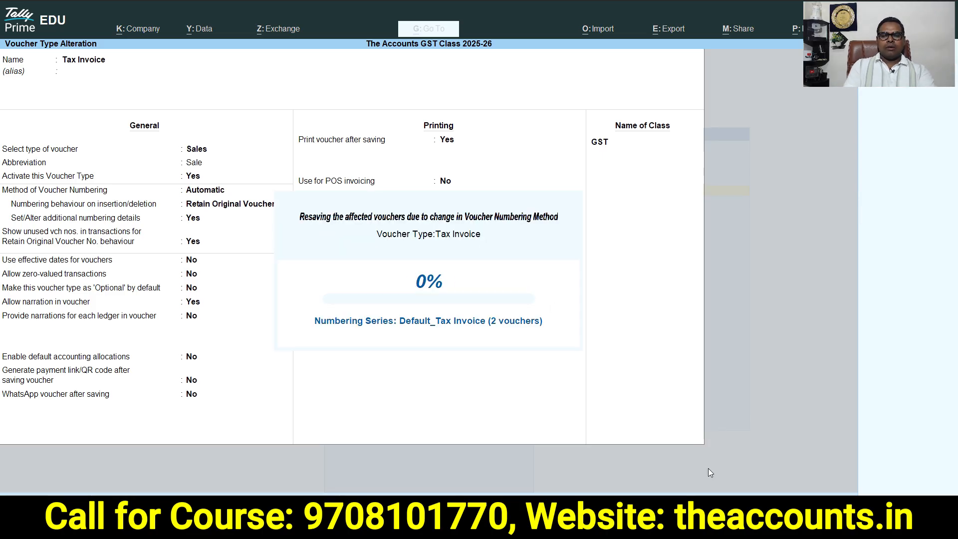
Reopen the GSTR-1 report from the GST reports and agree to update voucher statuses
key("Escape")
key("Escape")
key("Escape")
key("Escape")
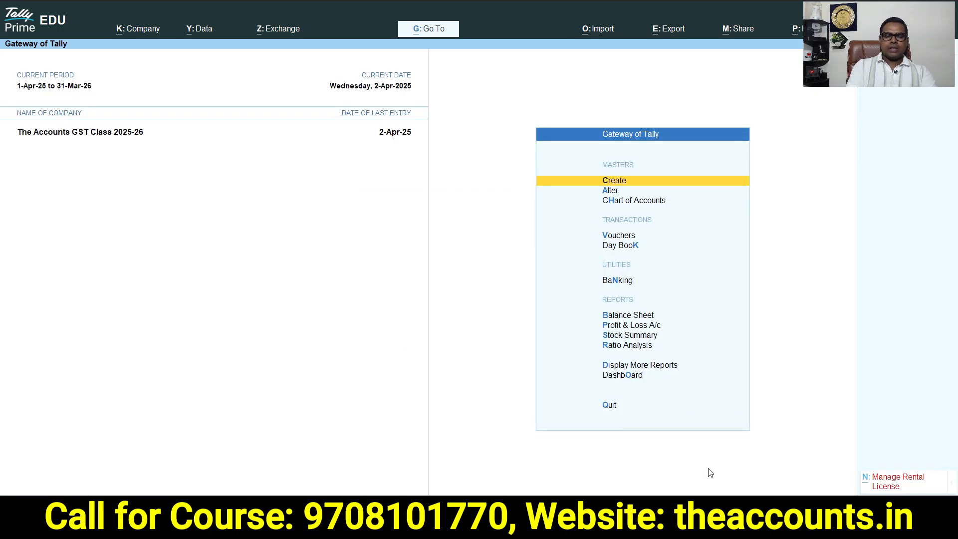
key("d")
key("o")
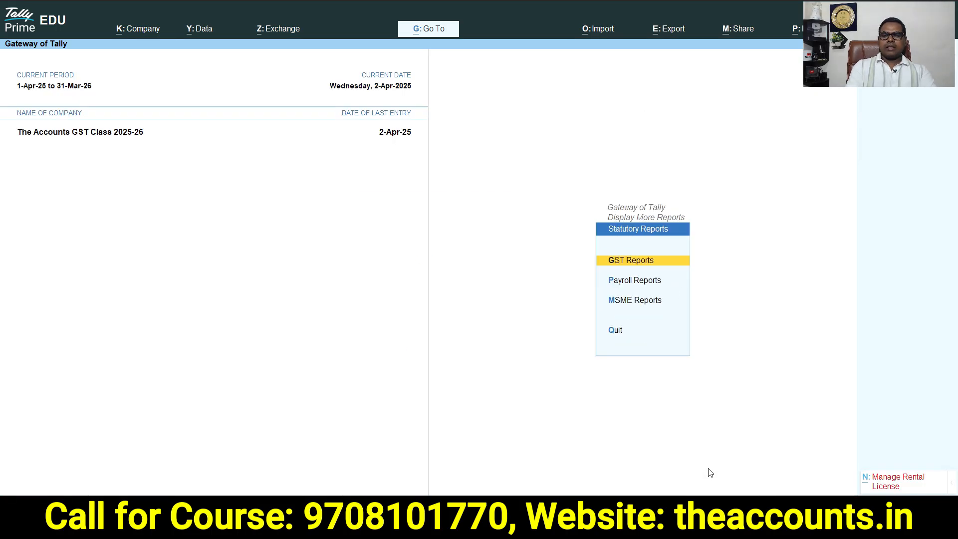
key("g")
key("Down")
key("Return")
key("y")
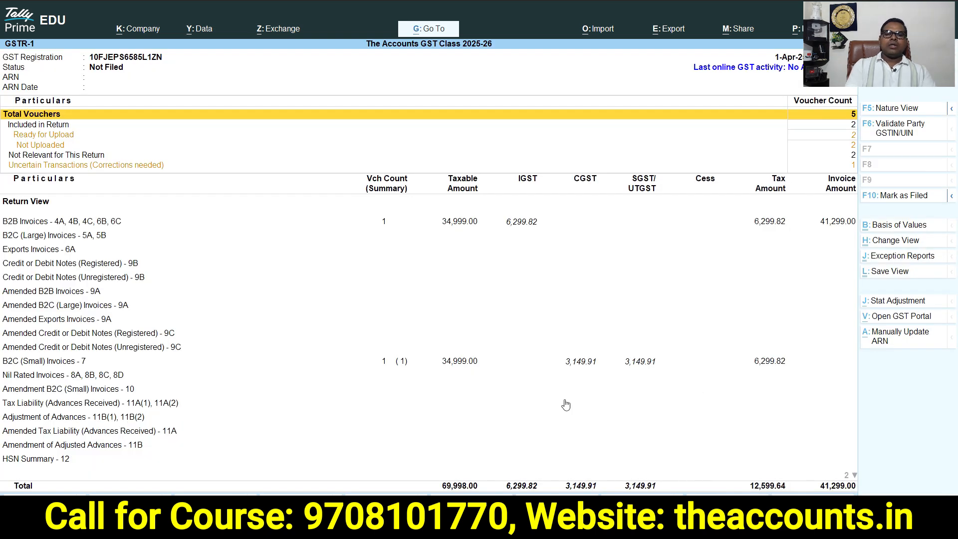
Review the B2B Invoices, B2C (Small) Invoices and remaining sections of the GSTR-1 return view
left_click(459, 228)
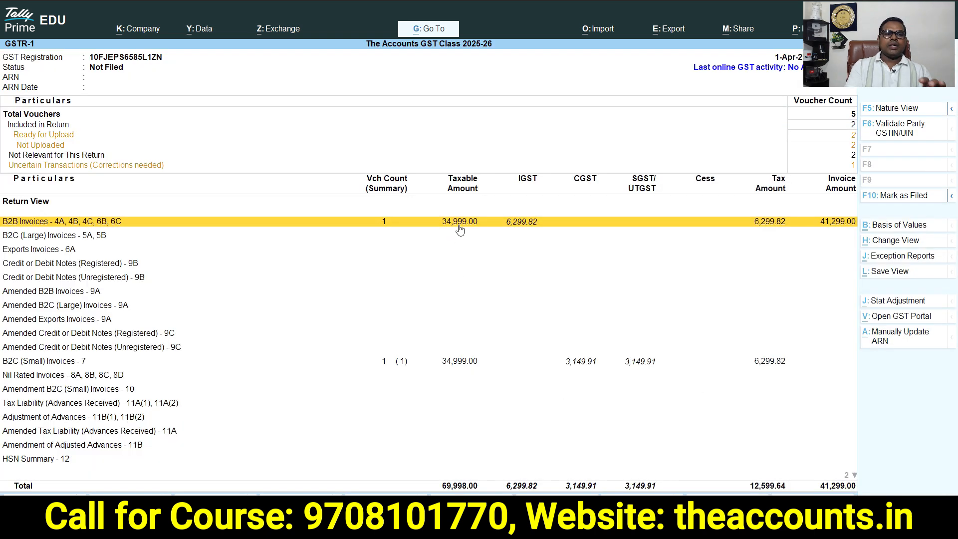
left_click(404, 364)
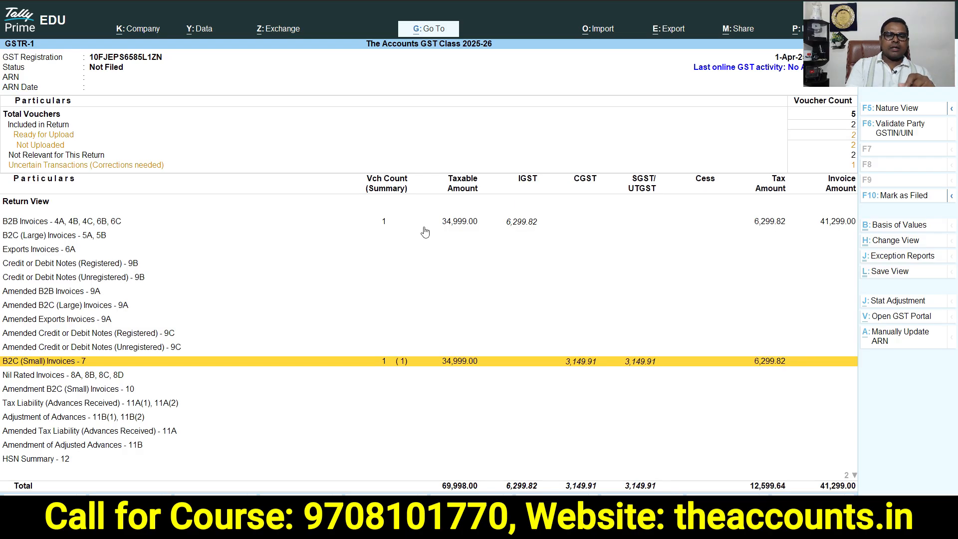
key("Down")
key("Down")
key("Down")
key("Down")
key("Down")
key("Down")
key("Down")
key("Down")
key("Down")
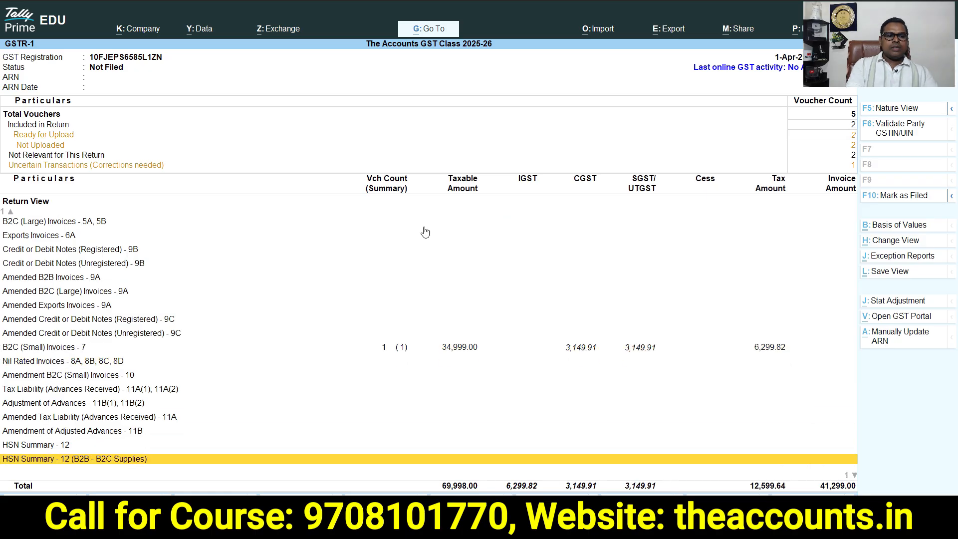
key("Up")
key("Up")
key("Up")
key("Up")
key("Down")
key("Down")
key("Down")
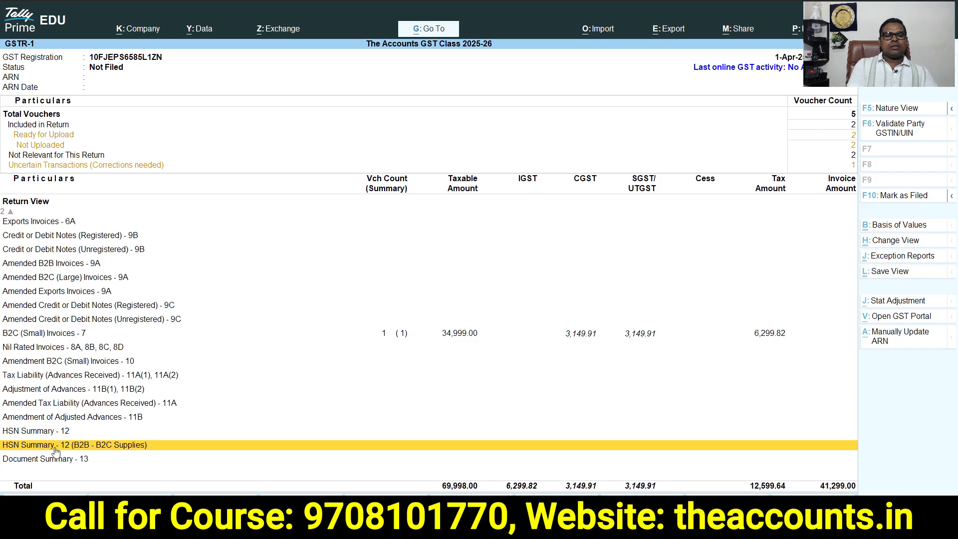
Open the HSN Summary (B2B - B2C Supplies) and its HSN/SAC details, then return to the Gateway of Tally
left_click(110, 449)
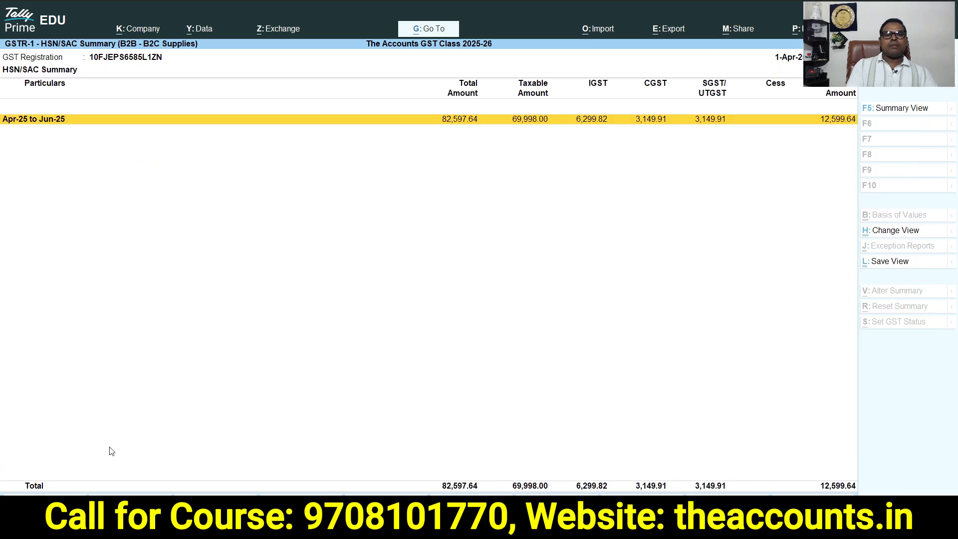
key("Return")
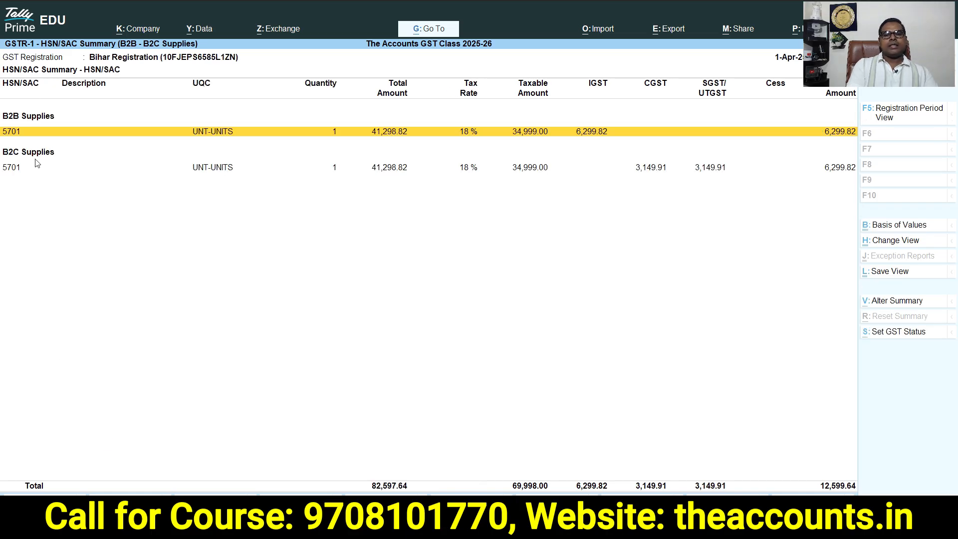
key("Escape")
key("Escape")
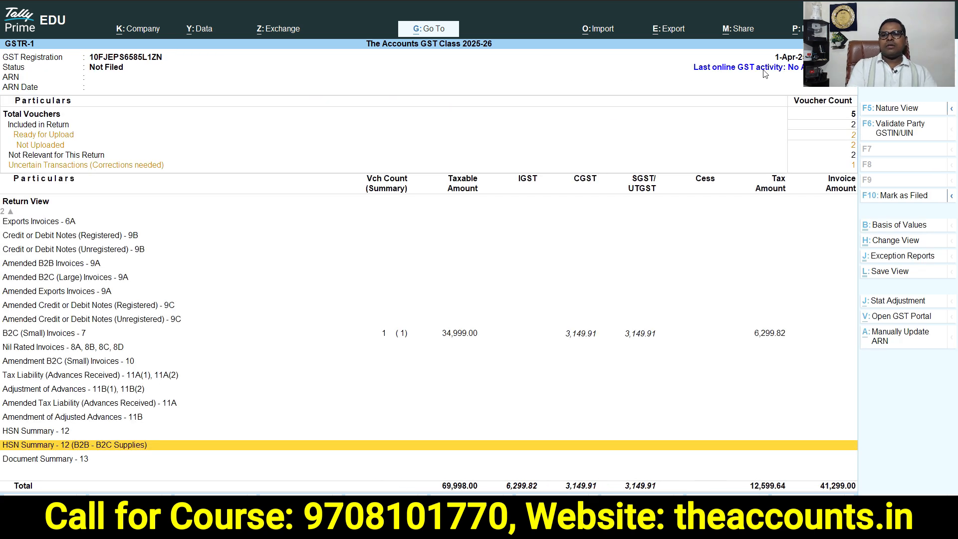
key("Escape")
key("Escape")
key("Escape")
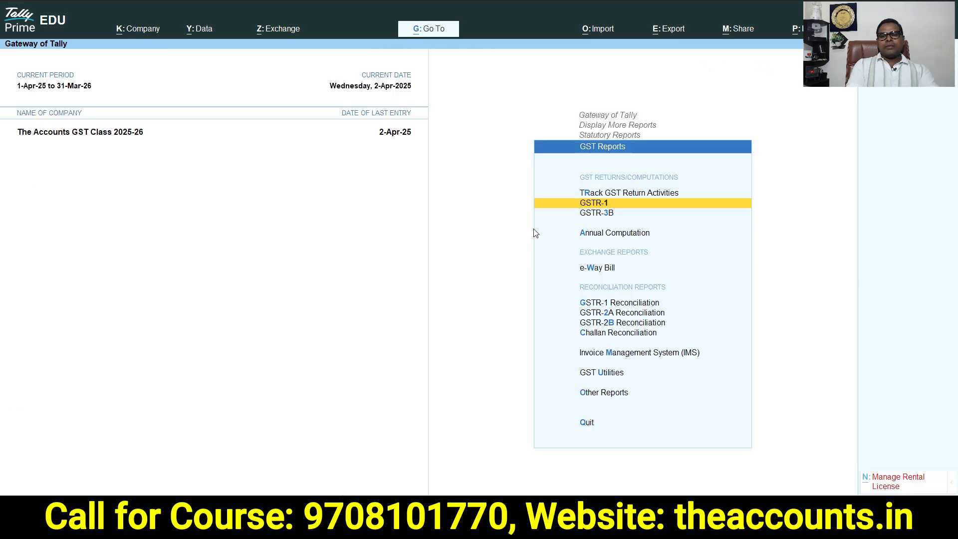
key("Escape")
key("Escape")
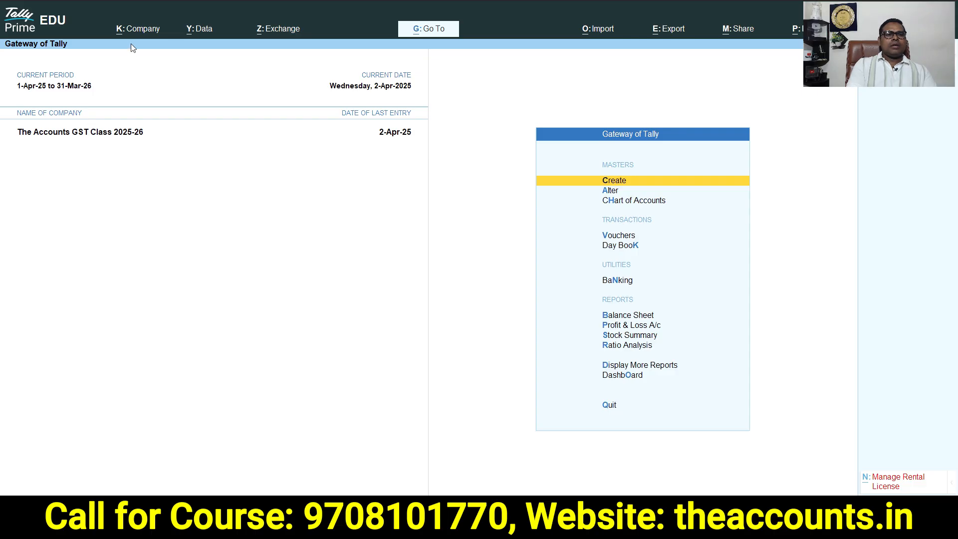
Enable Set/Alter Company GST Rate and Other Details in the company features
left_click(126, 30)
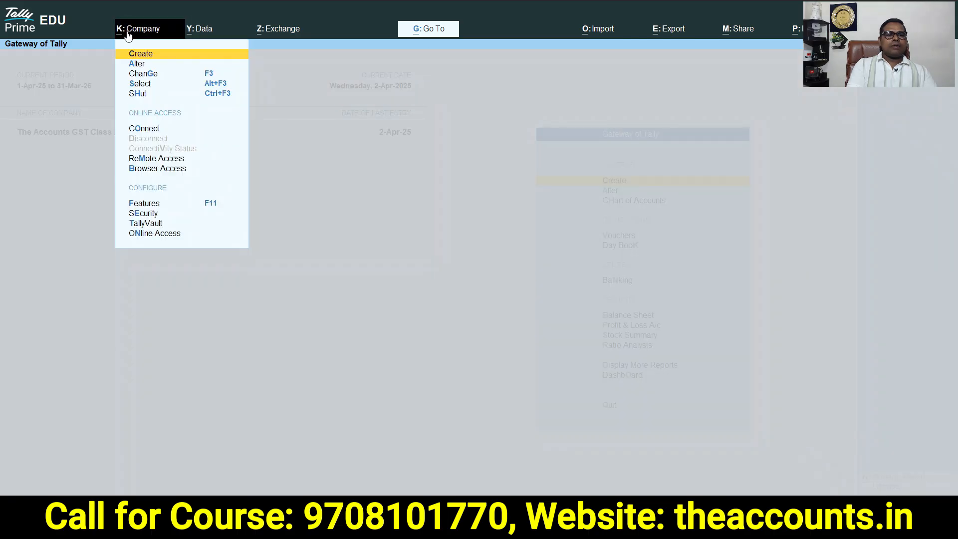
left_click(145, 204)
left_click(661, 204)
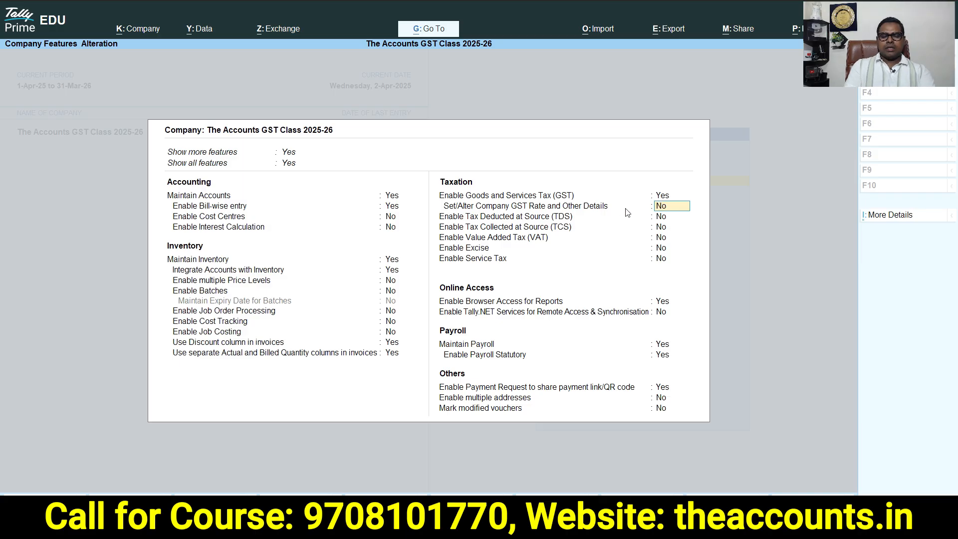
key("y")
key("Return")
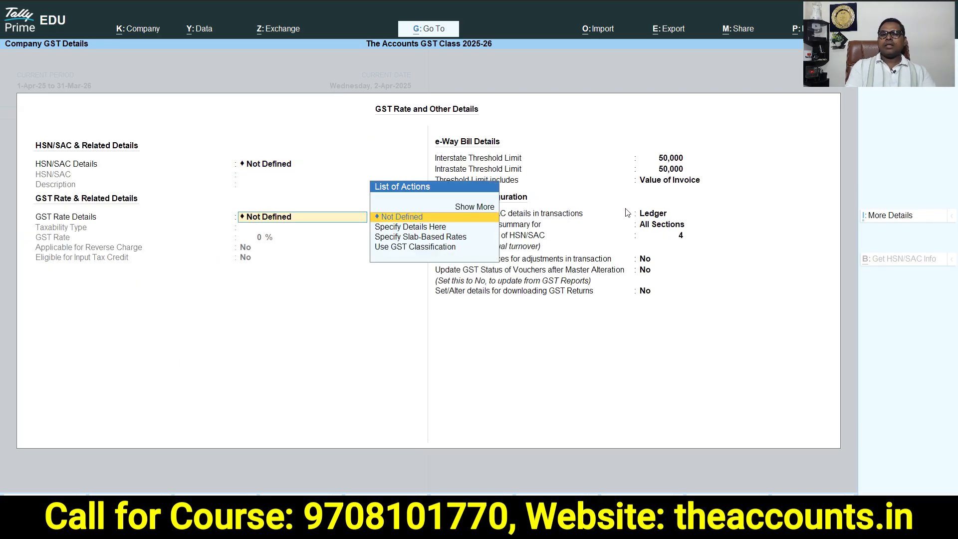
Set the Separate B2B & B2C HSN Summary applicable-from date to 1, then accept the GST details and company features
left_click(890, 216)
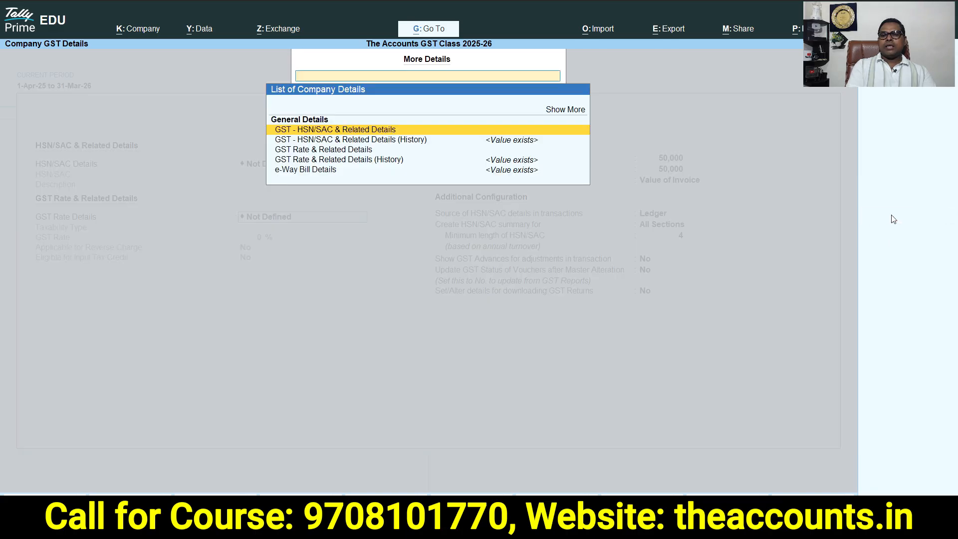
left_click(564, 109)
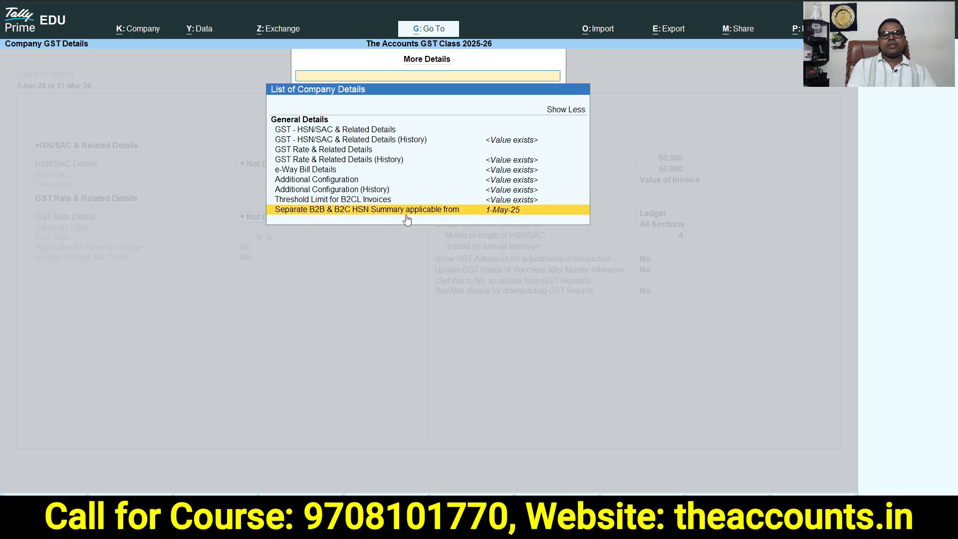
left_click(511, 212)
type("1.4")
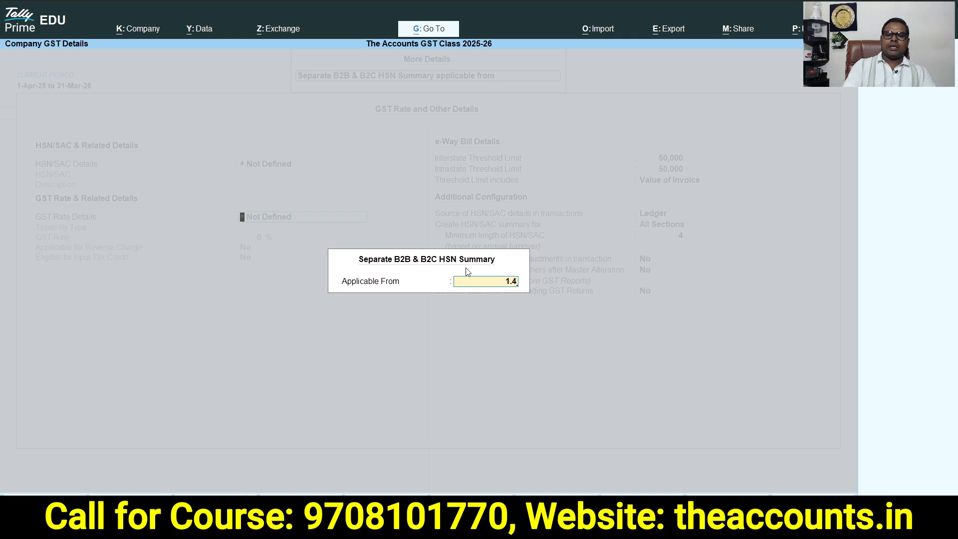
key("Return")
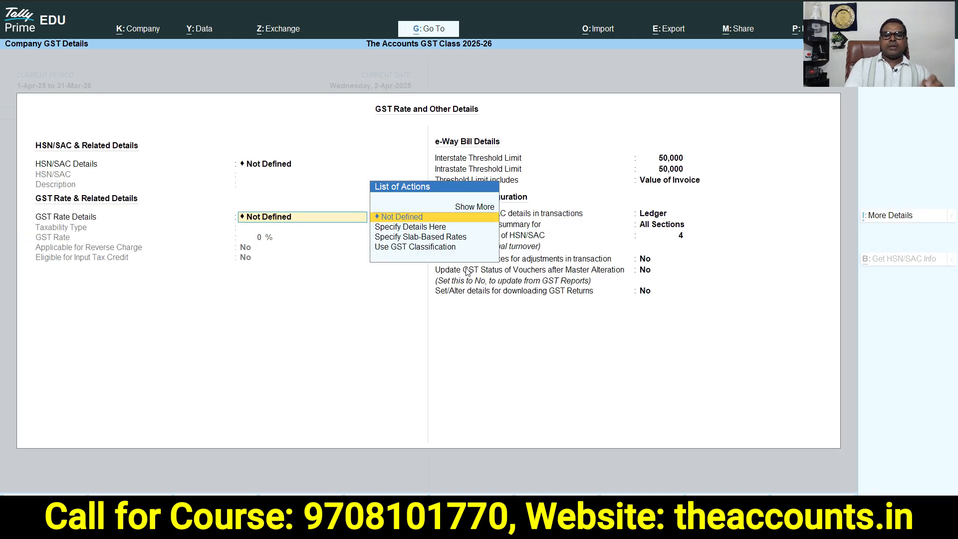
key("Return")
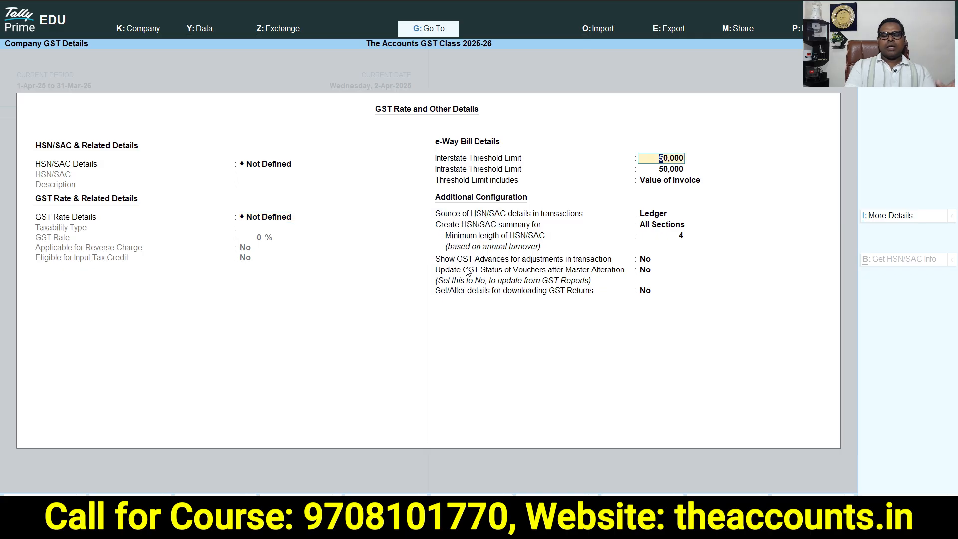
key("ctrl+a")
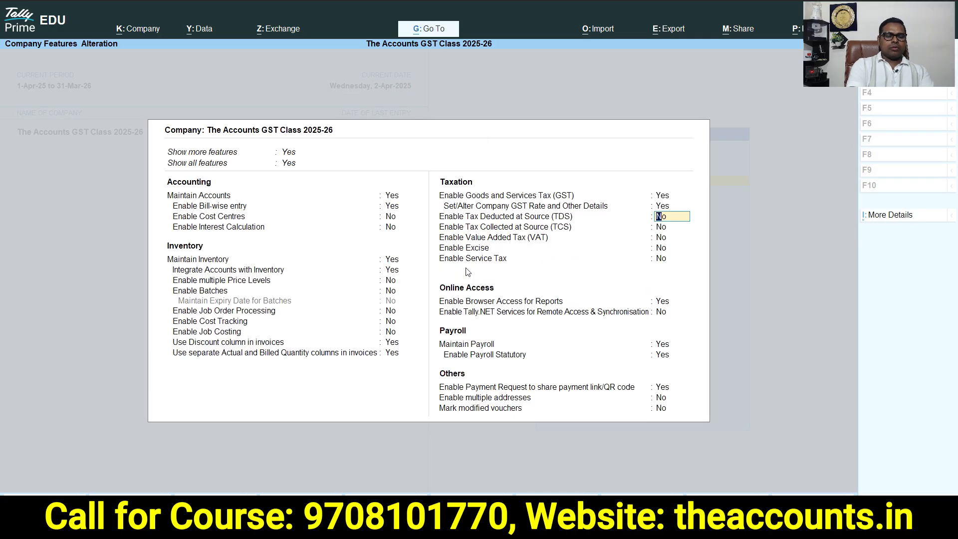
key("ctrl+a")
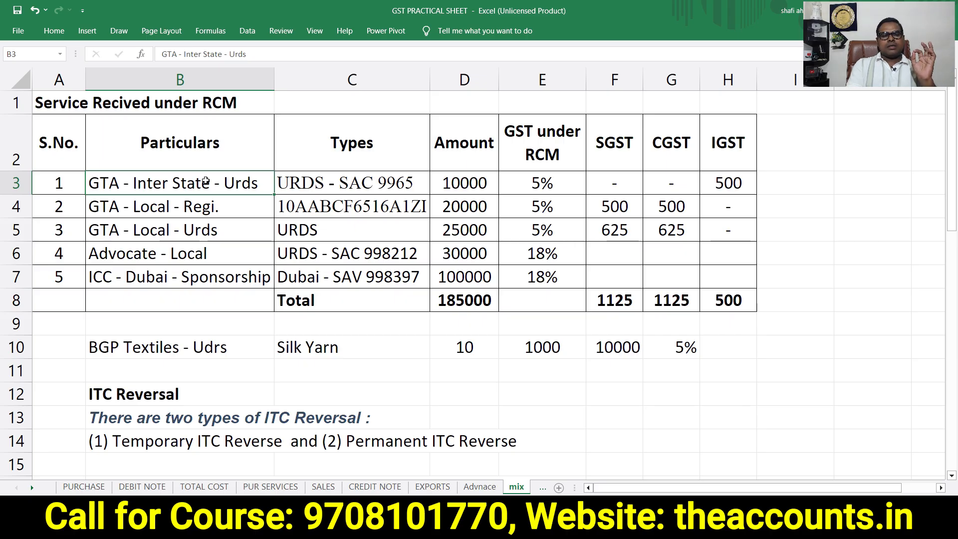
Switch to Tally and start a Purchase voucher in Accounting Invoice mode
left_click(164, 252)
key("alt+Tab")
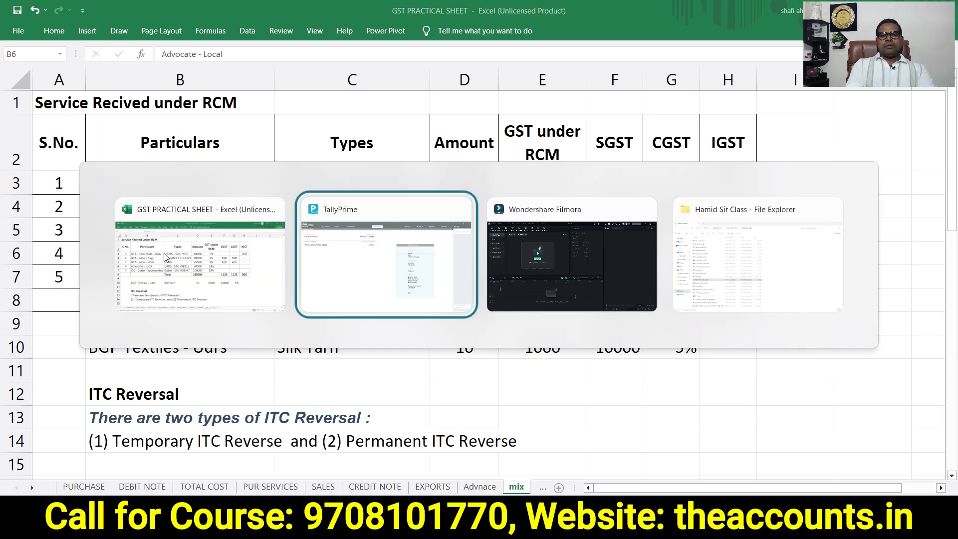
key("v")
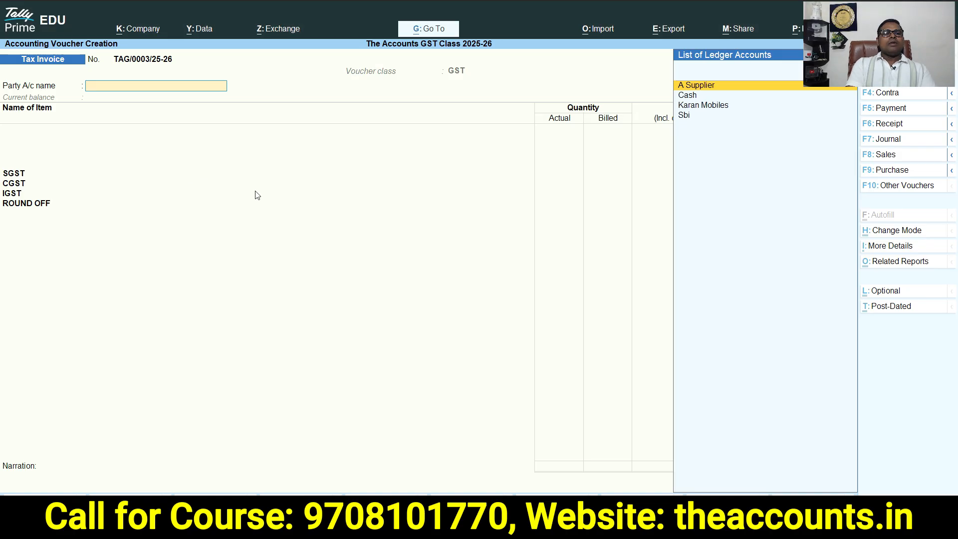
left_click(891, 170)
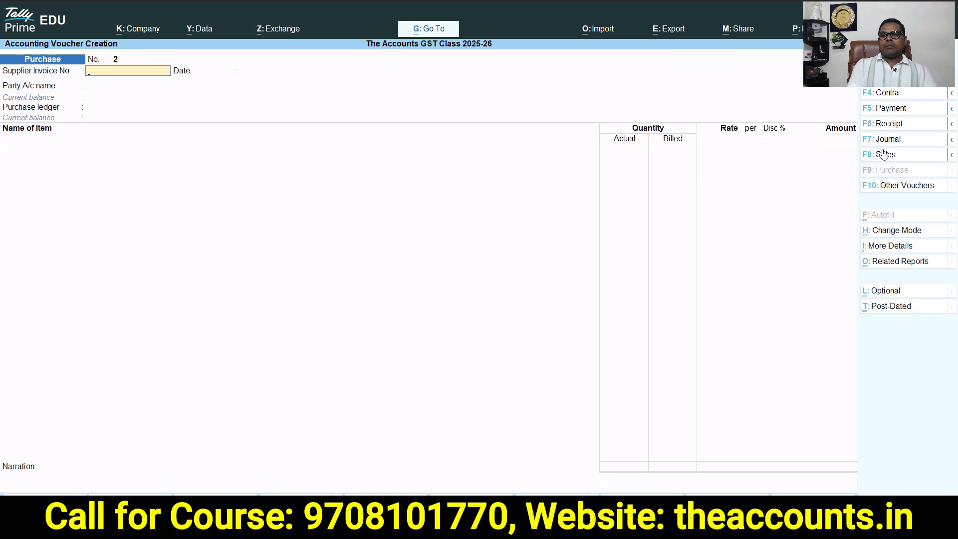
left_click(896, 231)
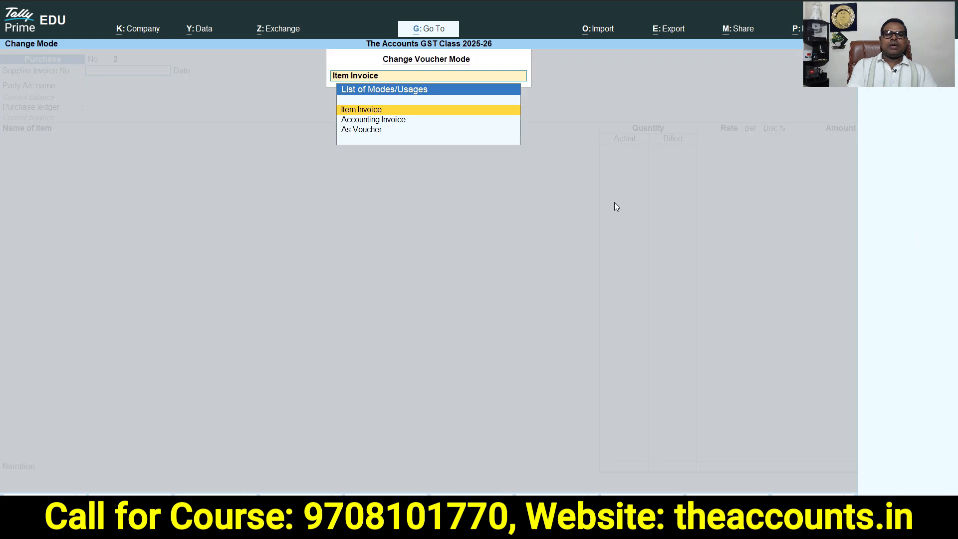
left_click(359, 121)
Review the Service Received under RCM entries in the practice spreadsheet
key("alt+Tab")
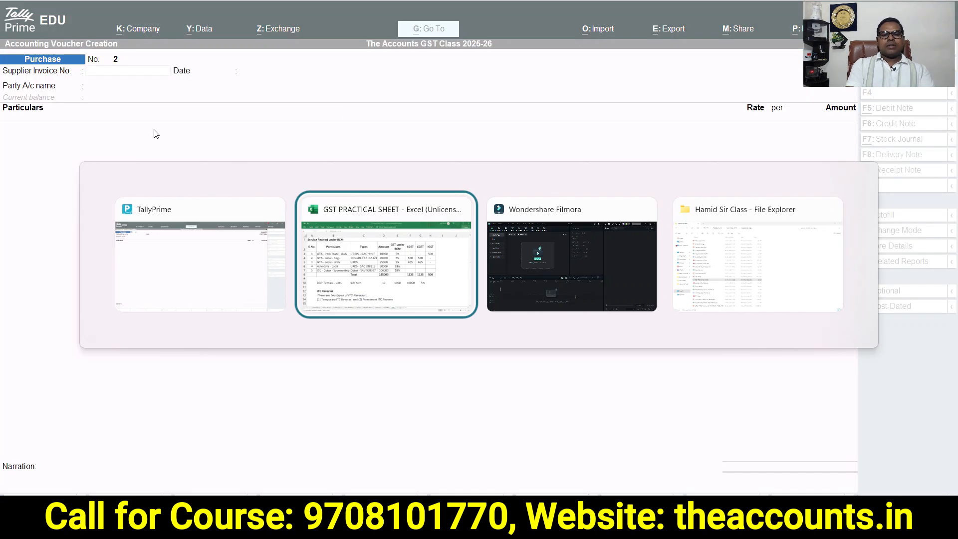
left_click(157, 184)
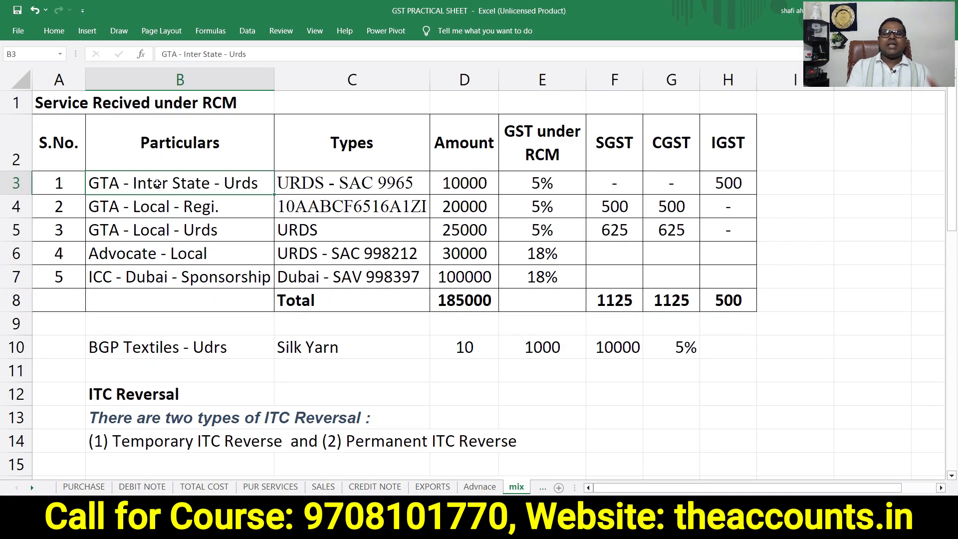
left_click(166, 252)
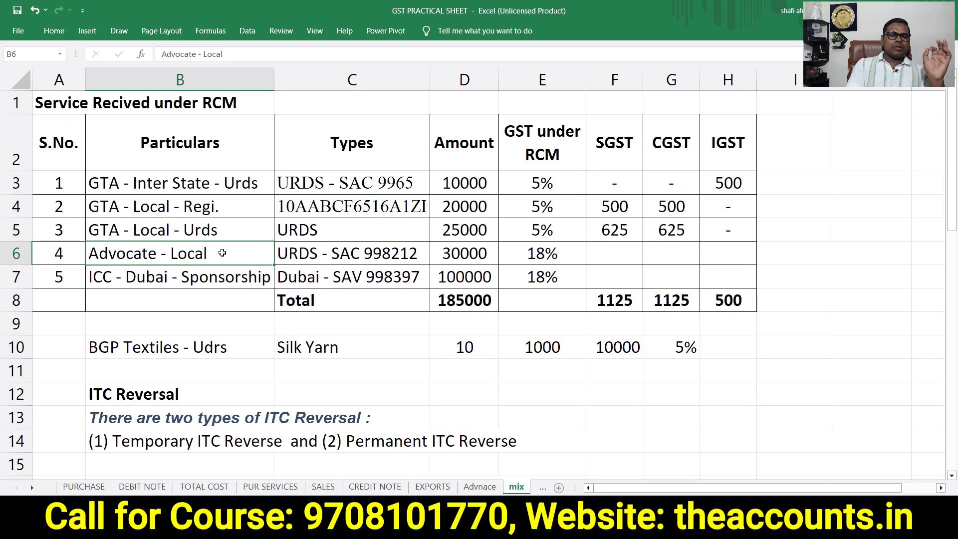
left_click(194, 185)
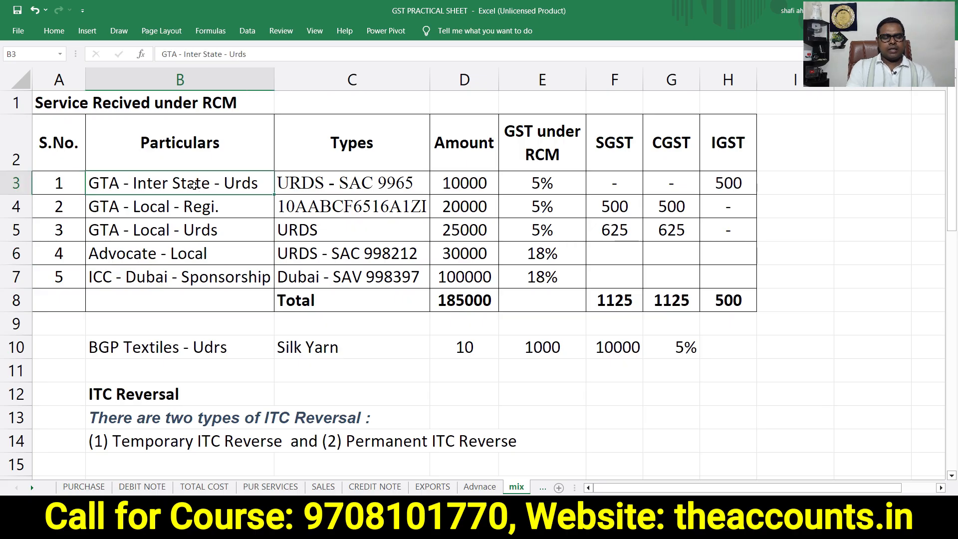
key("alt+Tab")
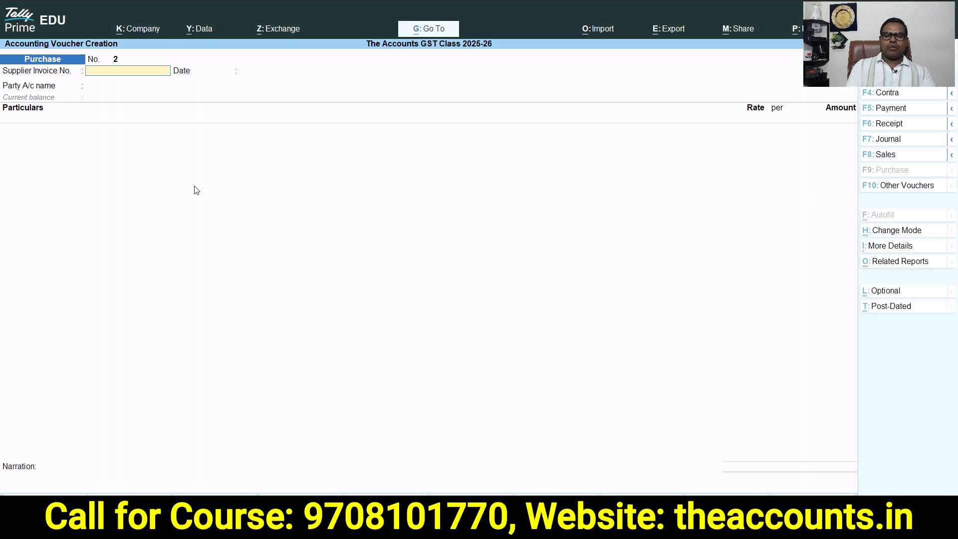
Enter supplier invoice number 150 dated 2-Apr-25 and start a new party ledger named GTA - Inter State - Urds, copied from the spreadsheet
key("Return")
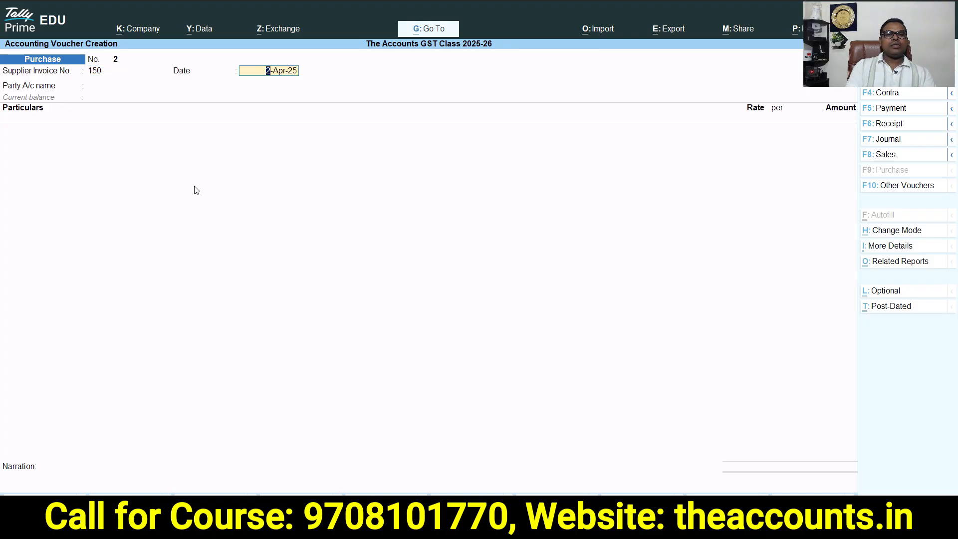
key("Return")
key("alt+c")
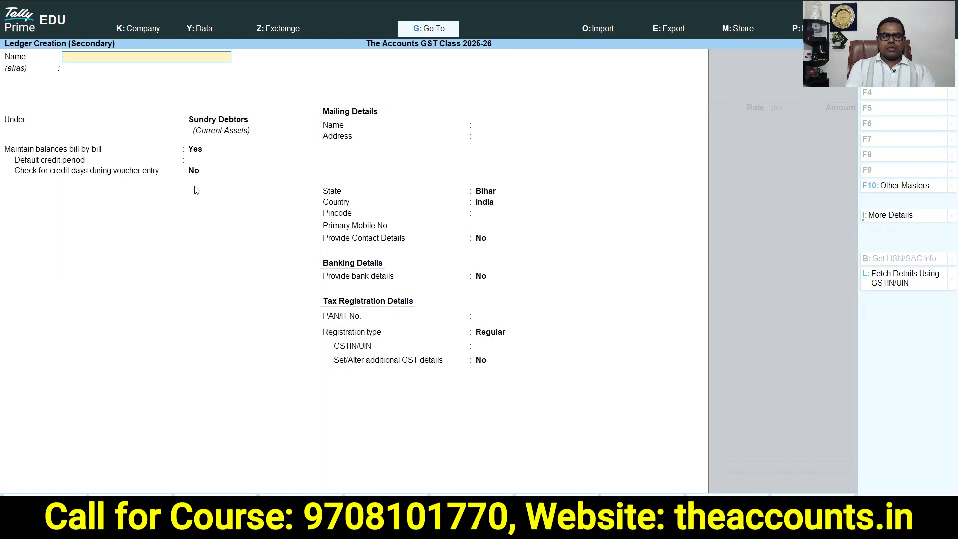
key("alt+Tab")
key("Left")
key("Left")
key("Left")
left_click(193, 185)
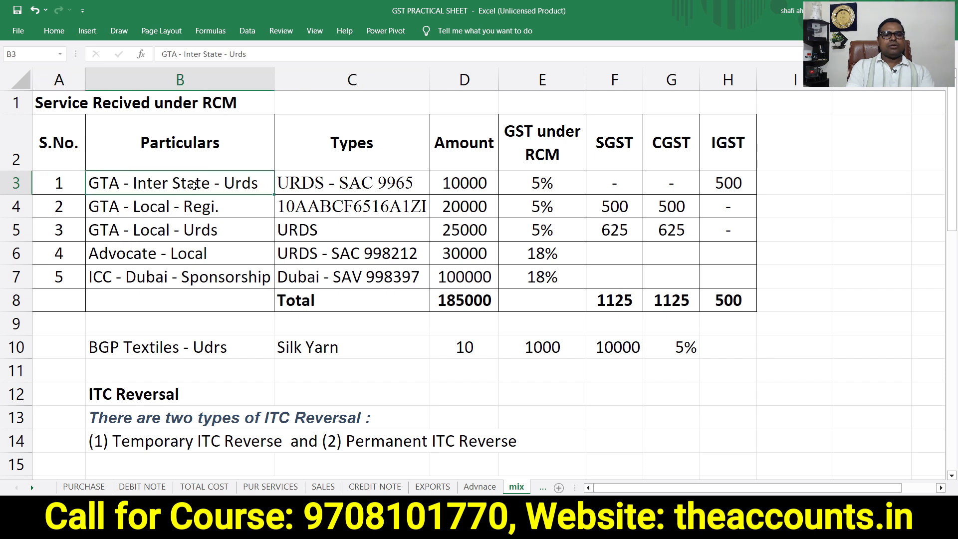
key("ctrl+c")
key("alt+Tab")
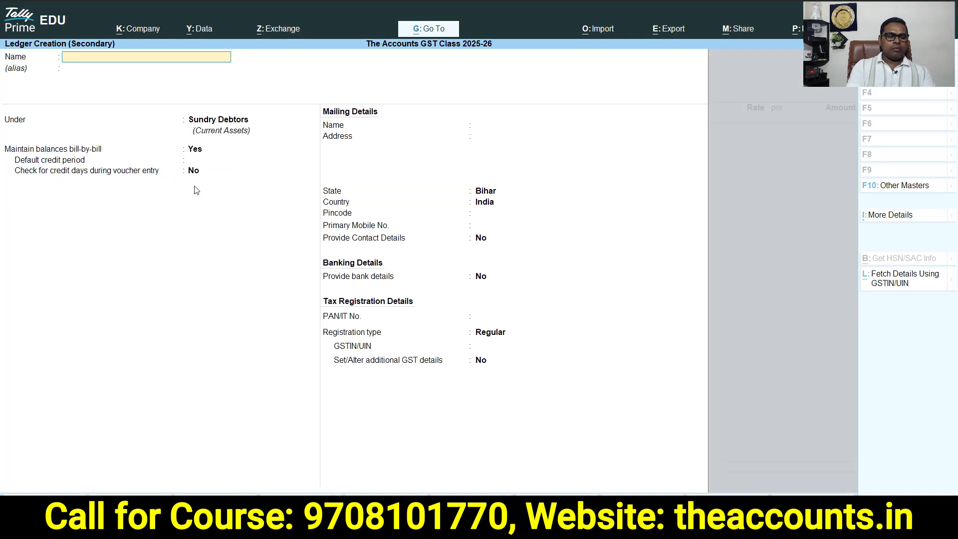
key("ctrl+v")
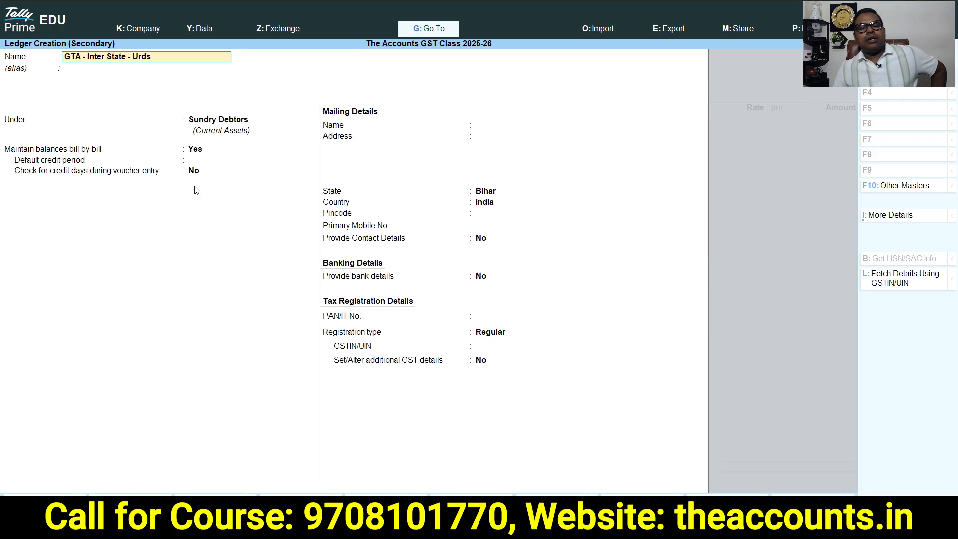
key("Return")
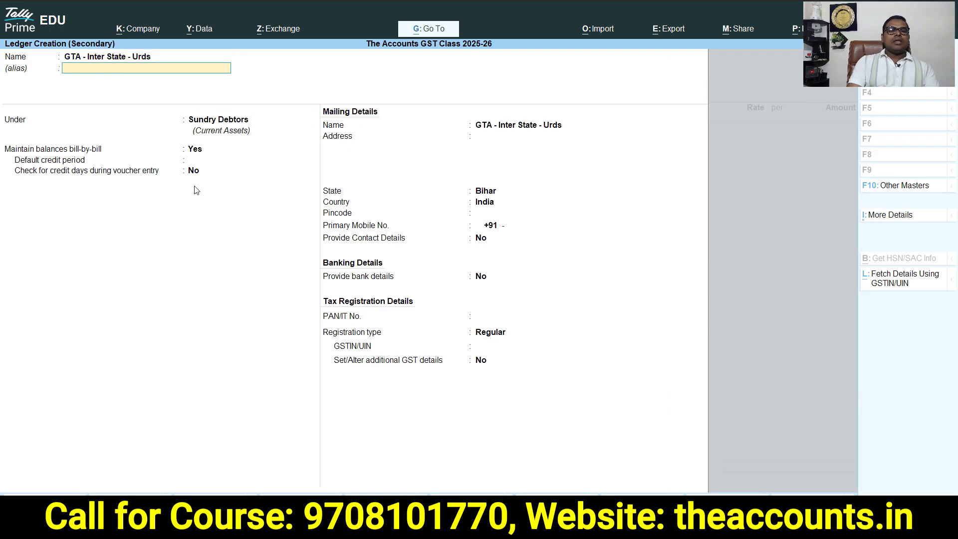
Place the party ledger under Sundry Creditors with state Delhi and registration type Unregistered/Consumer, and save it
type("Sun")
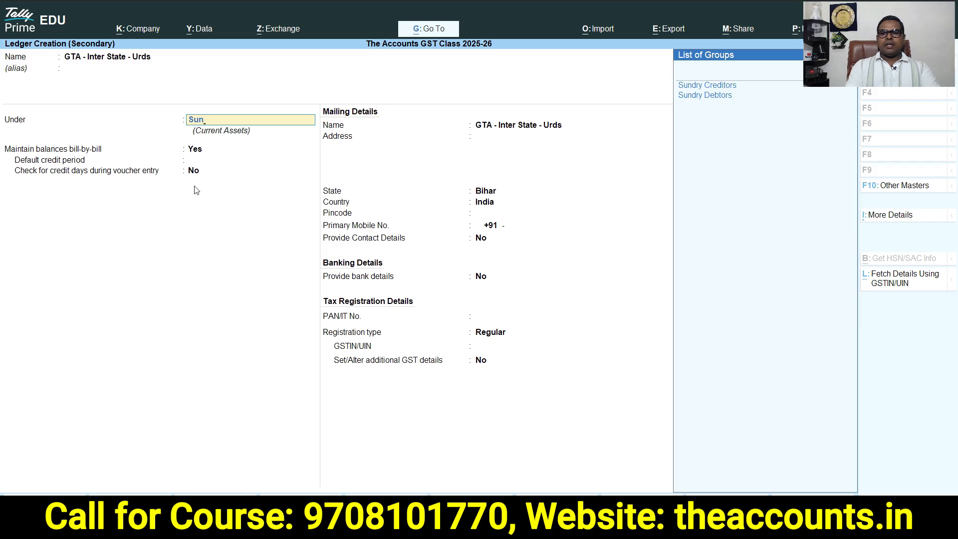
key("Return")
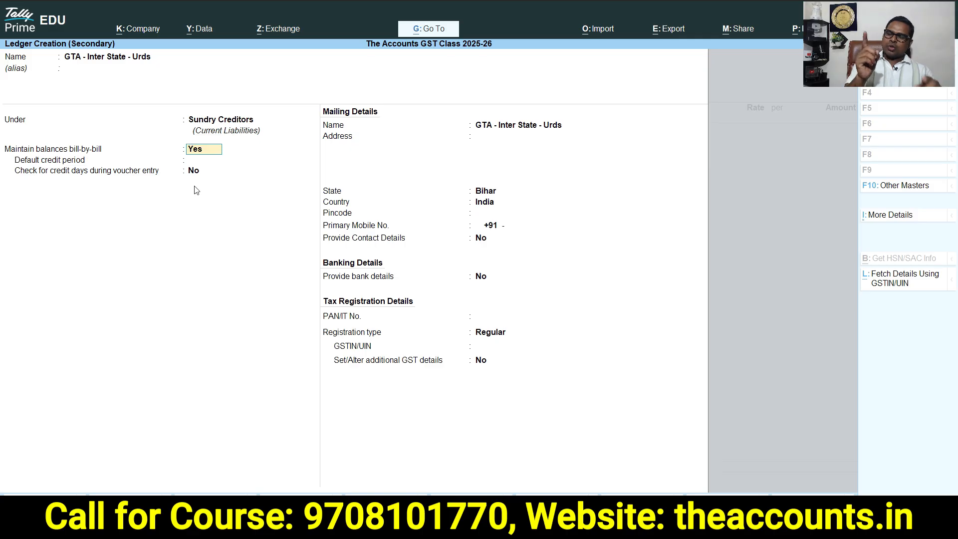
key("Return")
key("Return")
key("Return")
key("Return")
key("Return")
type("Delhi")
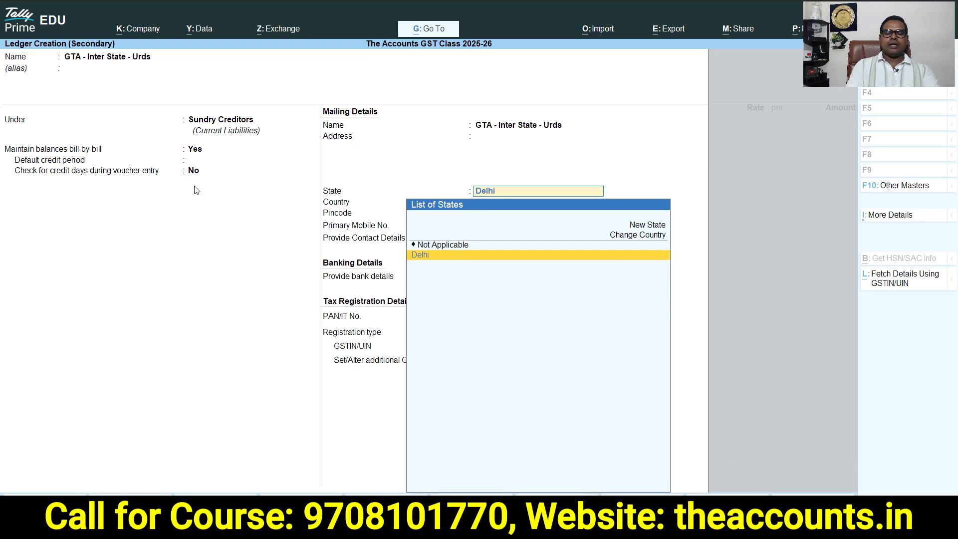
key("Return")
key("Return")
key("Return")
key("Return")
key("Return")
key("Return")
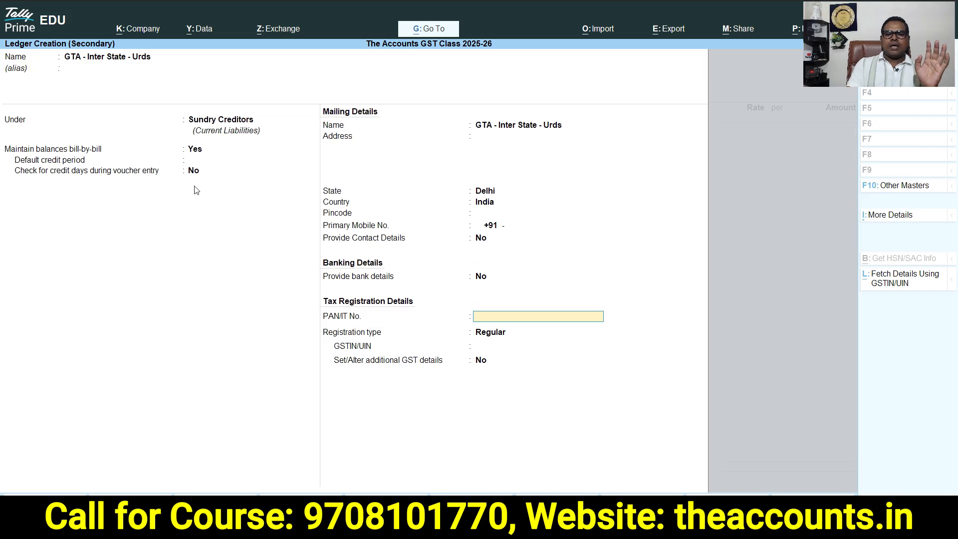
key("Down")
key("Return")
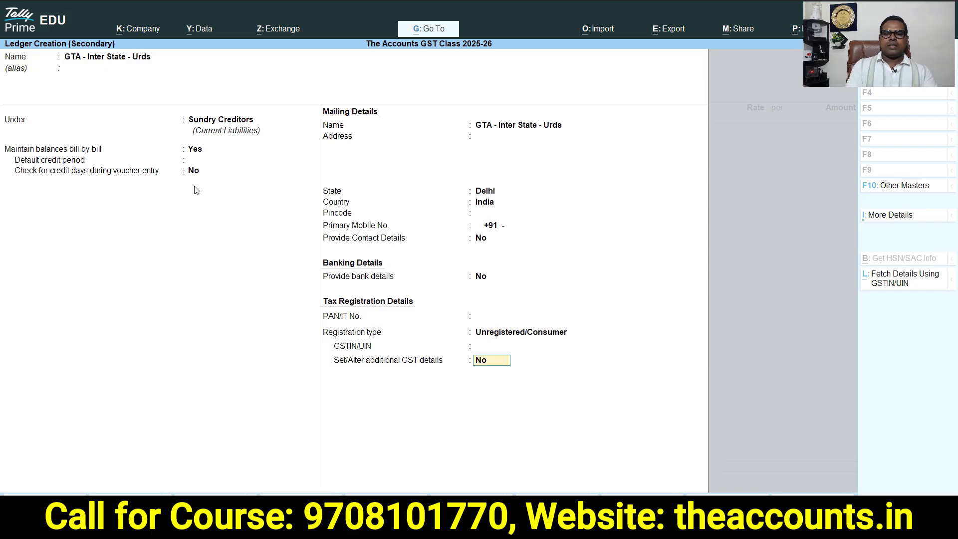
Select GTA - Inter State - Urds as the party and accept the party details
key("Return")
key("Return")
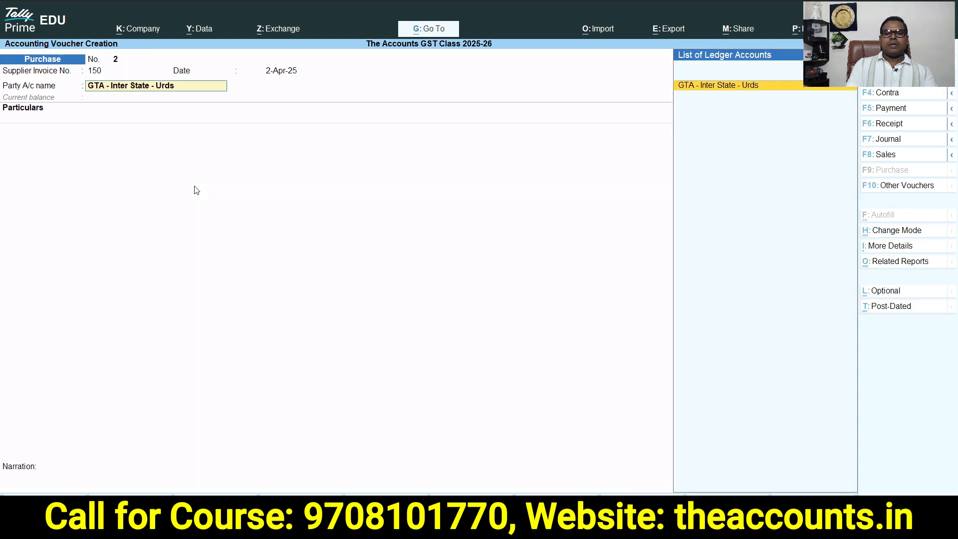
key("Return")
key("Return")
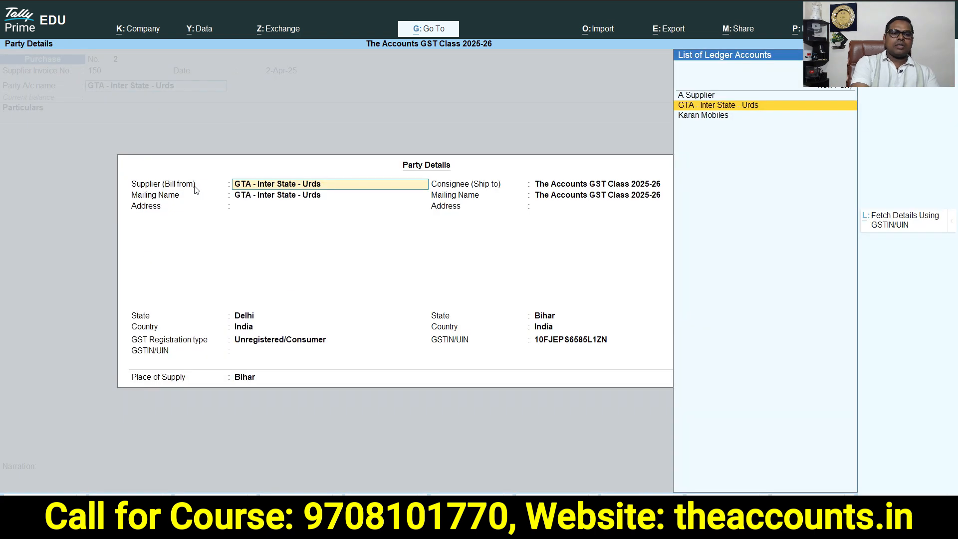
key("ctrl+a")
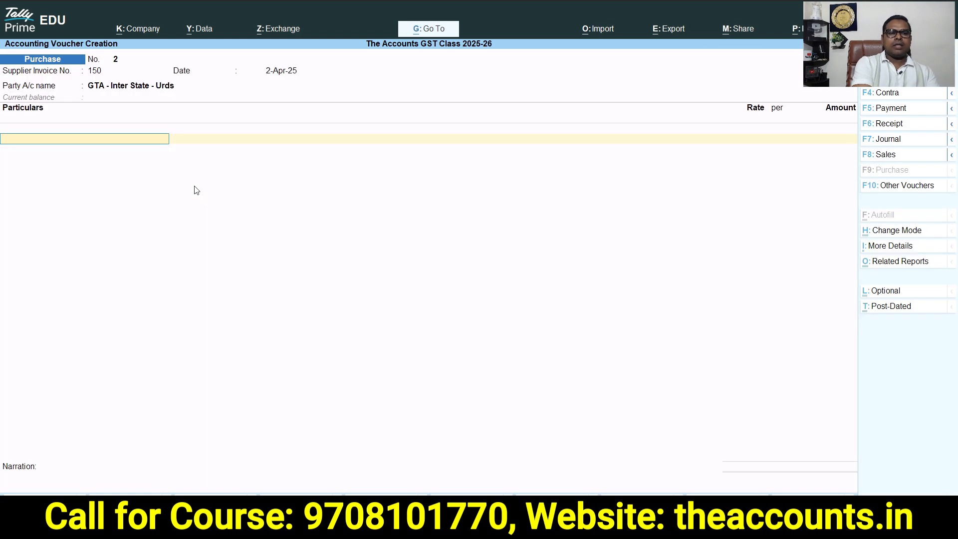
Create a Freight Charges ledger under Indirect Expenses with ledger type Not Applicable
key("alt+c")
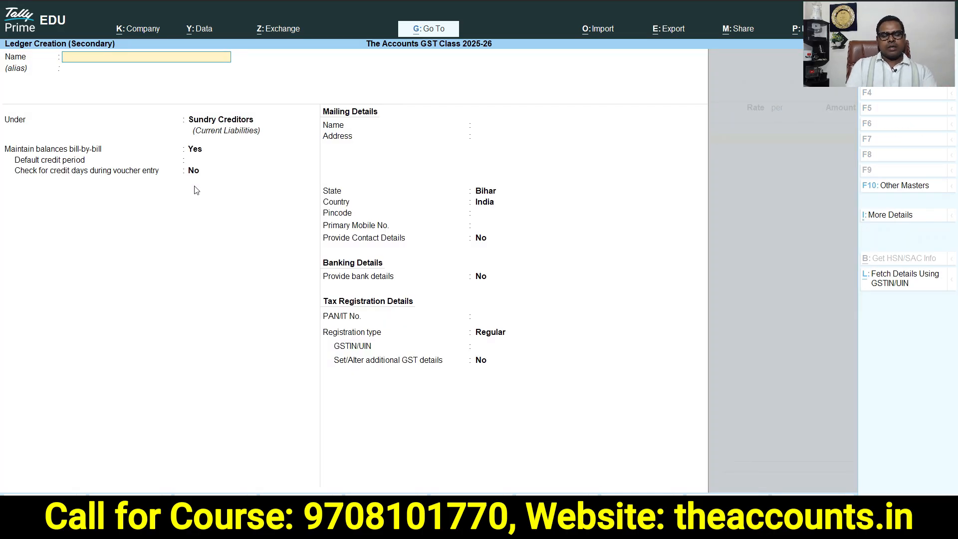
type("Freight Charges")
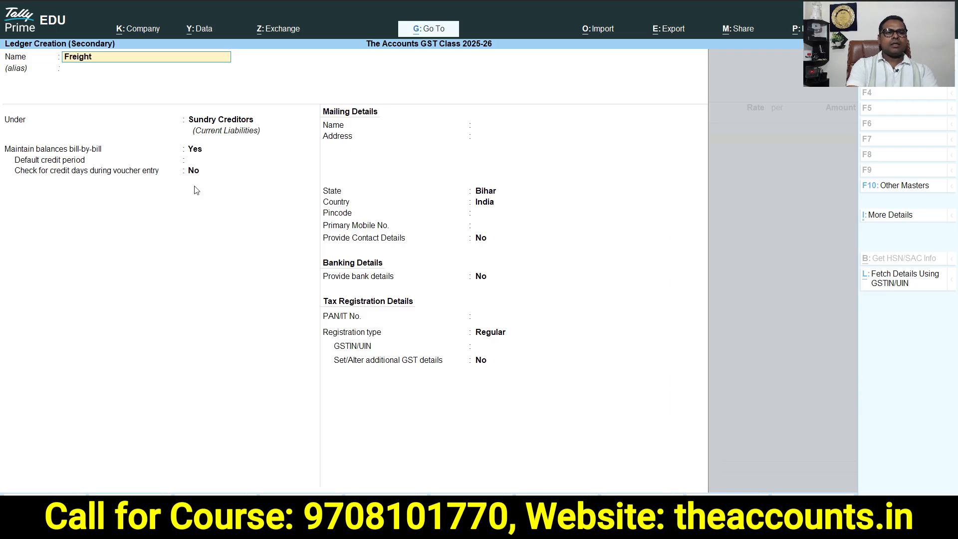
key("Return")
type("Ind")
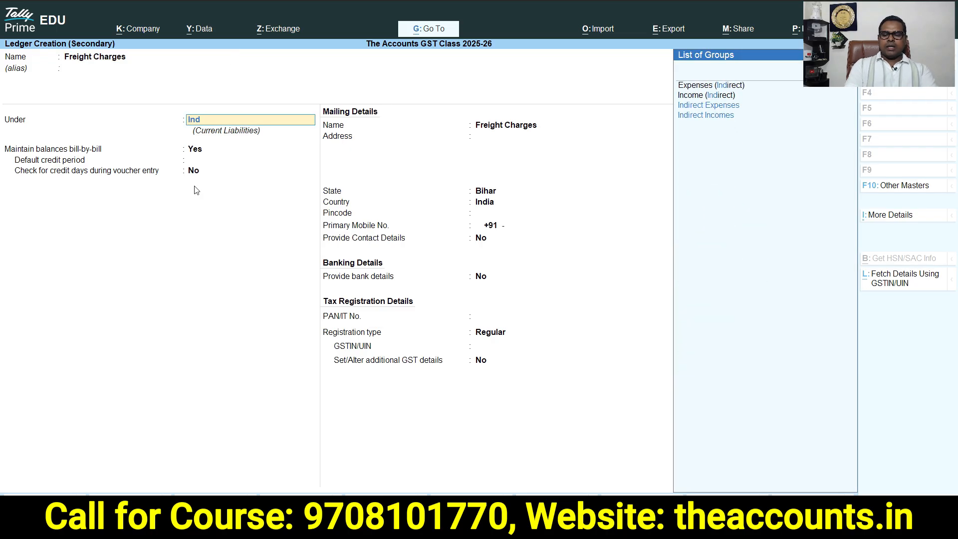
key("Return")
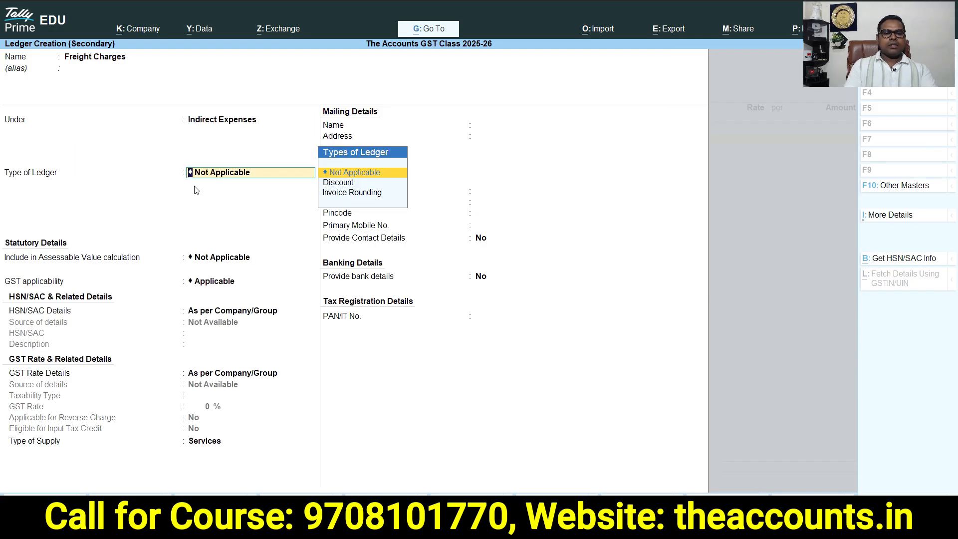
key("Return")
key("Return")
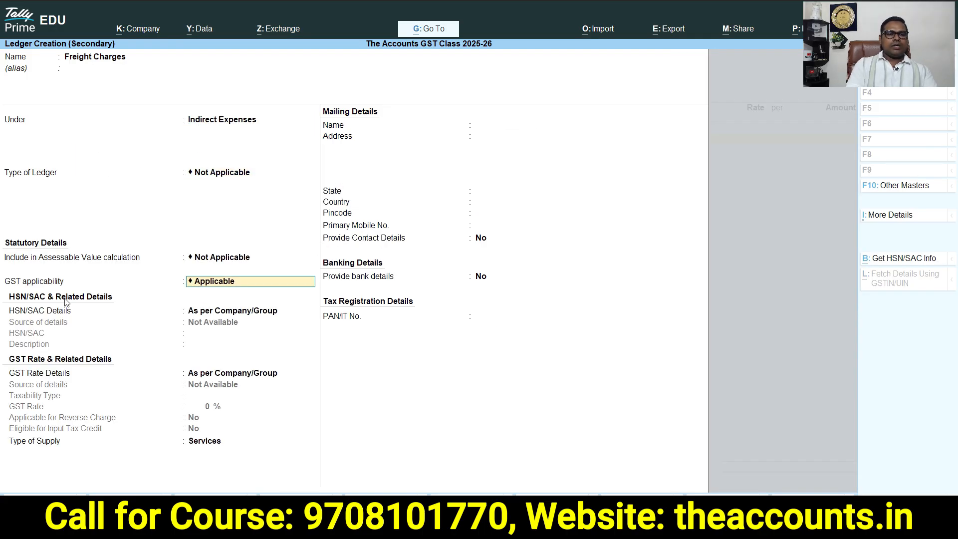
Specify the ledger's HSN/SAC details here with SAC 9965, taken from the spreadsheet, and specify GST rate details here
key("Return")
key("Down")
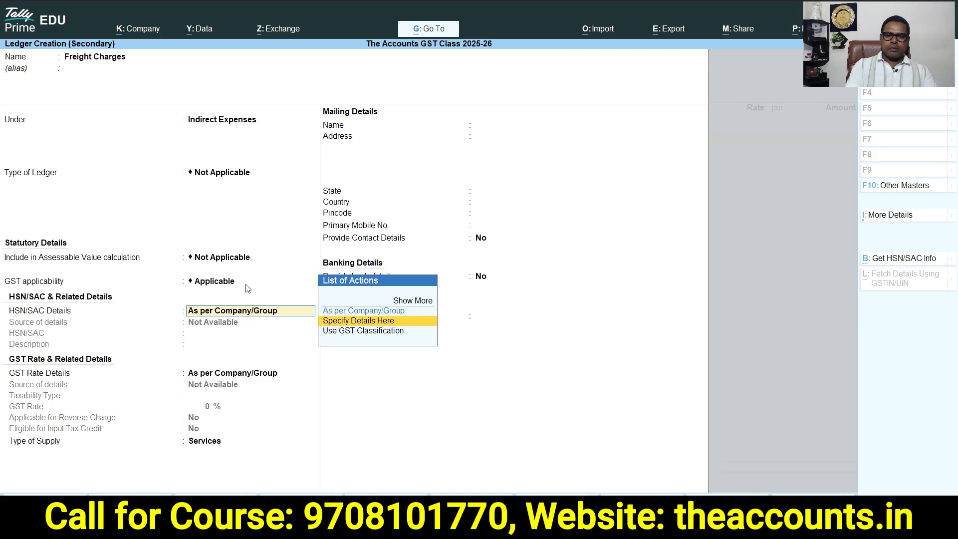
key("Return")
key("alt+Tab")
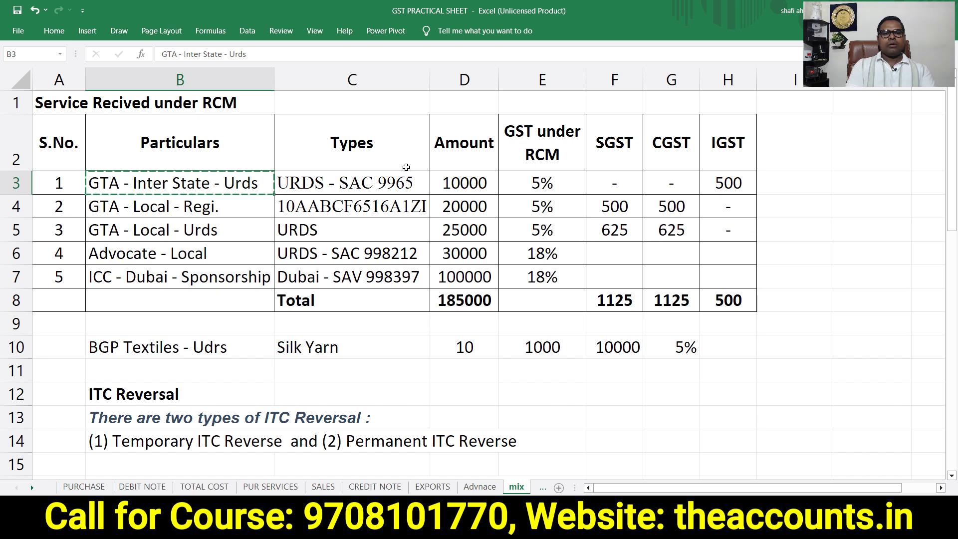
double_click(407, 182)
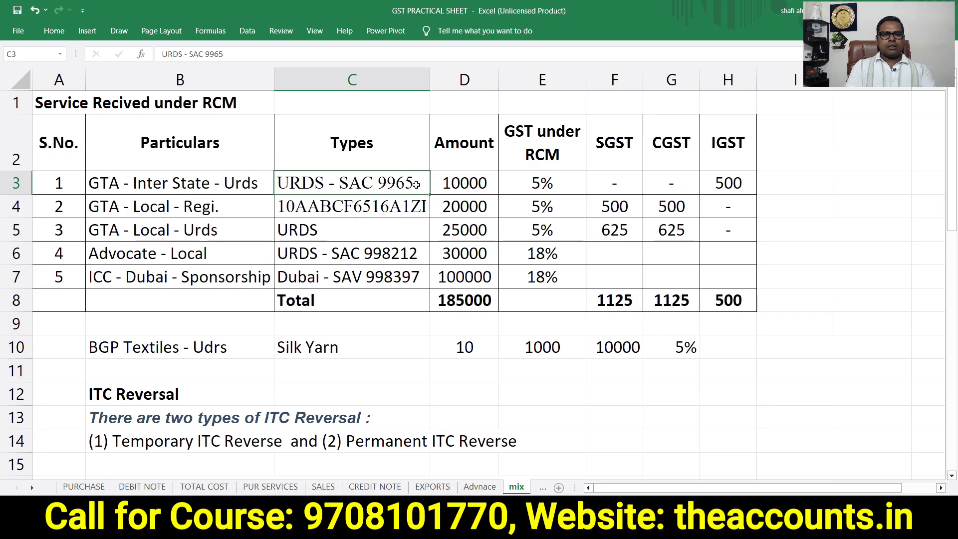
key("alt+Tab")
type("9965")
key("Return")
key("Return")
key("Down")
Set the ledger as Taxable at 5% GST, applicable for reverse charge, ITC eligible, supply type Services, and save it
key("Return")
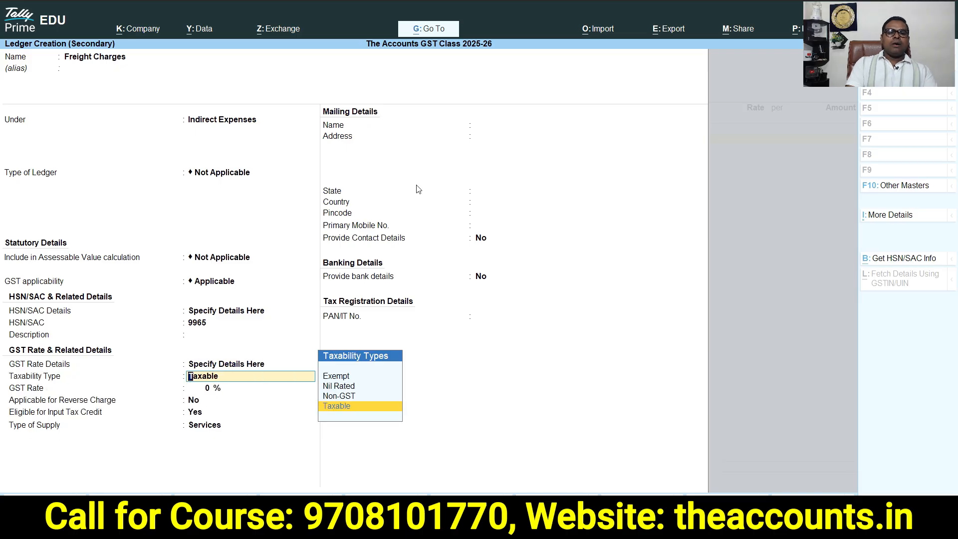
key("Return")
type("5")
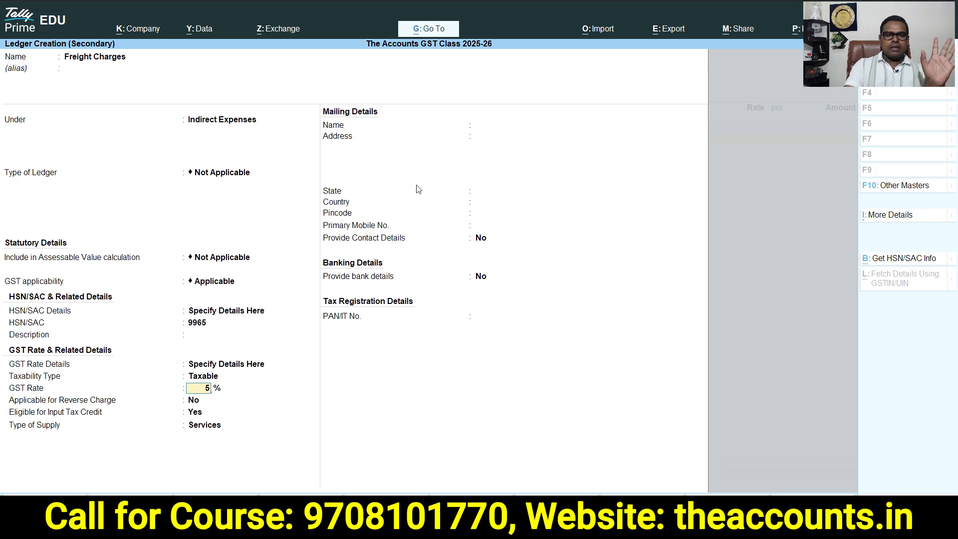
key("Return")
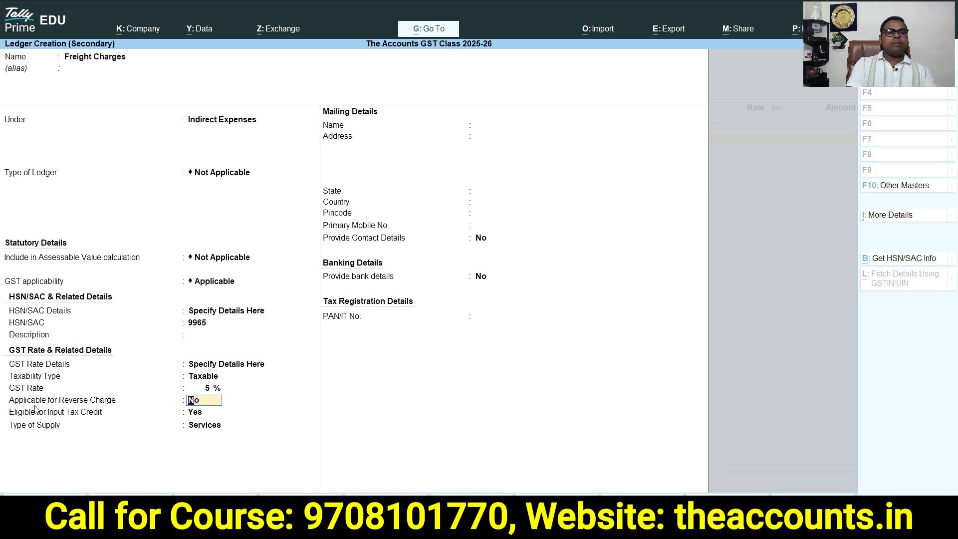
type("y")
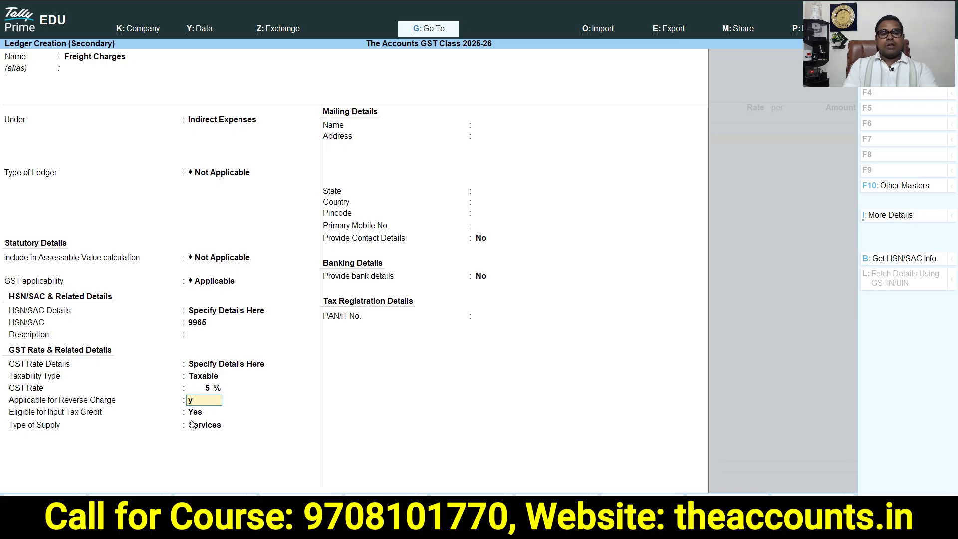
key("Return")
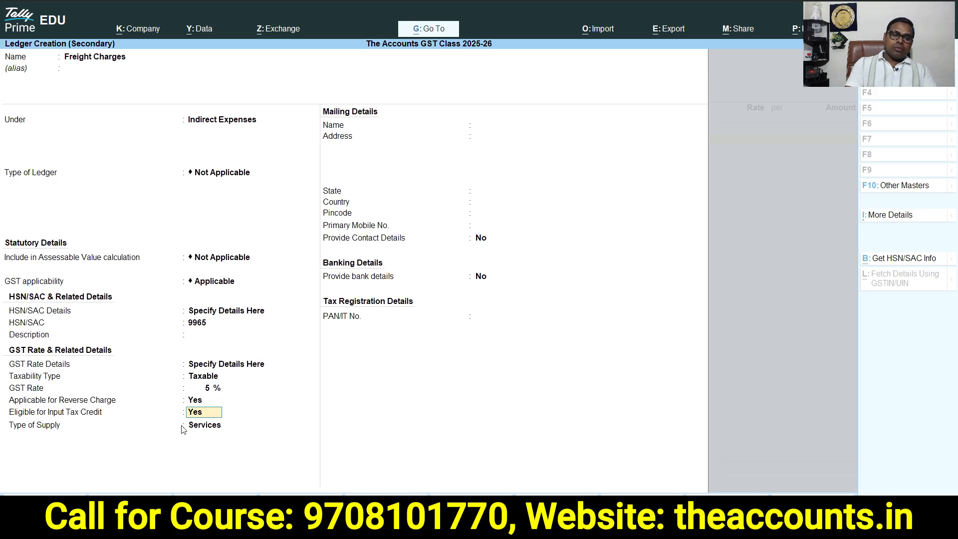
key("Return")
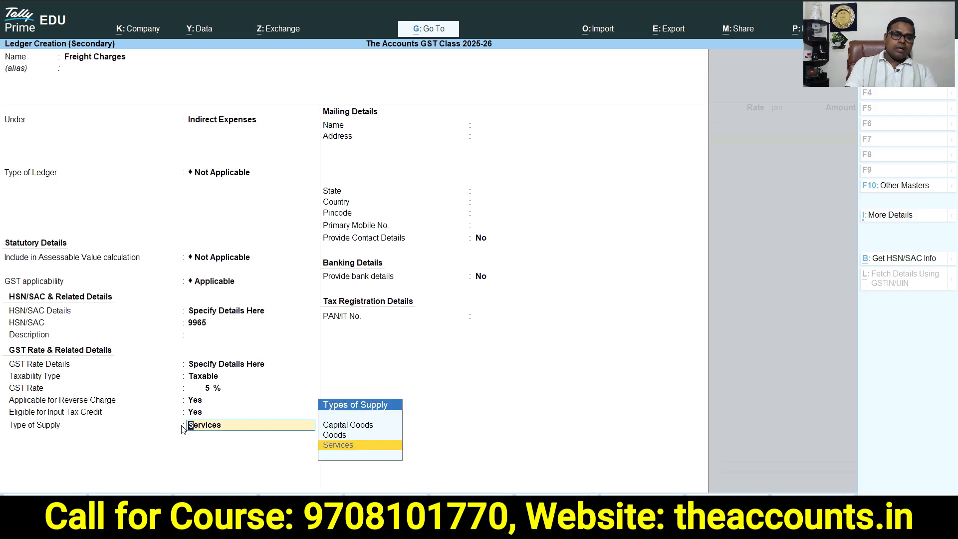
left_click(353, 450)
key("Return")
key("Return")
key("Return")
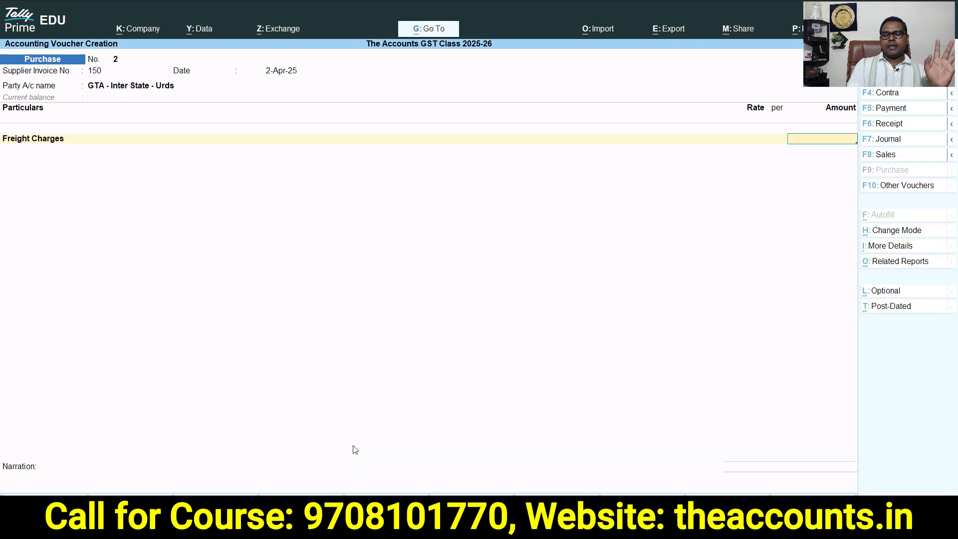
Enter 10000 as the Freight Charges amount in the purchase voucher, checking it against the spreadsheet
key("alt+Tab")
key("Left")
key("Left")
key("Right")
key("Right")
key("Right")
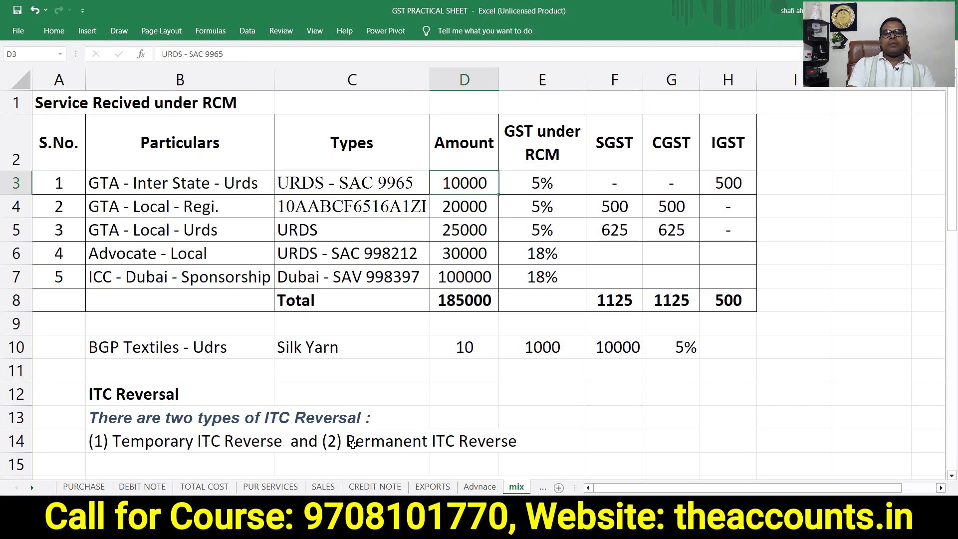
key("alt+Tab")
type("10000")
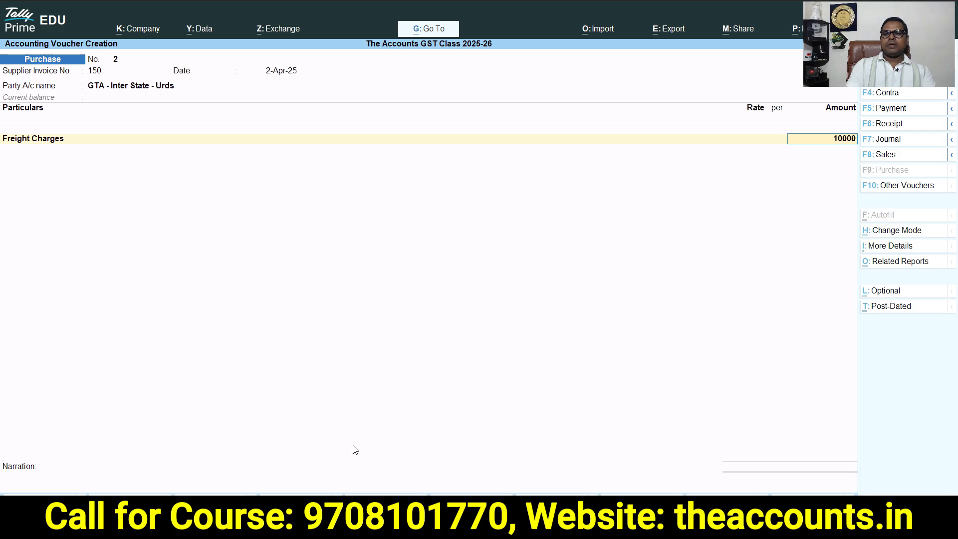
key("Return")
key("Return")
key("Return")
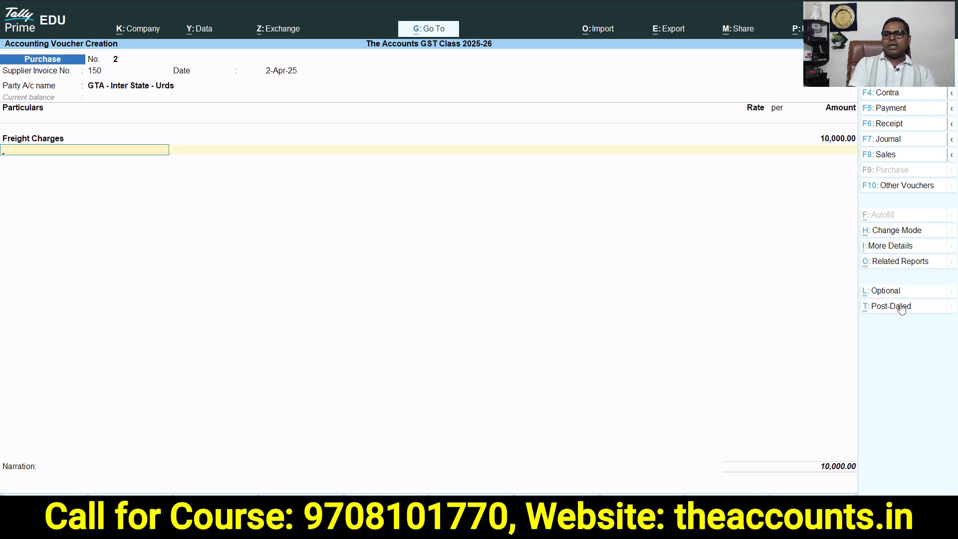
Open the voucher's GST tax analysis and examine it in detailed view
key("ctrl+1")
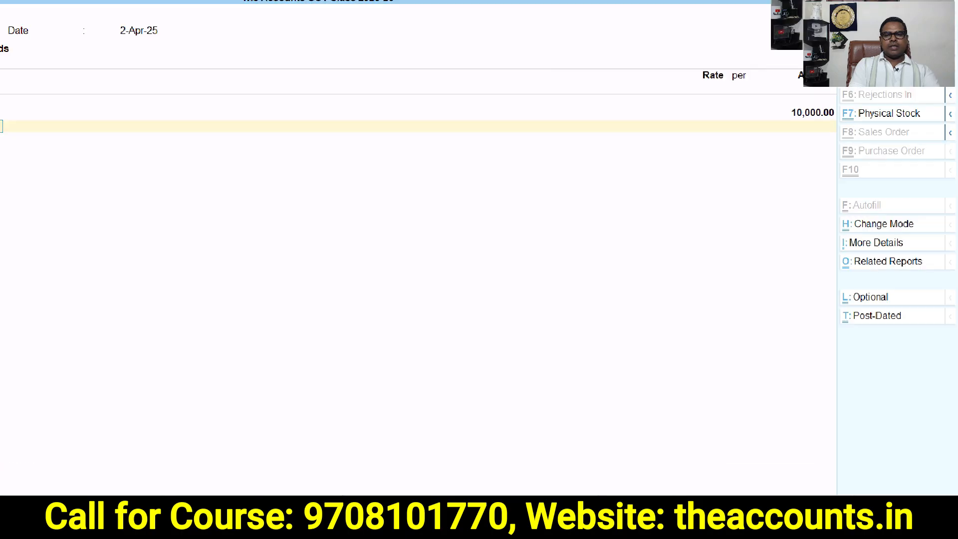
key("Escape")
left_click(901, 263)
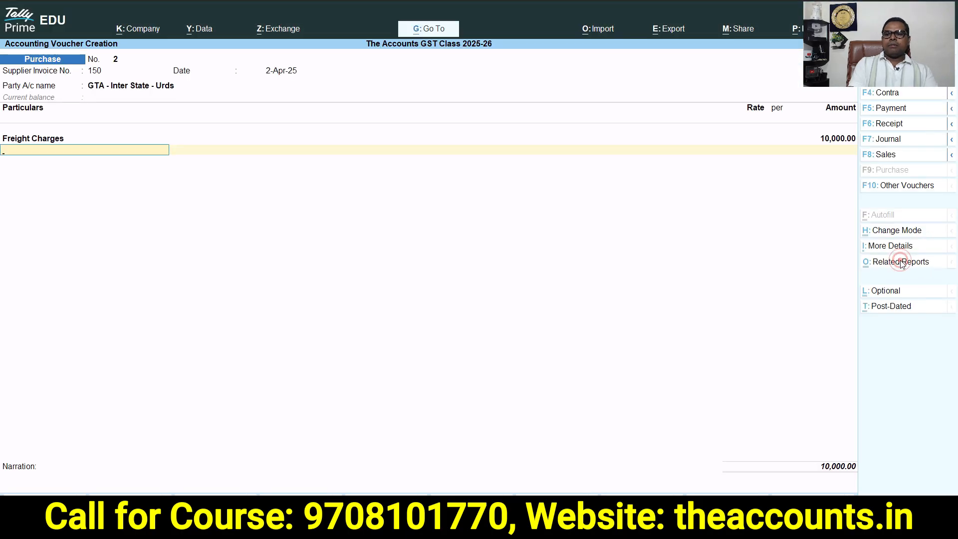
left_click(363, 118)
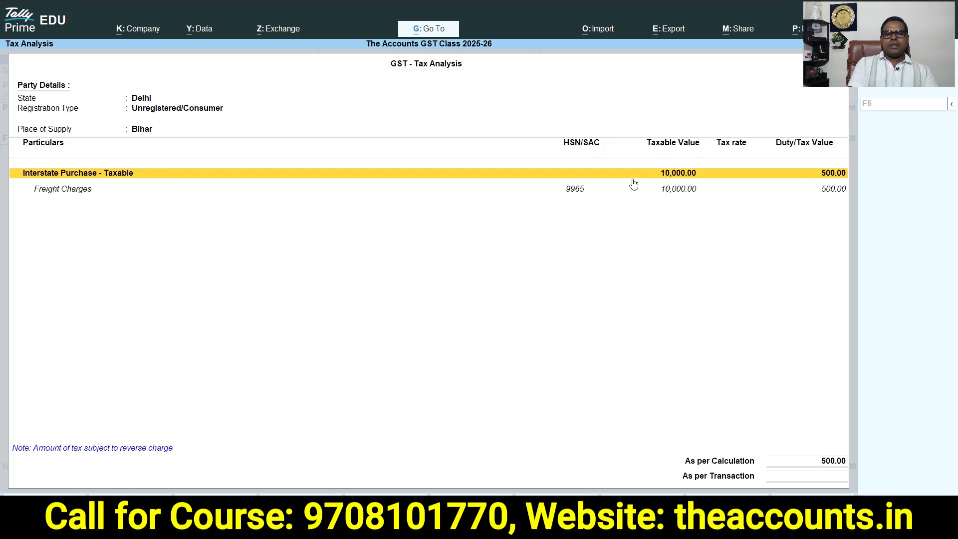
key("F5")
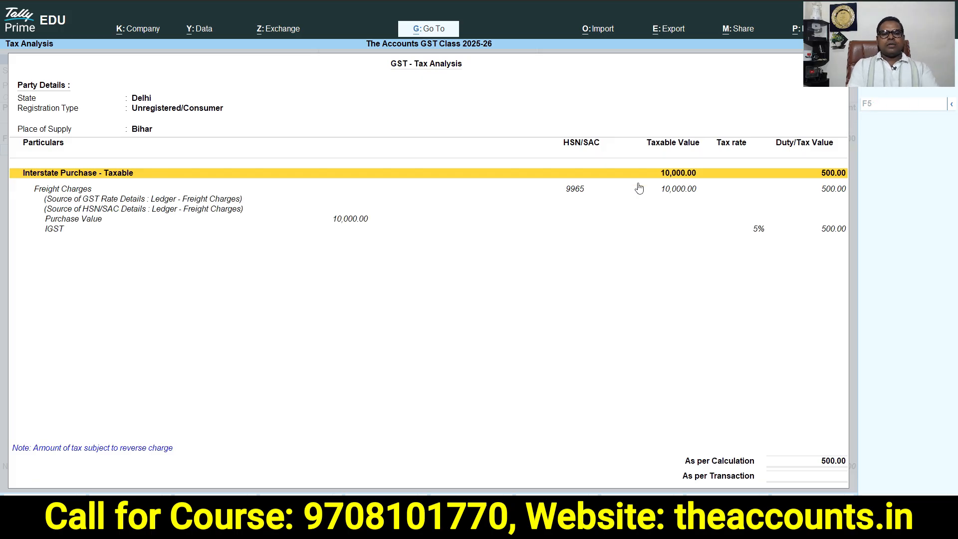
left_click(673, 191)
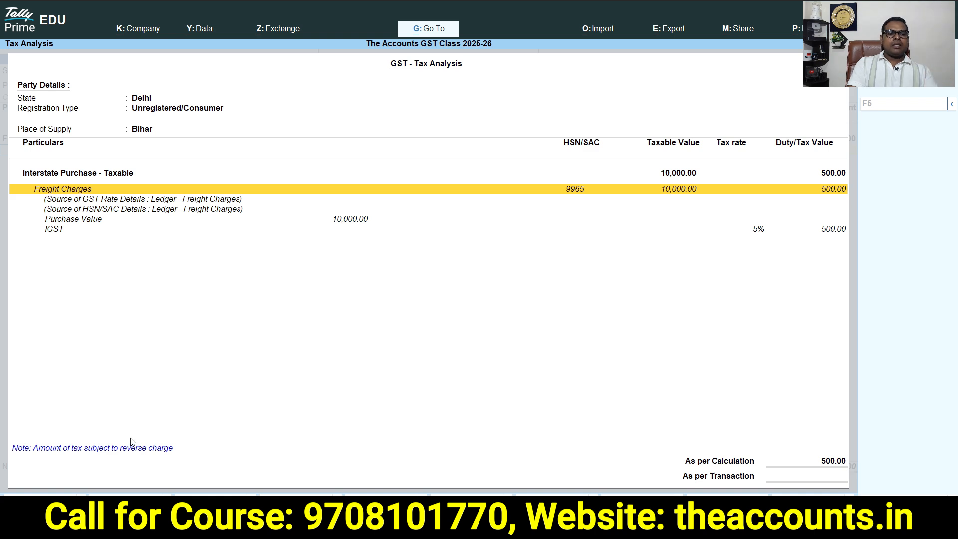
key("ctrl")
key("ctrl+1")
left_click(28, 460)
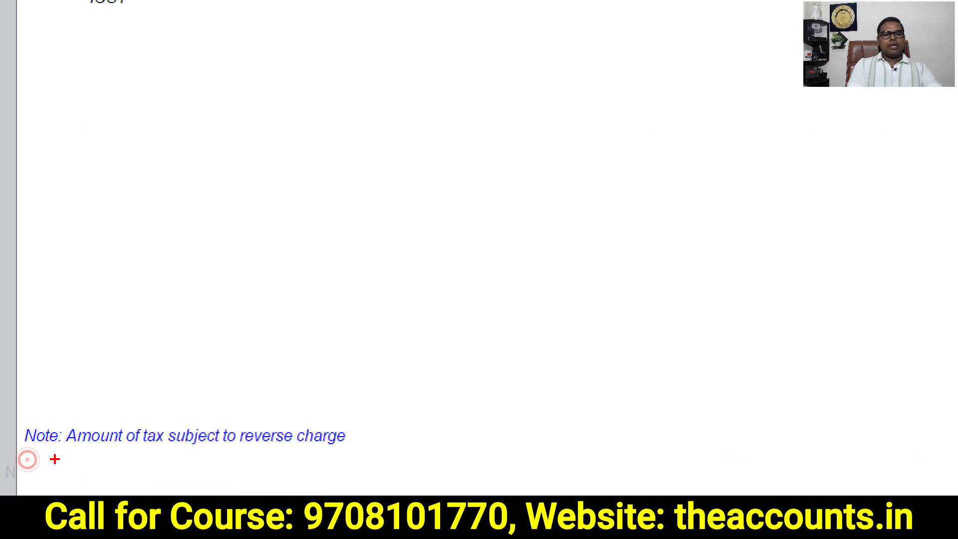
mouse_move(423, 398)
left_mouse_down()
mouse_move(1, 509)
mouse_move(371, 274)
left_mouse_up()
mouse_move(371, 383)
left_mouse_down()
mouse_move(10, 494)
mouse_move(222, 299)
left_mouse_up()
key("Escape")
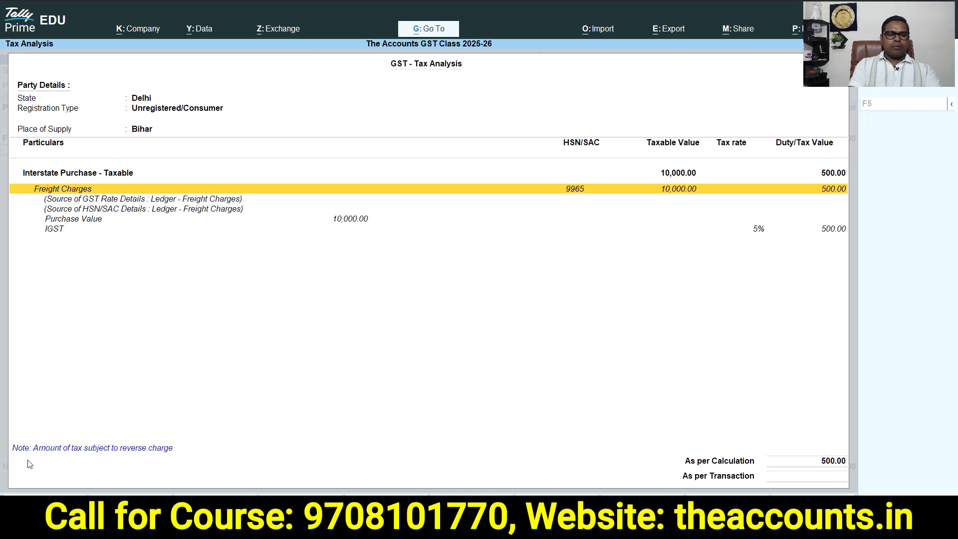
key("Escape")
Accept the bill-wise new reference 150 and save the RCM purchase voucher
key("Return")
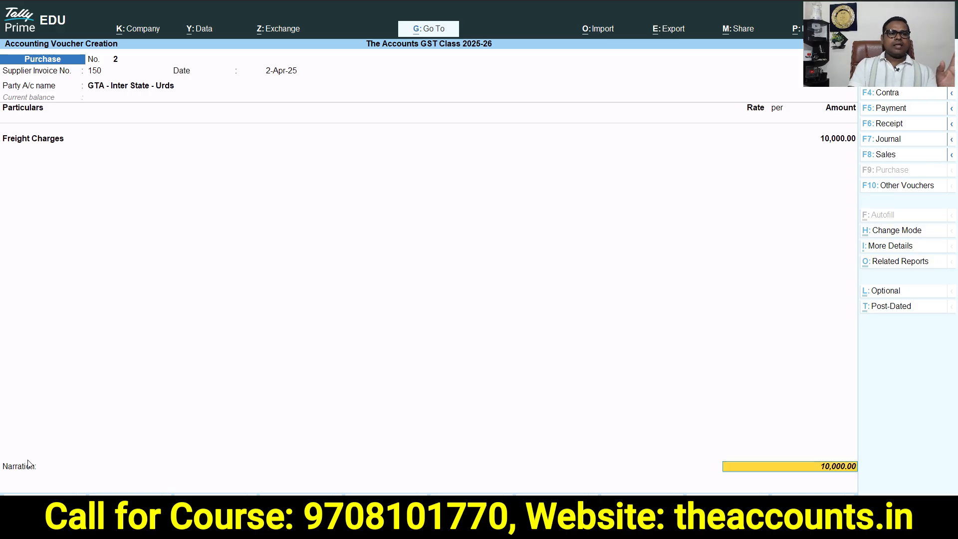
key("Return")
key("Return")
key("Return")
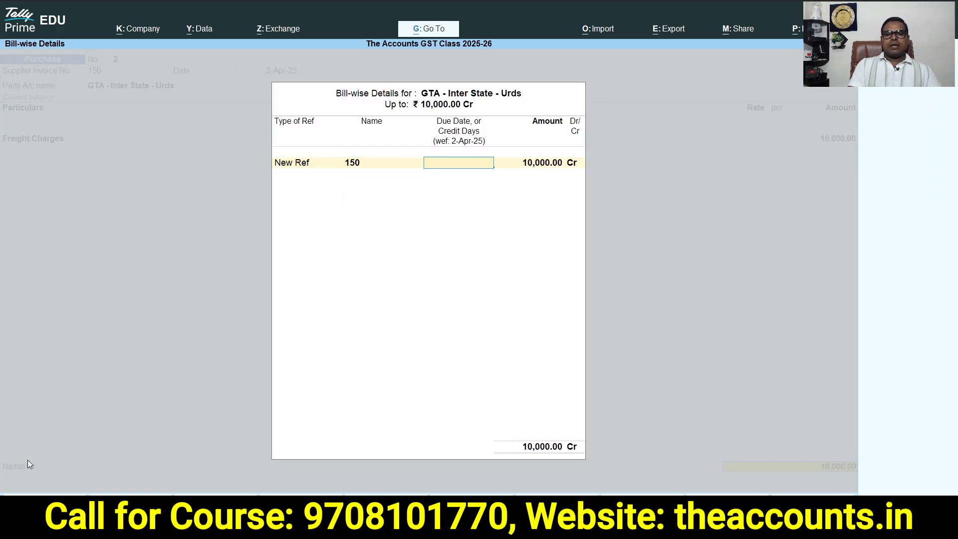
key("Return")
key("Return")
key("Return")
key("Return")
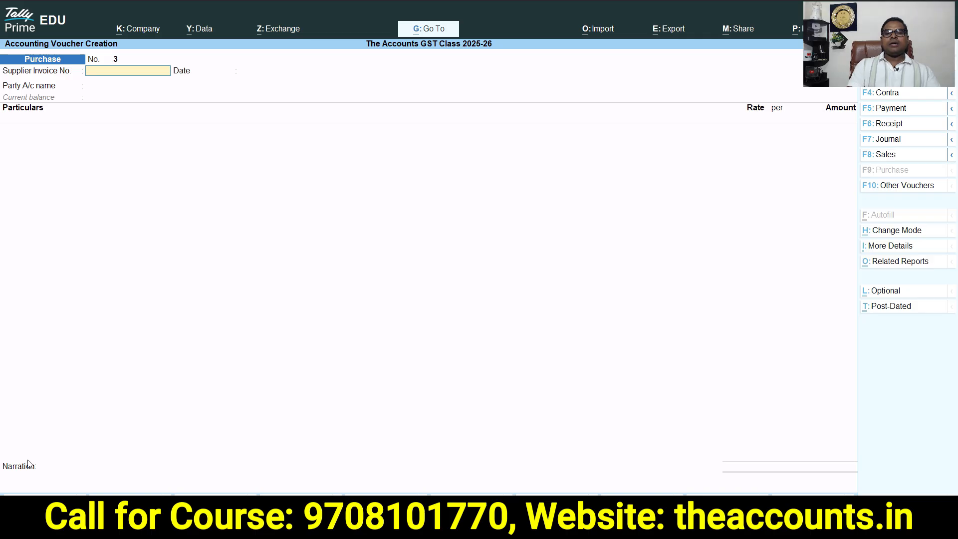
Open the GSTR-3B report from the GST reports
key("Escape")
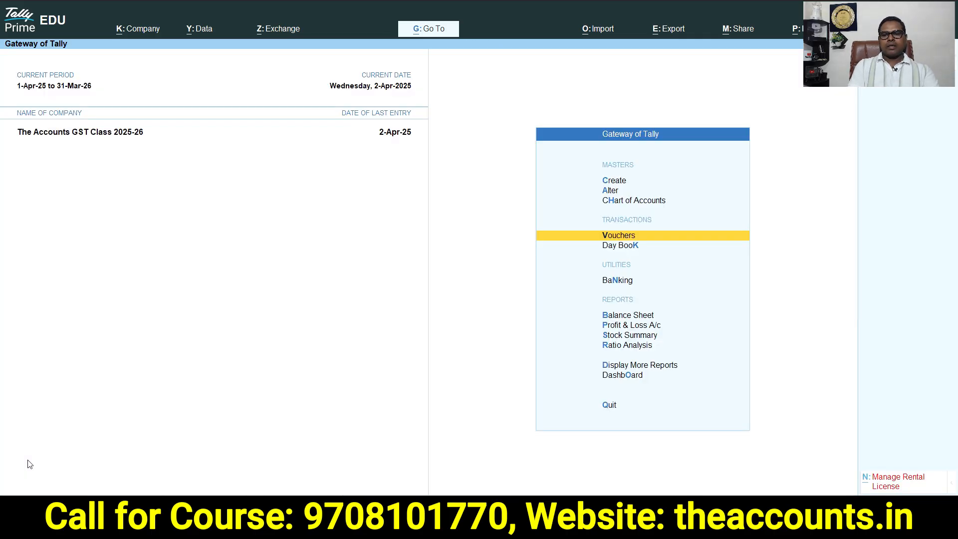
key("Escape")
key("Escape")
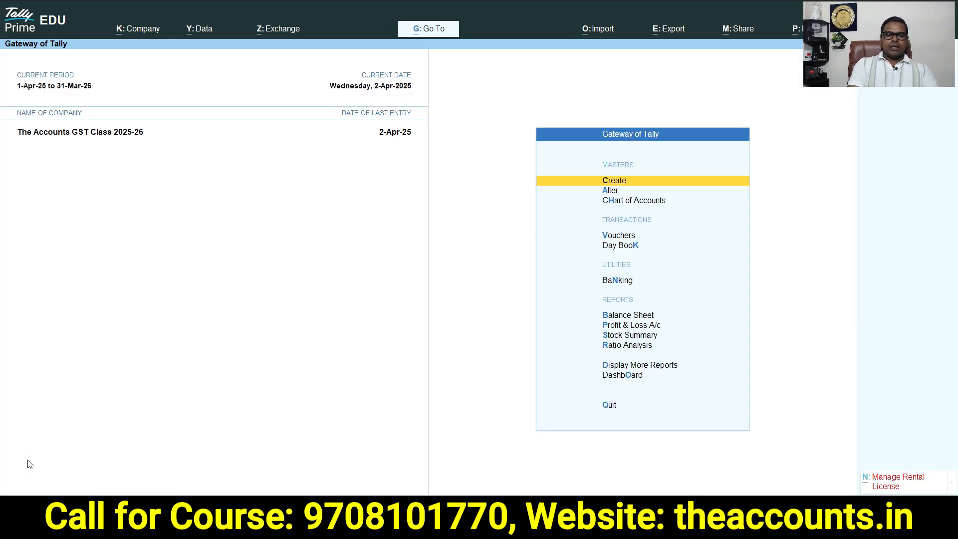
key("d")
key("o")
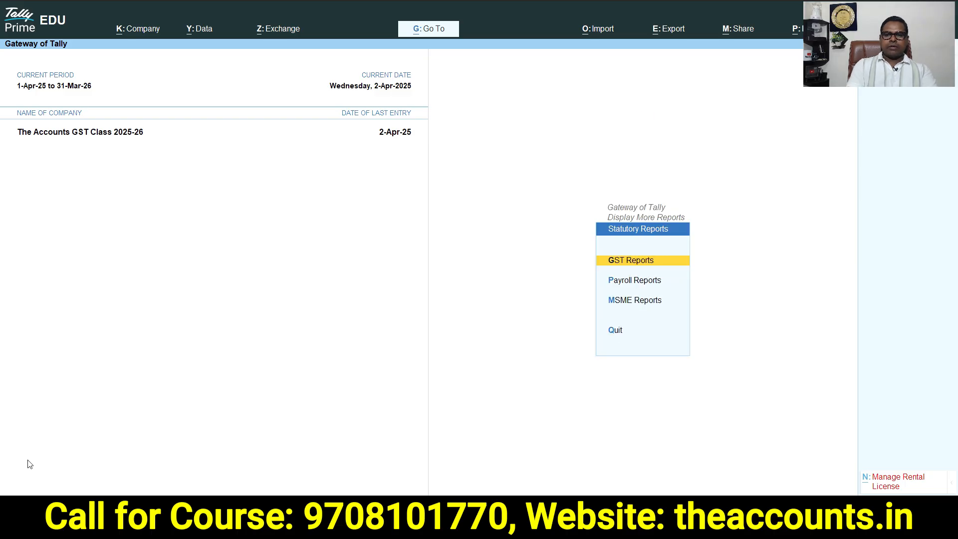
key("g")
key("3")
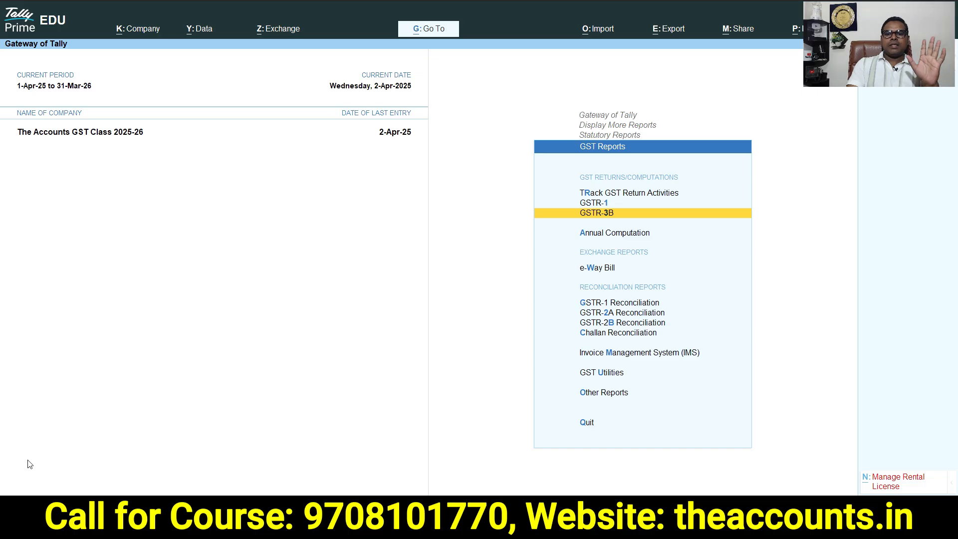
key("Return")
key("y")
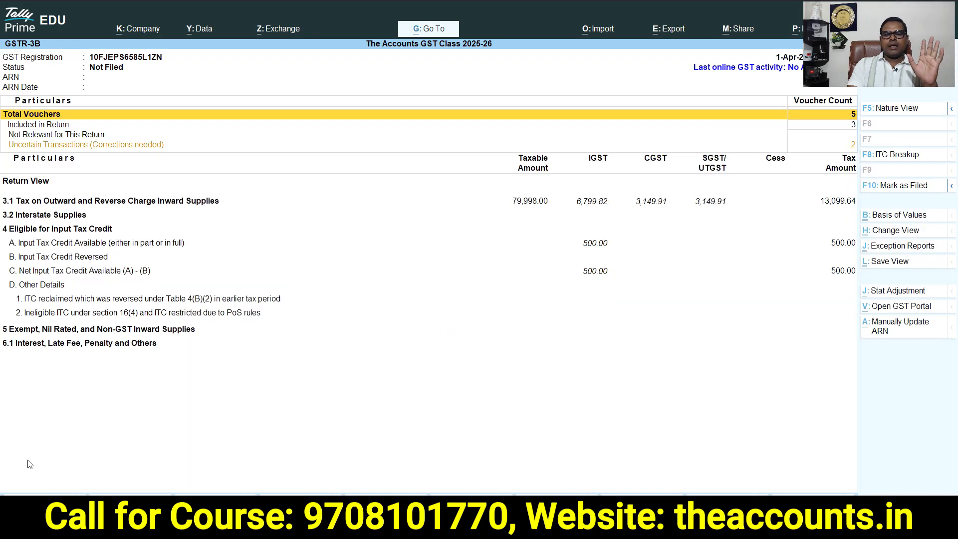
Expand GSTR-3B into detailed view and examine the reverse charge inward supplies and input tax credit rows
key("alt+F5")
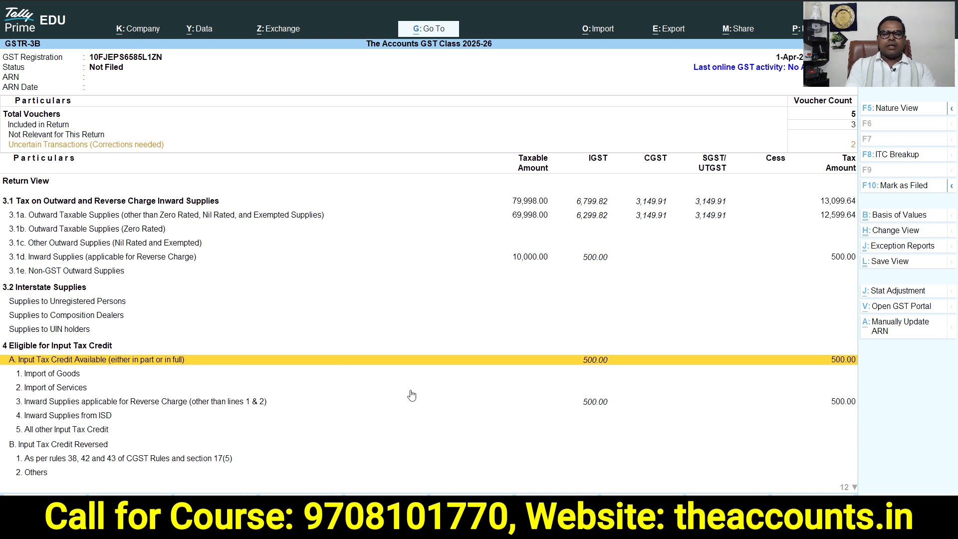
key("Down")
key("Down")
key("Down")
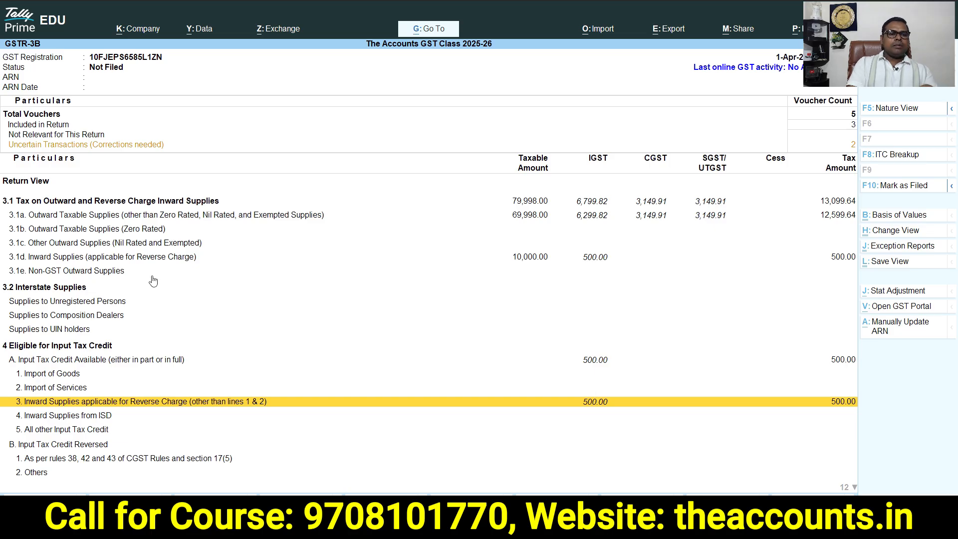
left_click(139, 257)
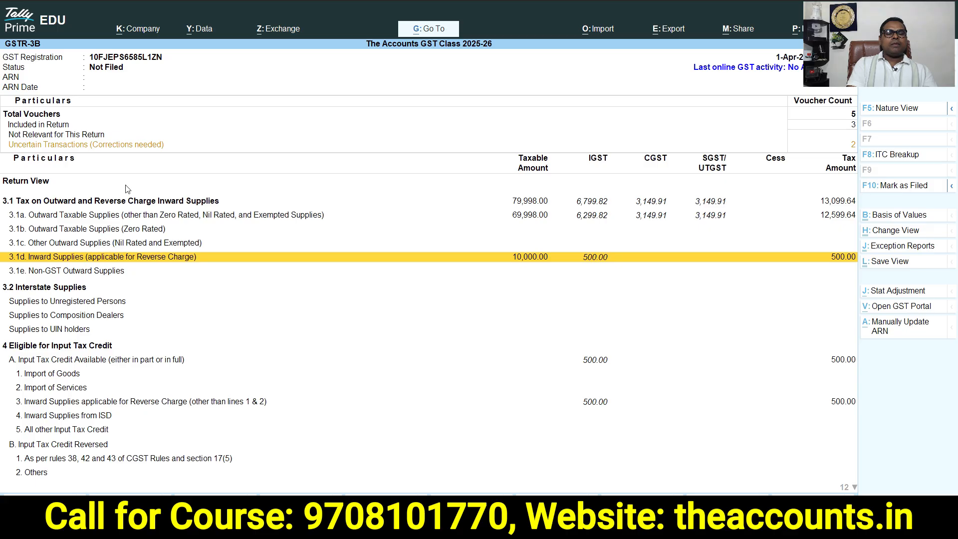
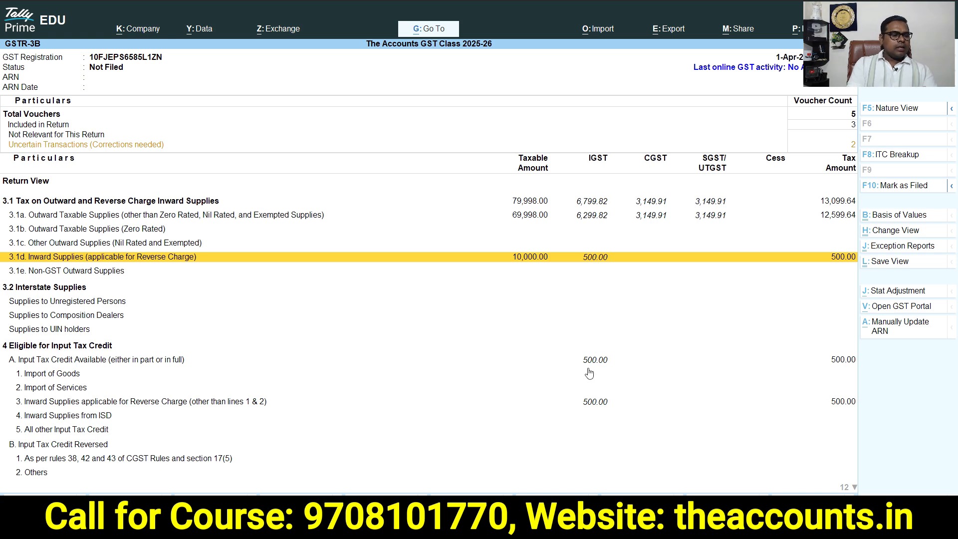
Open the IGST ledger vouchers through the Balance Sheet's detailed Duties & Taxes group
key("Escape")
key("Escape")
key("Escape")
key("Escape")
key("Escape")
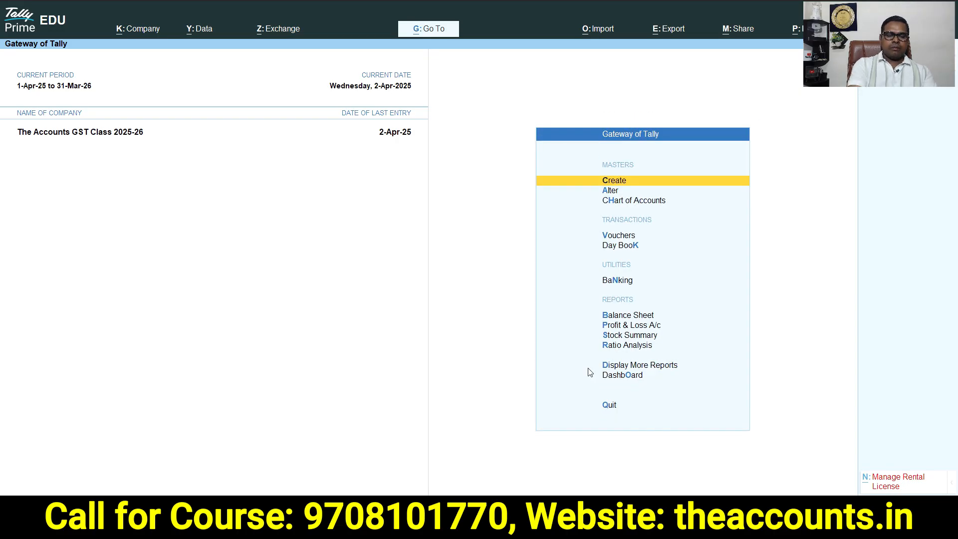
key("b")
key("alt+F5")
key("Down")
key("Down")
key("Left")
key("Down")
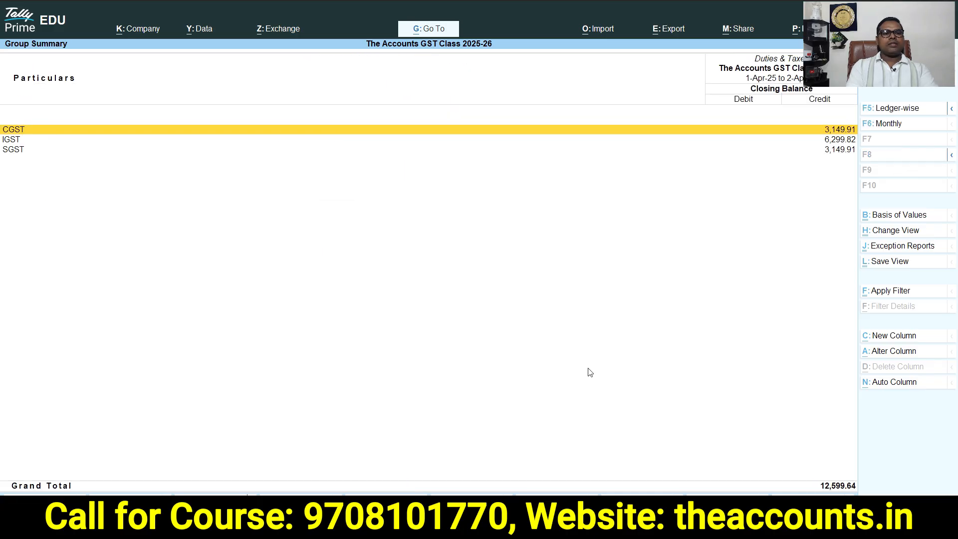
key("Down")
key("Down")
key("Up")
key("Return")
key("Return")
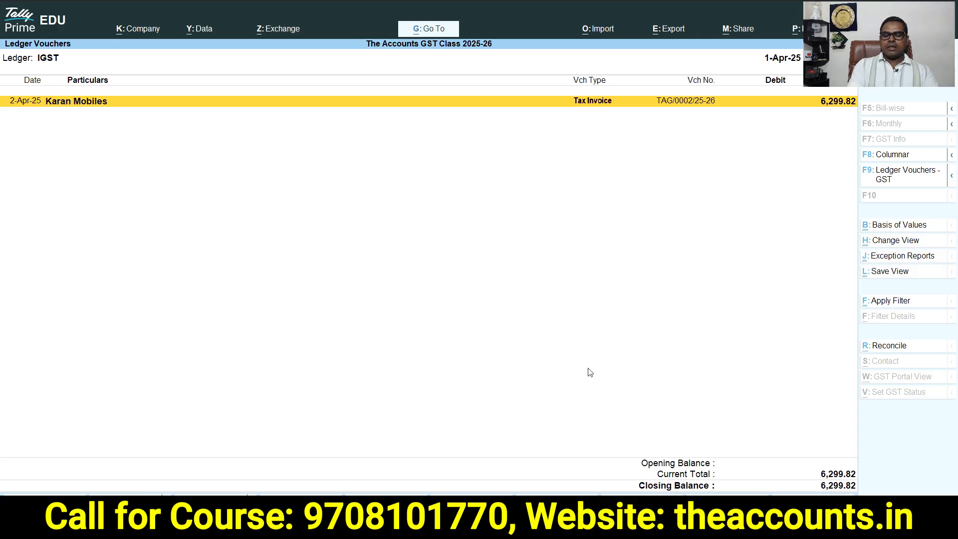
Open the Reverse Charge Supplies report from GST Other Reports
key("Escape")
key("Escape")
key("Escape")
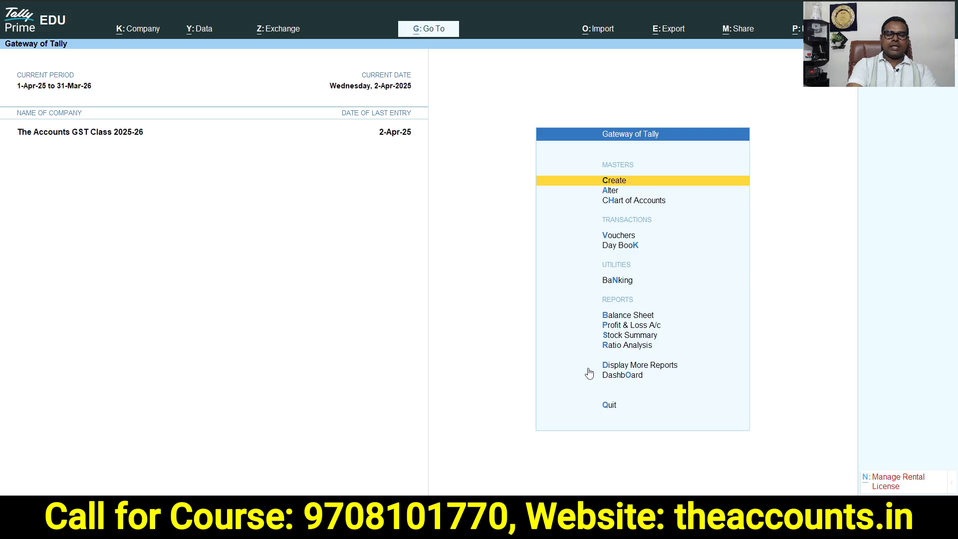
key("d")
key("u")
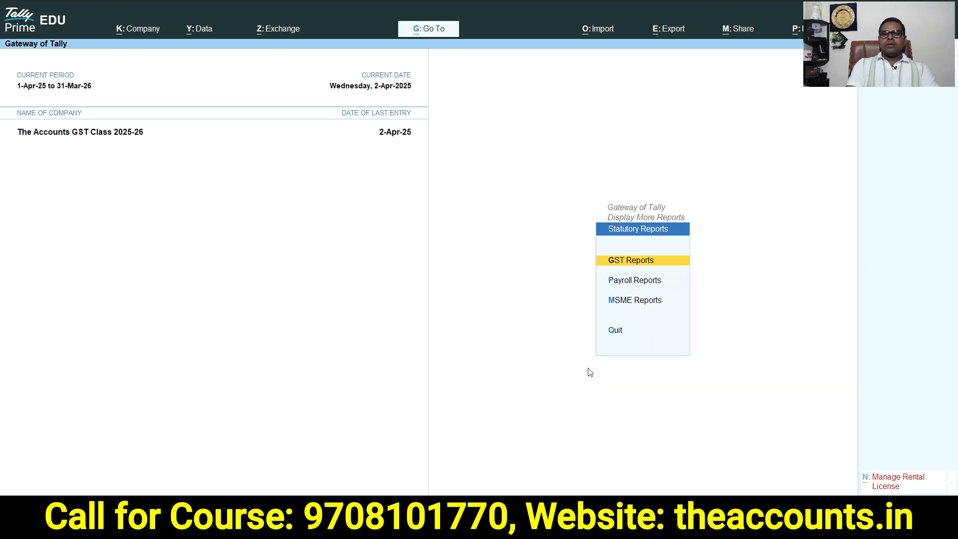
key("g")
key("Down")
key("Down")
key("Down")
key("Down")
key("Down")
key("Down")
key("Down")
key("Down")
key("Down")
key("Down")
key("Down")
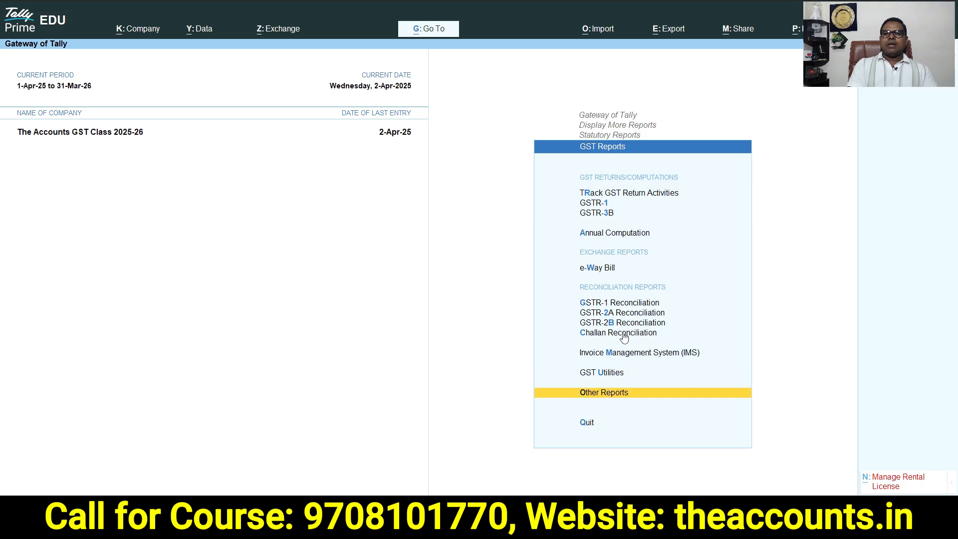
left_click(606, 398)
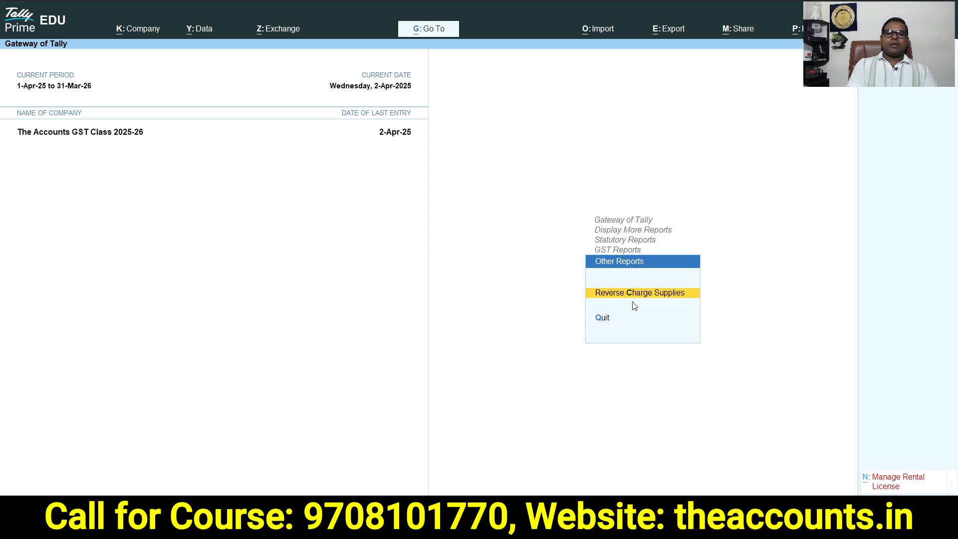
left_click(662, 297)
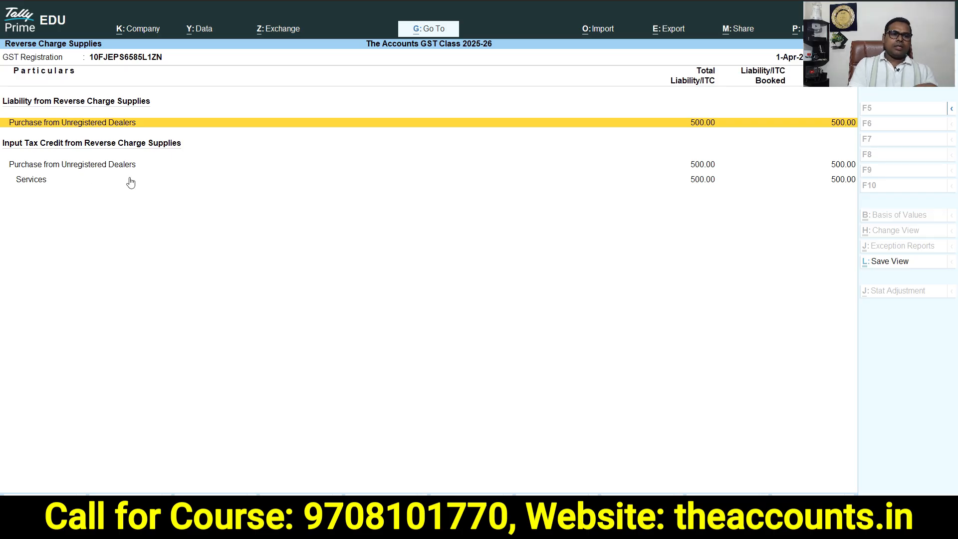
Start a stat adjustment from the services ITC vouchers, choosing Increase in Tax Liability & Input Tax Credit and Purchase from Unregistered Dealer
left_click(39, 185)
left_click(39, 185)
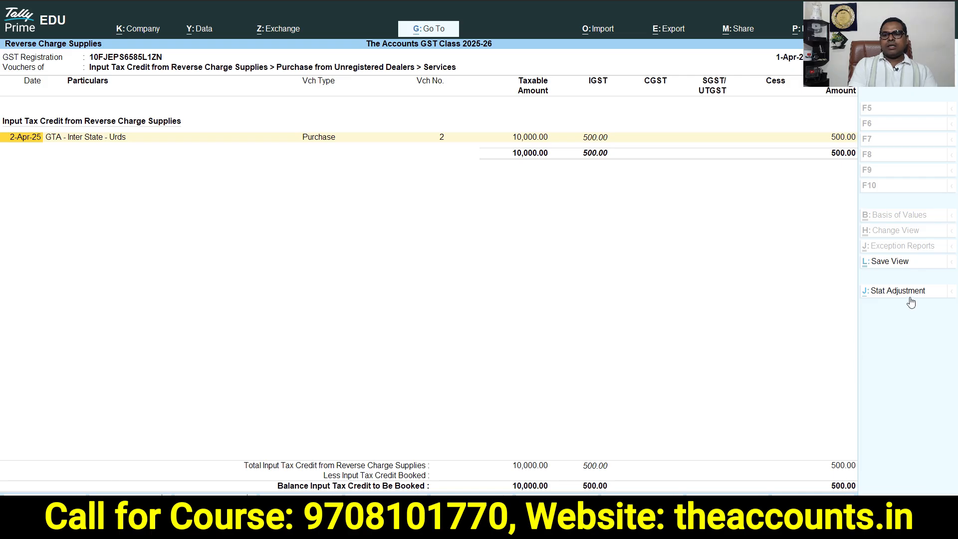
left_click(907, 296)
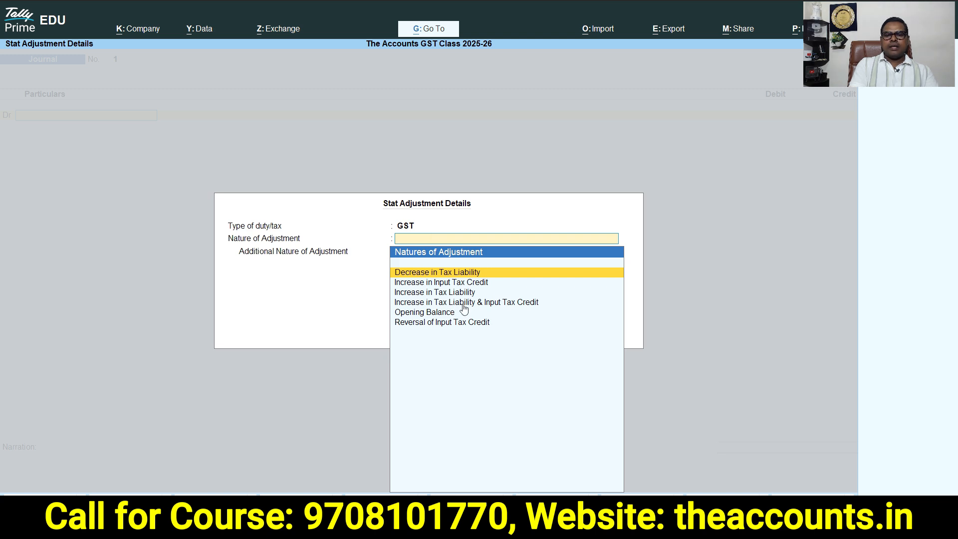
left_click(493, 303)
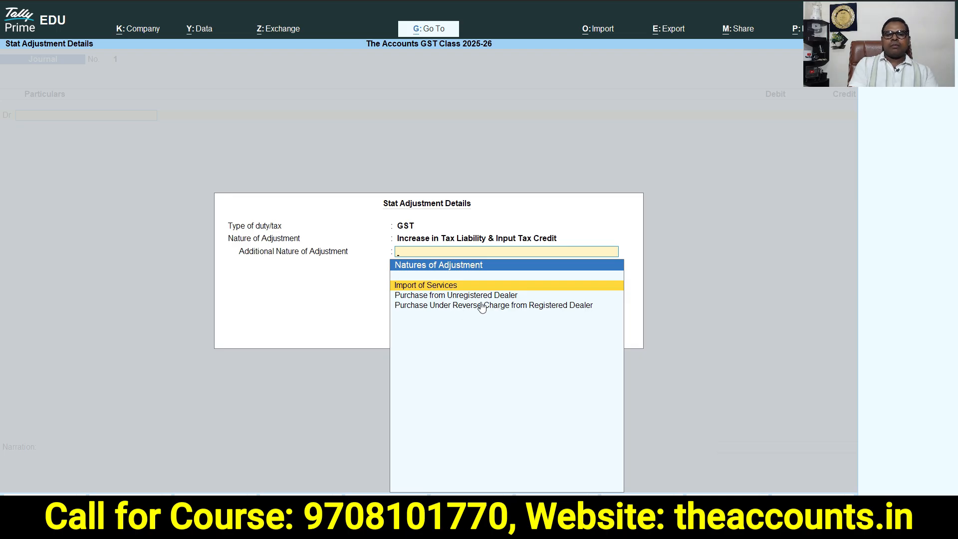
left_click(456, 297)
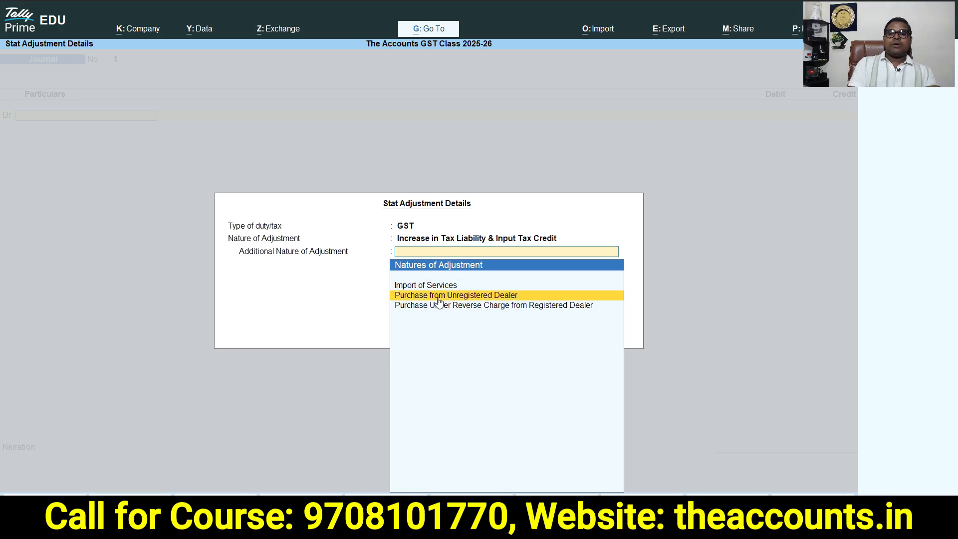
key("Return")
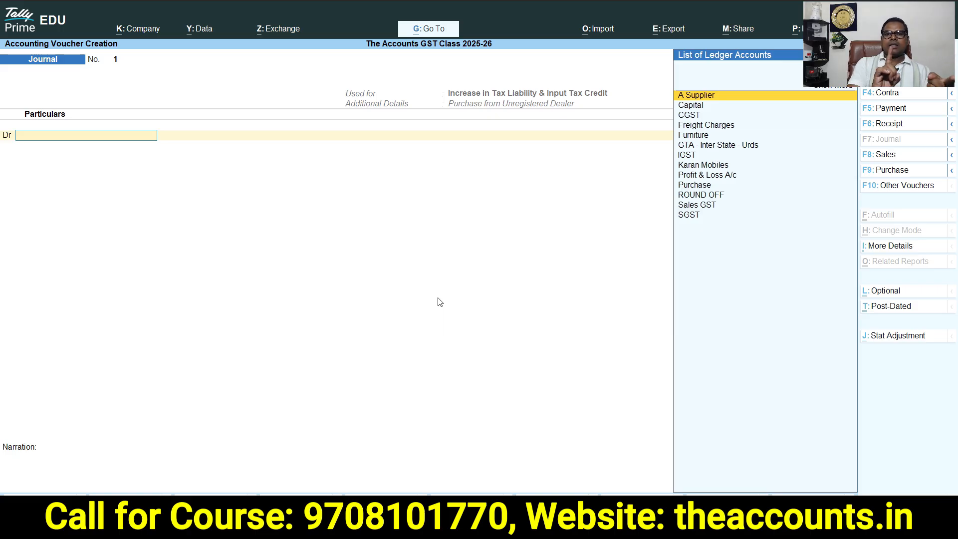
Debit IGST 500 in the journal at a 5% rate on a taxable value of 10000
type("Igs")
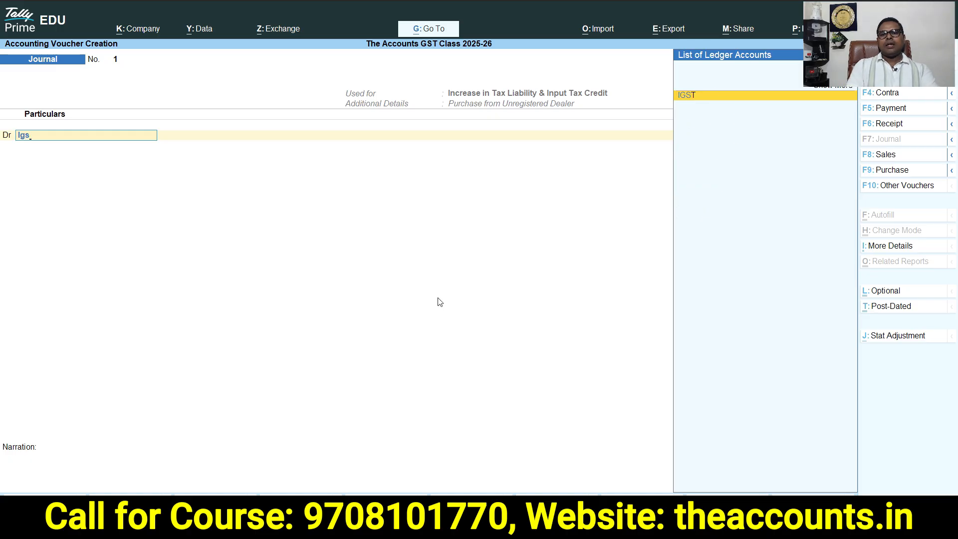
key("Return")
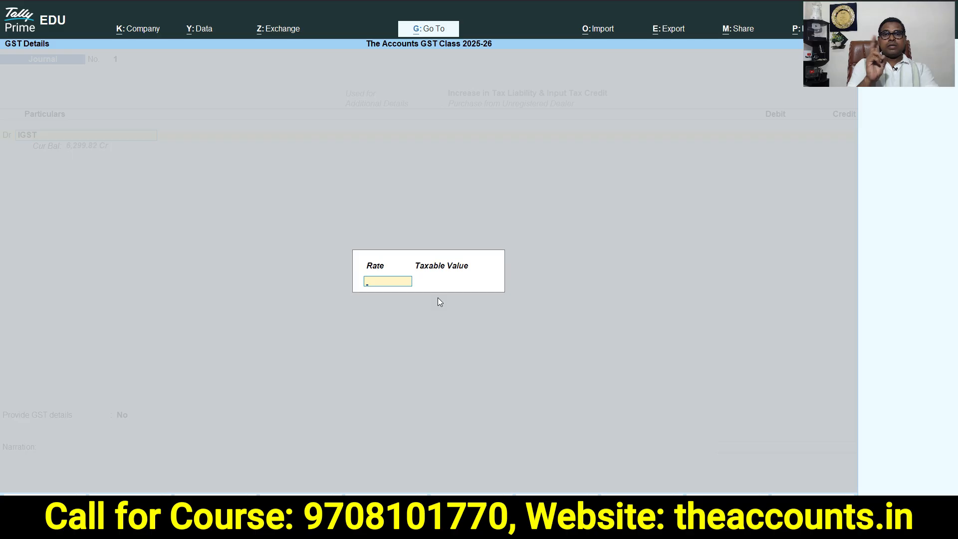
type("5")
key("Return")
key("alt+Tab")
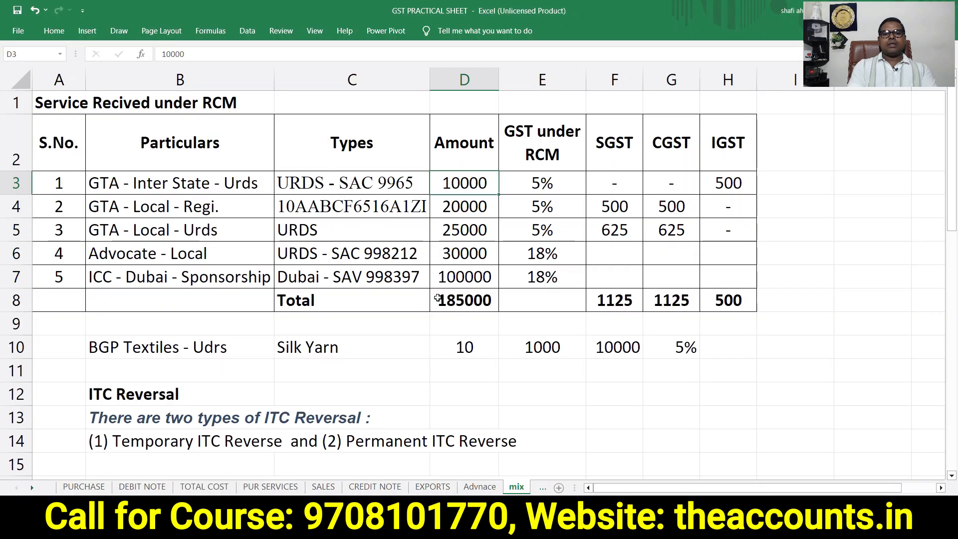
key("alt+Tab")
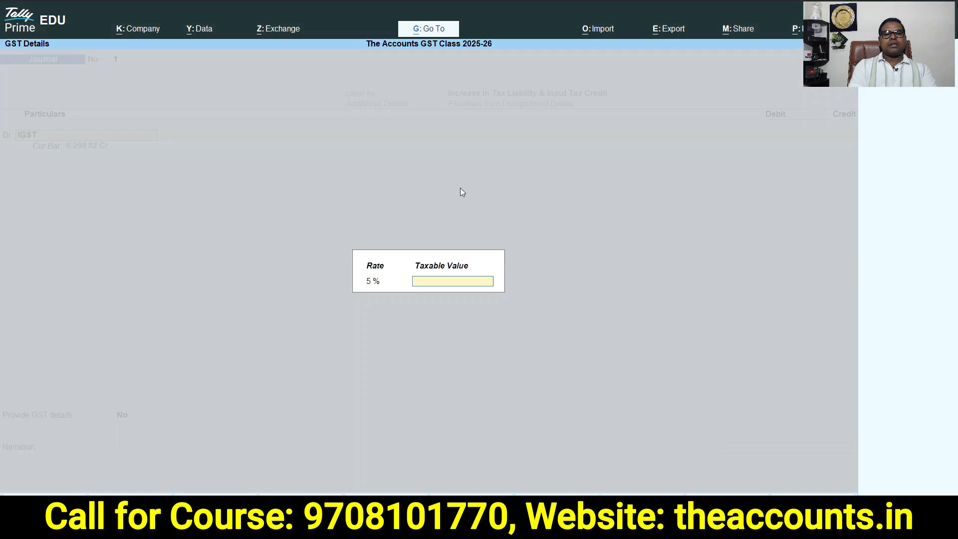
type("10000")
key("Return")
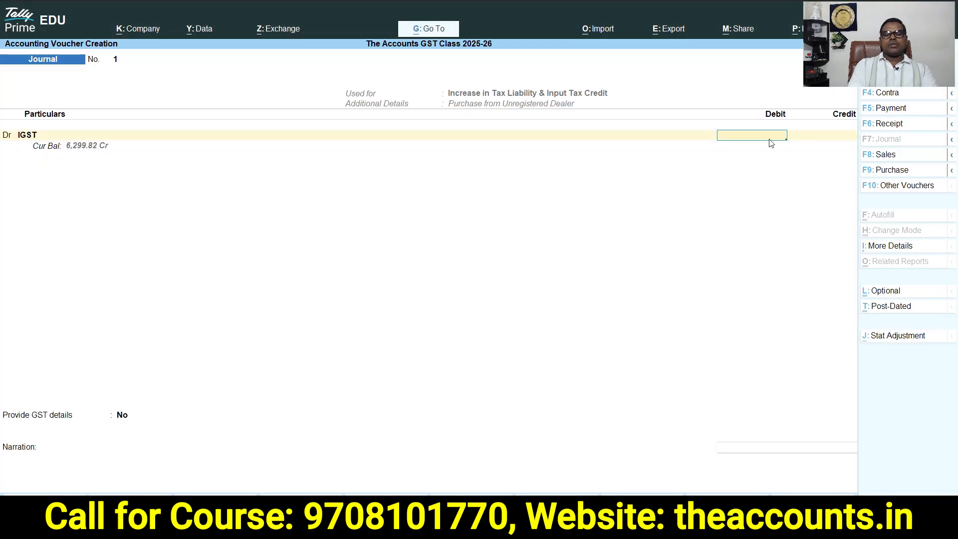
type("500")
key("Return")
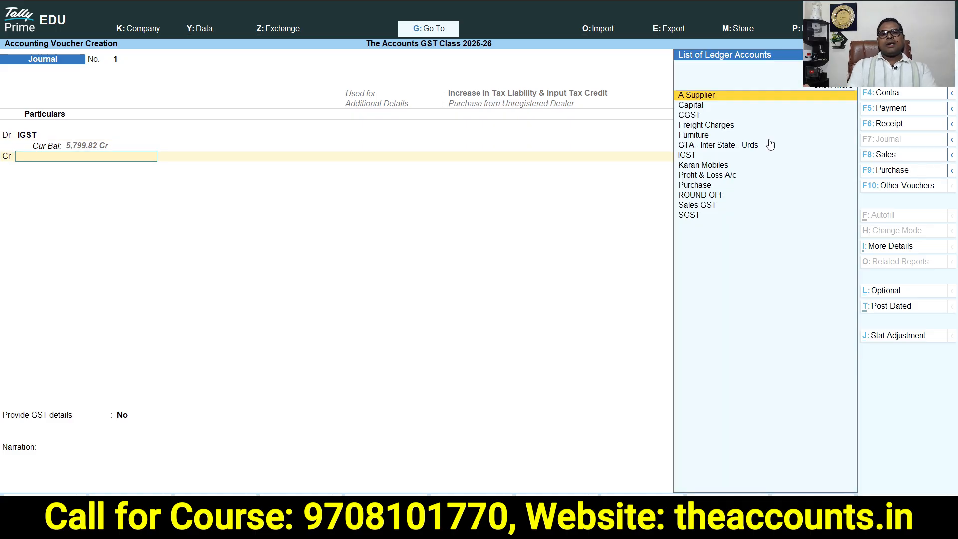
Credit IGST 500 at the same 5% rate and 10,000 taxable value
type("igs")
key("Return")
key("Return")
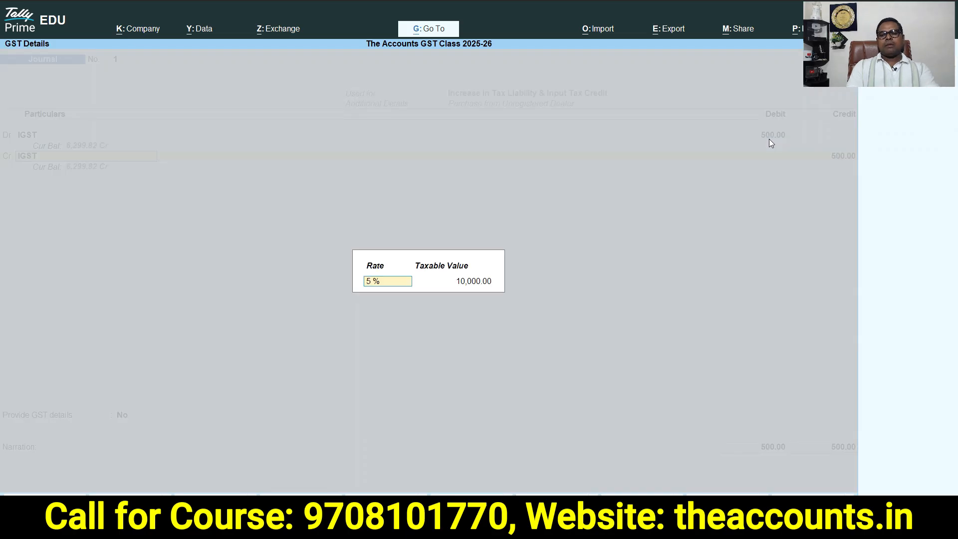
key("Return")
key("Return")
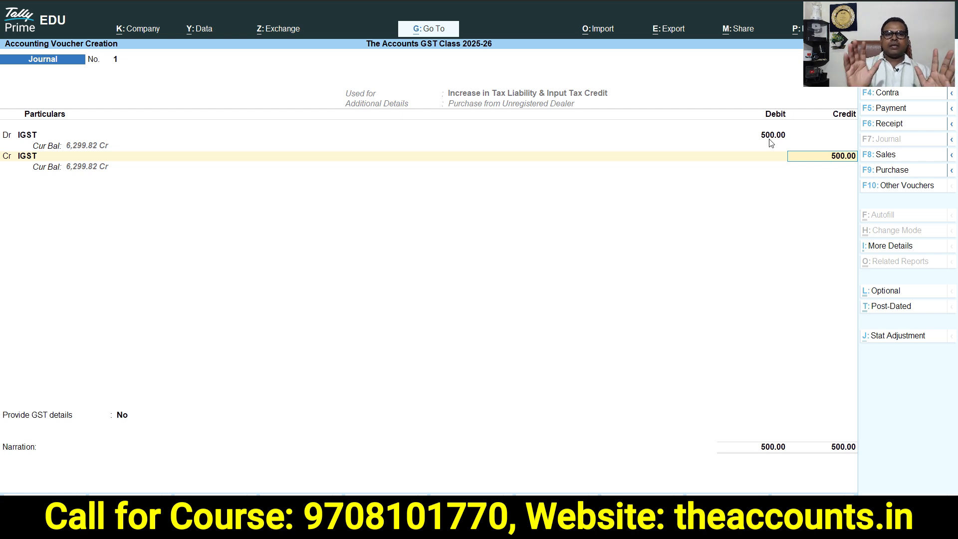
key("Return")
Provide GST details with party GTA - Inter State - Urds and supply type Services, then save the journal
key("Down")
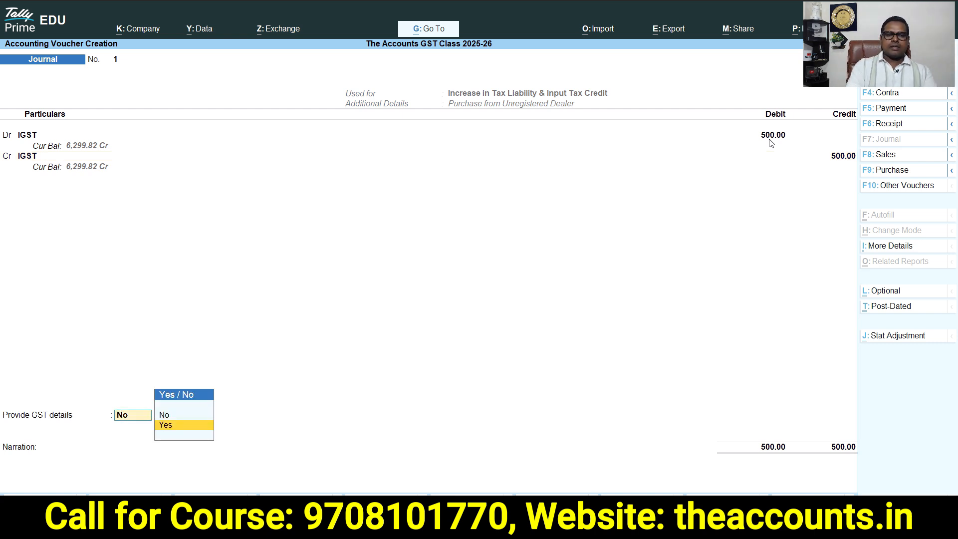
key("Return")
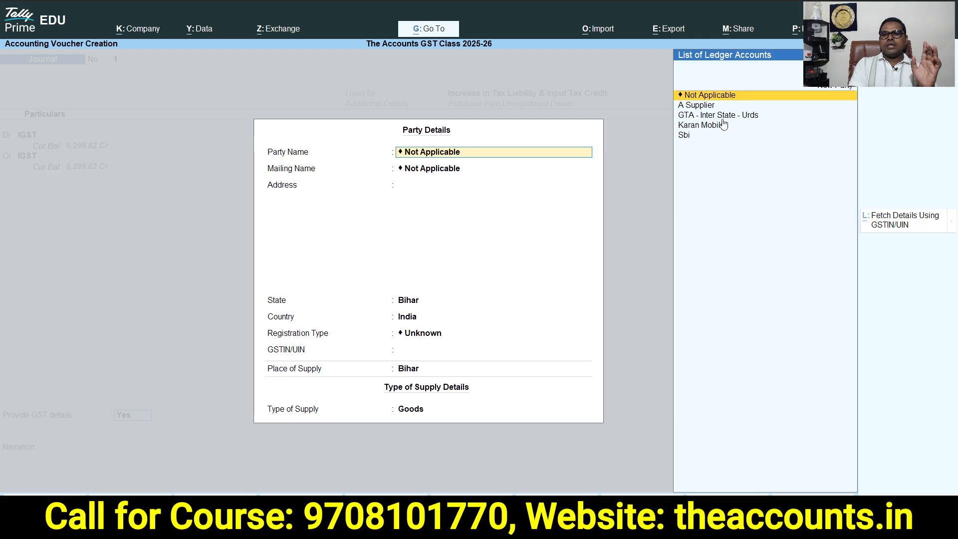
left_click(741, 120)
key("Return")
key("Return")
key("Return")
key("Return")
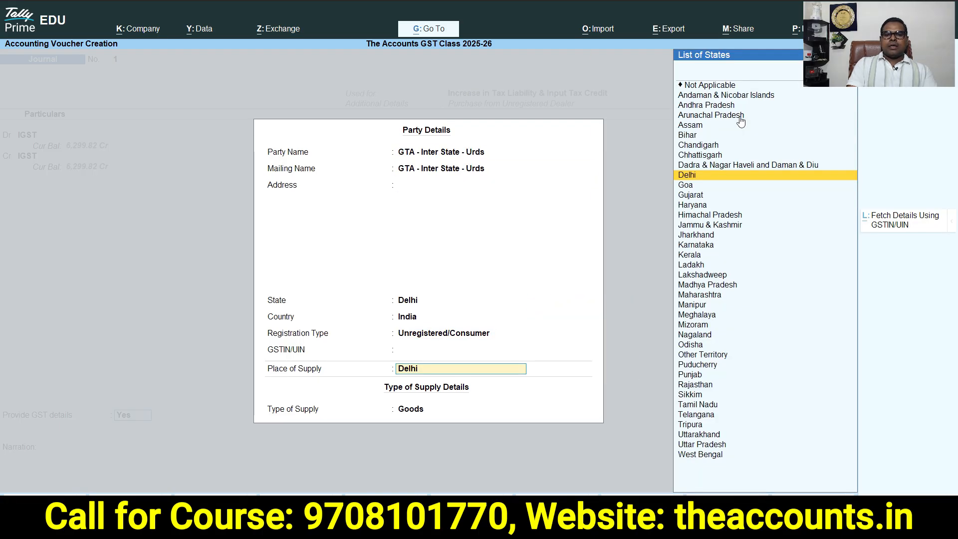
key("Return")
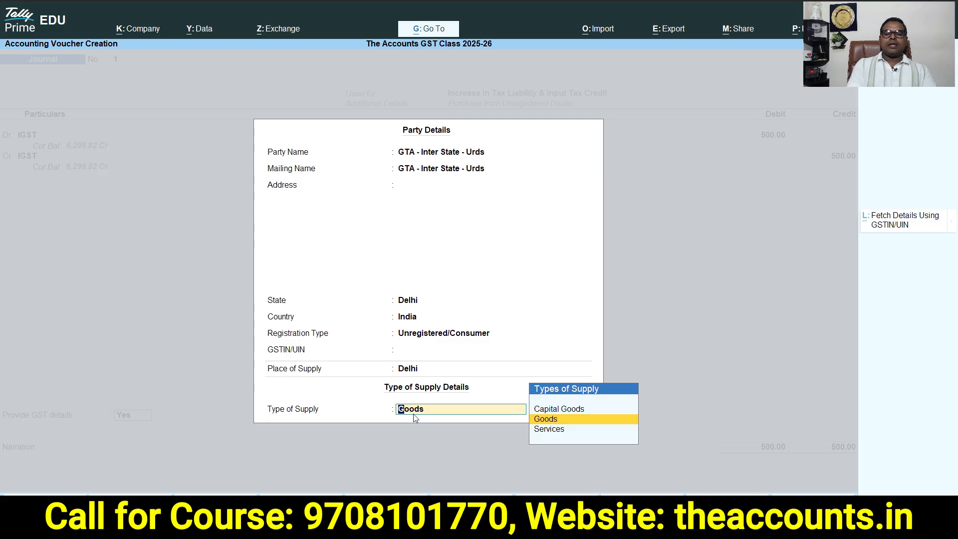
left_click(546, 435)
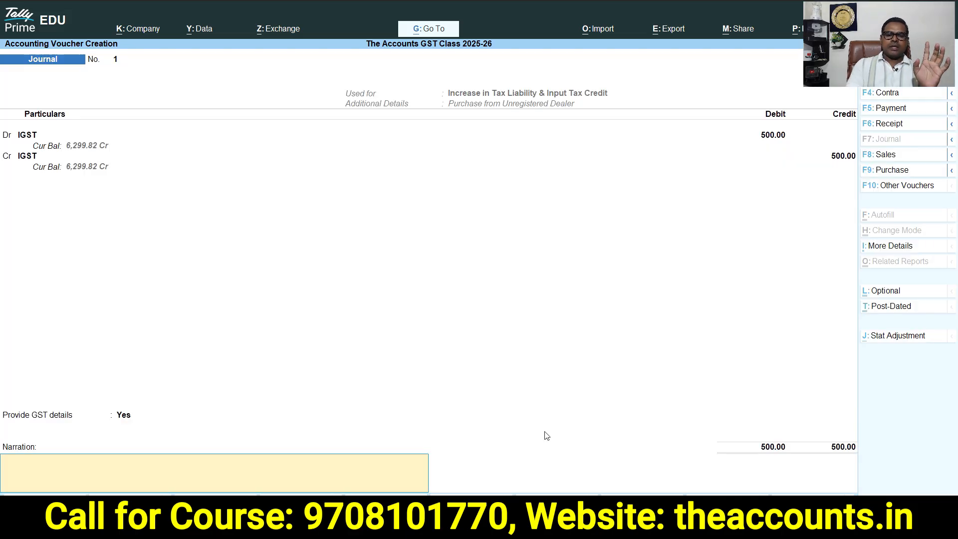
key("Return")
key("Return")
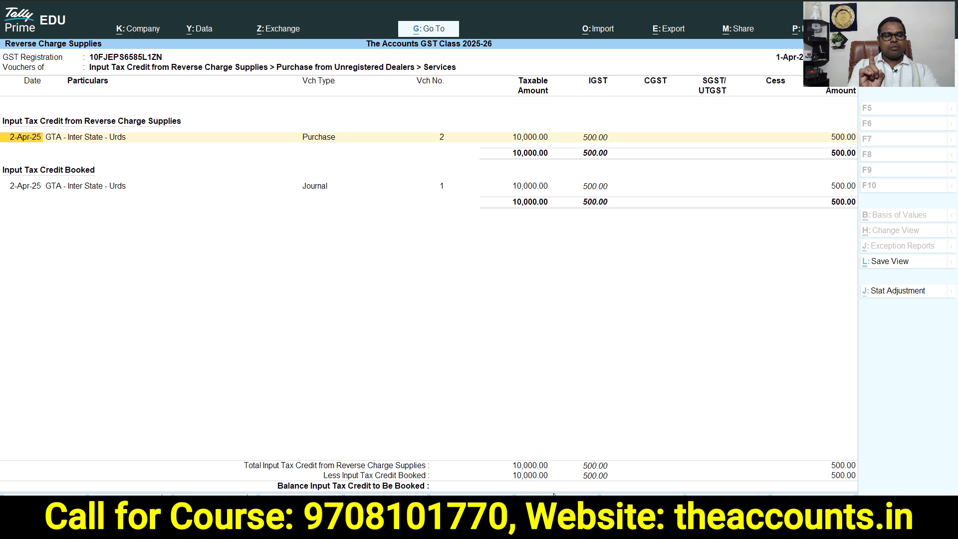
Examine the Reverse Charge Supplies summary's liability and ITC booked columns
key("Escape")
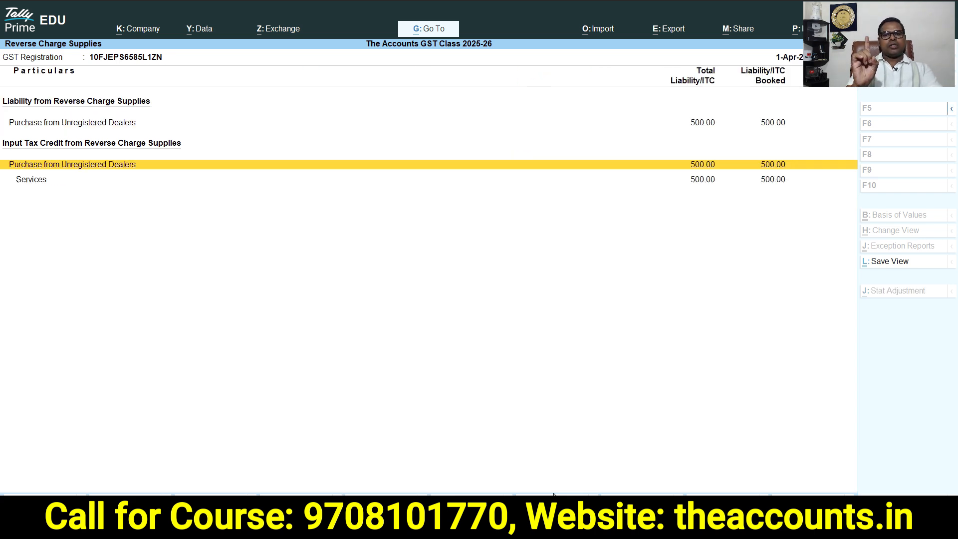
left_click_drag(838, 76, 847, 320)
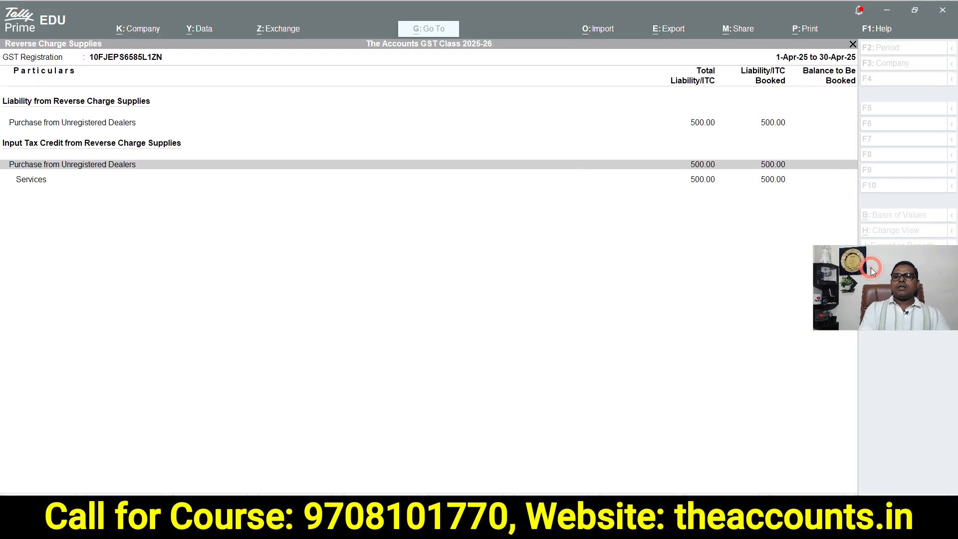
left_click_drag(870, 267, 863, 25)
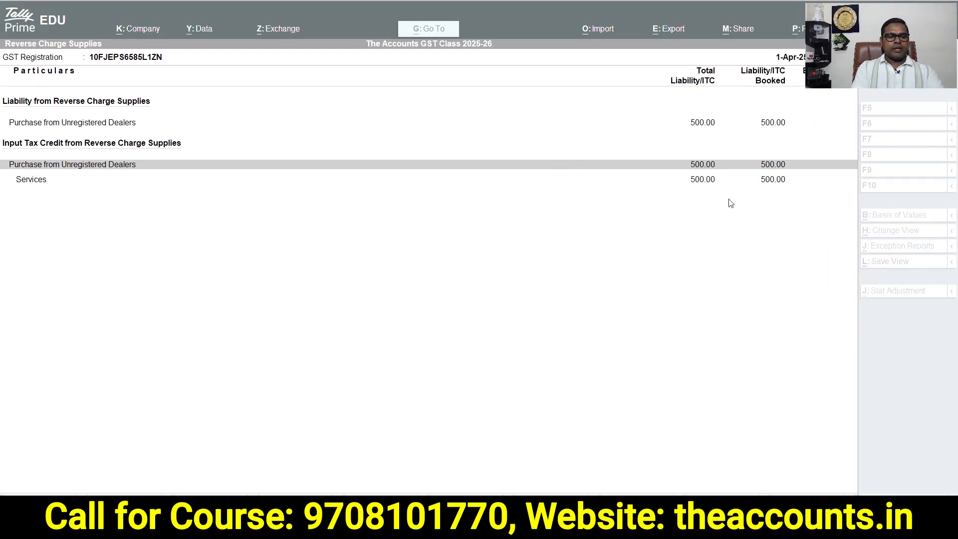
Review the IGST ledger vouchers again via the Balance Sheet's Duties & Taxes group
key("Escape")
key("Escape")
key("Escape")
key("Escape")
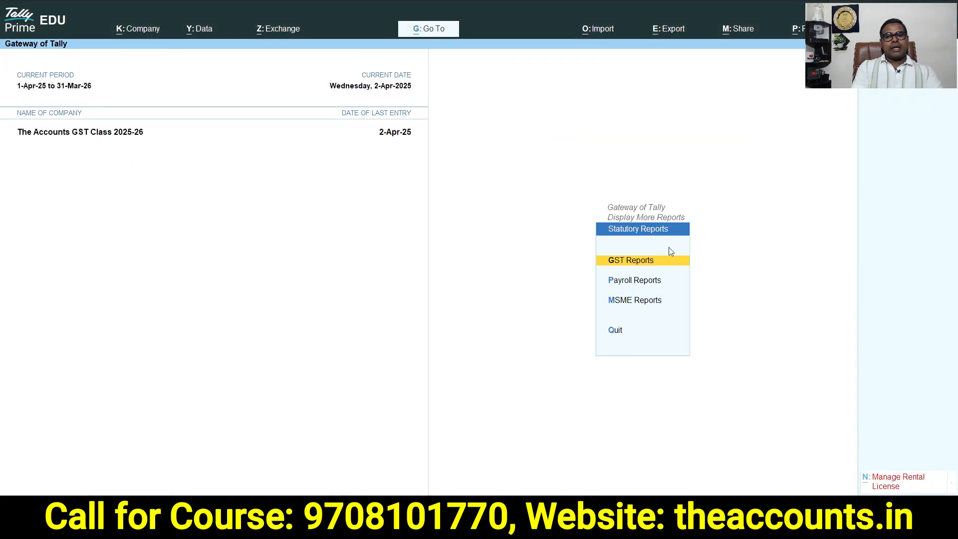
key("b")
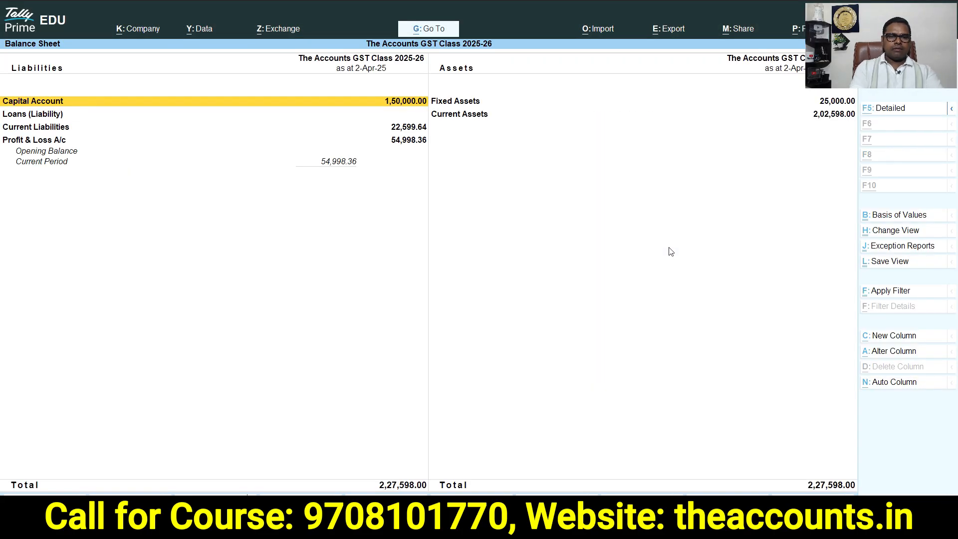
key("alt+F5")
key("Down")
key("Down")
key("Down")
key("Down")
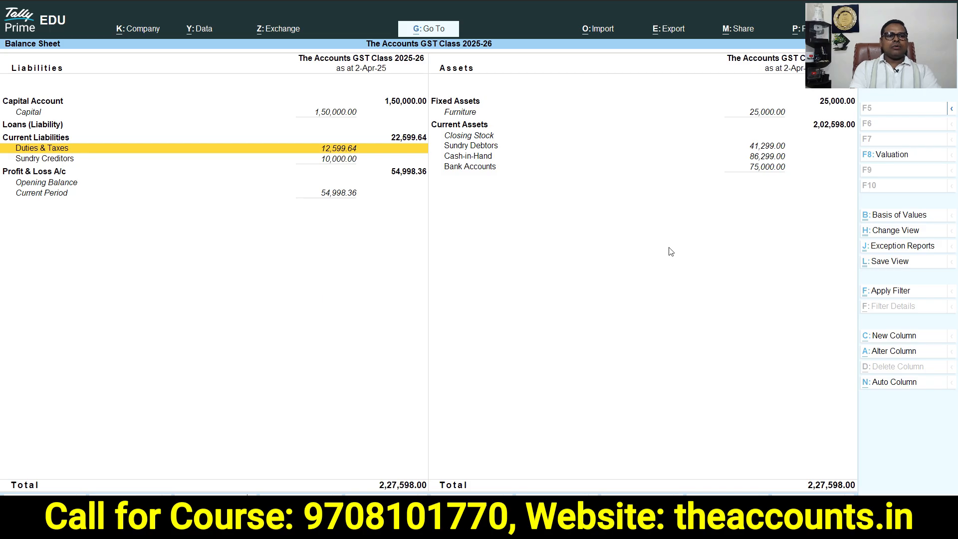
key("Return")
key("Down")
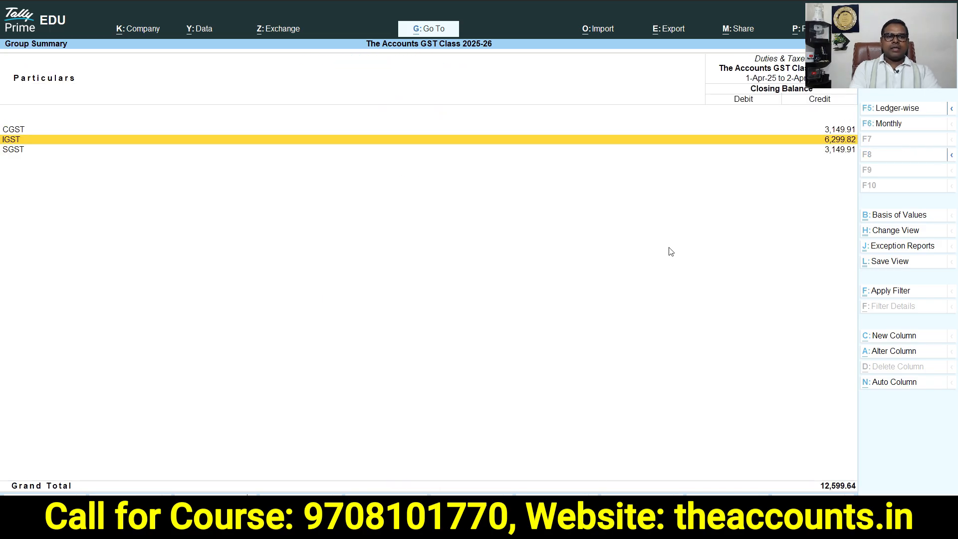
key("Return")
key("Return")
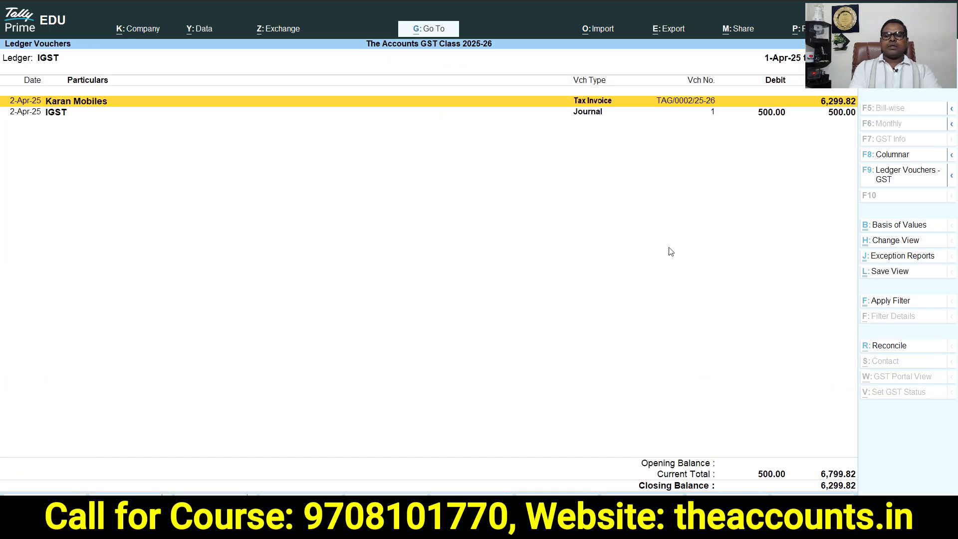
Highlight the IGST journal entry in the ledger vouchers, then close the reports back to the Gateway
left_click(770, 112)
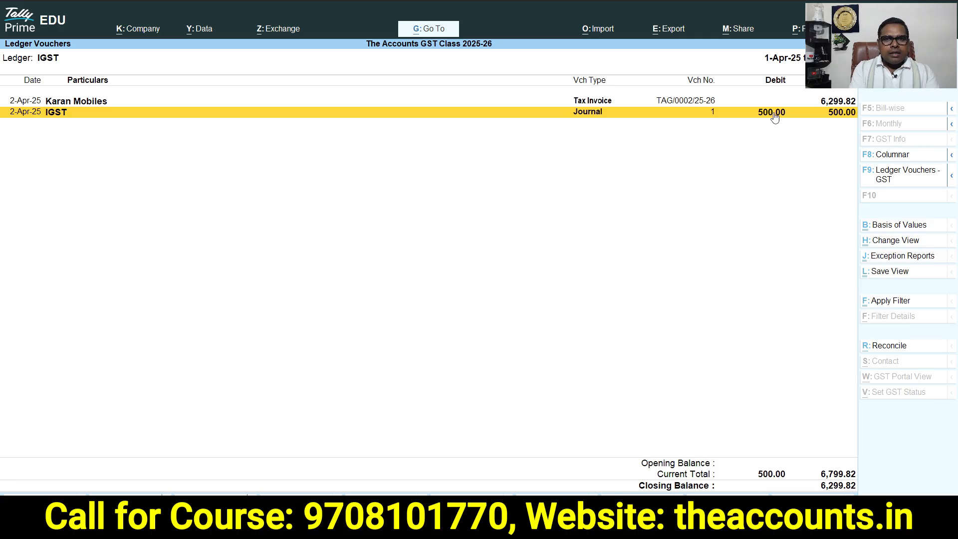
key("Escape")
key("Escape")
key("Escape")
key("Escape")
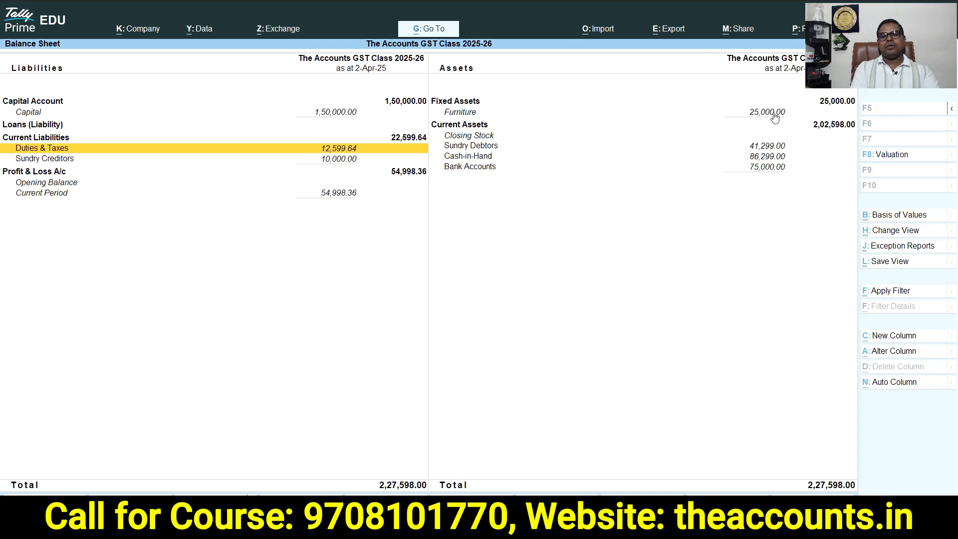
key("Escape")
Start a payment voucher and debit the IGST ledger with 500
key("v")
key("F7")
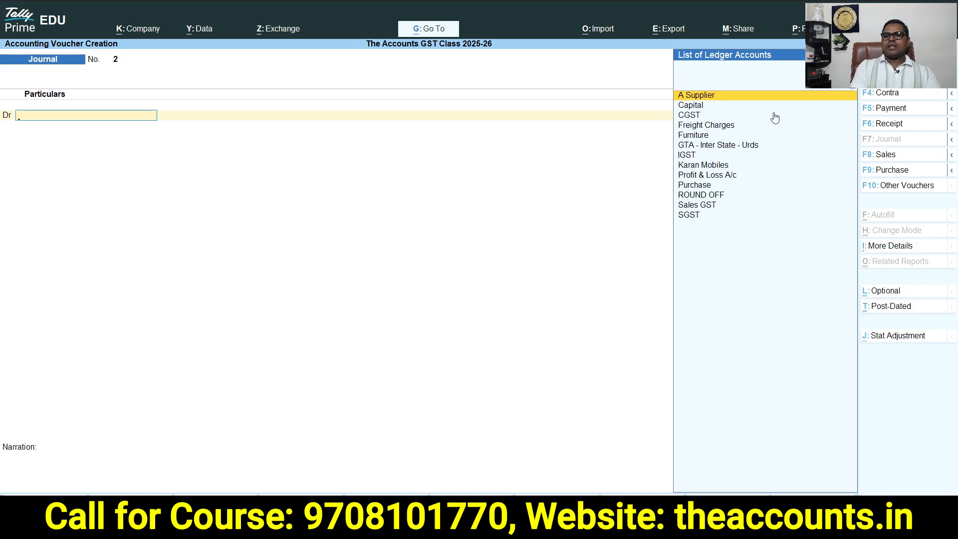
left_click(887, 107)
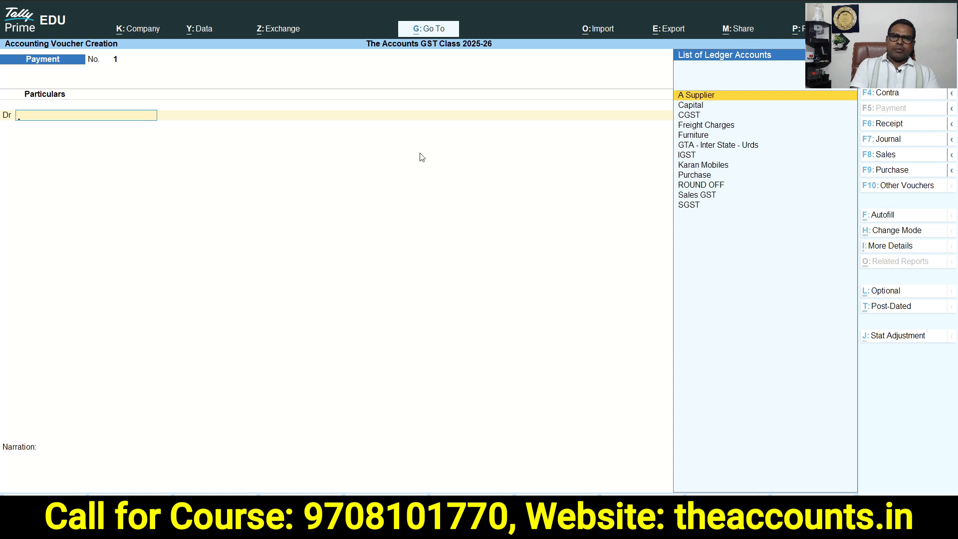
type("igst")
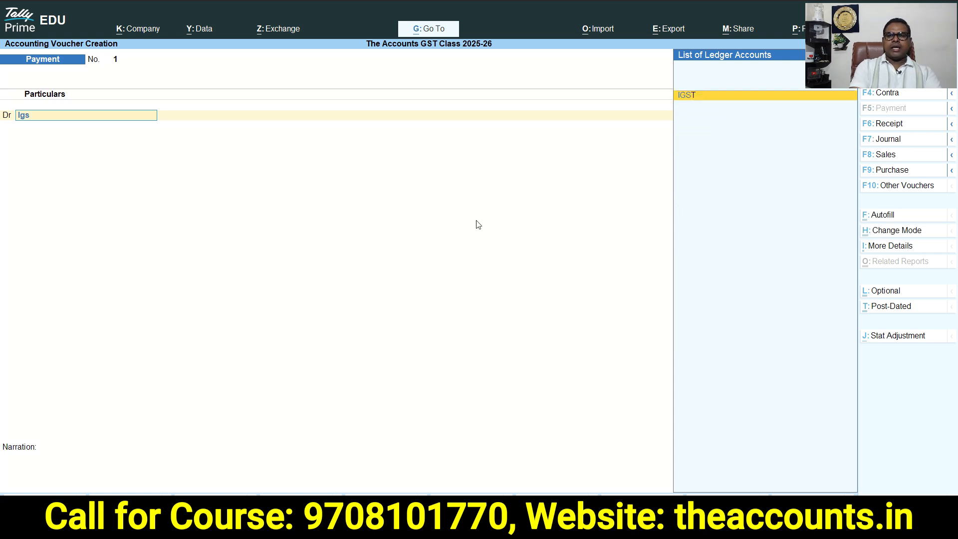
key("Return")
type("500")
key("Return")
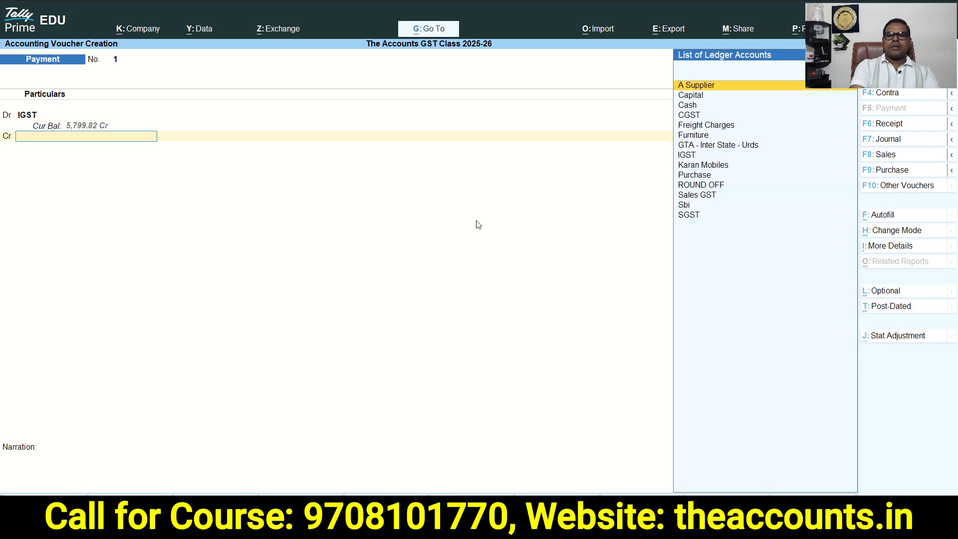
Credit the Sbi bank ledger with 500, accept the payment voucher and return to the Gateway
type("sbi")
key("Return")
key("Return")
key("Return")
key("Return")
key("Return")
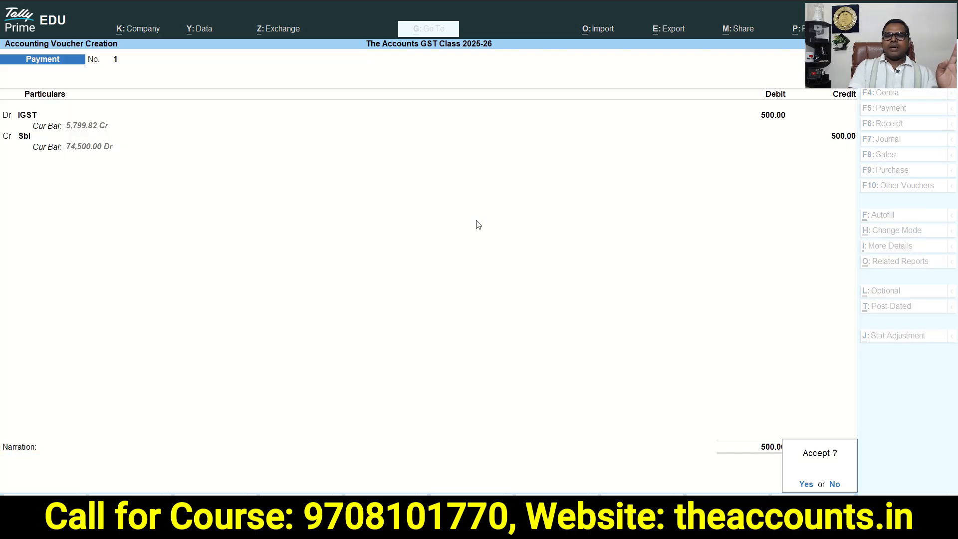
key("Return")
key("Escape")
key("Escape")
key("Escape")
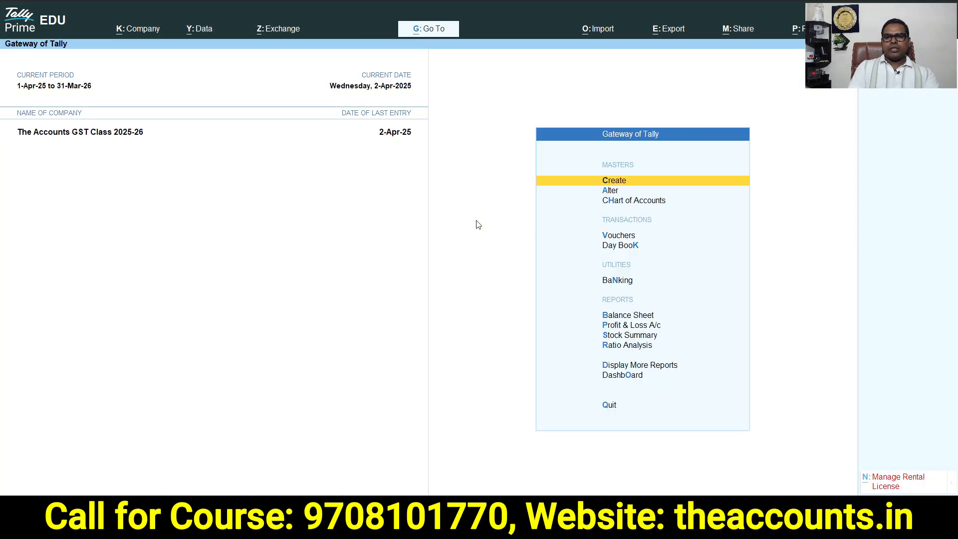
Open the IGST ledger vouchers through the Balance Sheet's Duties & Taxes group to check the new payment entry
key("b")
key("alt+F5")
key("Down")
key("Down")
key("Down")
key("Down")
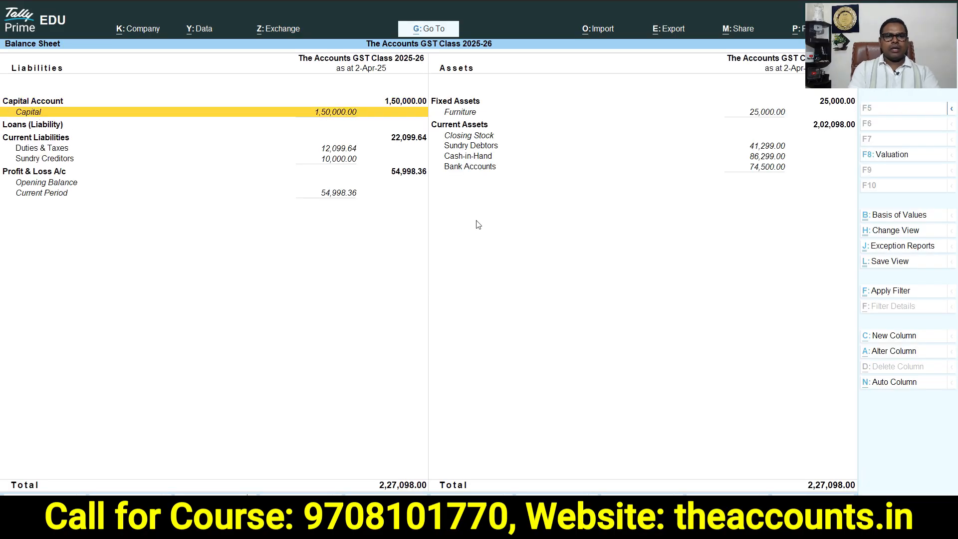
key("Return")
key("Down")
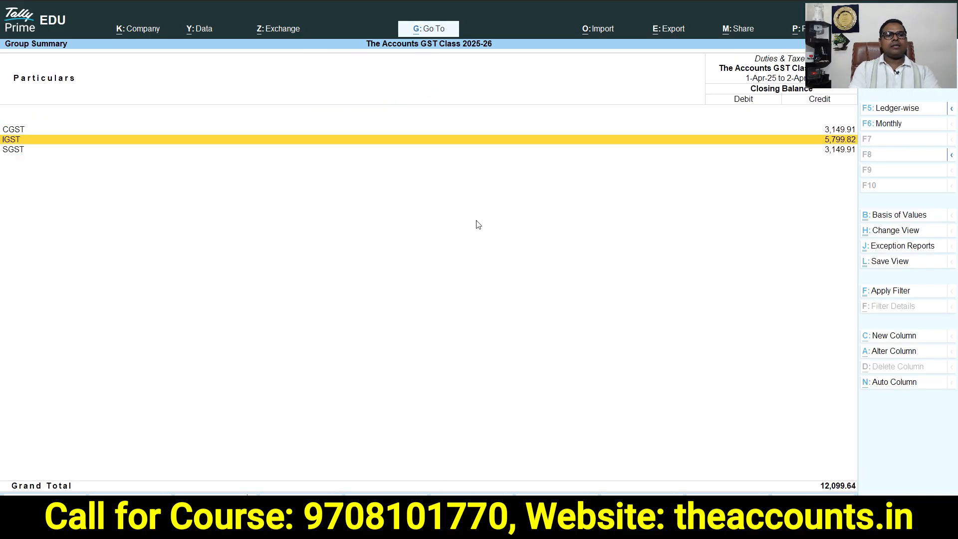
key("Return")
key("Return")
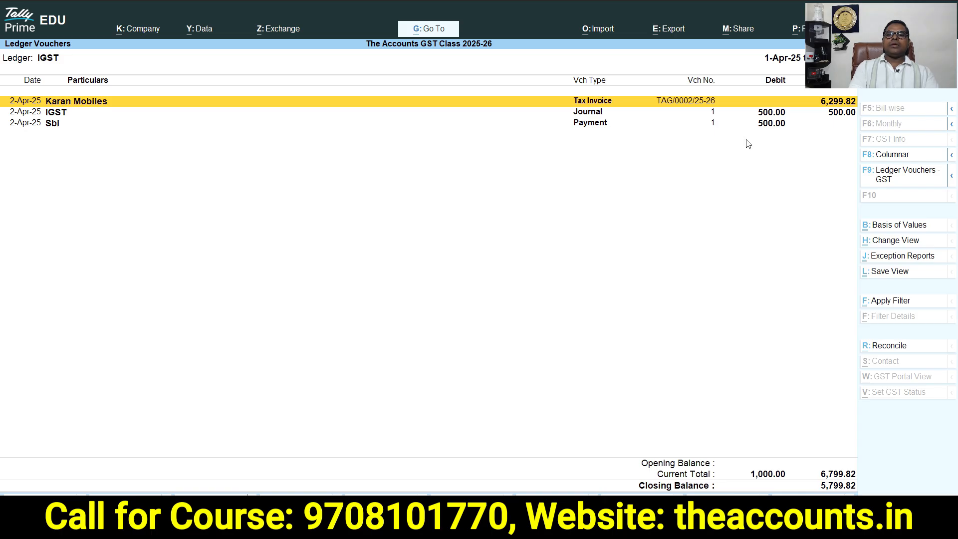
left_click(768, 128)
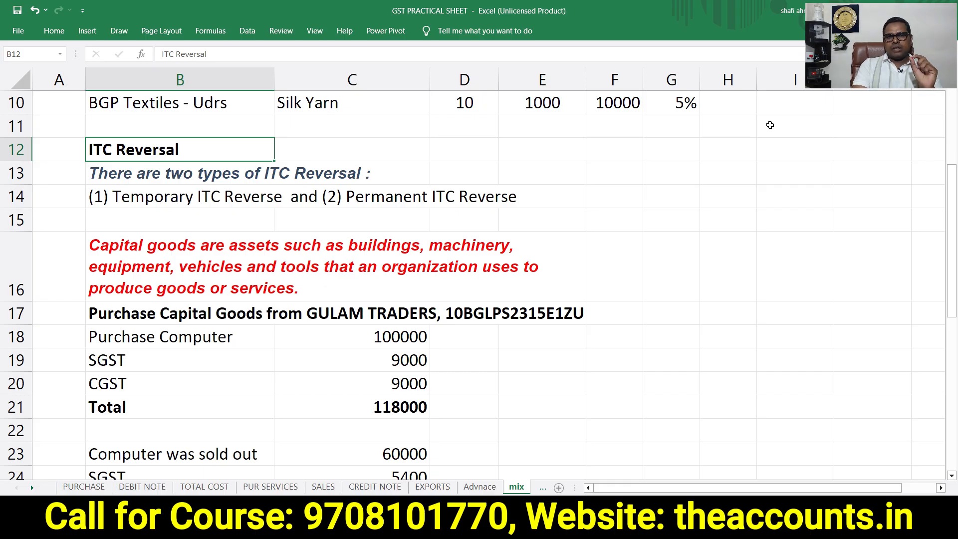
Switch to the Excel GST practice sheet and move down through the ITC Reversal notes
key("Down")
key("Down")
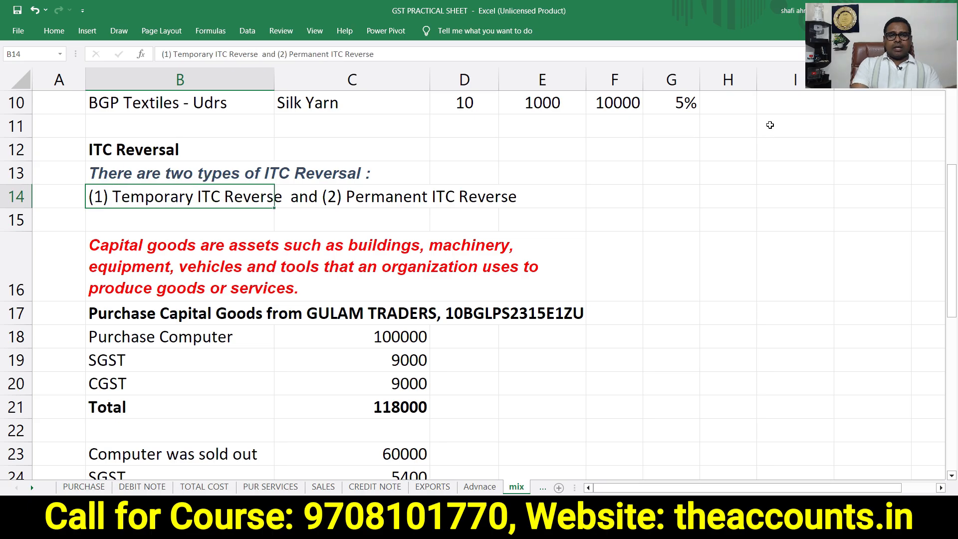
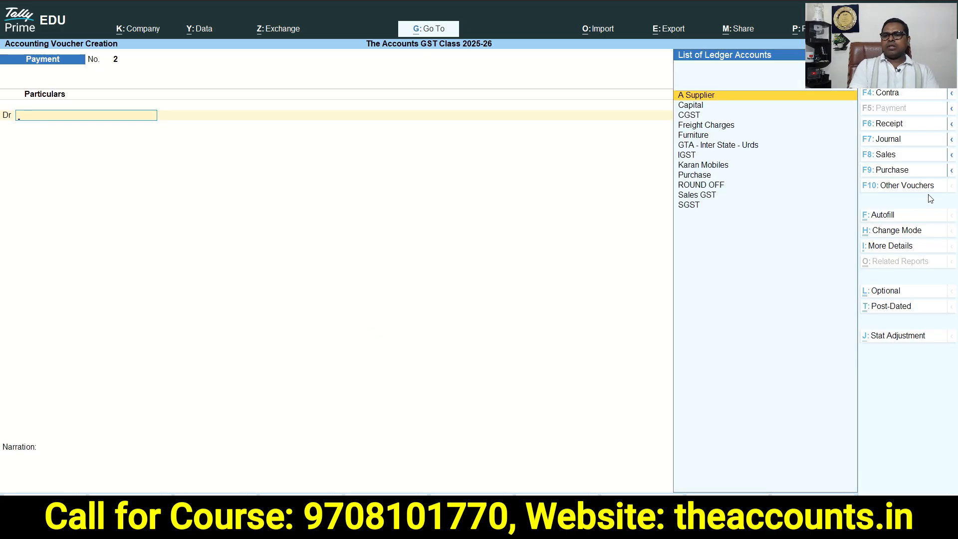
Switch to a purchase voucher and enter supplier invoice number 120, accepting the date
left_click(914, 174)
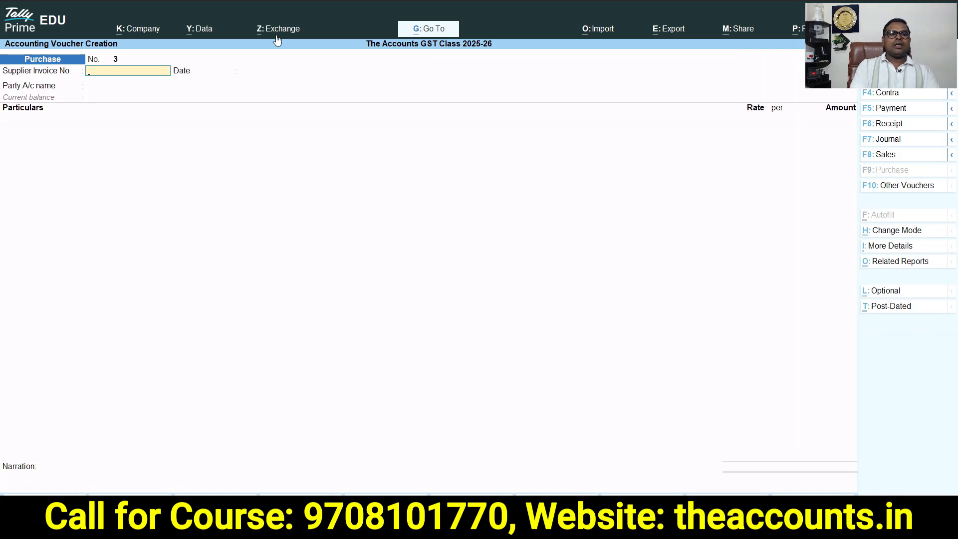
type("120")
key("Return")
key("Return")
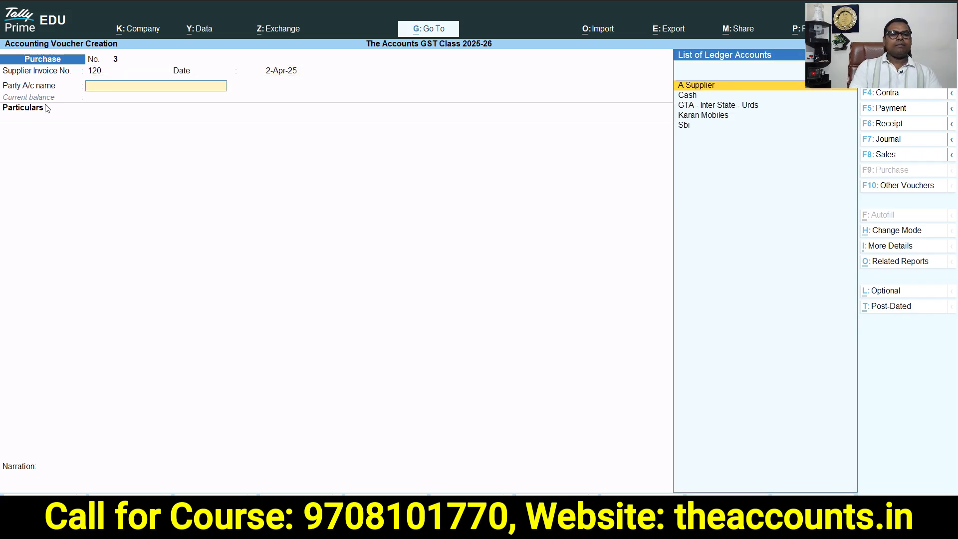
Create the party ledger Gulam Traders under Sundry Creditors with state Bihar, taking the name from the practice sheet
key("alt+c")
key("alt+Tab")
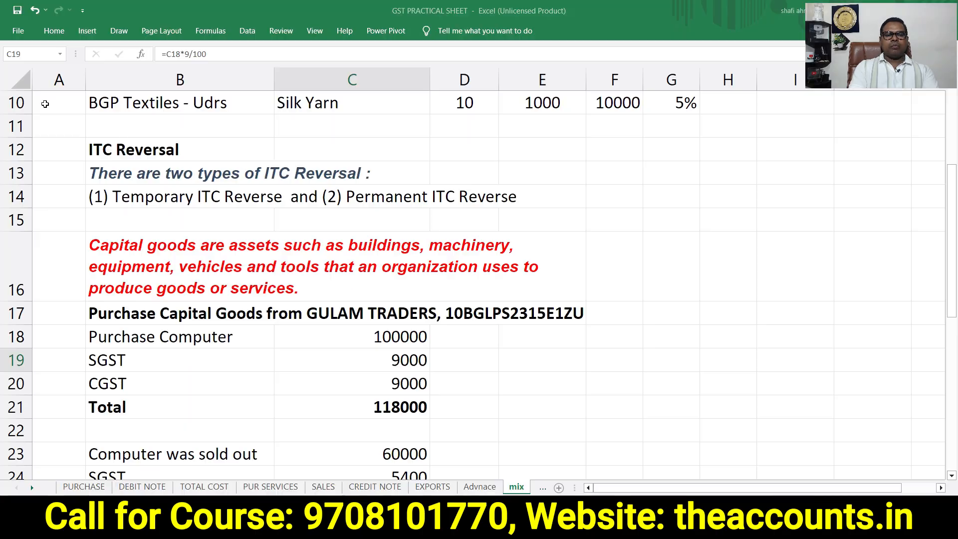
key("Up")
key("Up")
key("Left")
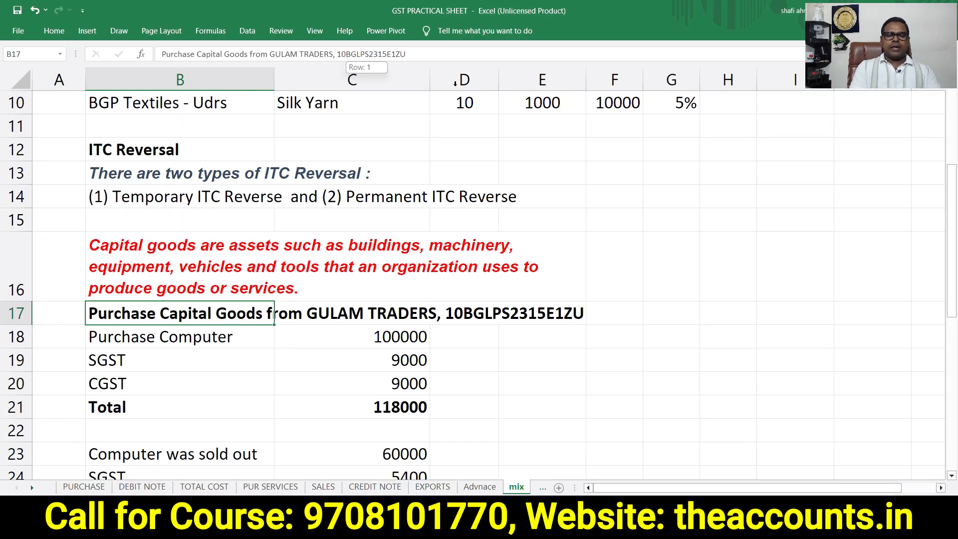
key("alt+Tab")
key("Return")
key("Return")
Set the registration type to Regular, paste the supplier's GSTIN, save the ledger and accept the receipt details
key("Return")
key("Return")
key("Return")
key("Return")
key("Return")
key("Return")
key("Return")
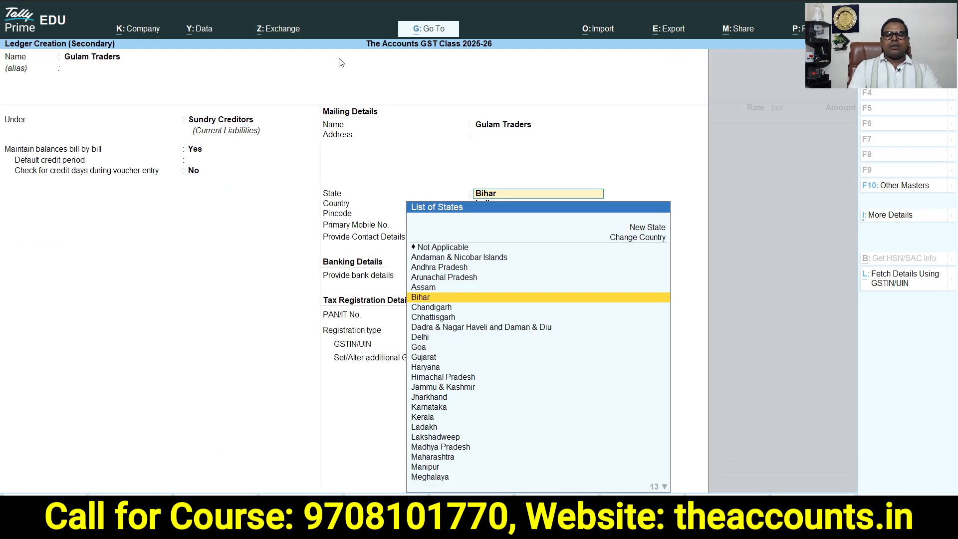
key("Return")
key("Return")
key("Return")
key("Return")
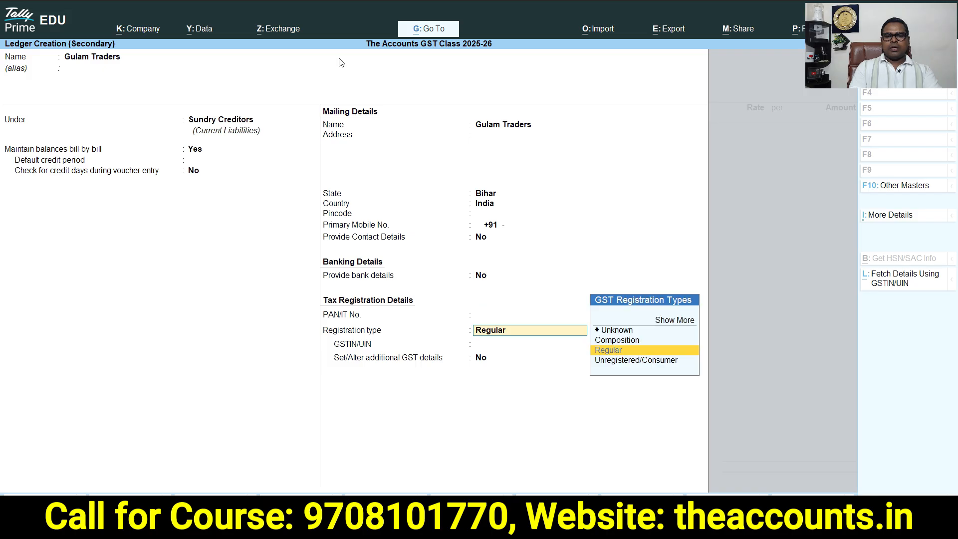
key("ctrl+alt+v")
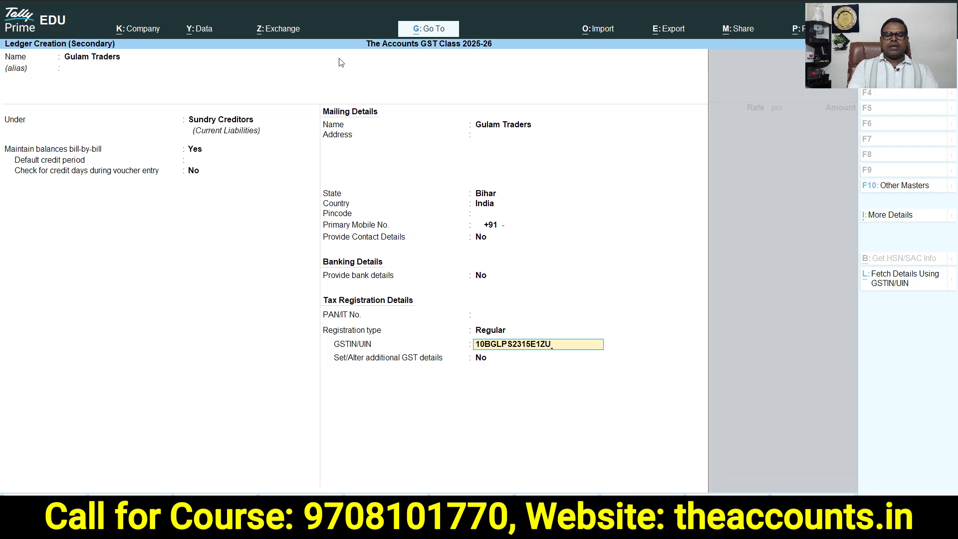
key("Return")
key("Return")
key("Return")
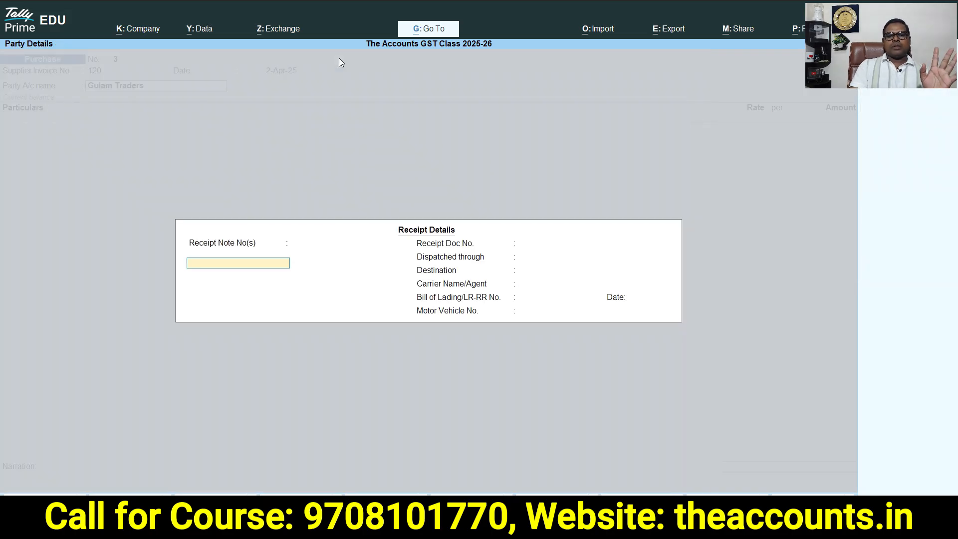
key("ctrl+a")
key("ctrl+a")
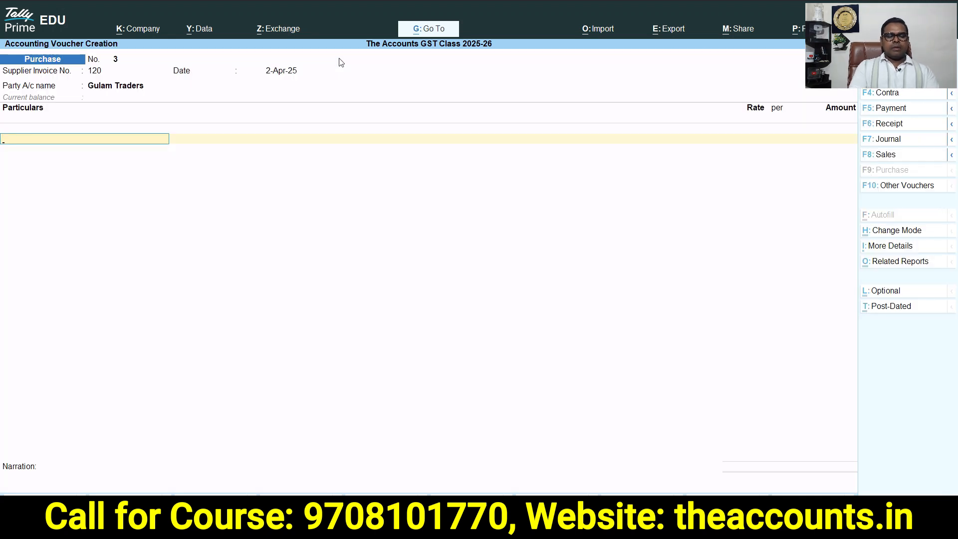
Start creating a Computer ledger for the purchase line under the Fixed Assets group
key("alt+c")
type("Computer")
key("Return")
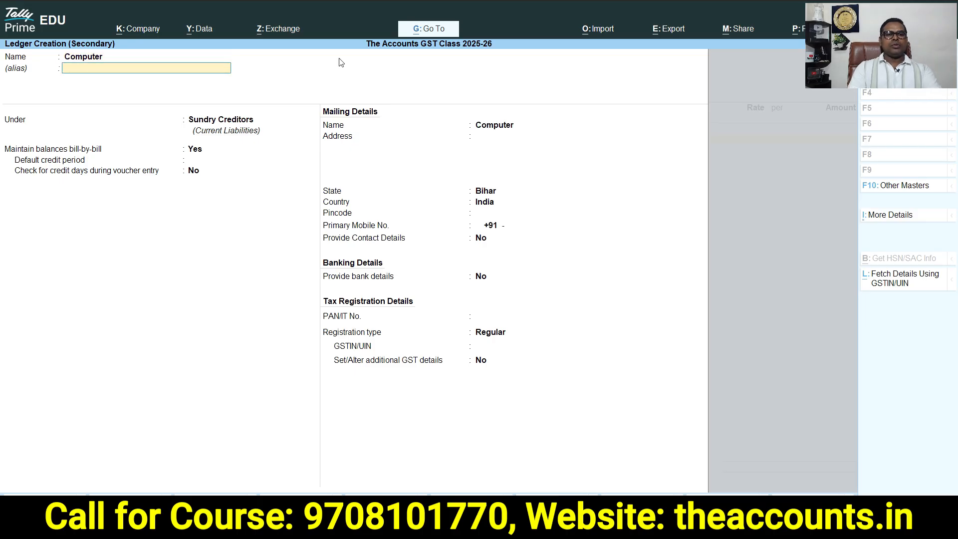
key("Return")
type("fix")
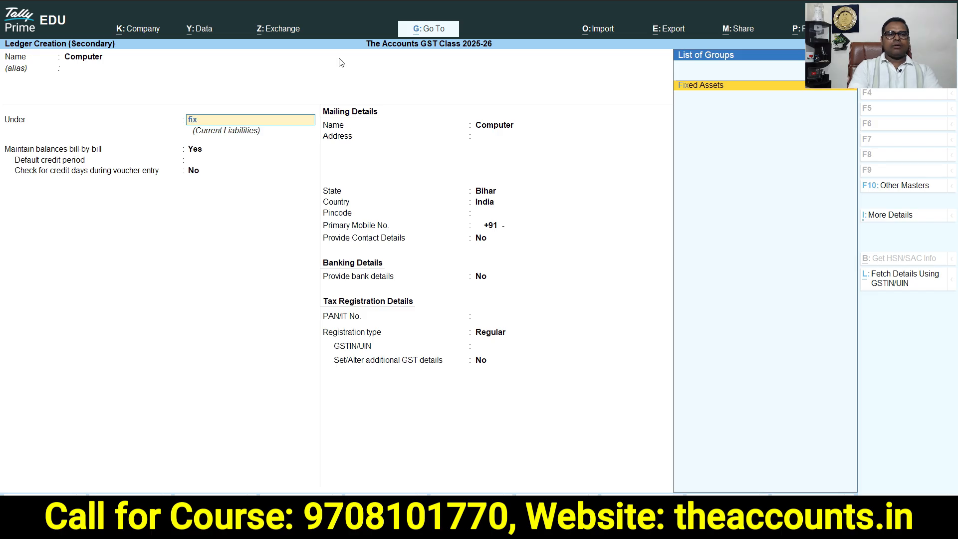
key("Return")
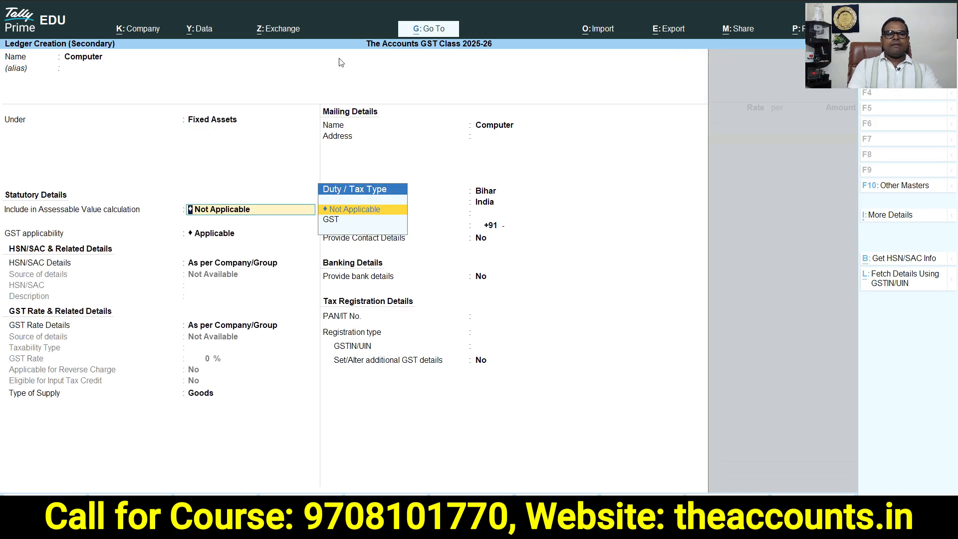
Keep assessable value Not Applicable and specify HSN/SAC details with code 5701 and GST rate details for Computer
left_click(348, 212)
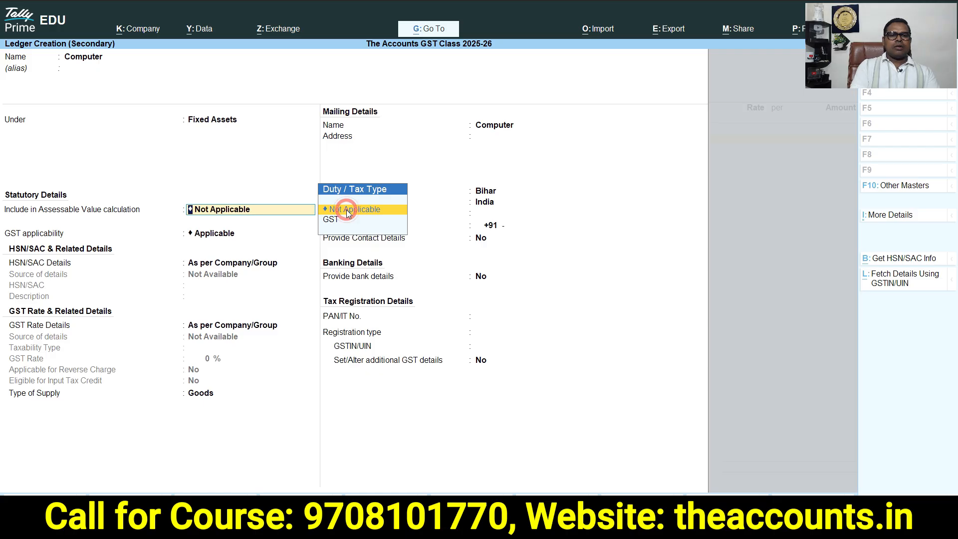
left_click(201, 234)
key("Down")
key("Return")
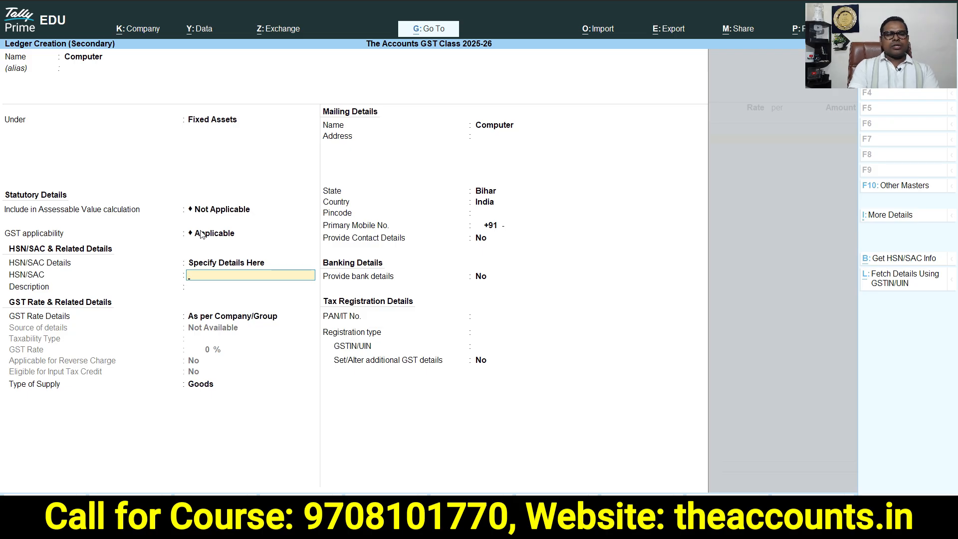
key("alt+Tab")
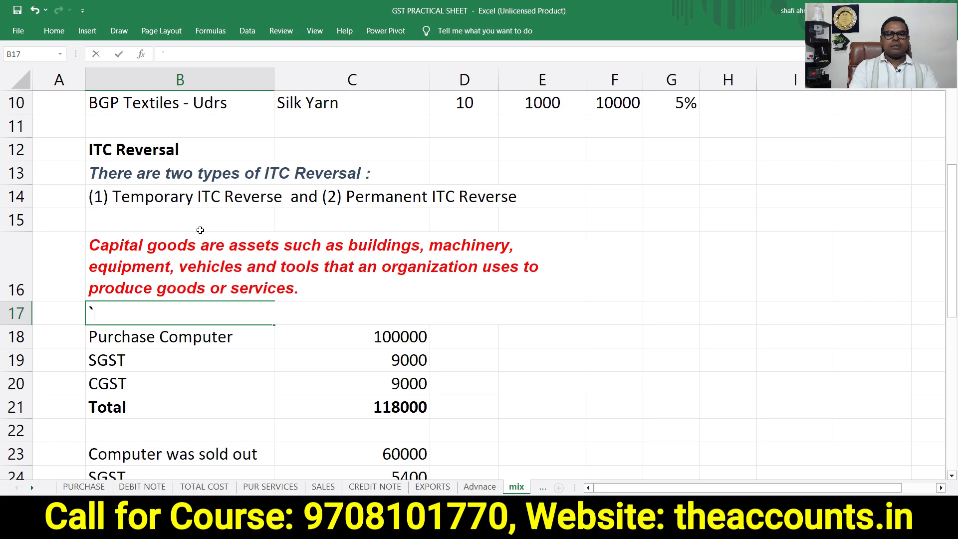
key("alt+Tab")
key("Down")
key("Return")
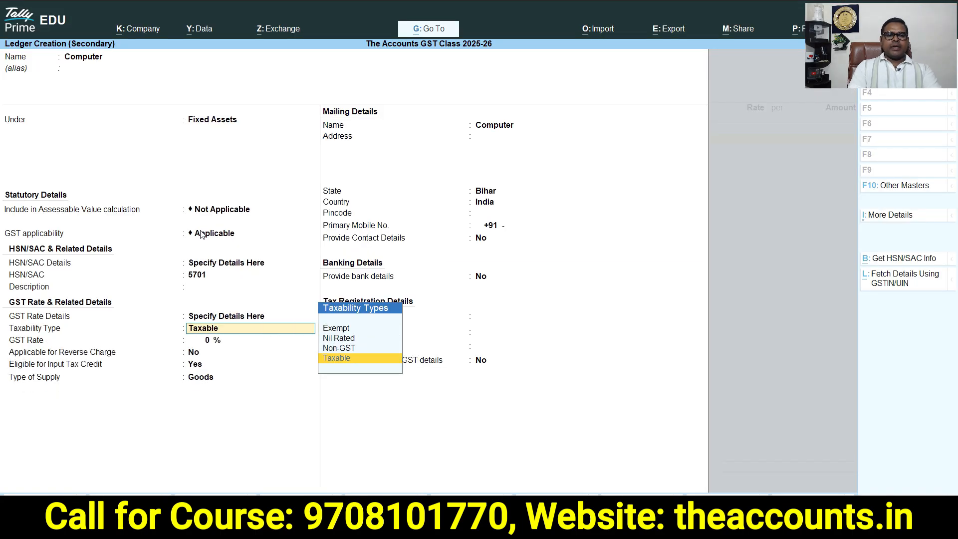
Set taxability Taxable and GST rate 18%, then save the Computer ledger into the voucher line
key("Return")
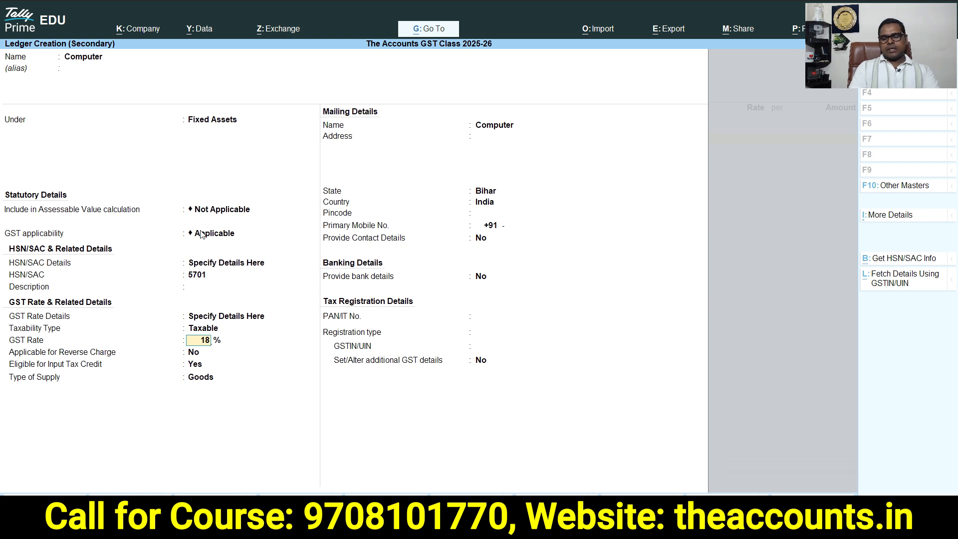
type("18")
key("Return")
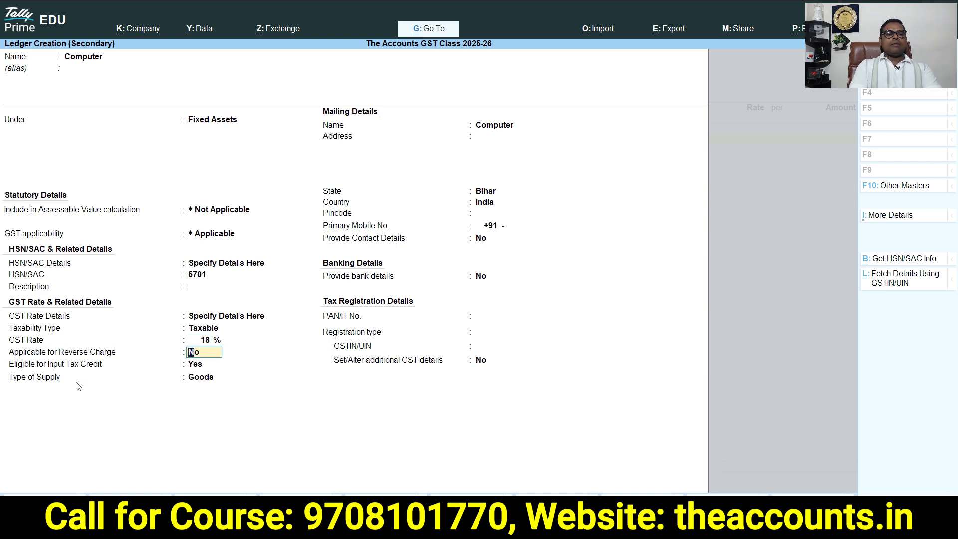
key("Return")
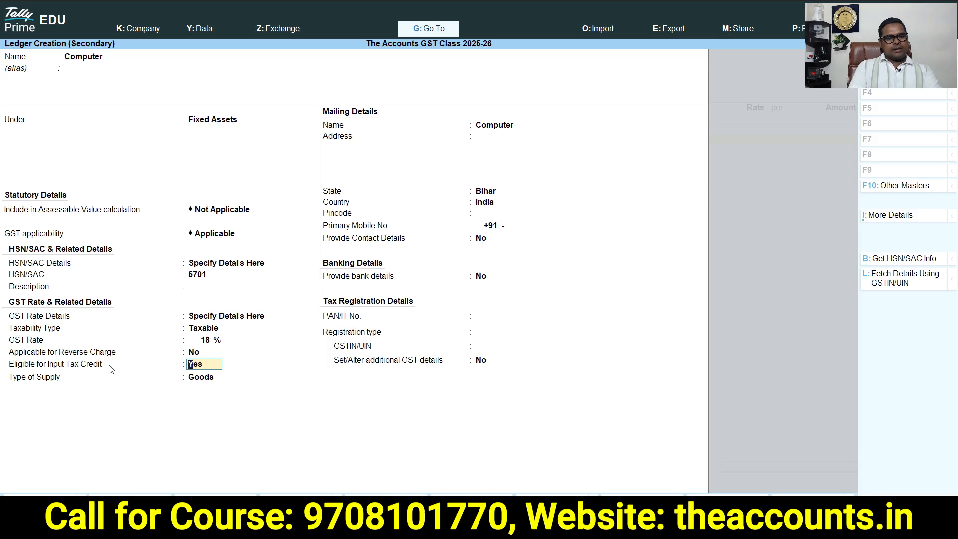
key("Return")
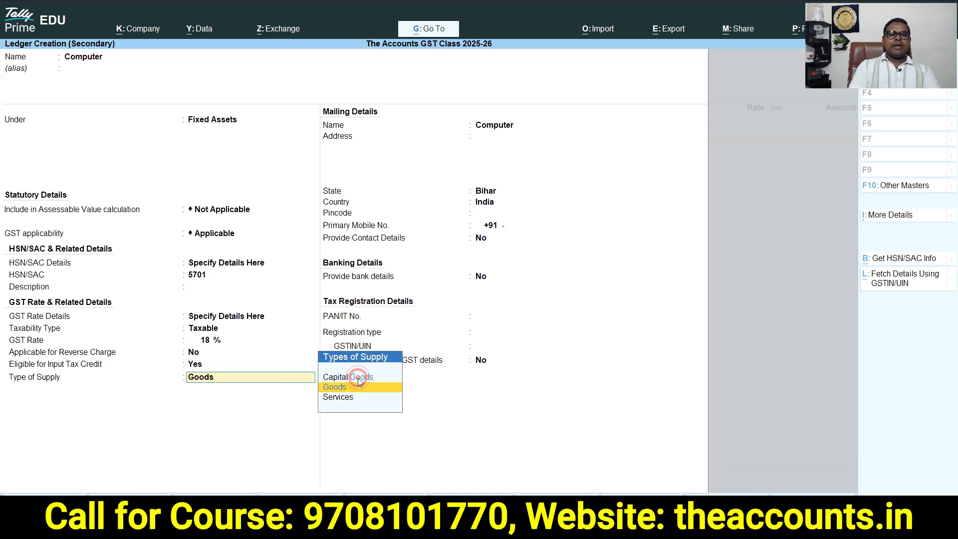
key("Return")
key("Return")
key("ctrl+a")
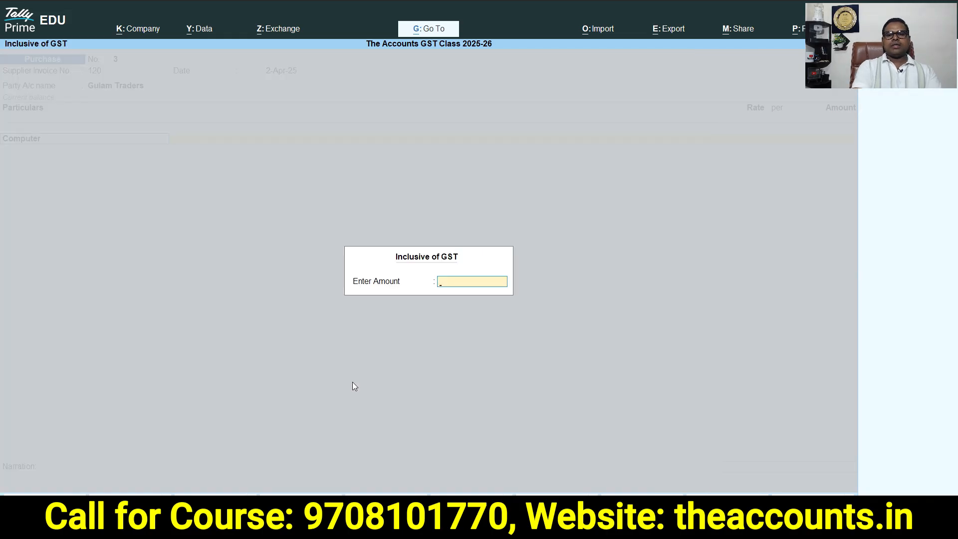
Skip the inclusive-of-GST amount and enter 10000 as the Computer line amount
key("Return")
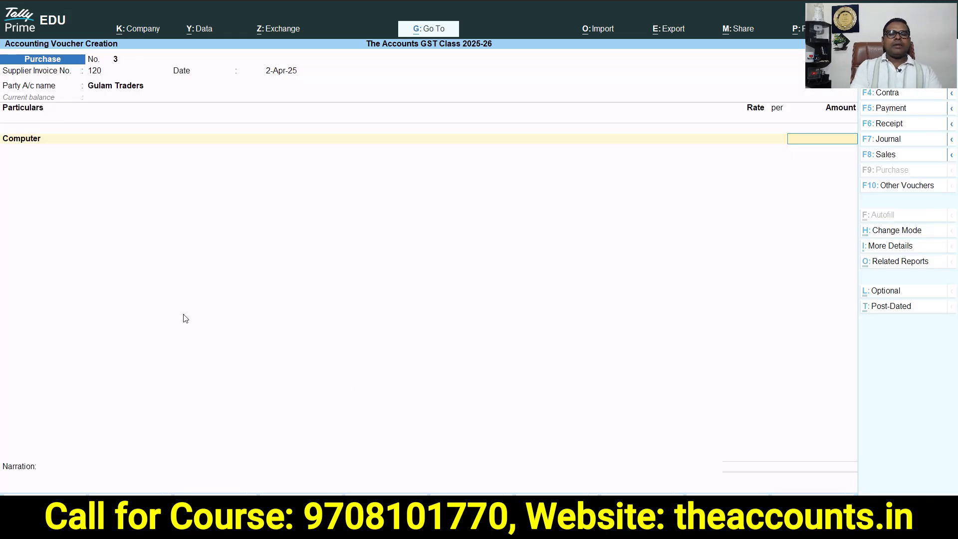
key("alt+Tab")
key("Right")
key("Up")
key("Left")
key("alt+Tab")
type("1000")
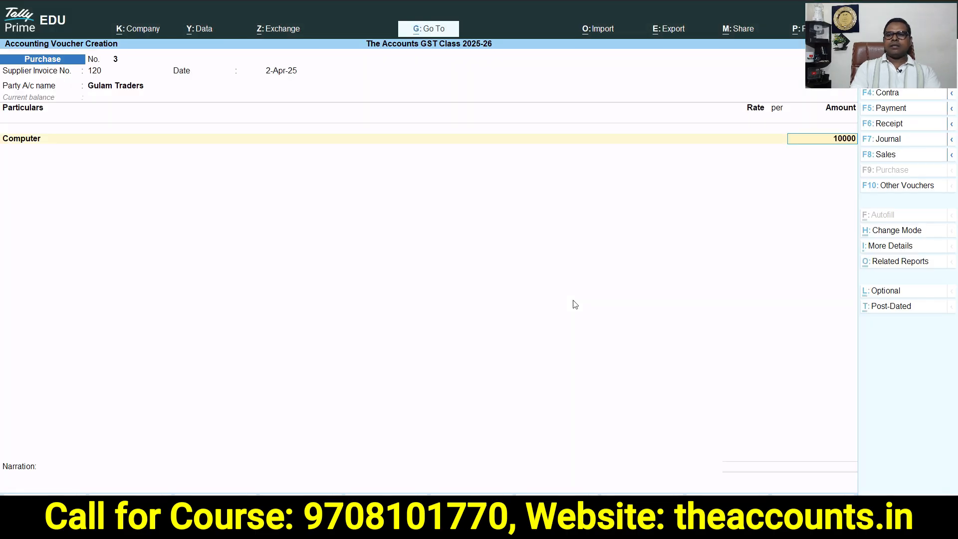
key("Return")
key("Return")
key("Return")
key("Up")
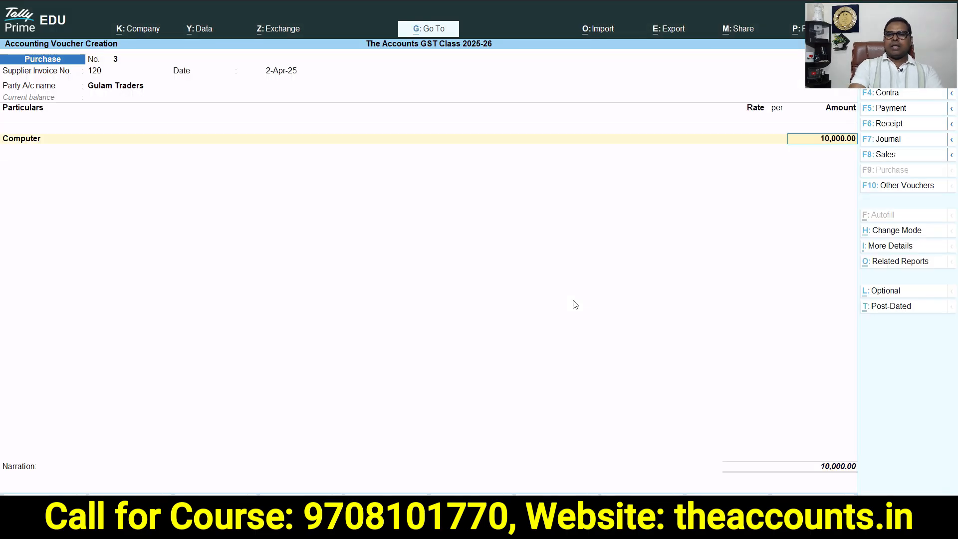
Add the SGST and CGST ledgers as tax lines in the purchase voucher
key("Return")
key("Return")
key("Return")
type("Sgst")
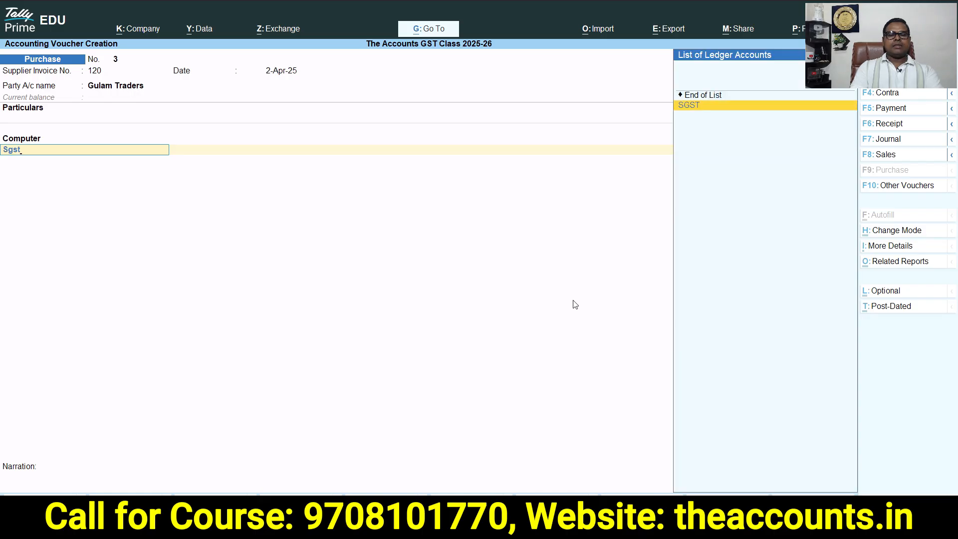
key("Return")
key("Return")
type("Cgs")
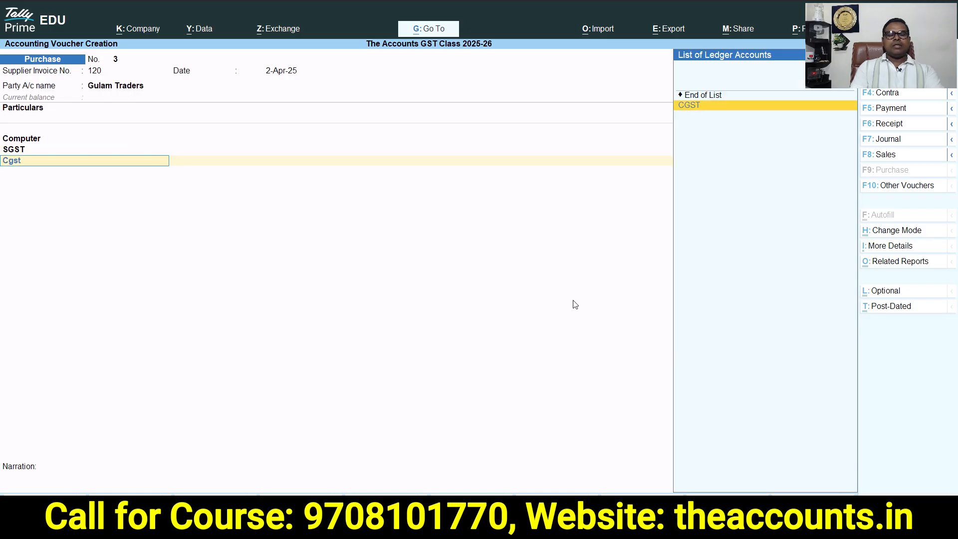
type("t")
key("Return")
Change the Computer line amount to 100000
left_click(826, 140)
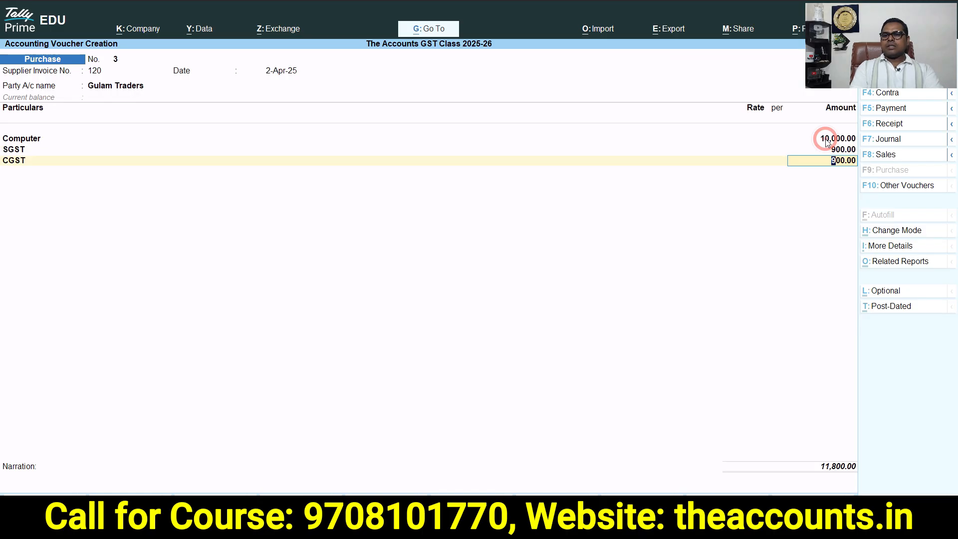
type("10000")
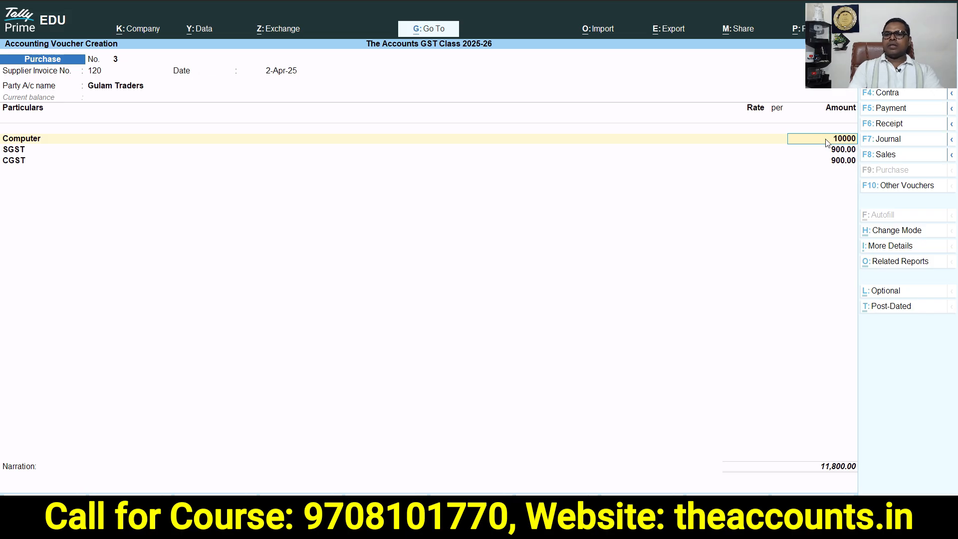
type("0")
Accept the bill-wise new reference 120 for Gulam Traders and save the purchase voucher
key("Return")
key("Return")
key("Return")
key("Return")
key("Return")
key("Return")
key("Return")
key("Return")
key("Return")
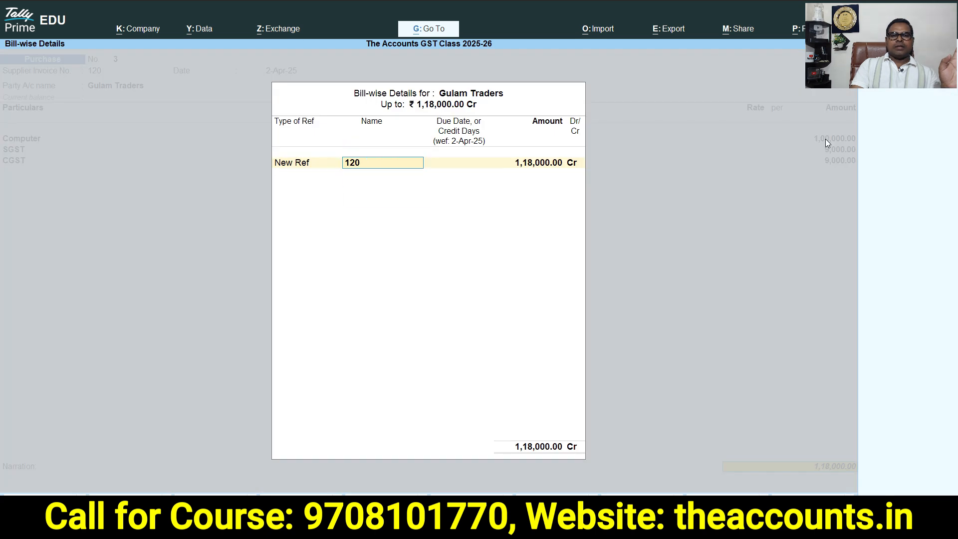
key("Return")
key("Return")
key("Return")
key("Return")
key("Return")
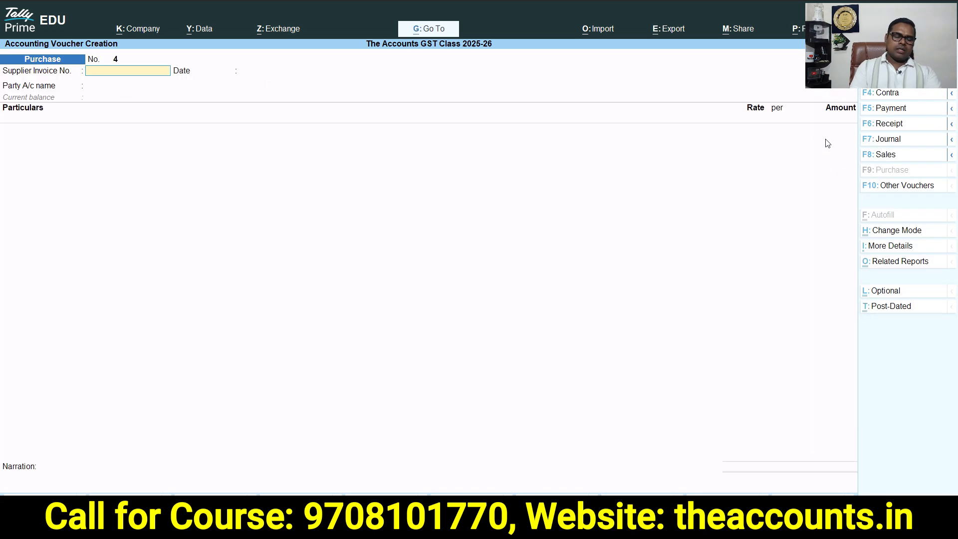
Leave voucher entry and open the GSTR-3B report from GST Reports
key("Escape")
key("Escape")
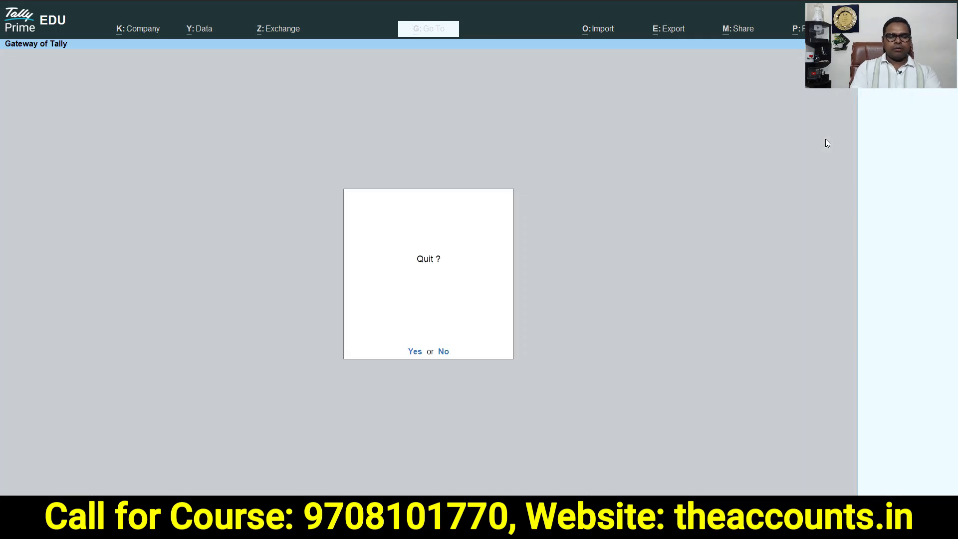
key("Escape")
key("d")
key("u")
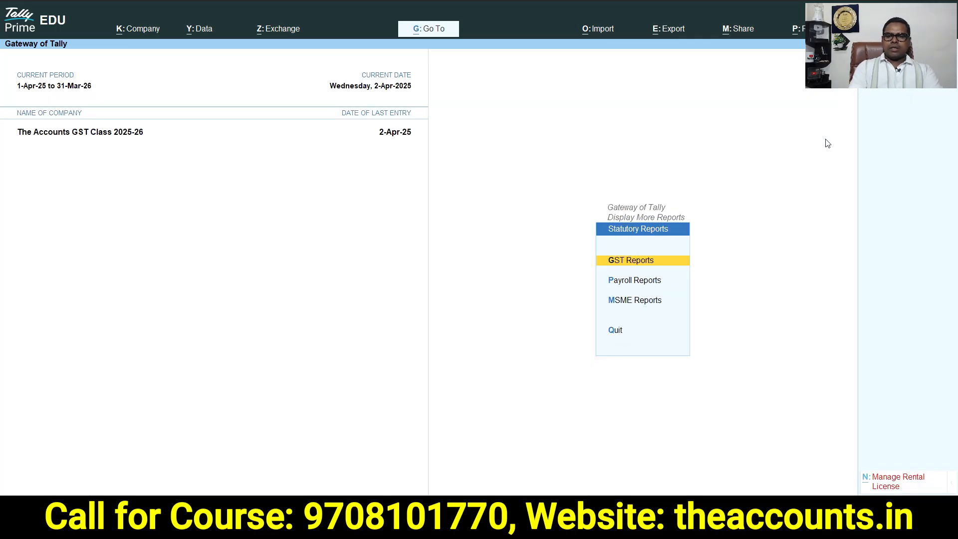
key("g")
key("Down")
key("Down")
key("Down")
key("Up")
key("Up")
key("Down")
key("Return")
key("alt")
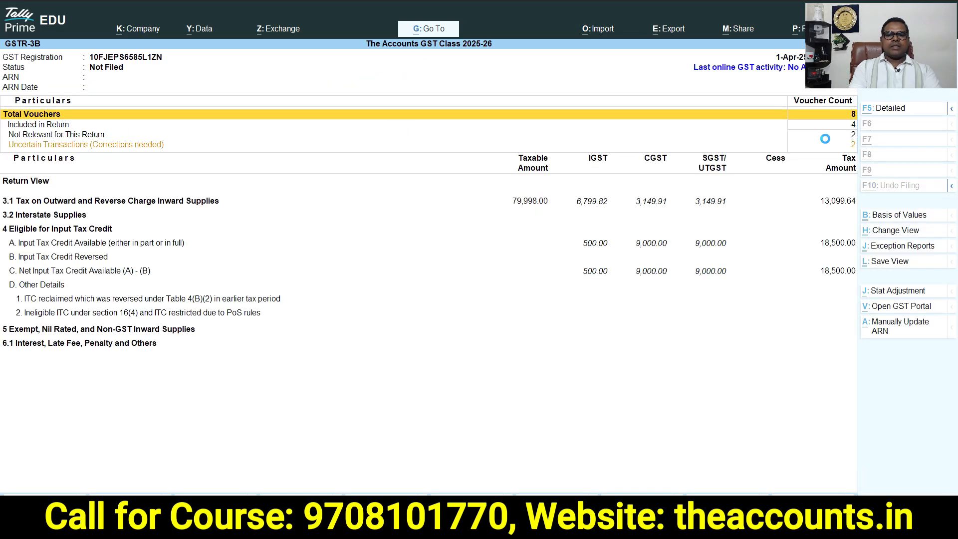
Switch GSTR-3B to the detailed view and open the vouchers under All other Input Tax Credit
key("alt+F5")
key("Down")
key("Down")
key("Down")
key("Down")
key("Down")
key("Down")
key("Down")
key("Down")
key("Down")
key("Down")
key("Down")
key("Down")
key("Down")
key("Down")
key("Down")
key("Down")
key("Down")
key("Down")
key("Down")
key("Down")
key("Up")
key("Up")
key("Up")
key("Up")
key("Up")
key("Up")
key("Up")
key("Up")
key("Up")
key("Up")
key("Up")
key("Up")
key("Up")
key("Up")
key("Up")
key("Down")
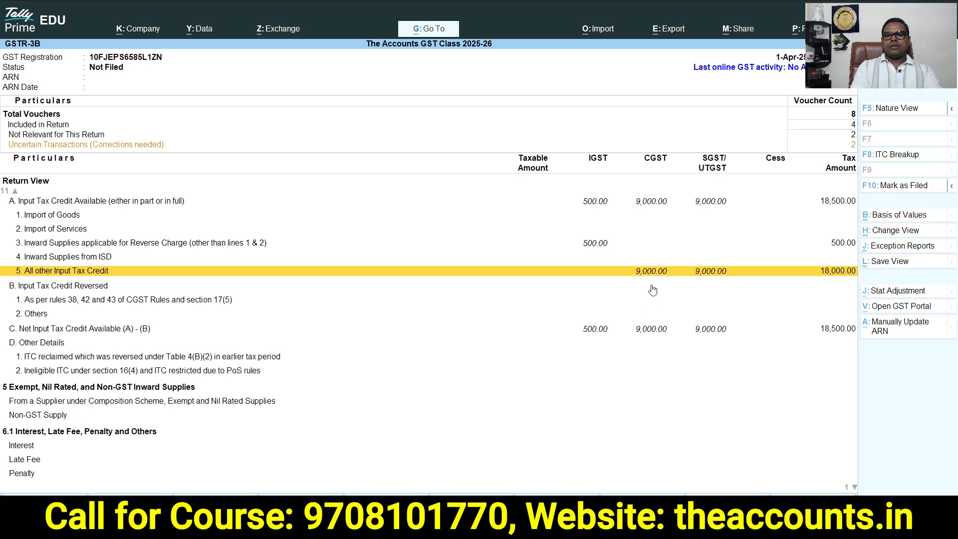
left_click(671, 275)
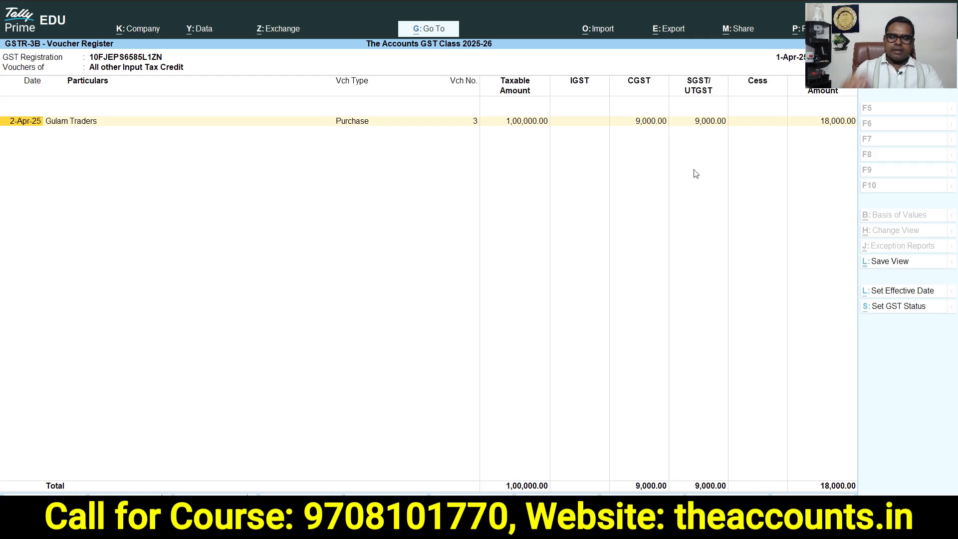
Leave the GSTR-3B report and review the computer sale figures in the GST practice worksheet
key("Escape")
key("Escape")
key("Escape")
key("Escape")
key("Escape")
key("Escape")
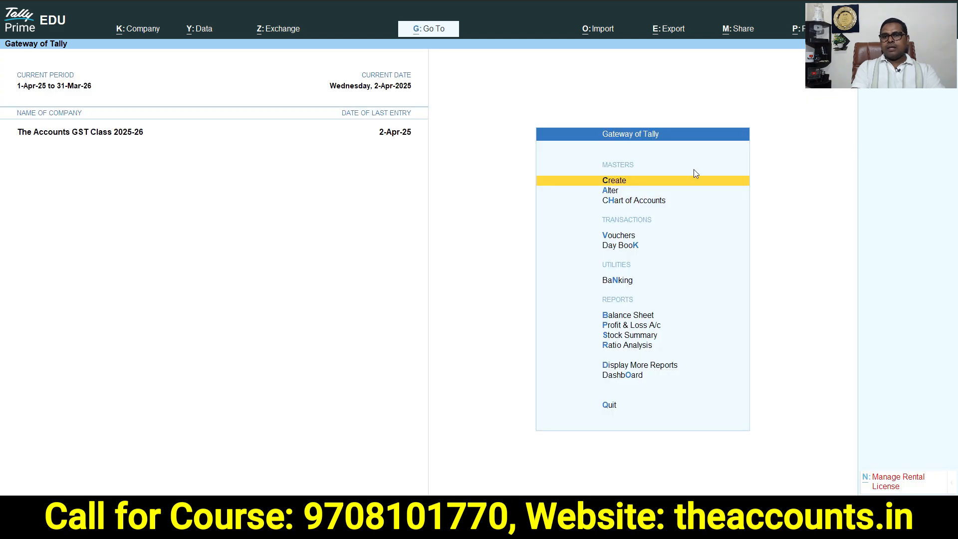
key("alt+Tab")
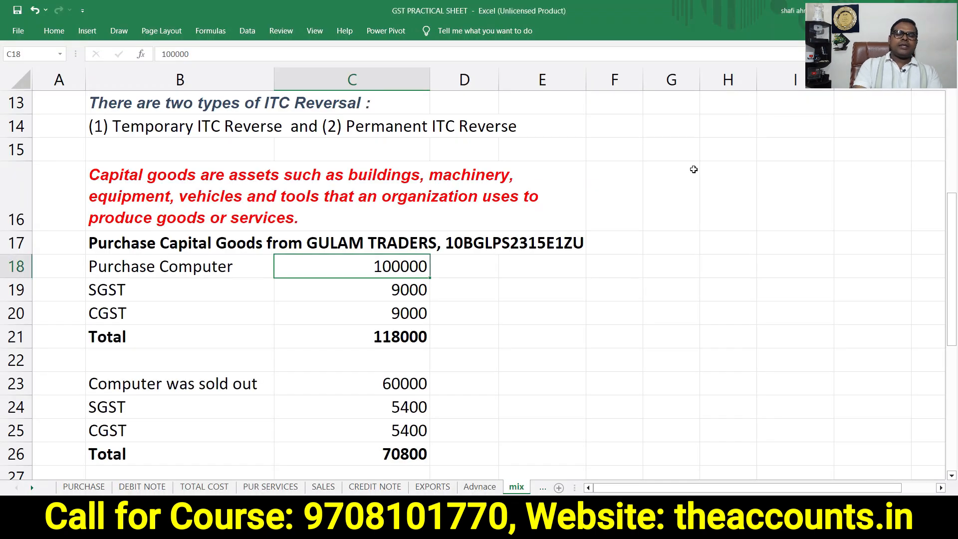
key("Down")
key("Down")
key("Down")
key("Down")
key("Down")
key("Down")
key("Down")
key("Down")
key("Down")
key("Down")
key("Down")
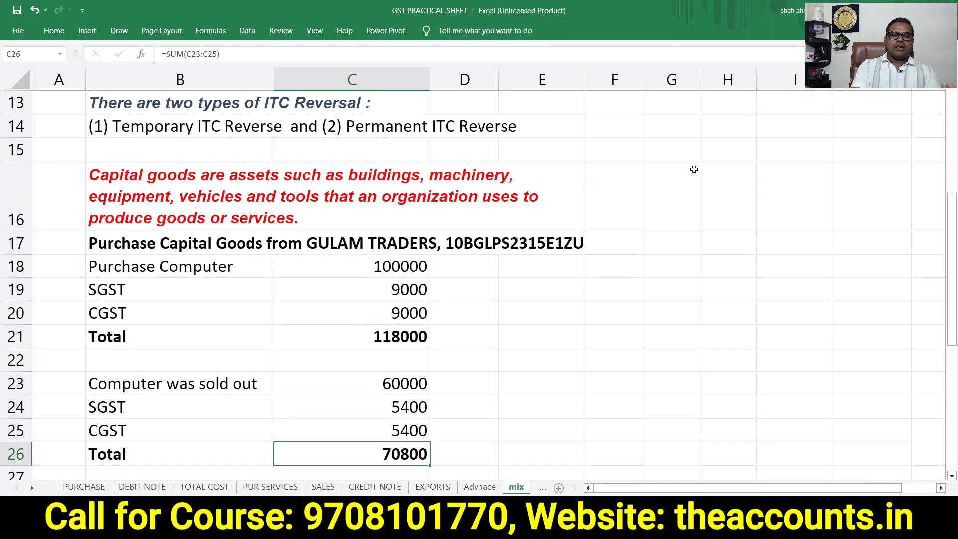
key("Up")
key("Up")
key("Up")
key("Up")
key("Up")
key("Up")
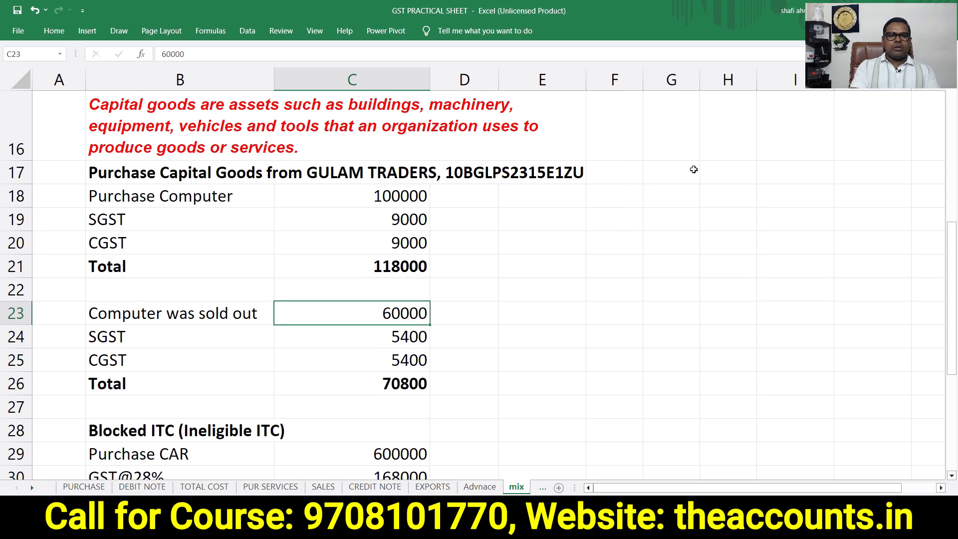
key("Left")
key("Left")
key("Right")
key("Right")
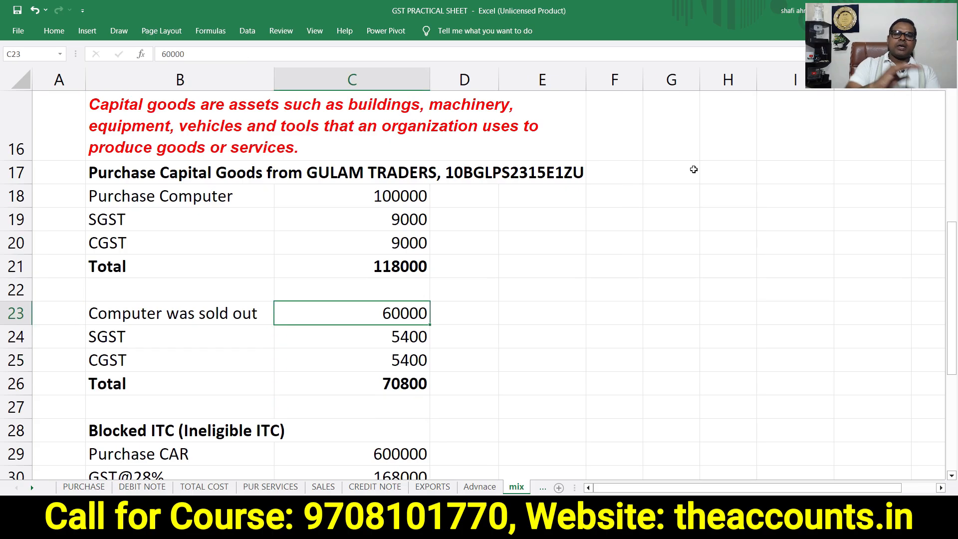
key("Left")
key("Left")
key("Right")
key("Right")
key("Left")
key("Left")
key("Right")
key("Right")
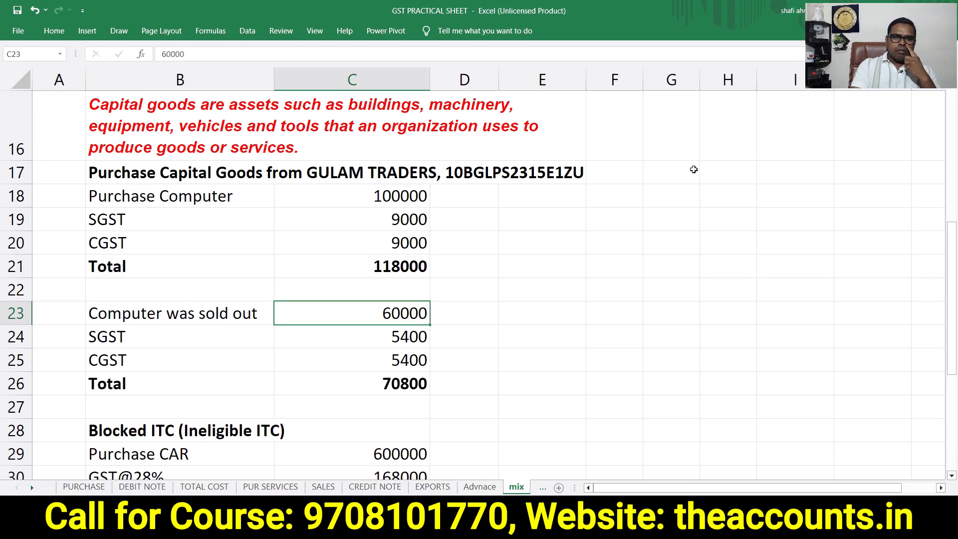
key("Left")
key("Left")
key("Right")
key("Right")
key("Right")
key("Left")
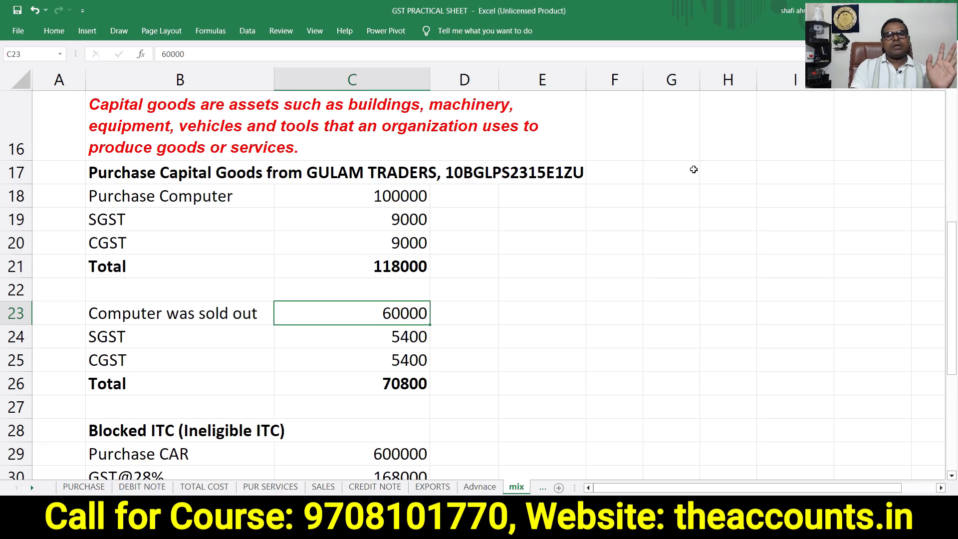
key("Up")
key("Up")
key("Up")
key("Up")
key("Up")
key("Down")
key("Down")
key("Down")
key("Down")
key("Down")
key("Left")
key("Left")
key("Right")
key("Right")
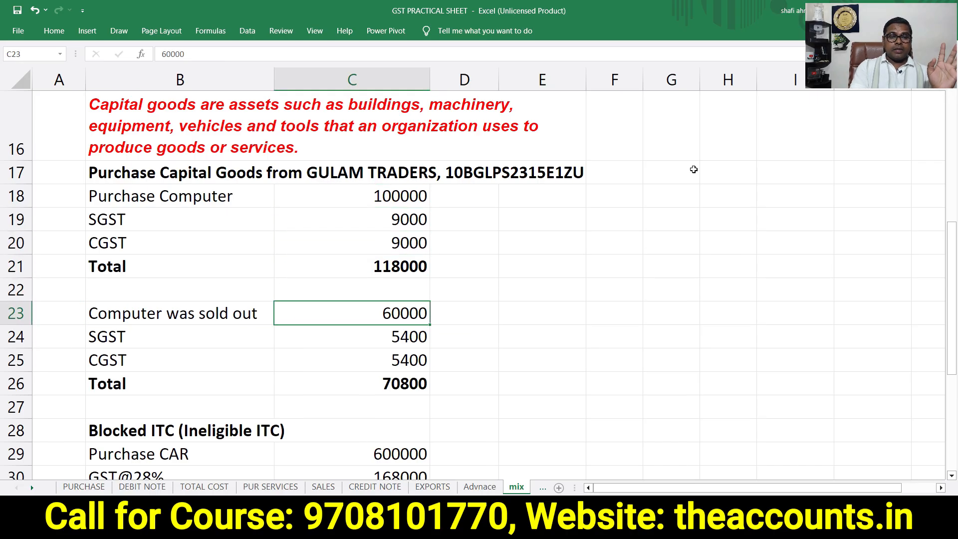
Return to Tally and open a new Sales voucher
key("alt+Tab")
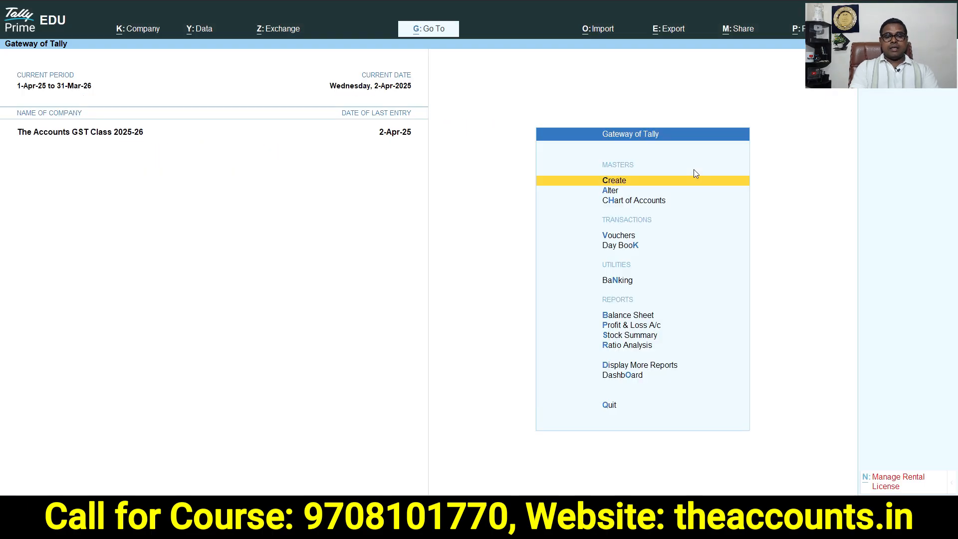
key("v")
key("F9")
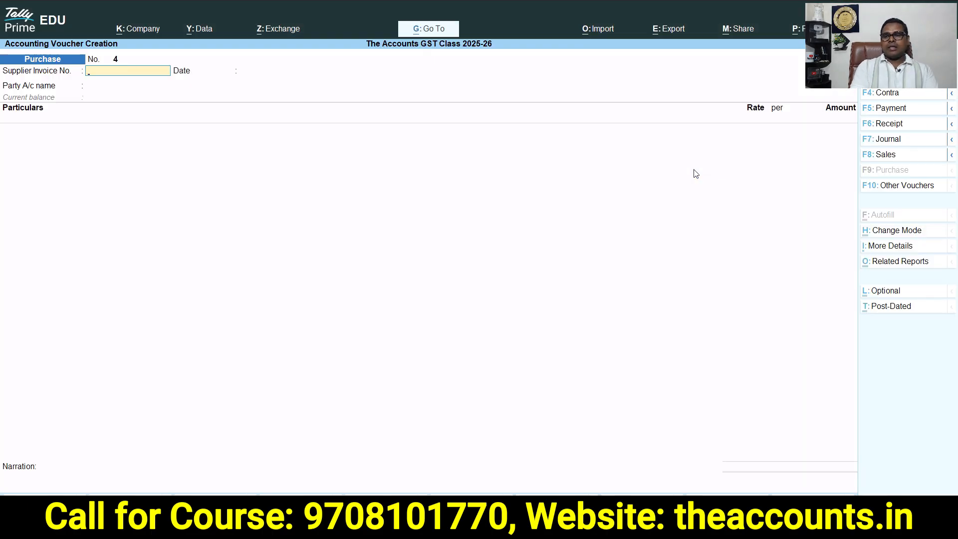
left_click(917, 156)
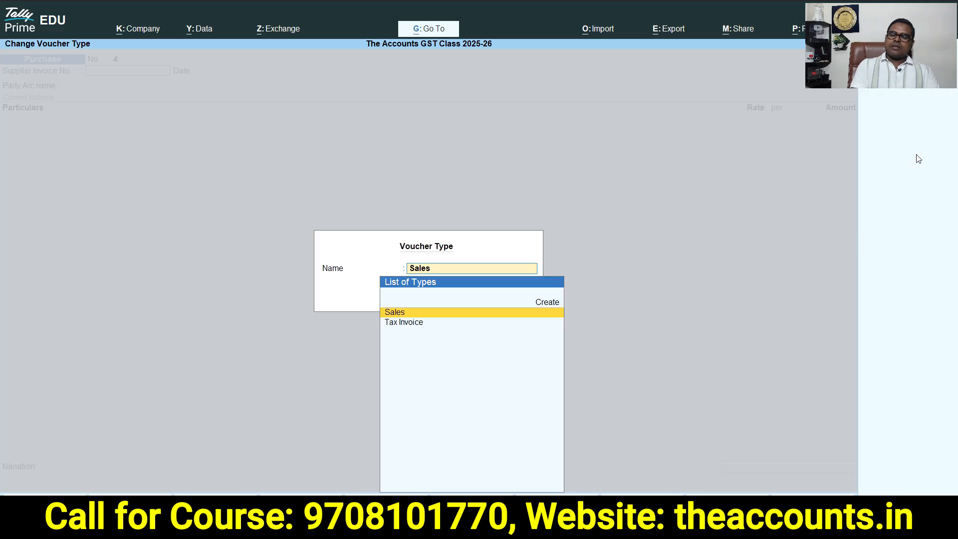
key("Down")
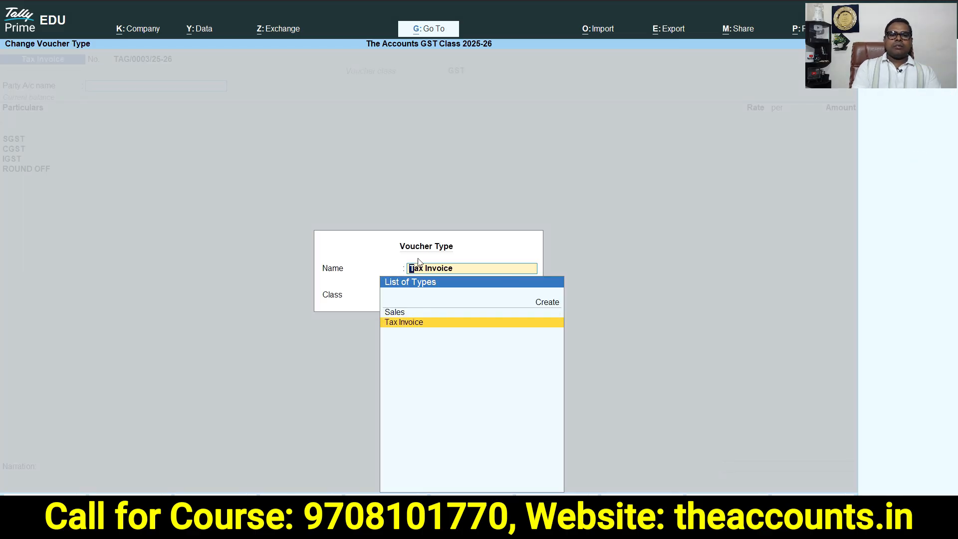
left_click(395, 312)
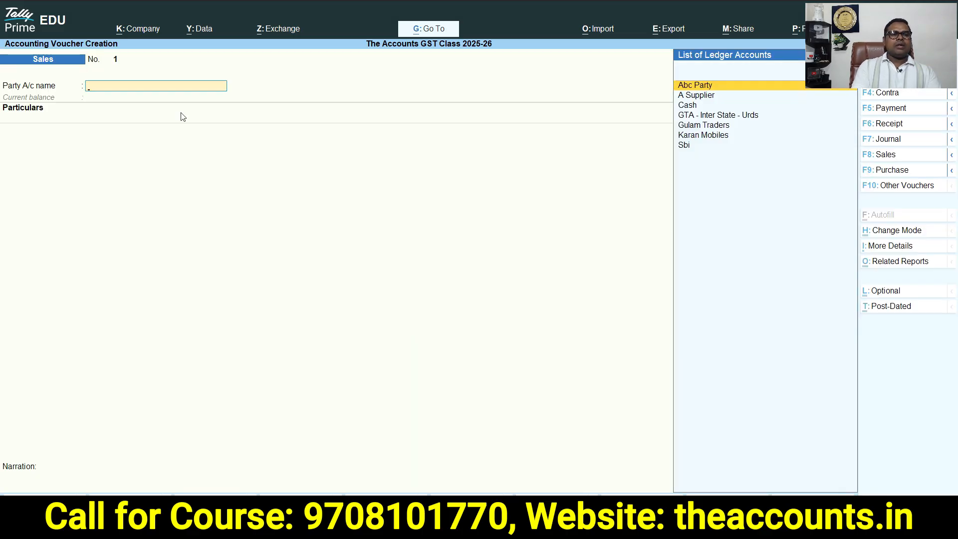
Select Abc Party as the party account, accept its party details, and switch the voucher to Accounting Invoice mode
type("Pa")
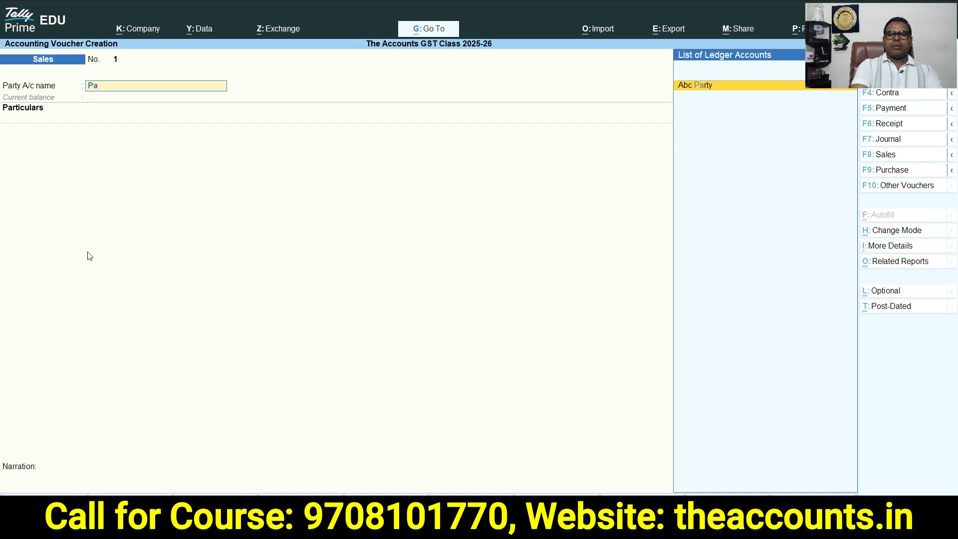
key("Return")
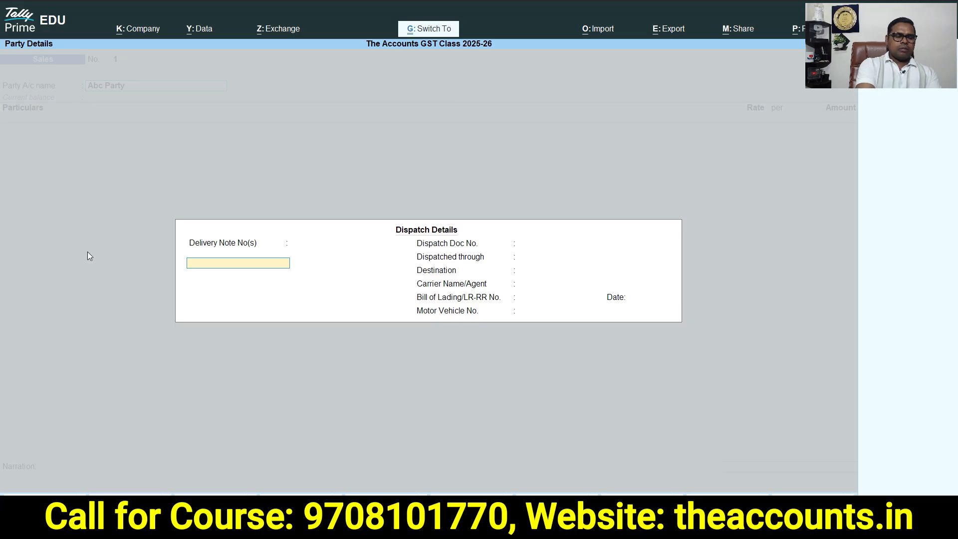
key("ctrl+a")
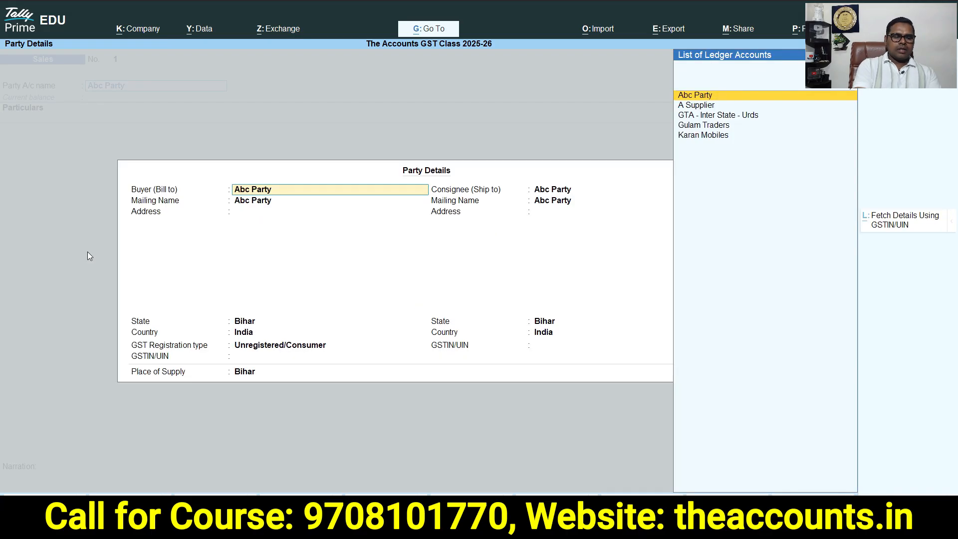
key("ctrl+a")
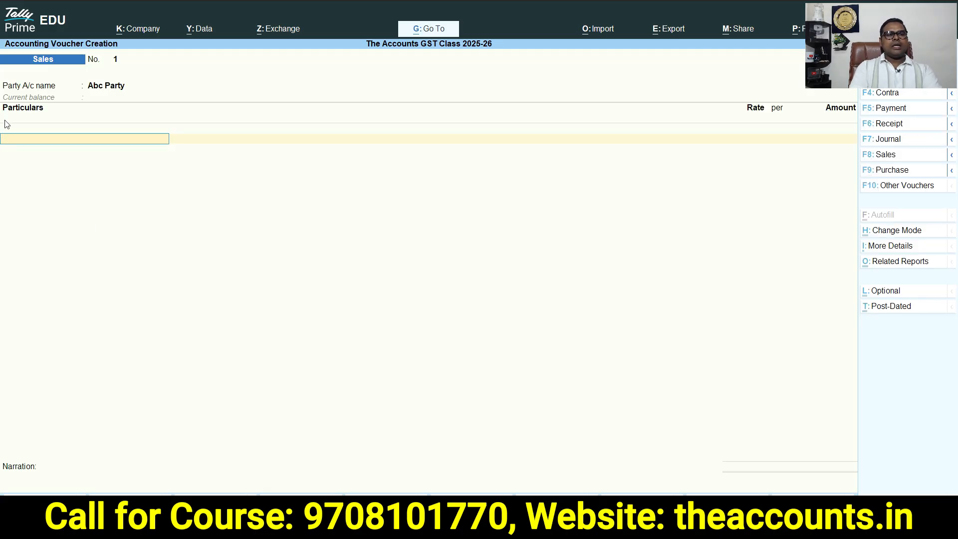
left_click(904, 232)
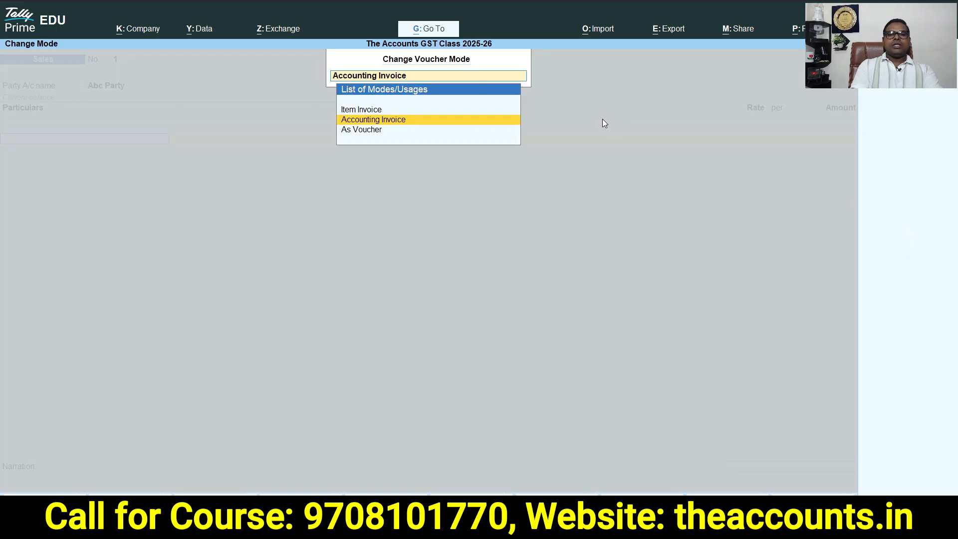
left_click(391, 120)
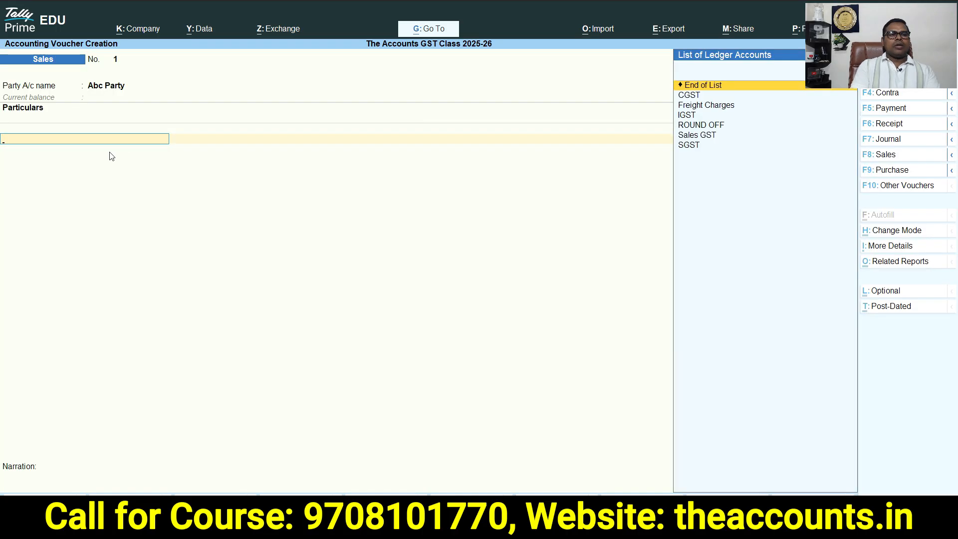
Create a ledger named Sales of Capital Goods under Sales Accounts, choosing to specify HSN/SAC details here
key("alt+c")
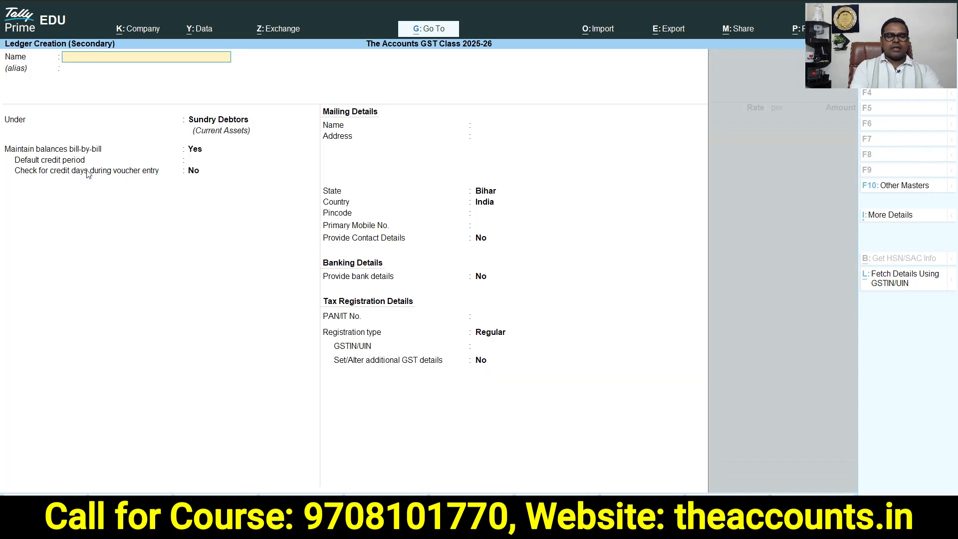
type("Sales")
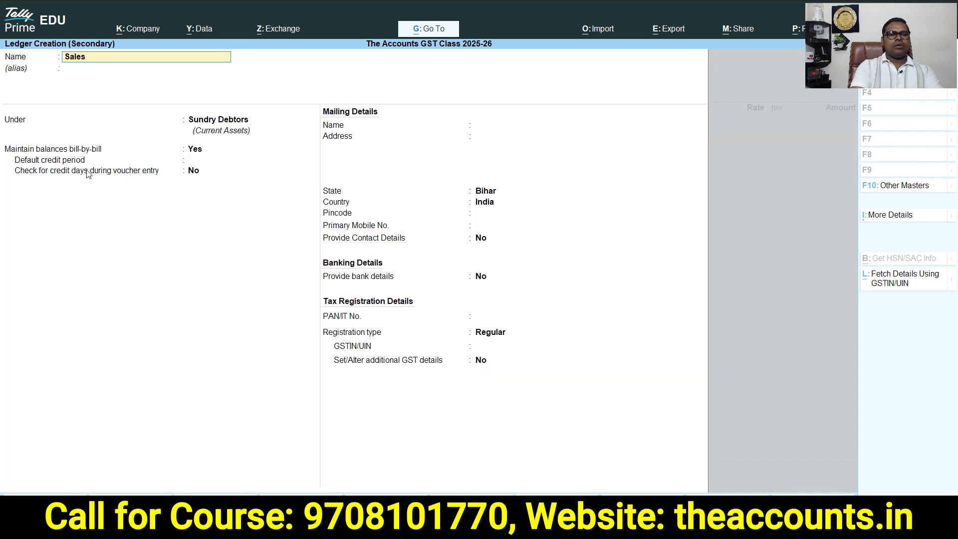
type(" of Capital Goods")
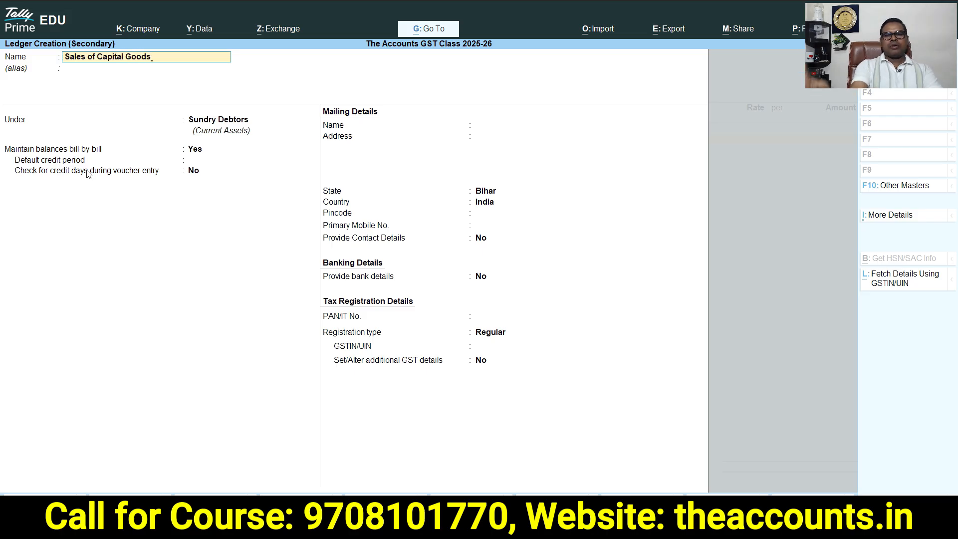
key("Return")
type("Sal")
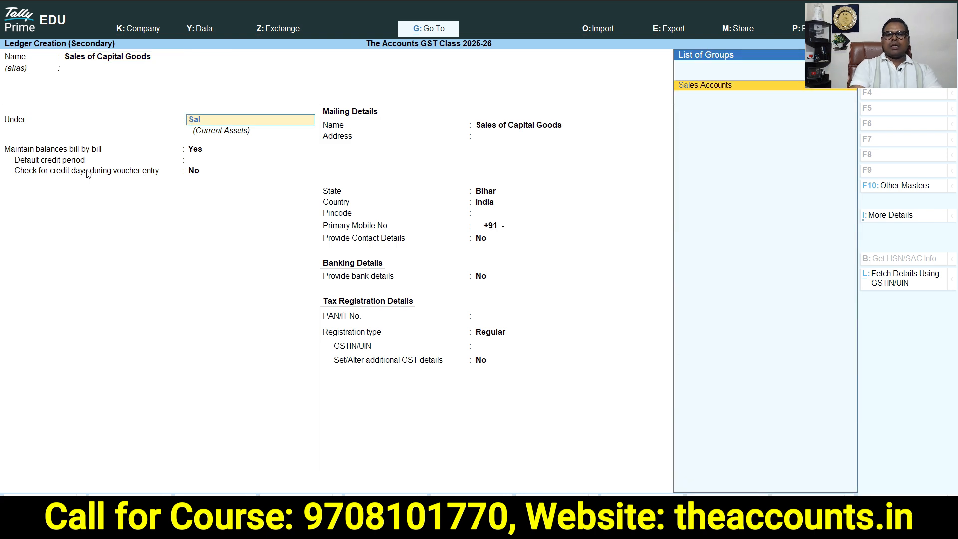
key("Return")
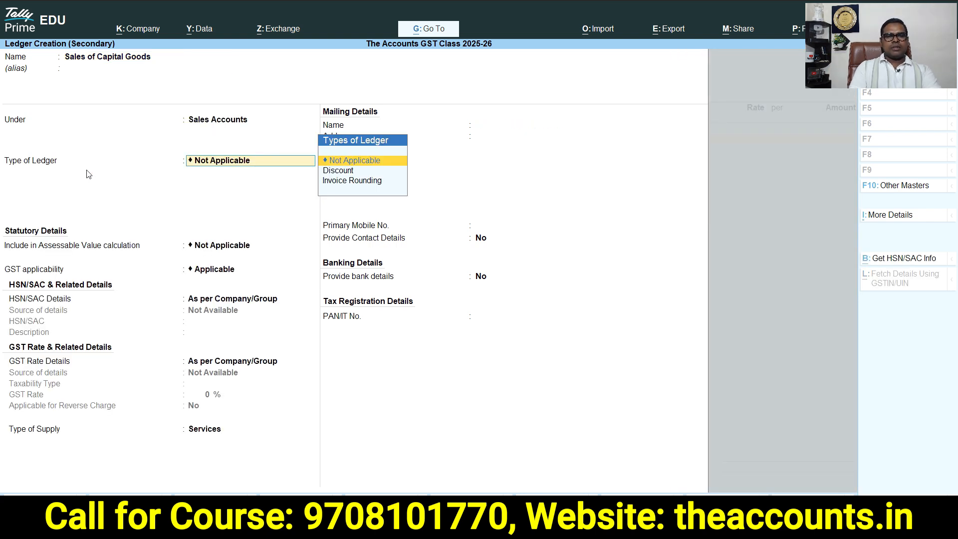
key("Return")
key("Return")
key("Return")
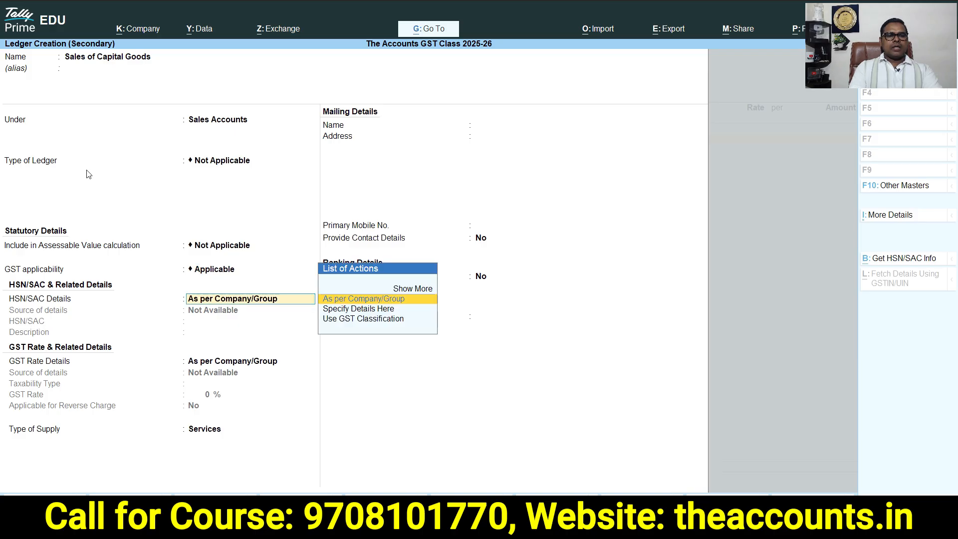
key("Return")
key("BackSpace")
key("Down")
Set the ledger's HSN/SAC to 5701, taxable at 18% GST, type of supply Capital Goods, and save it
key("Return")
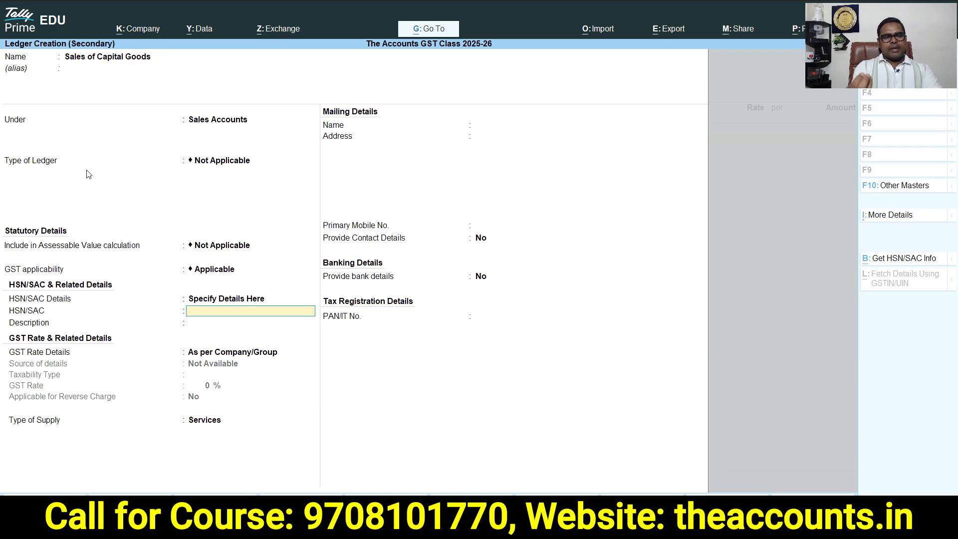
type("5701")
key("Return")
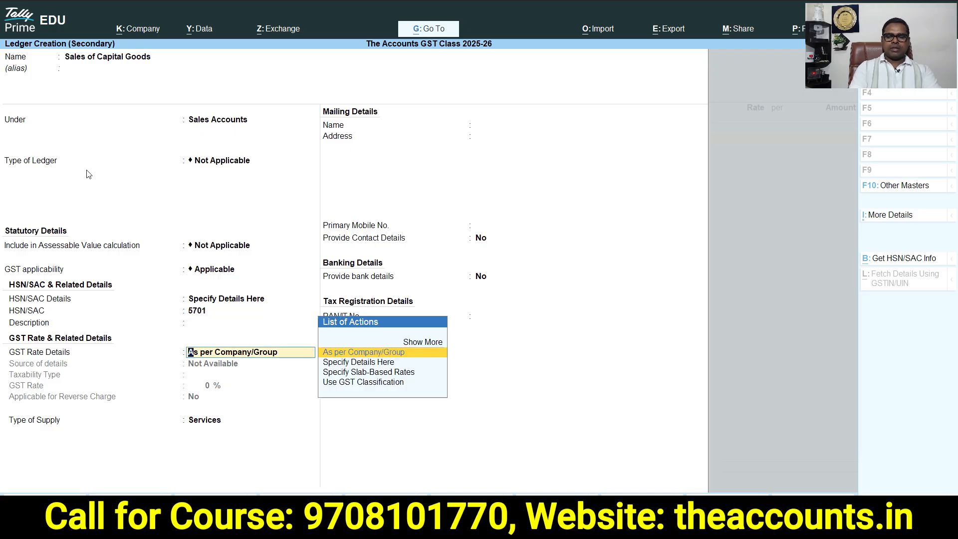
key("Down")
key("Return")
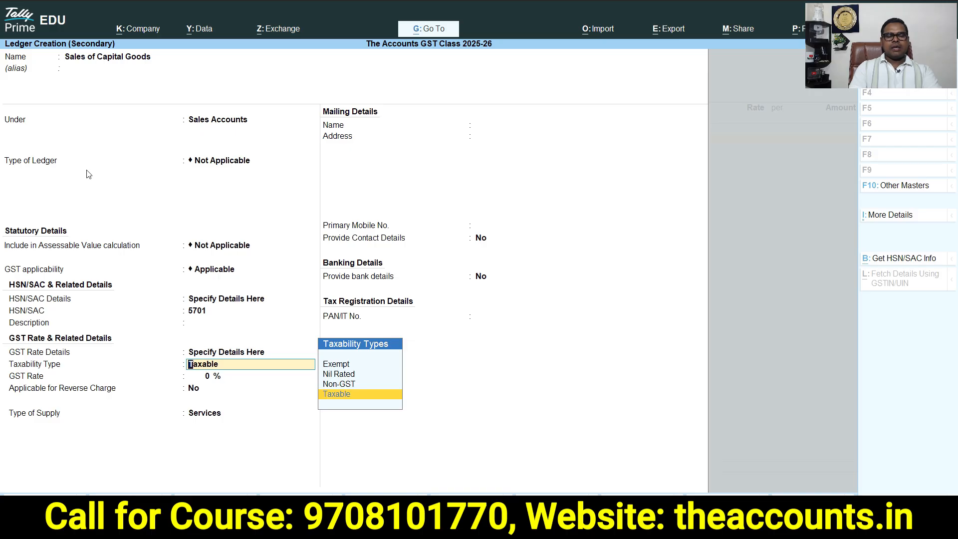
key("Return")
type("18")
key("Return")
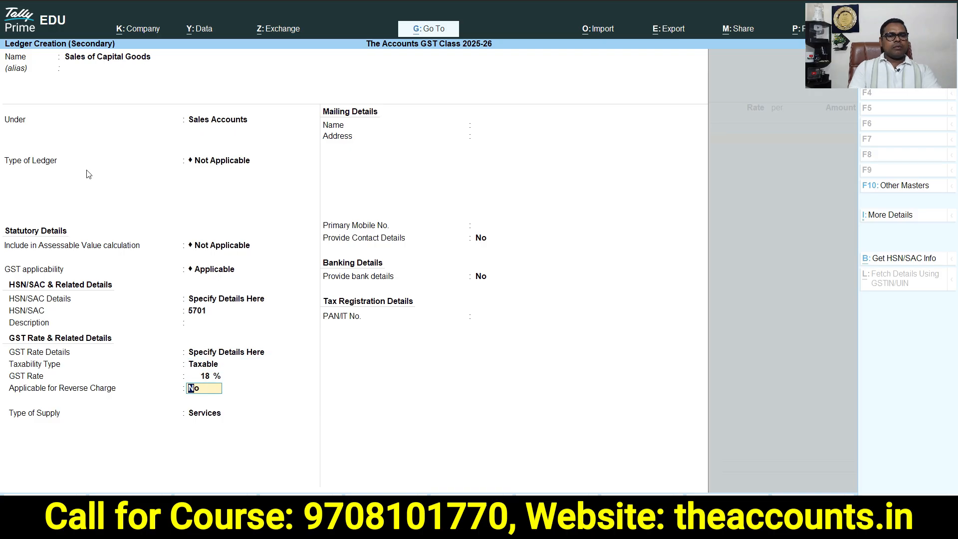
key("Return")
key("Up")
key("Up")
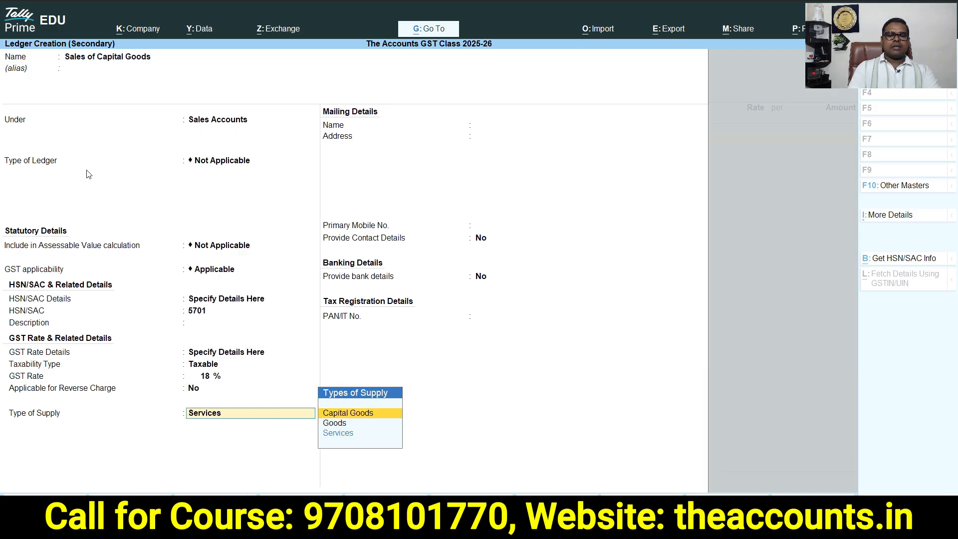
key("Return")
key("Return")
key("Return")
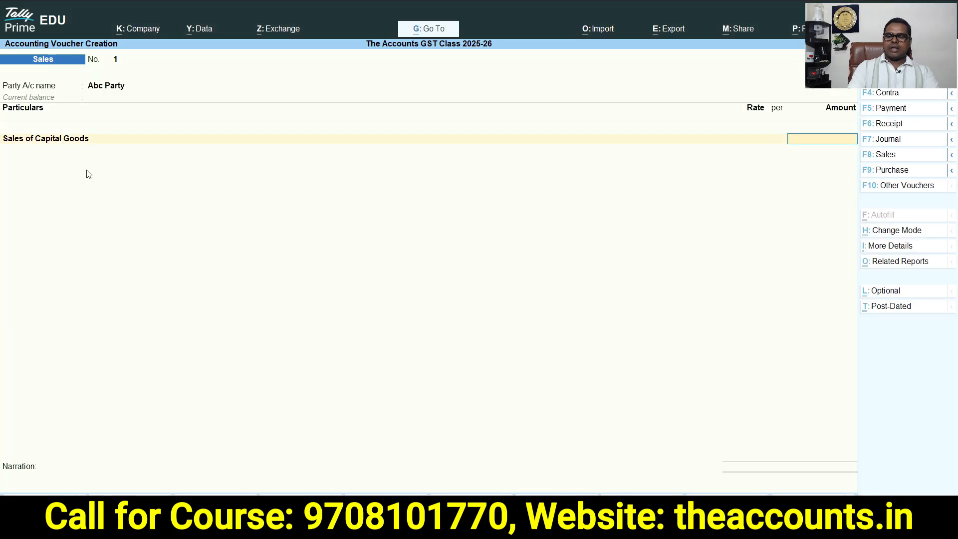
Enter 60000 as the Sales of Capital Goods amount and add SGST and CGST tax lines
type("60000")
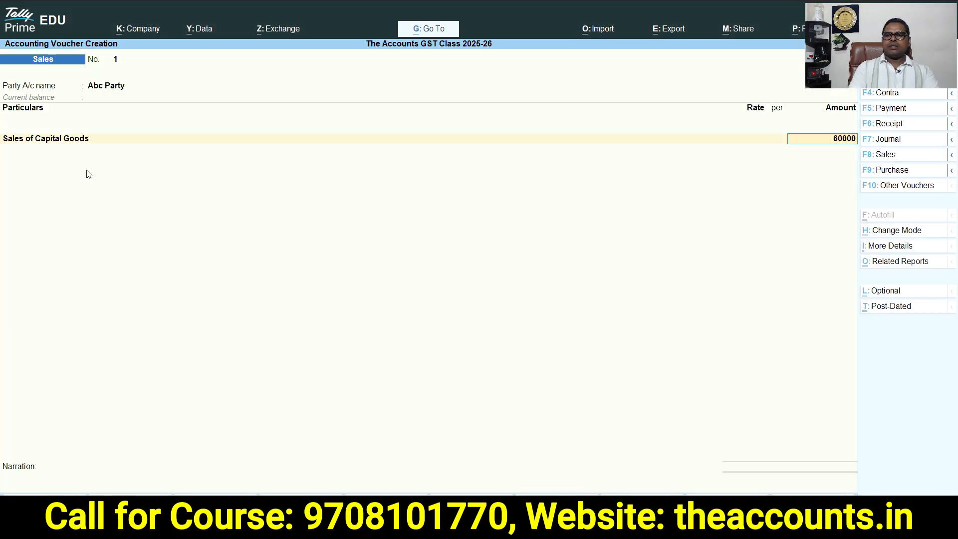
key("Return")
key("Return")
key("Return")
type("sgst")
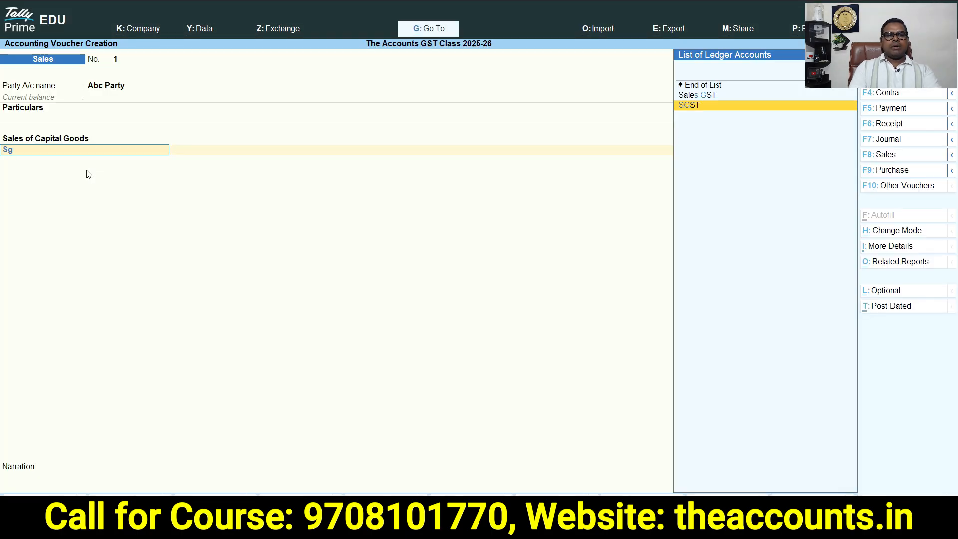
key("Return")
key("Return")
type("cgst")
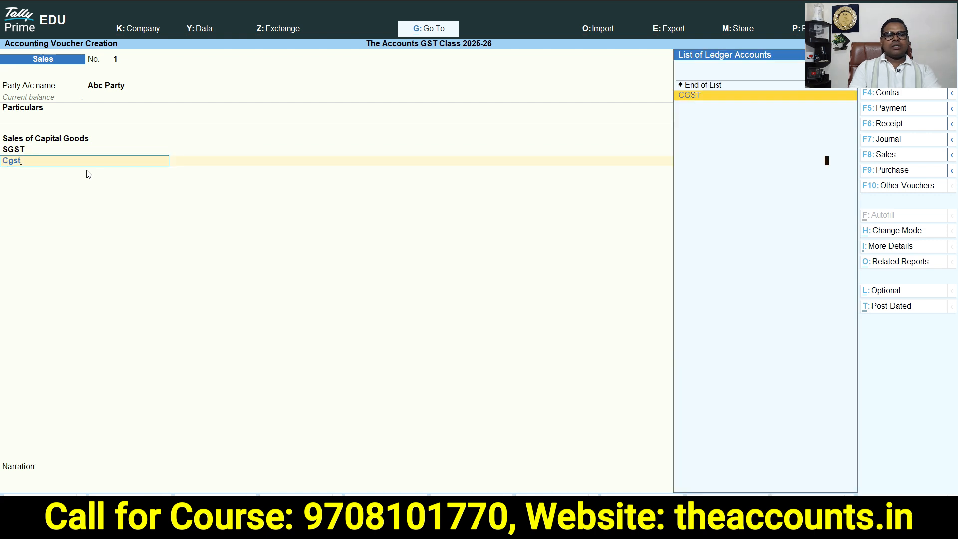
key("Return")
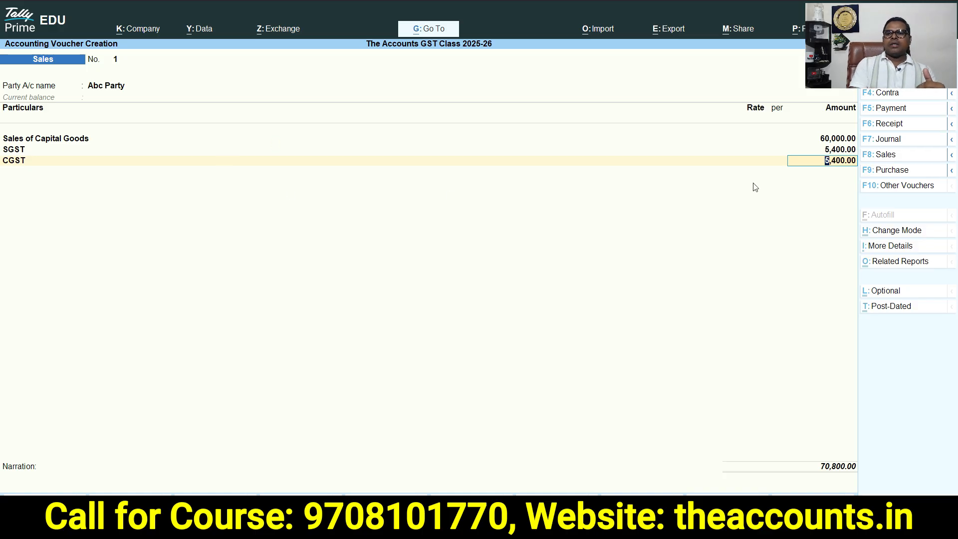
Complete and save the sales voucher for the capital goods sale to Abc Party
key("Return")
key("Return")
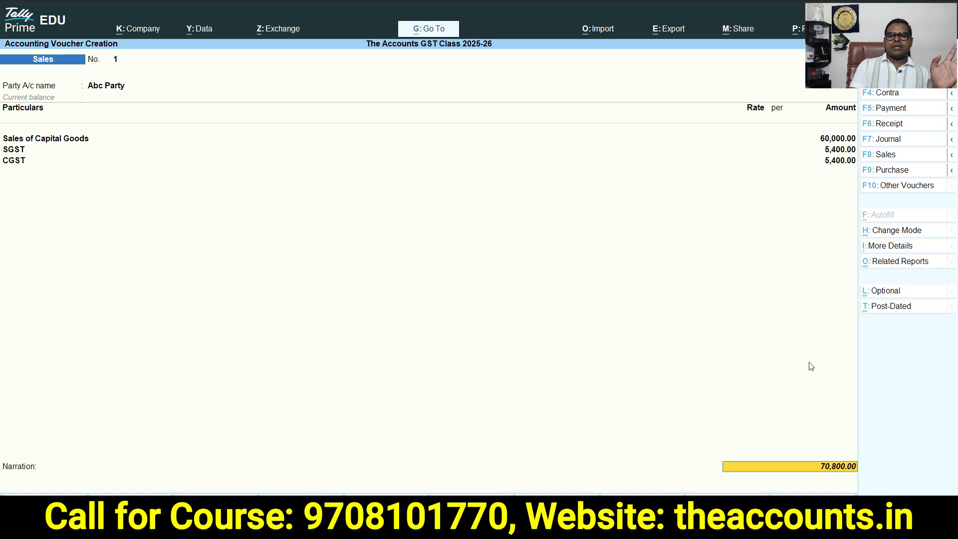
key("Return")
key("Return")
key("Return")
key("Return")
key("Return")
key("Return")
key("Return")
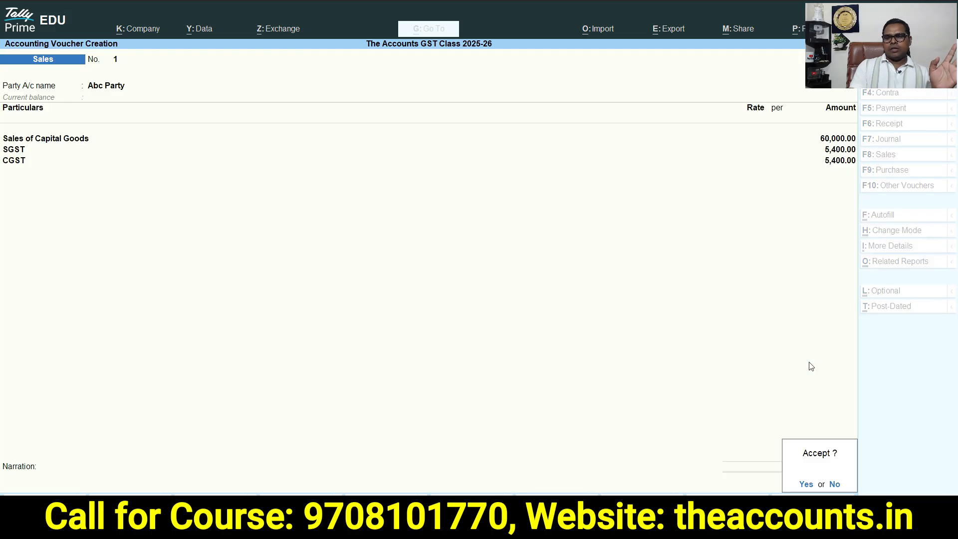
key("Return")
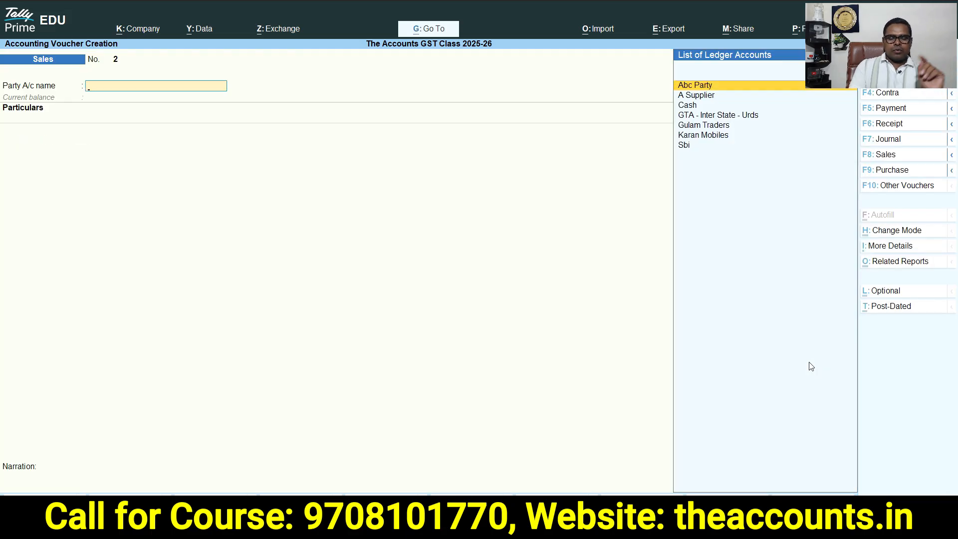
Open the detailed Balance Sheet and drill from Duties & Taxes into the CGST ledger's vouchers
key("Escape")
key("Up")
key("Up")
key("Up")
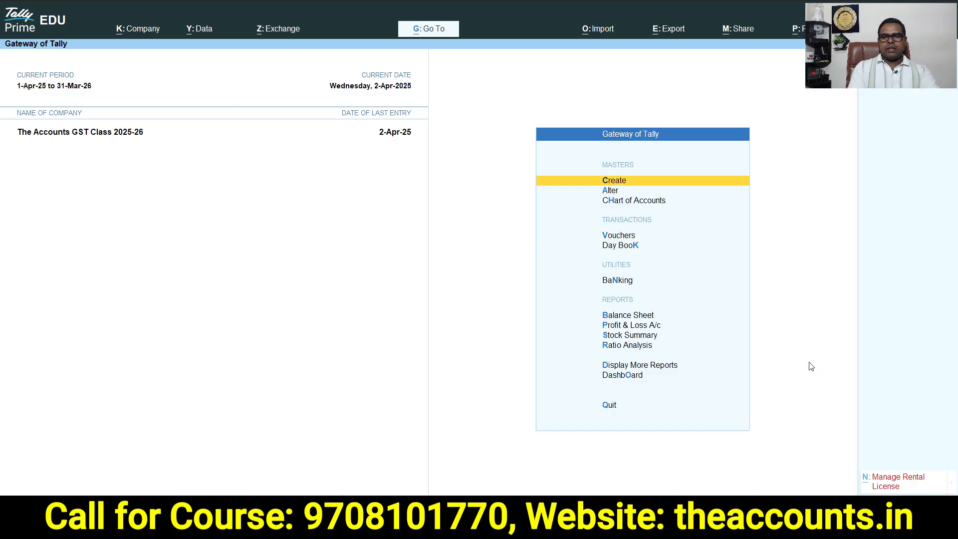
key("Escape")
key("Escape")
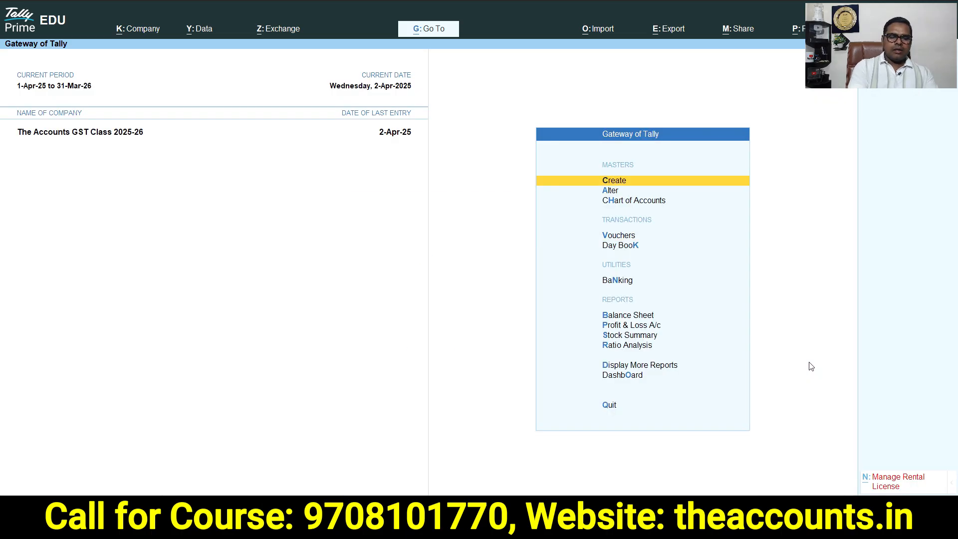
key("b")
key("alt+F5")
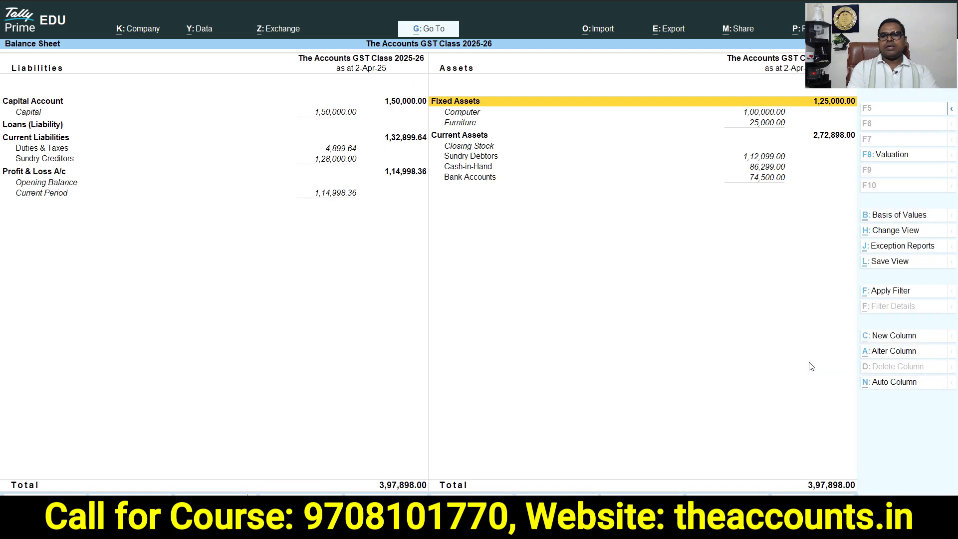
key("Down")
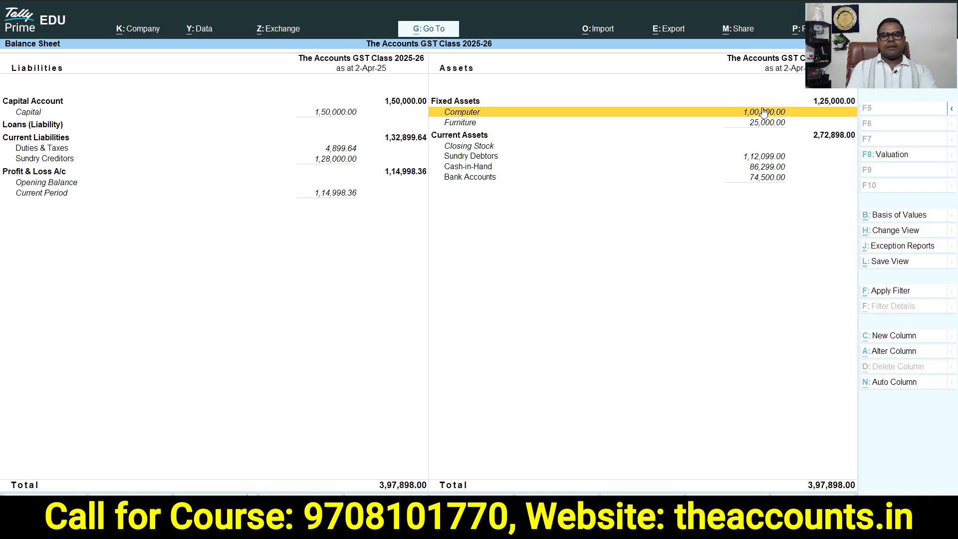
key("Left")
key("Down")
key("Down")
key("Down")
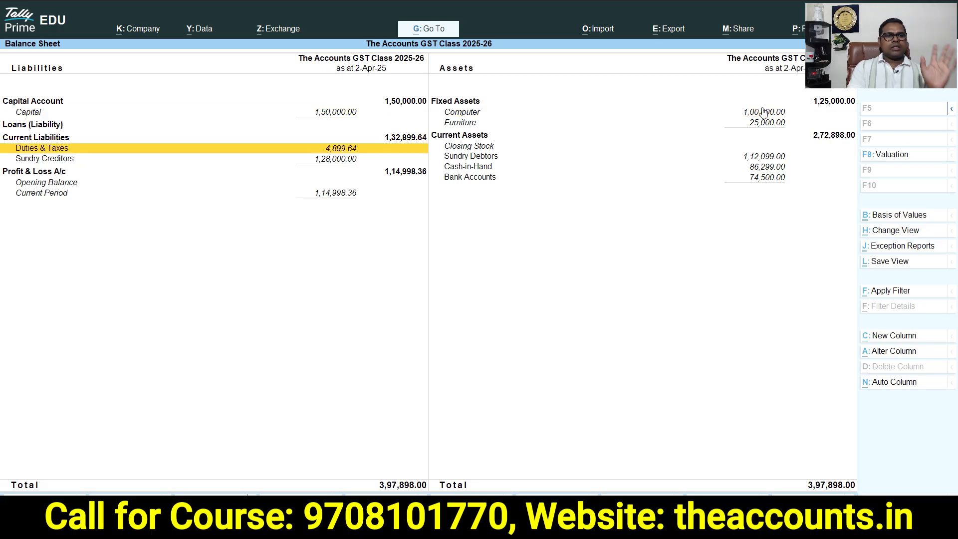
key("Return")
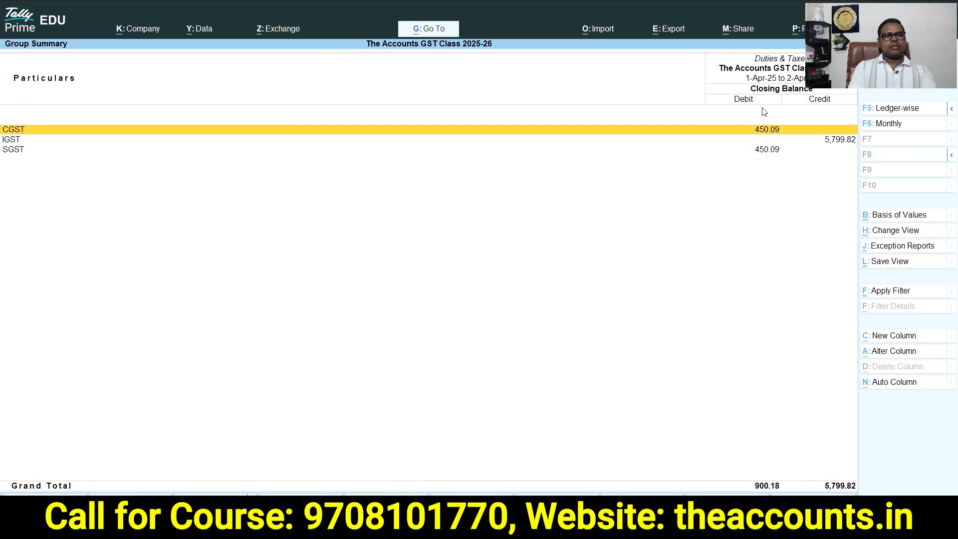
key("Return")
key("Return")
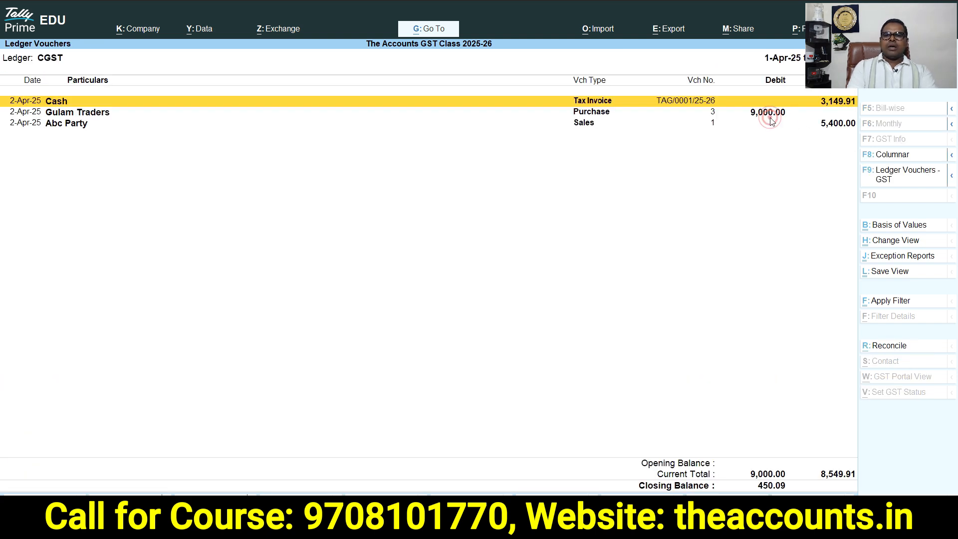
Review the CGST entries for the Gulam Traders purchase and Abc Party sale, then return to the main menu
key("Down")
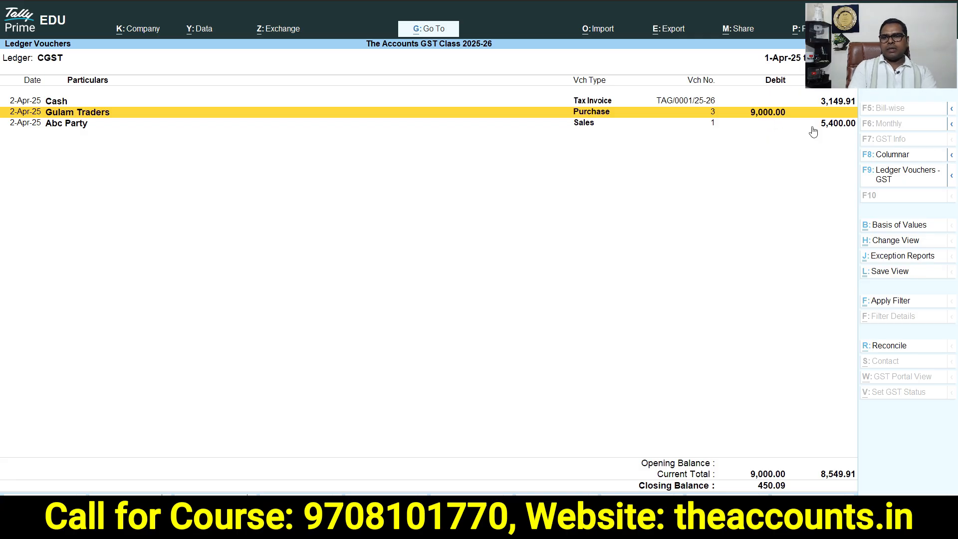
left_click(834, 127)
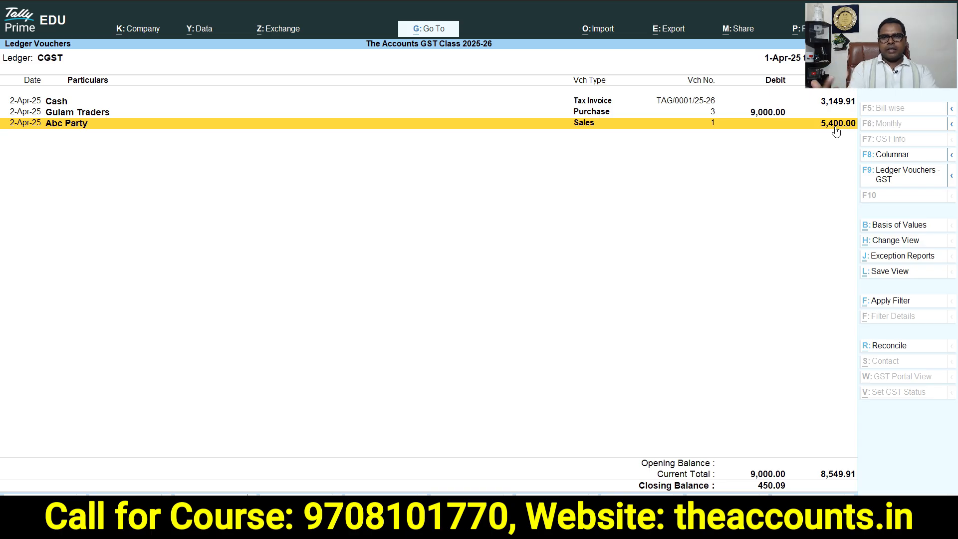
key("Escape")
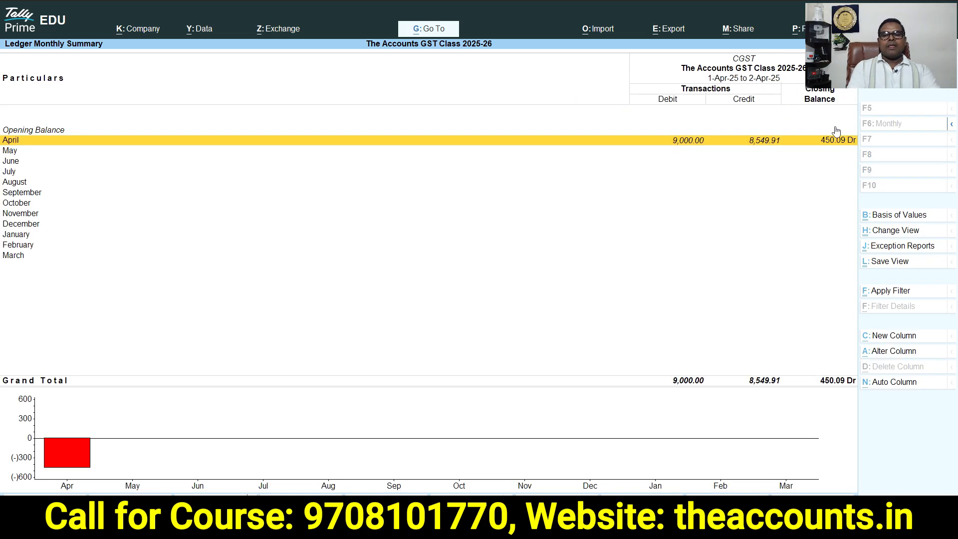
key("Escape")
key("Escape")
key("Escape")
key("Escape")
key("Escape")
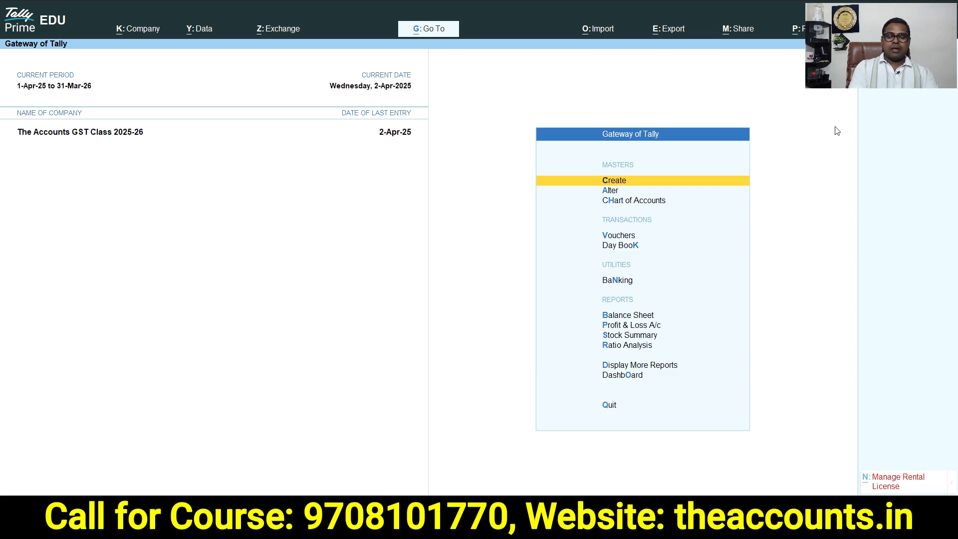
Open the detailed Profit & Loss account and examine the Sales of Capital Goods line
key("p")
key("alt+F5")
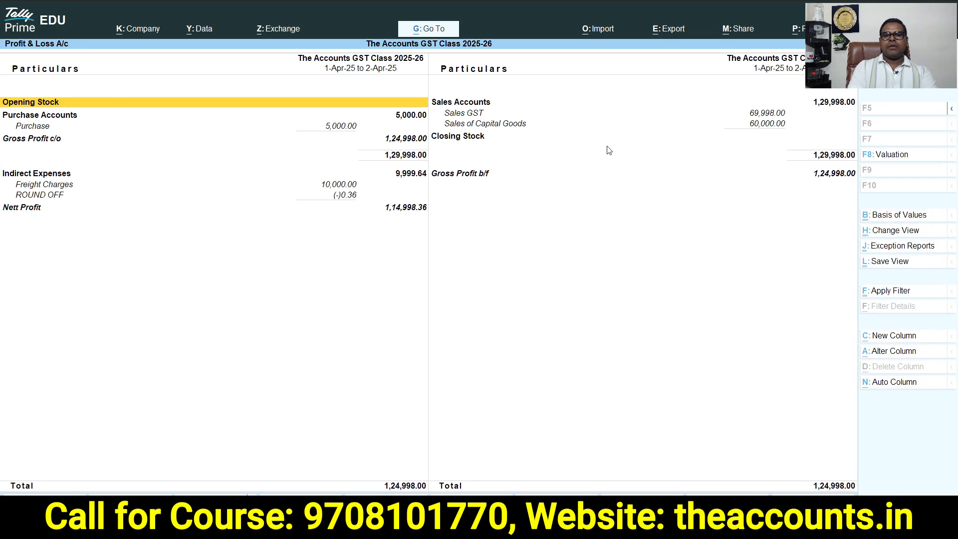
left_click(765, 128)
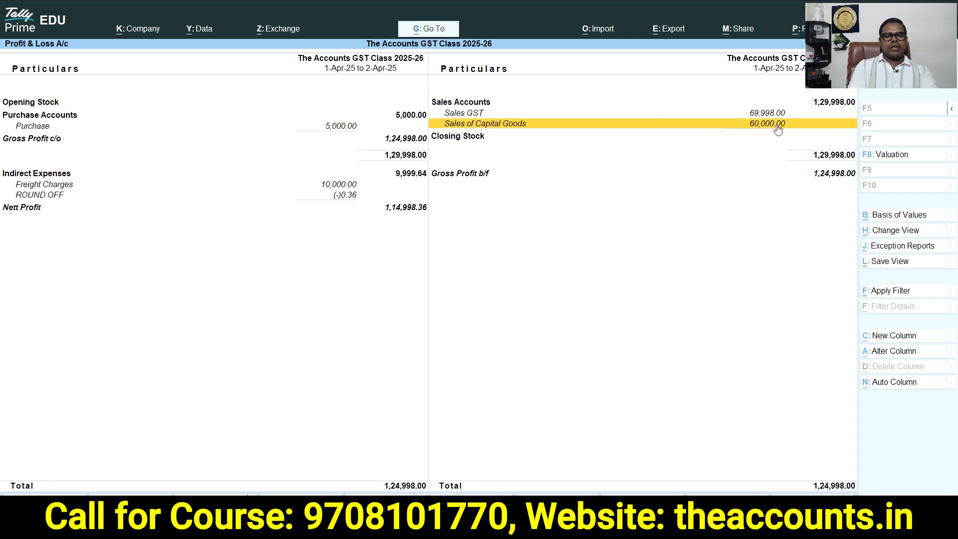
Start a Journal voucher debiting Sales of Capital Goods with 60,000
key("Escape")
key("Escape")
key("Escape")
key("v")
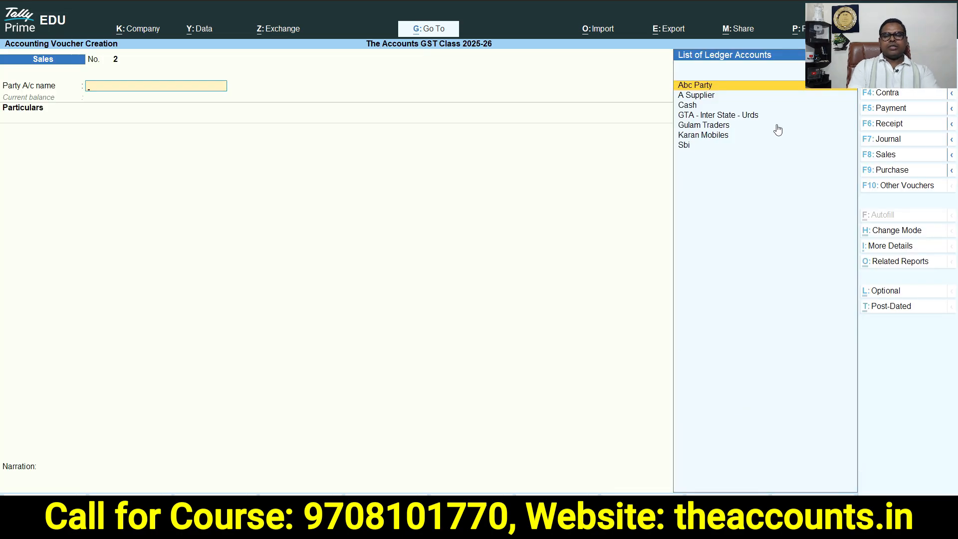
left_click(906, 139)
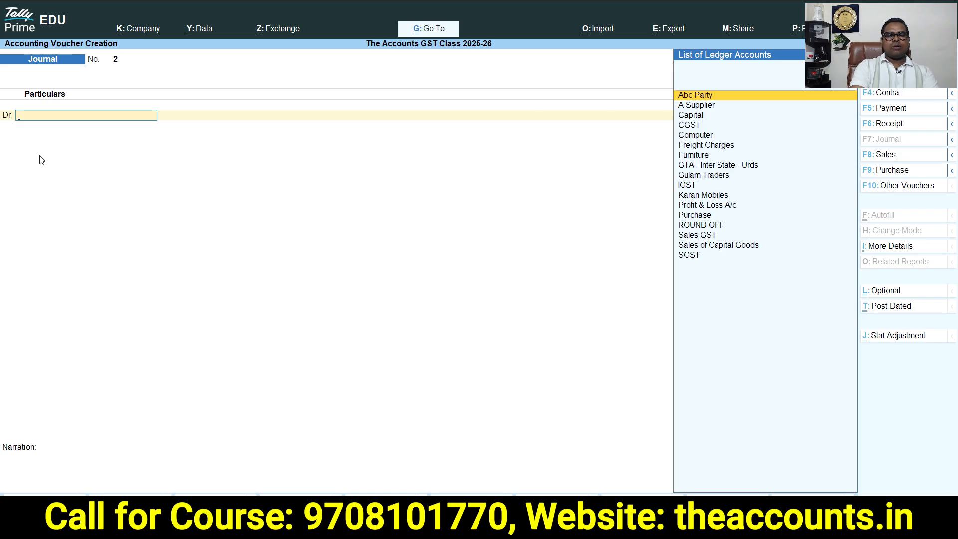
type("Capi")
key("Down")
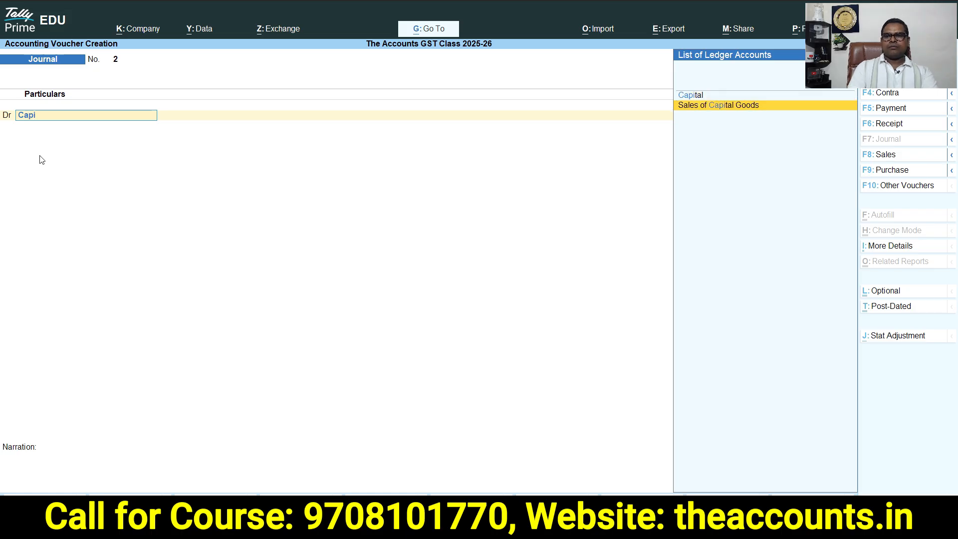
key("Return")
key("Return")
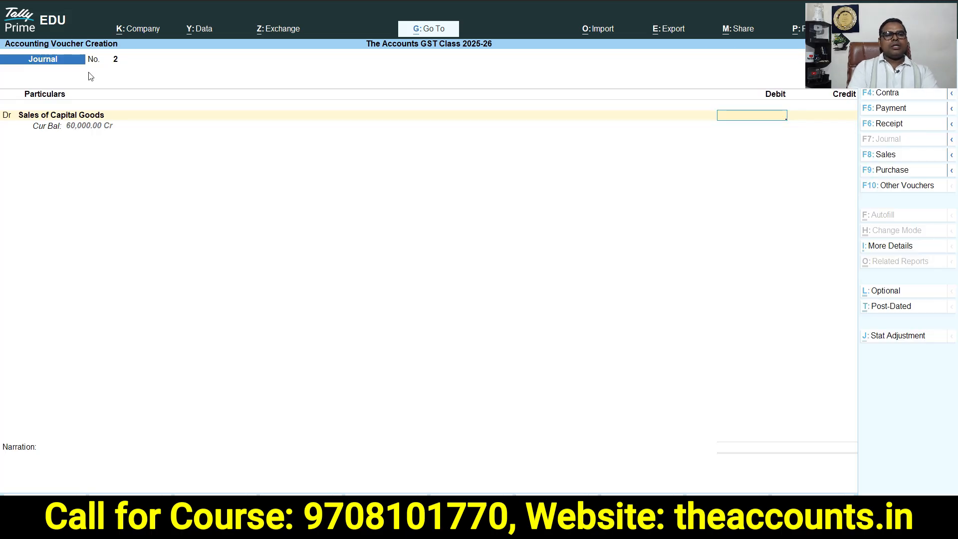
type("60,000")
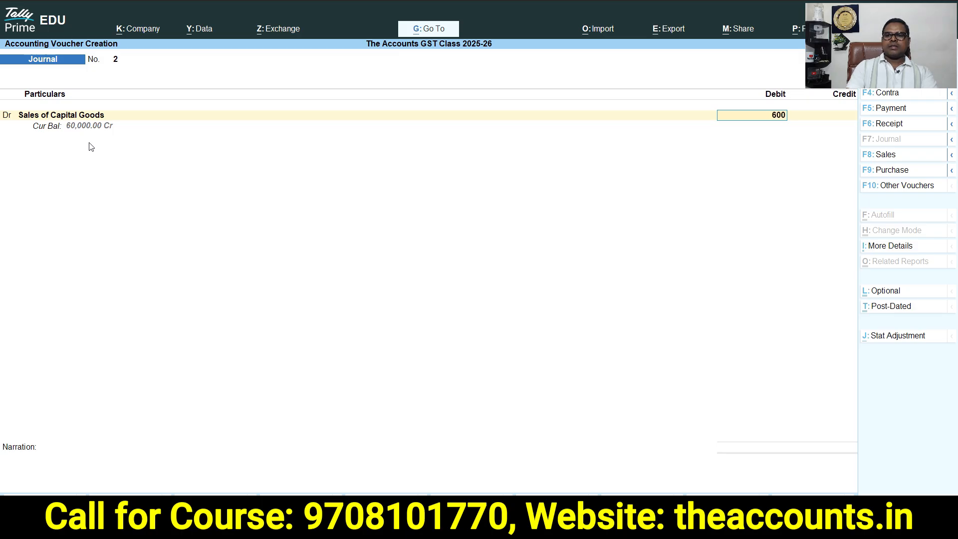
key("Return")
Create a ledger Loss on Capital Goods under Indirect Expenses with GST not applicable, and debit it 40000
key("Return")
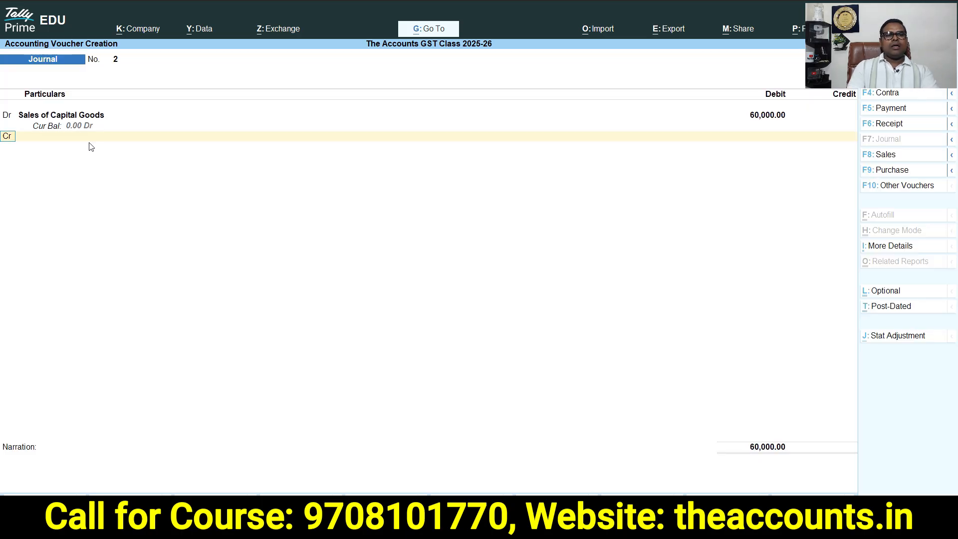
key("d")
key("Return")
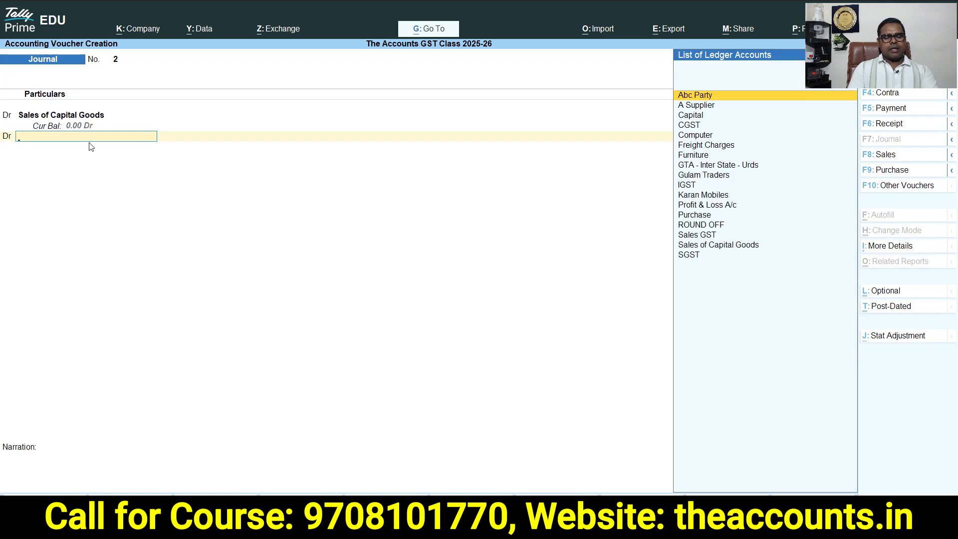
key("alt+c")
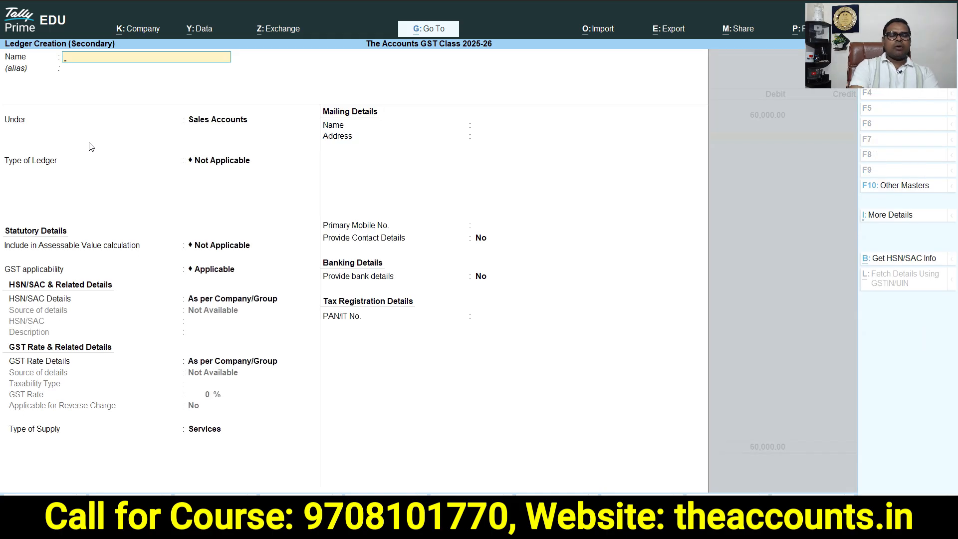
type("Loss on capital Goods")
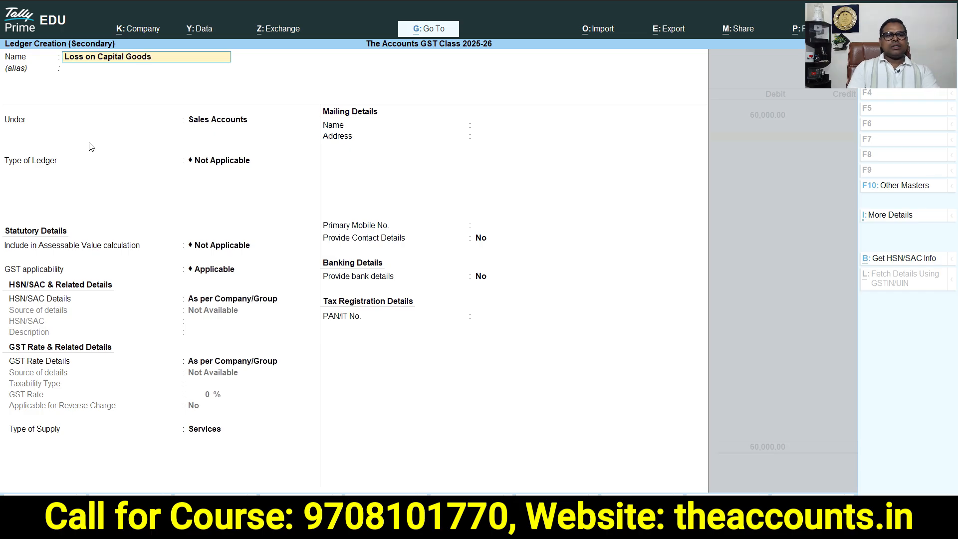
key("Return")
type("Ind")
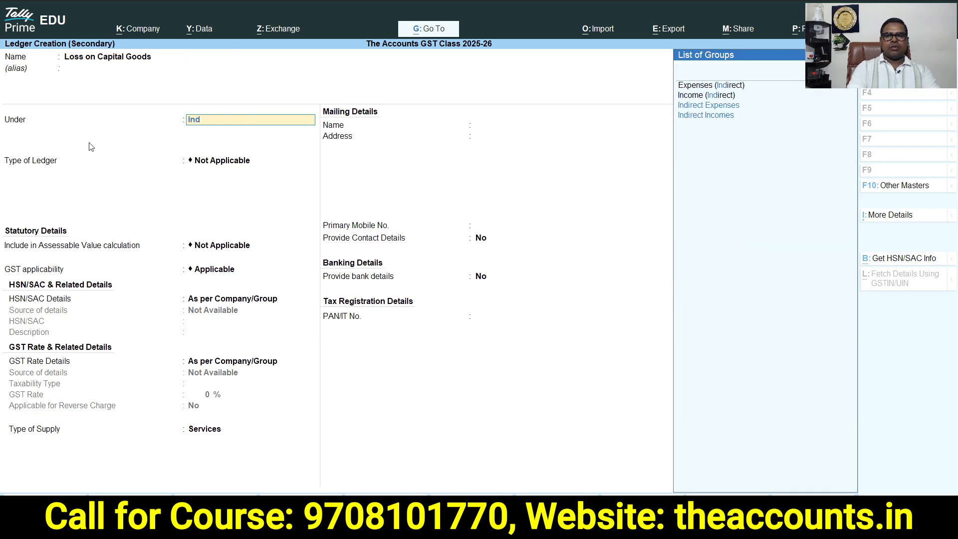
key("Return")
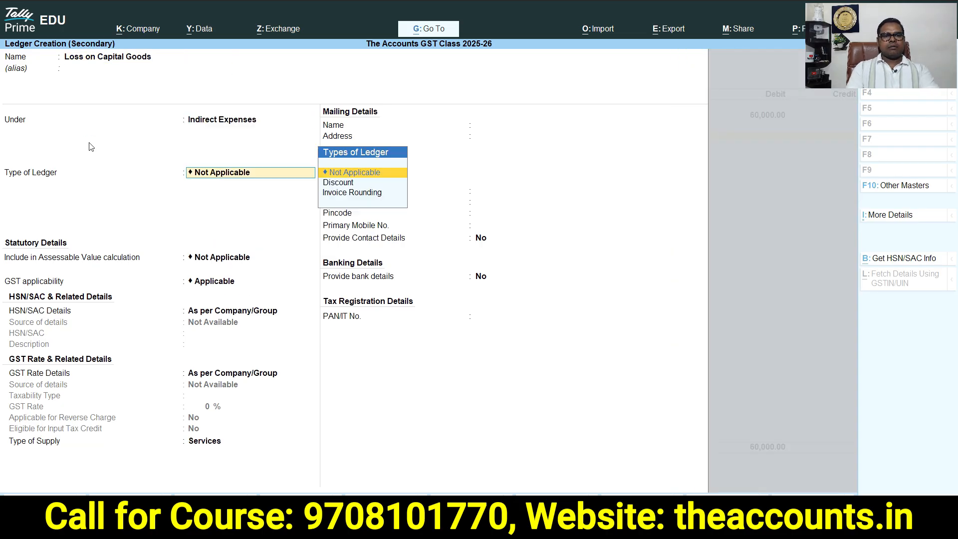
key("Return")
key("Return")
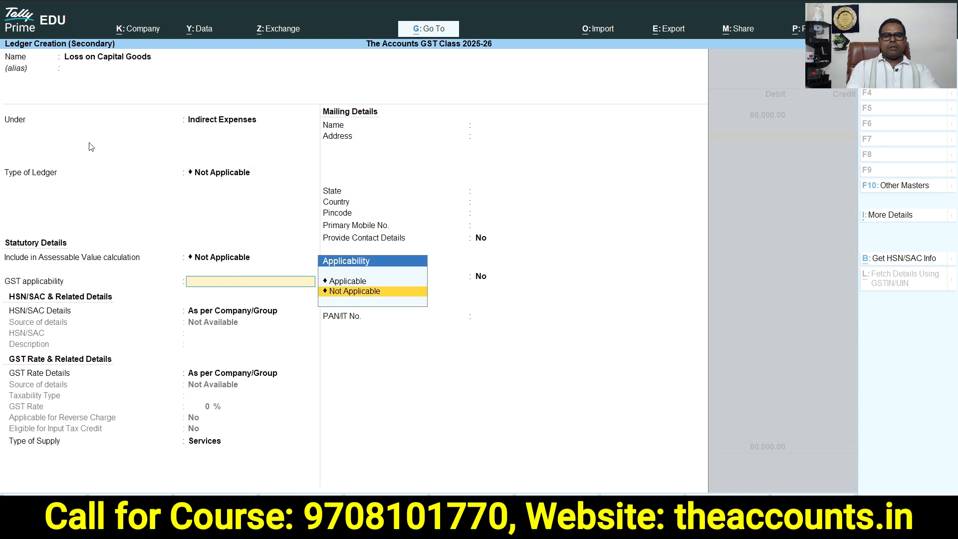
key("Down")
key("Return")
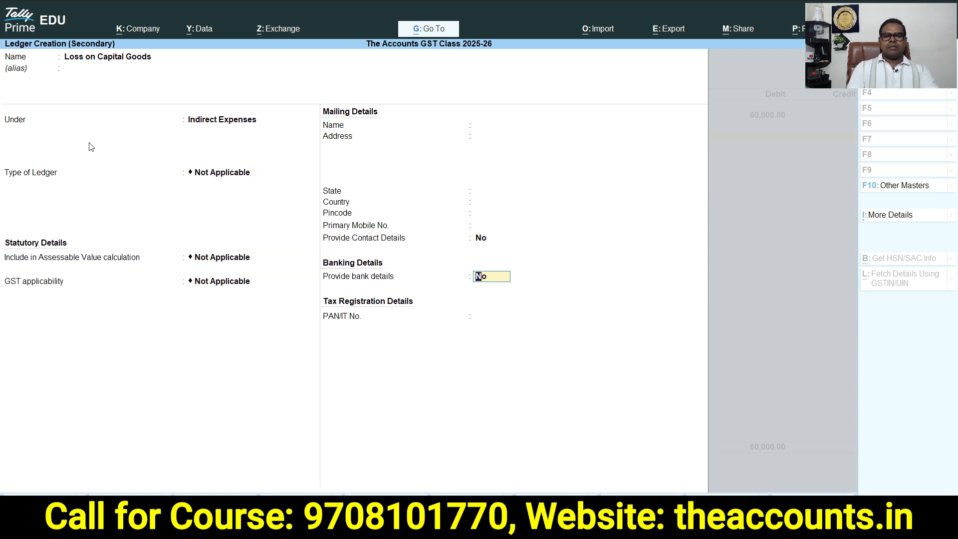
key("Return")
key("Return")
type("40000")
key("Return")
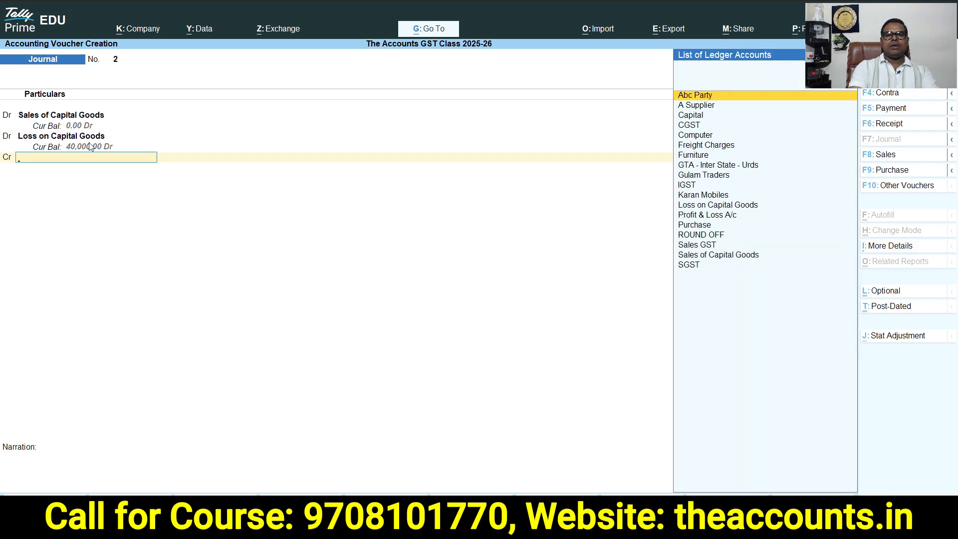
Credit the Computer ledger with 1,00,000 and save the journal voucher
type("Comp")
key("Return")
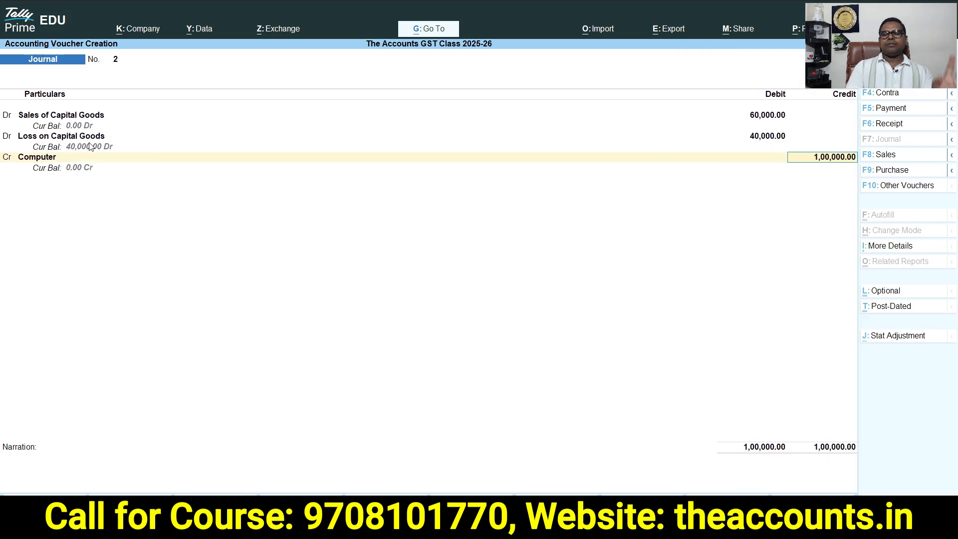
key("Return")
key("Return")
key("Return")
key("Return")
key("Return")
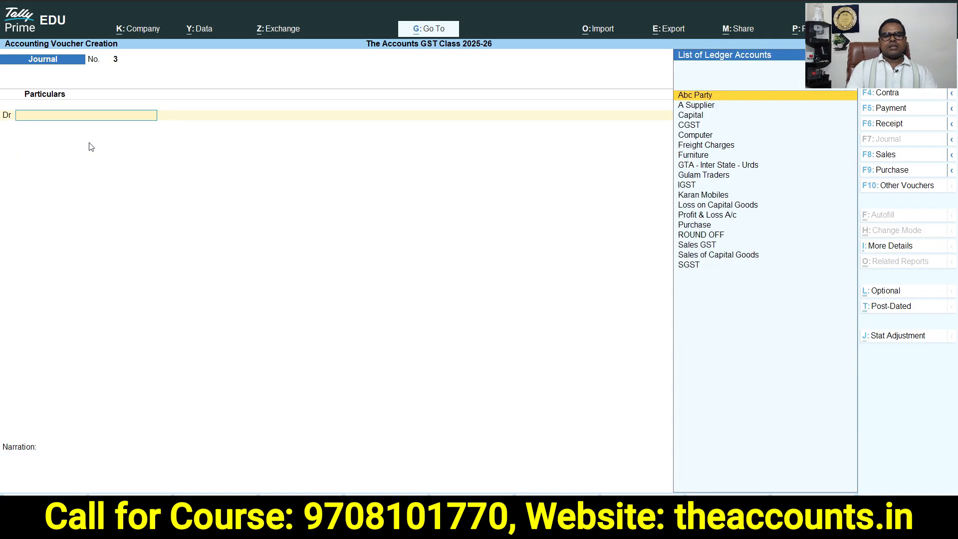
Return to the main menu and review the detailed Balance Sheet and Profit & Loss account
key("Escape")
key("Escape")
key("n")
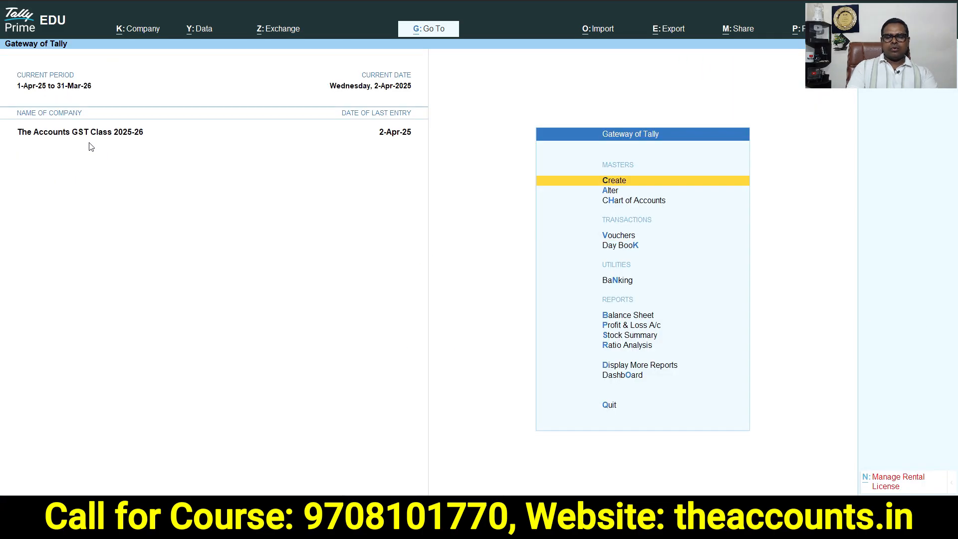
key("b")
key("alt+F5")
key("Right")
key("Down")
key("Down")
key("Up")
key("Up")
key("Up")
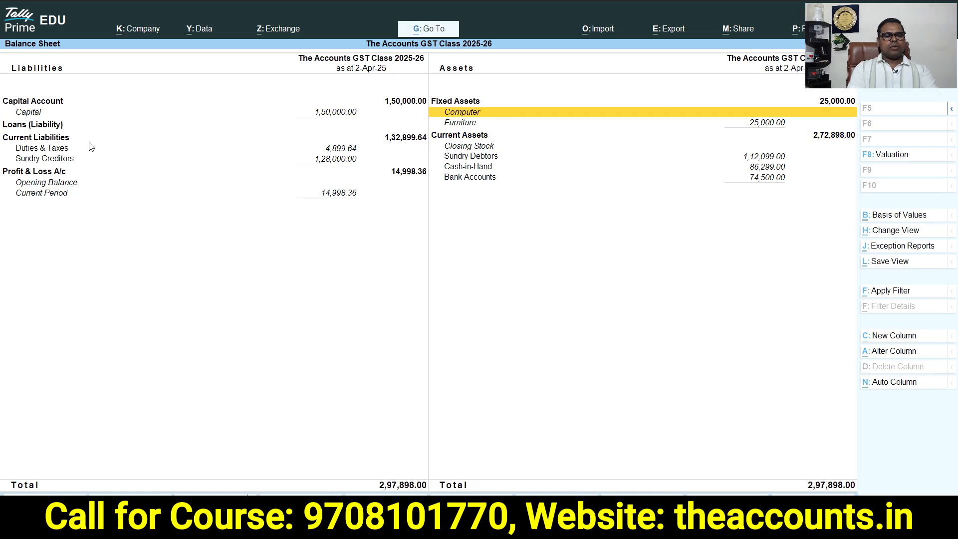
key("Escape")
key("p")
key("alt+F5")
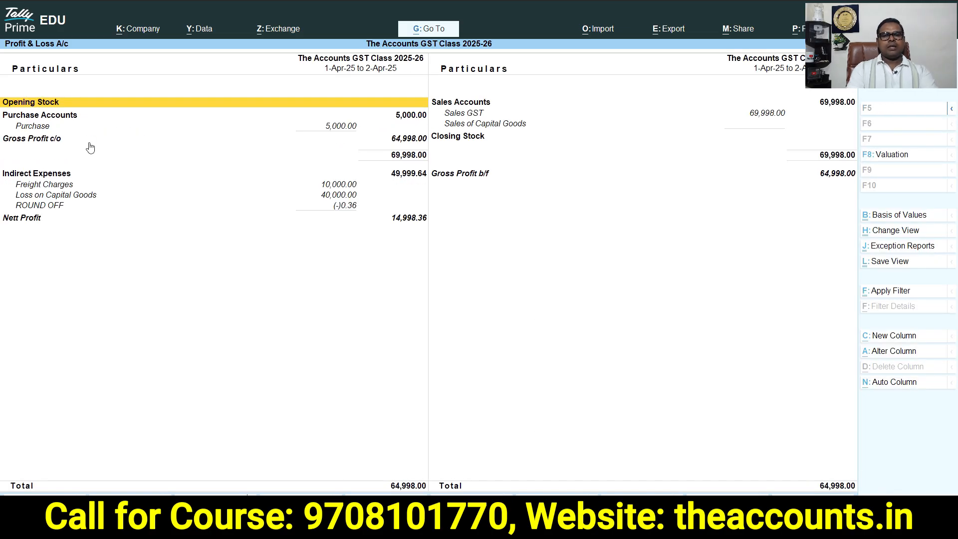
Examine the Profit & Loss account's purchase, expense and sales lines
key("Right")
key("Down")
key("Down")
key("Left")
key("Down")
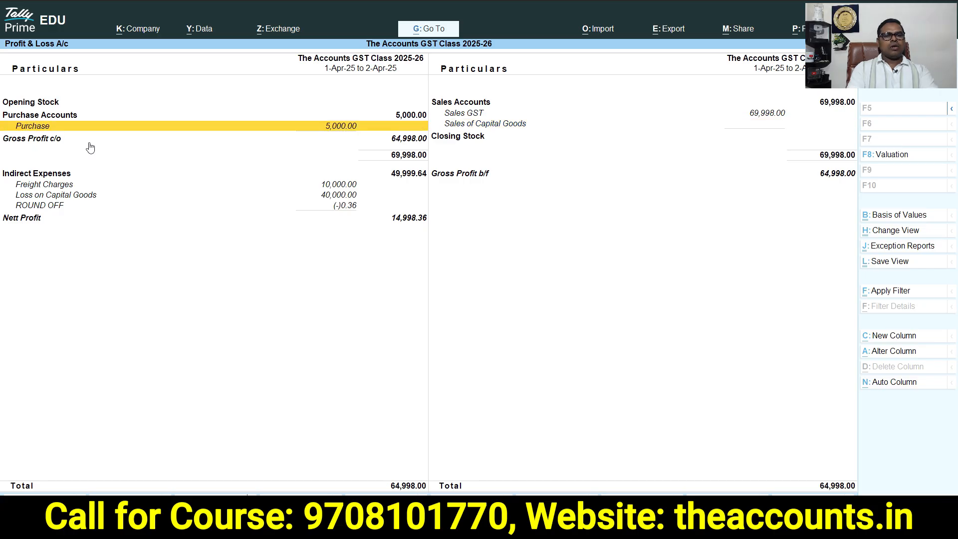
key("Down")
key("Down")
key("Down")
key("Down")
key("Down")
key("Up")
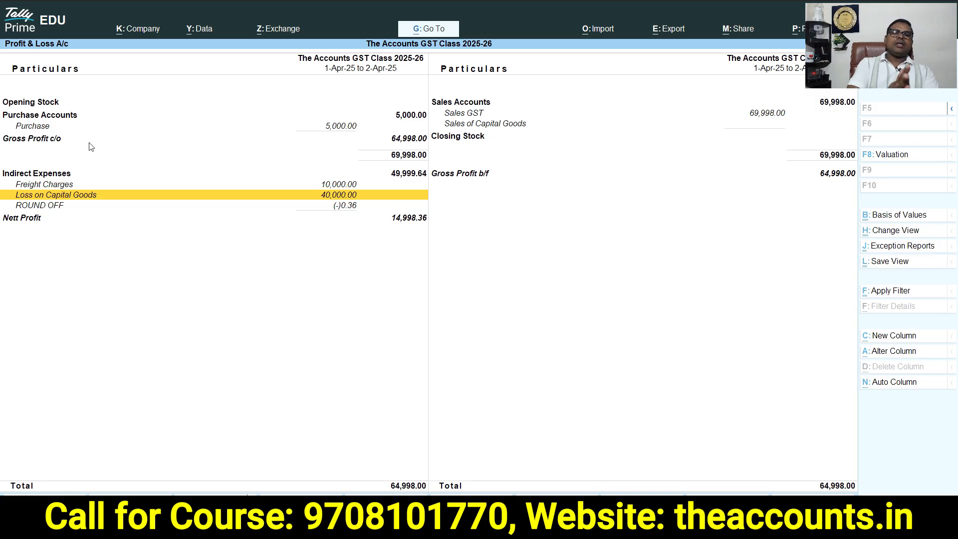
Start a new Journal voucher with a GST stat adjustment for Reversal of Input Tax Credit, Non-Payment to the Supplier - Rule 37(2)
key("Escape")
left_click(618, 236)
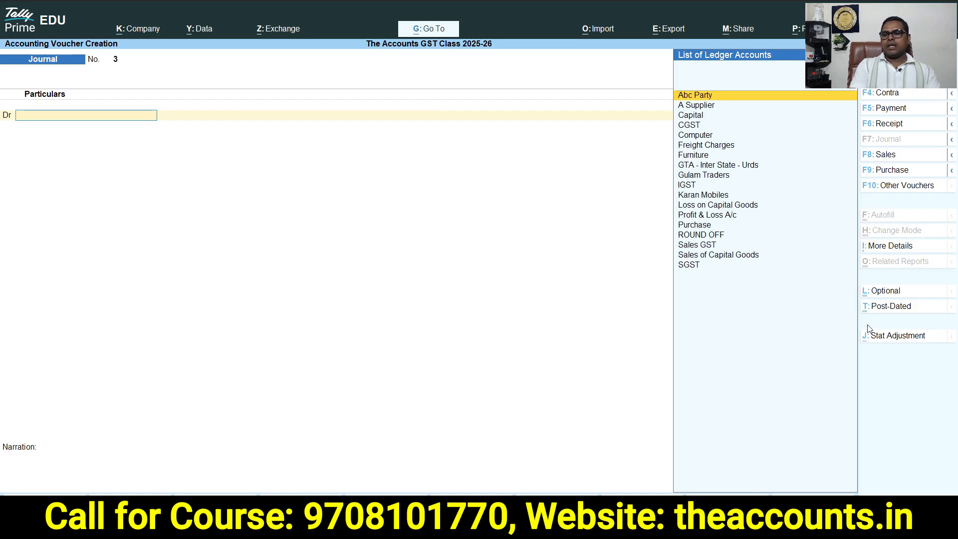
left_click(897, 335)
left_click(557, 227)
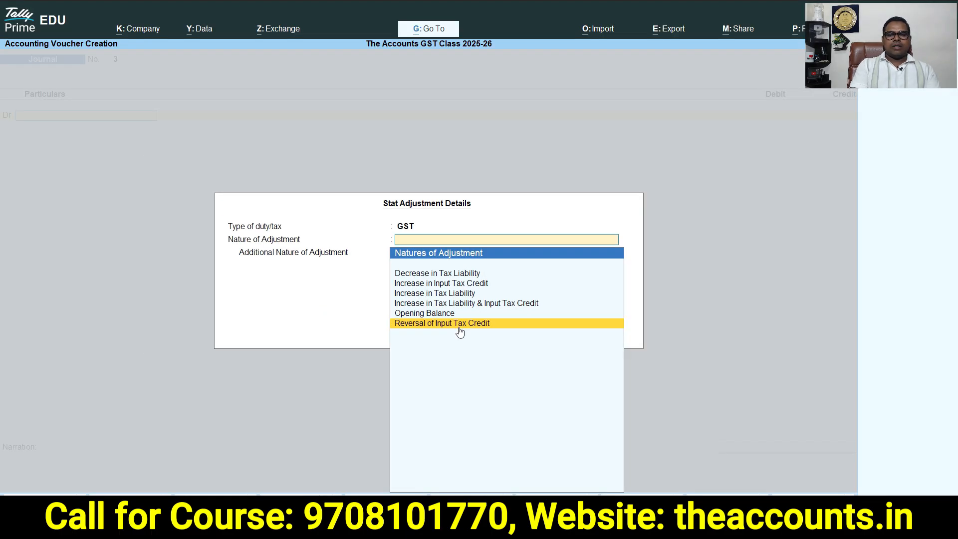
left_click(459, 325)
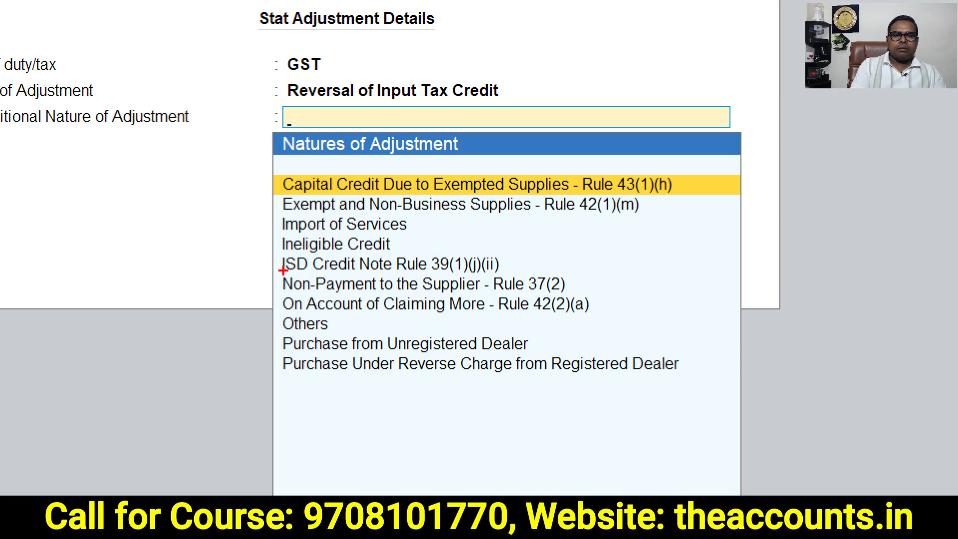
mouse_move(273, 269)
left_mouse_down()
mouse_move(313, 286)
mouse_move(422, 299)
mouse_move(577, 294)
left_mouse_up()
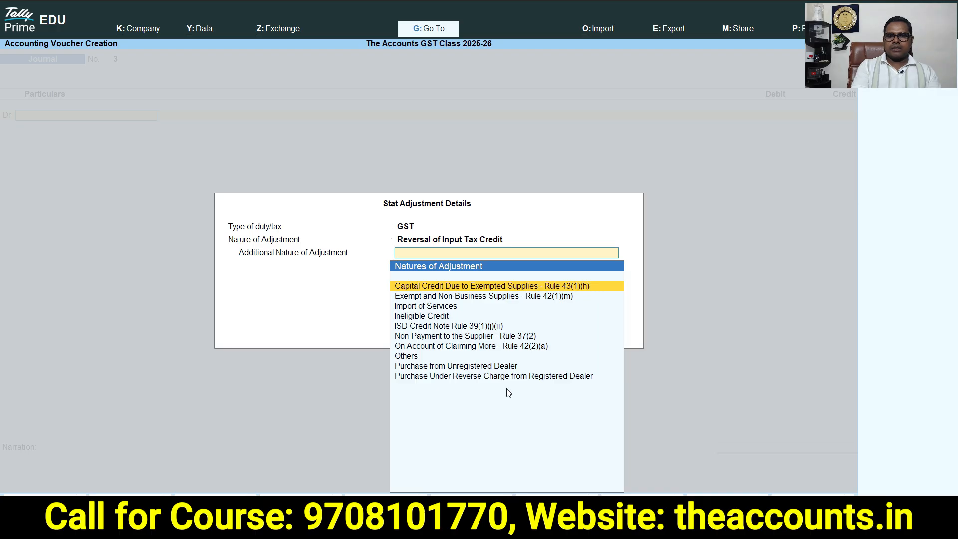
left_click(477, 337)
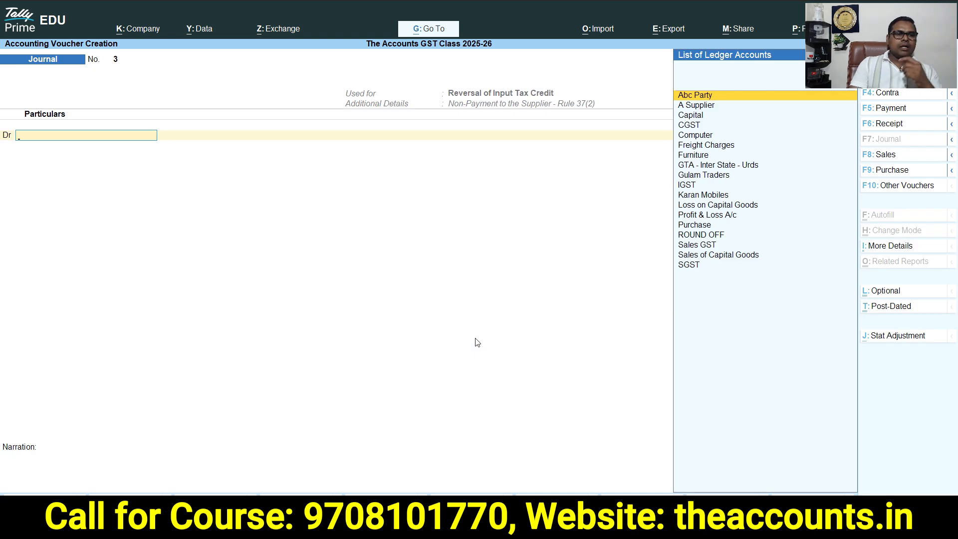
Create a ledger ITC Reveral under Current Assets with GST not applicable, and debit it 9000
key("alt+c")
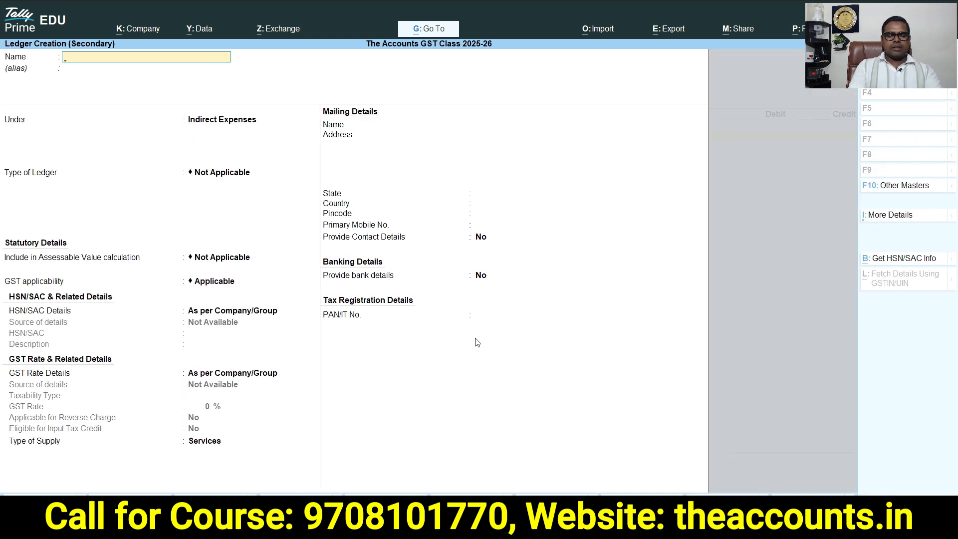
type("ITC Reveral")
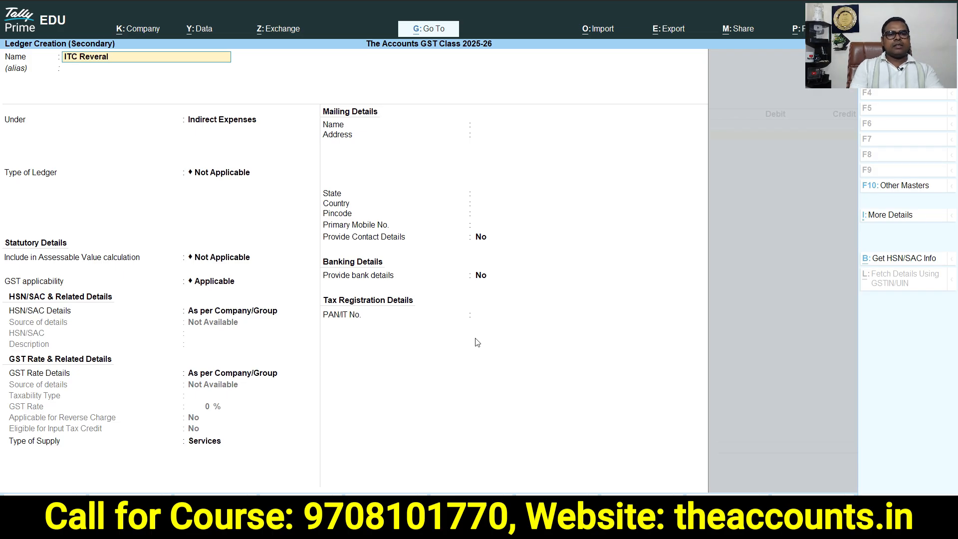
key("Return")
type("Cur")
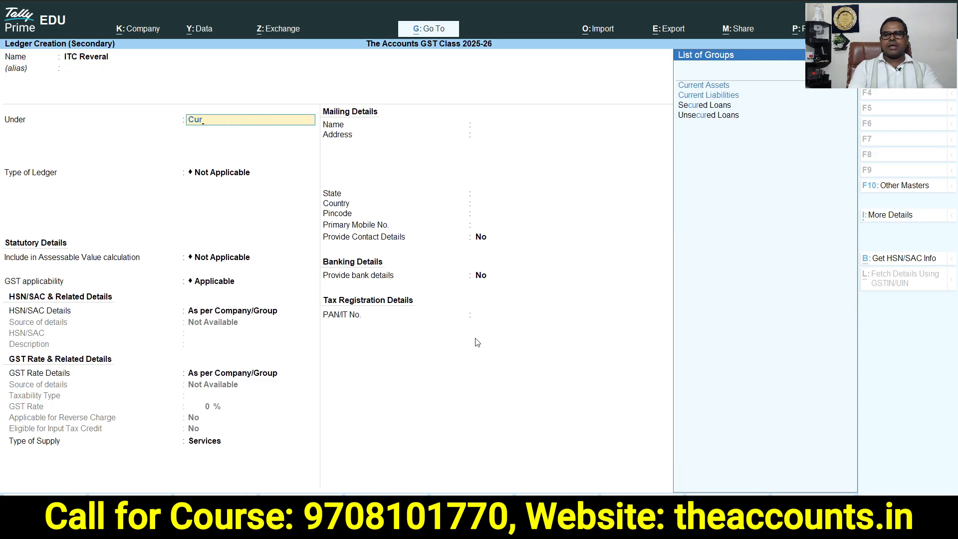
key("Return")
key("Return")
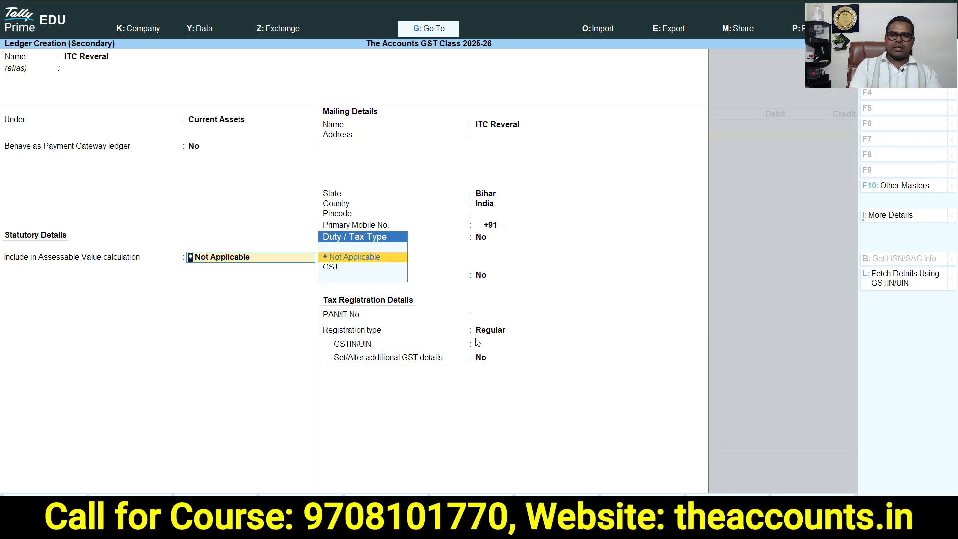
key("Return")
key("ctrl+a")
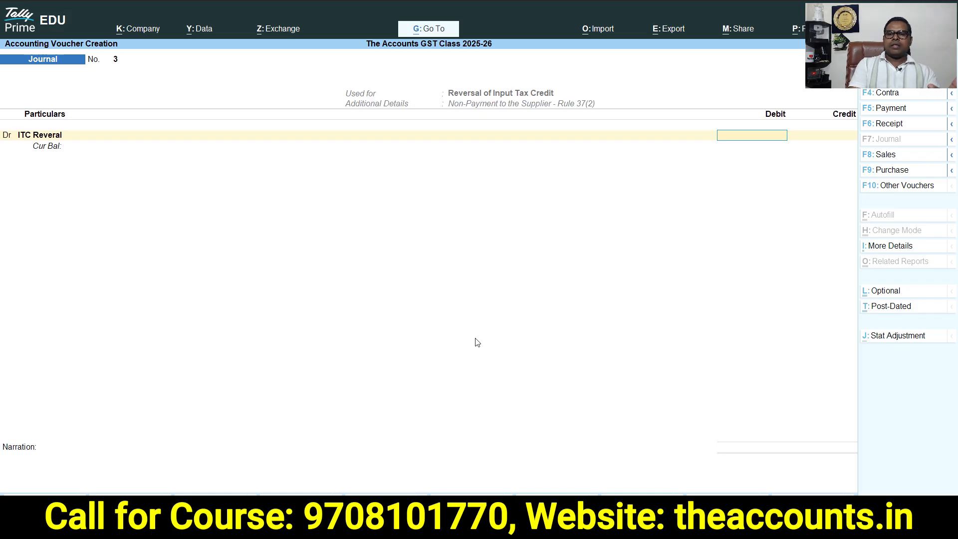
type("9000")
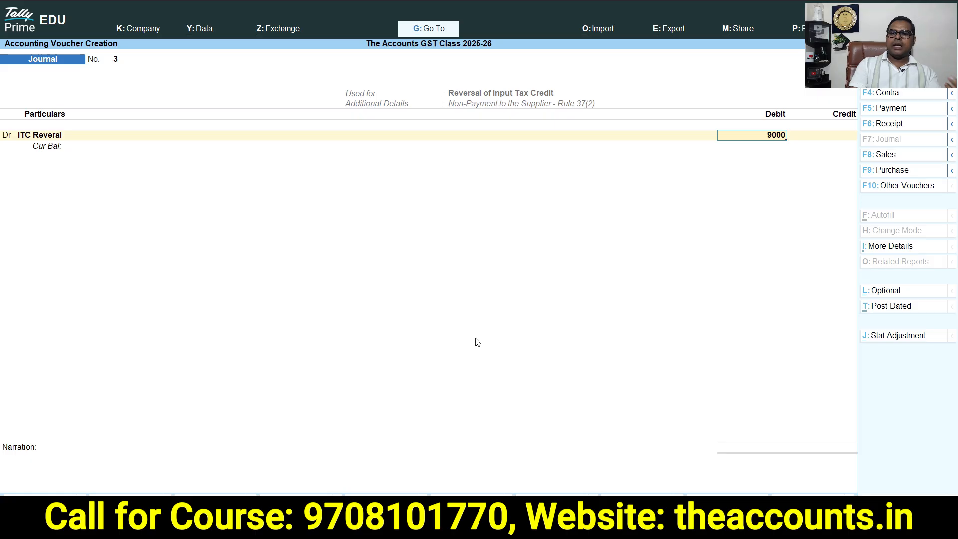
key("Return")
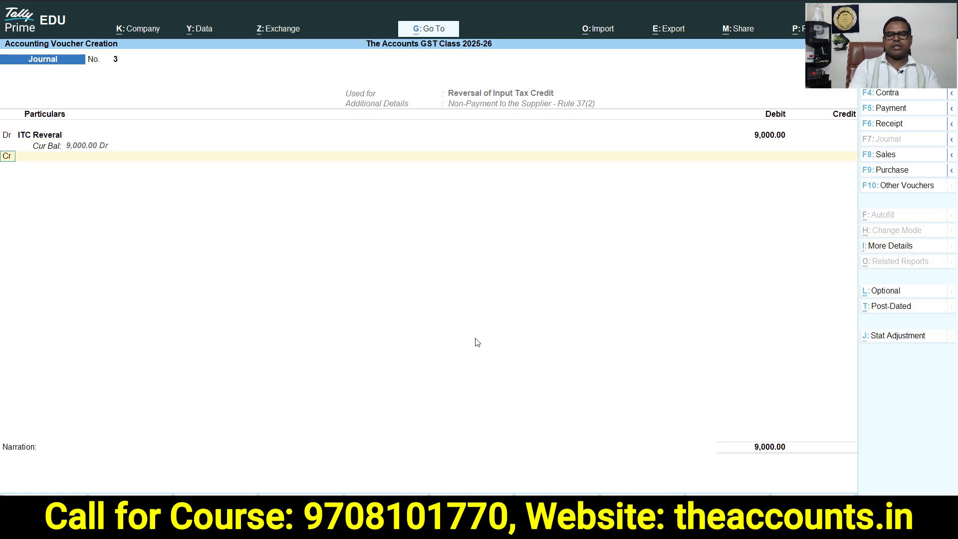
Credit the IGST ledger with GST details of 18% rate and 9000 taxable value
key("Return")
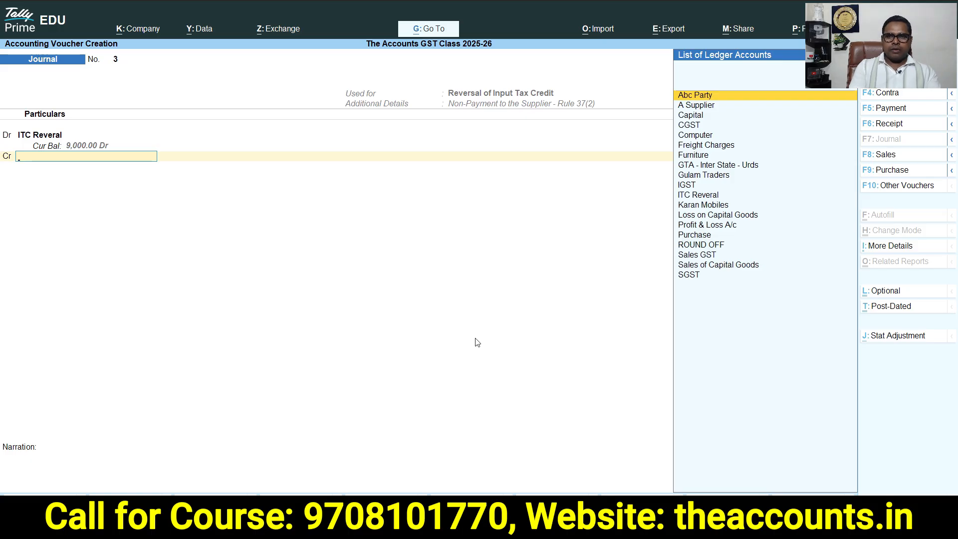
type("i")
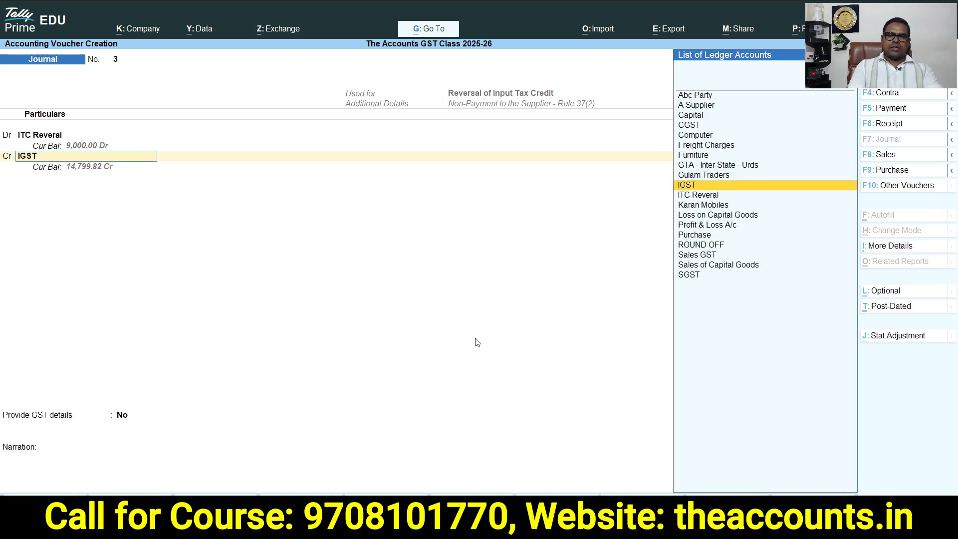
key("Return")
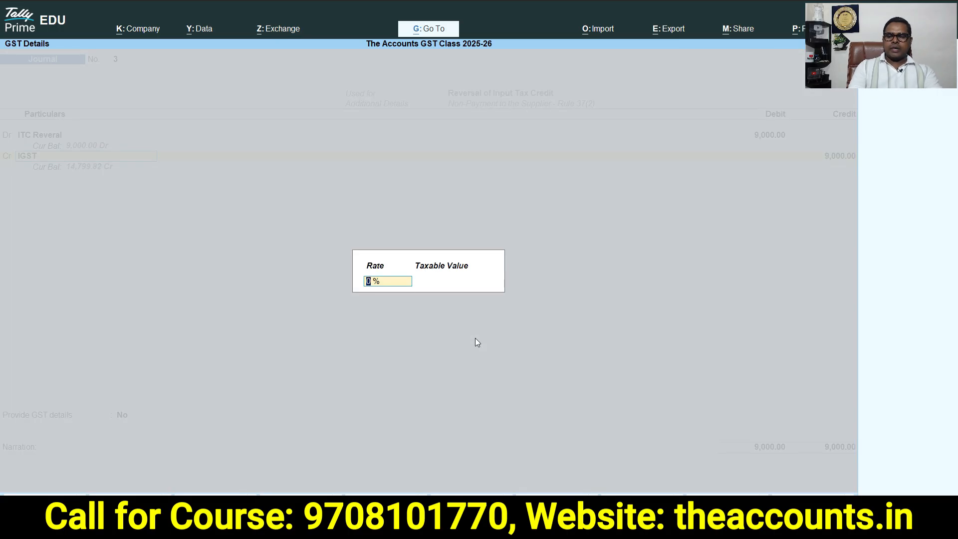
type("18")
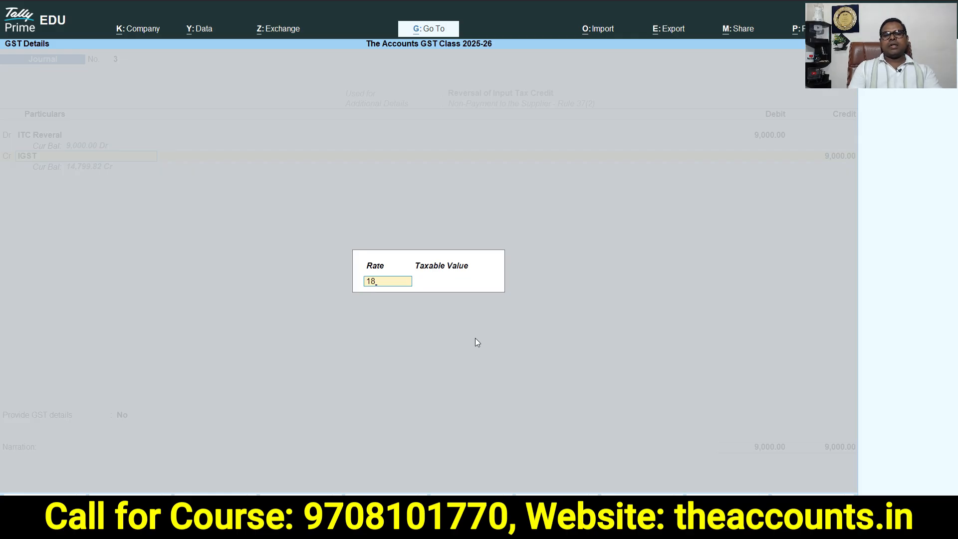
key("Return")
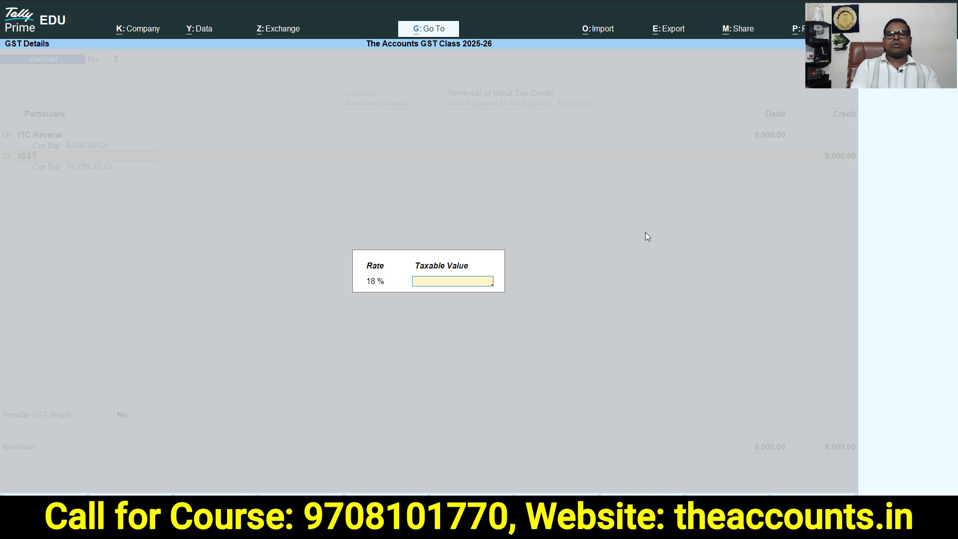
type("9000")
key("Return")
key("Return")
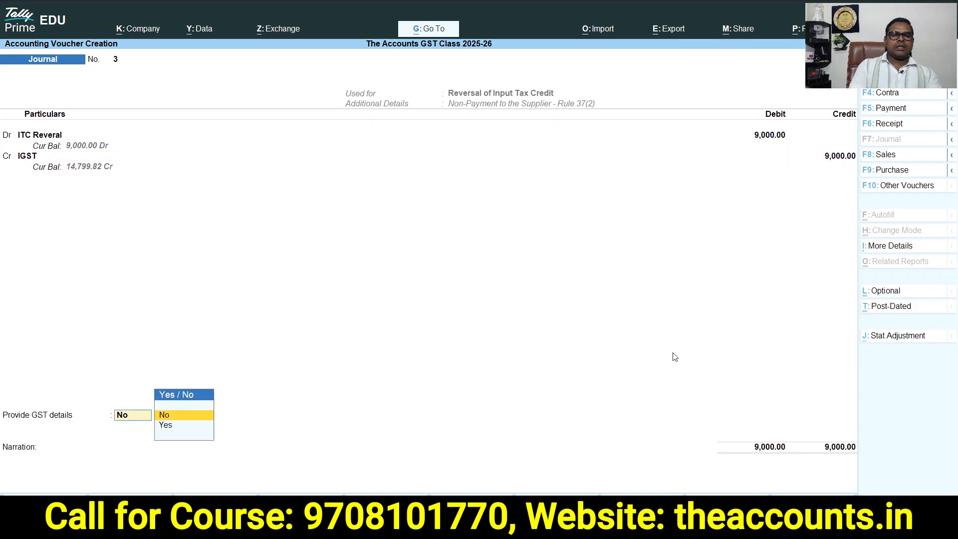
Provide GST details with Capital Goods as the type of supply and save the journal voucher
key("Down")
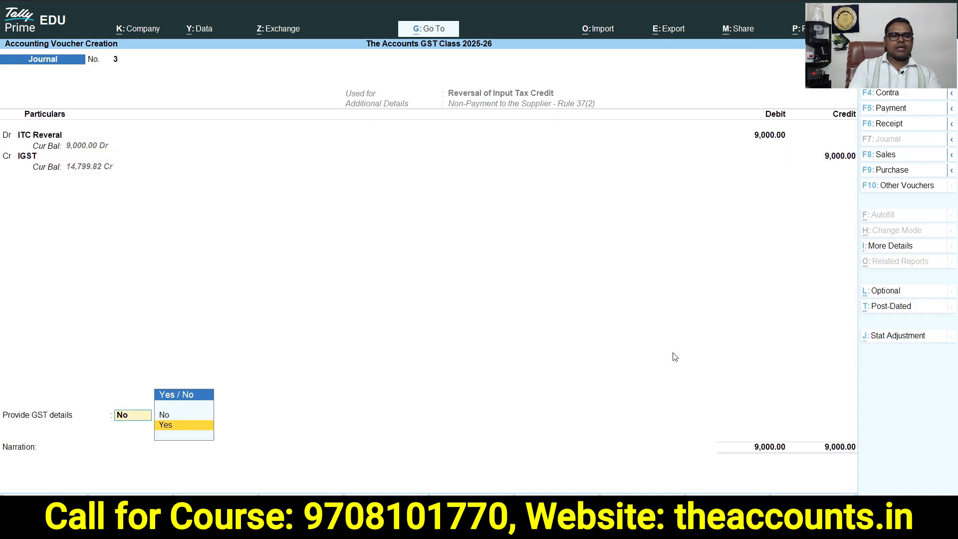
key("Return")
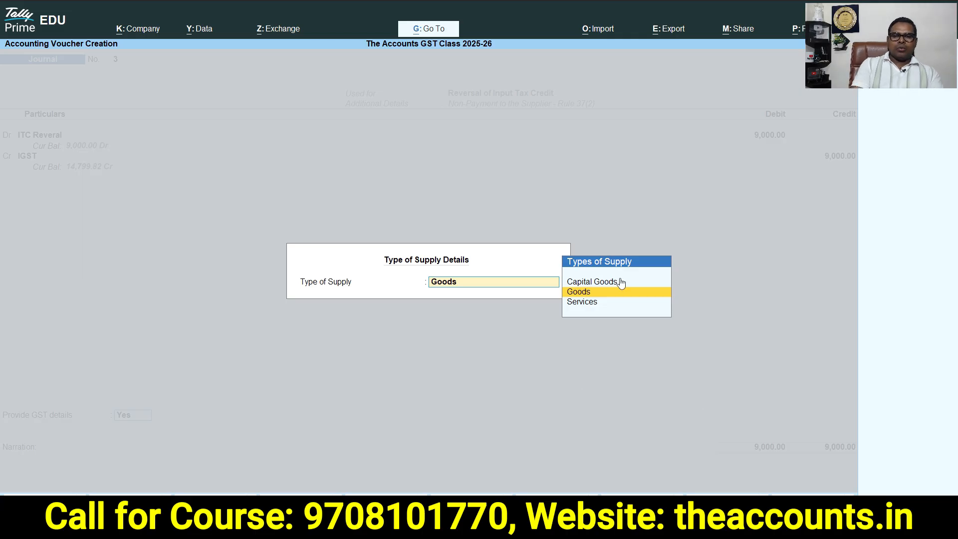
left_click(594, 293)
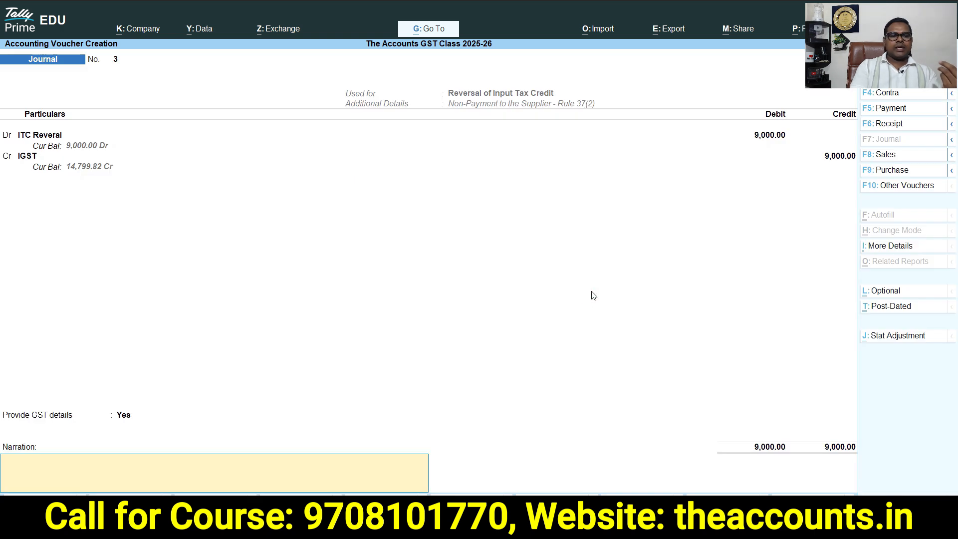
key("Return")
key("Return")
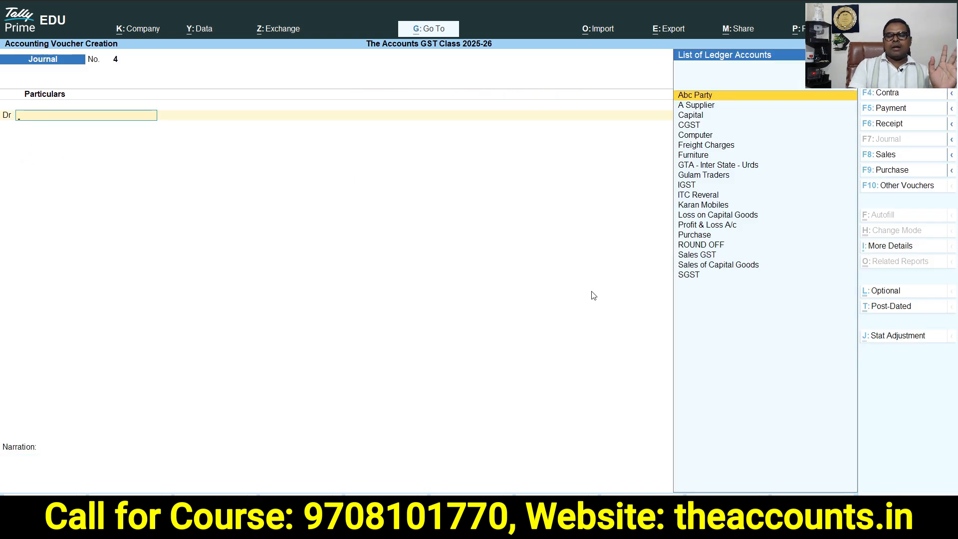
Return to the main menu and open the GSTR-3B report from GST Reports
key("Escape")
key("Up")
key("Up")
key("Up")
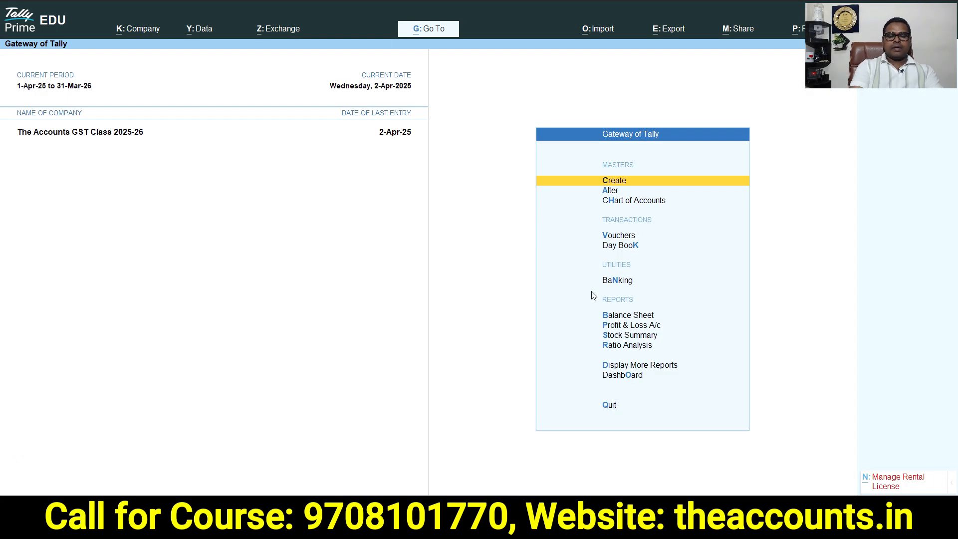
key("d")
key("o")
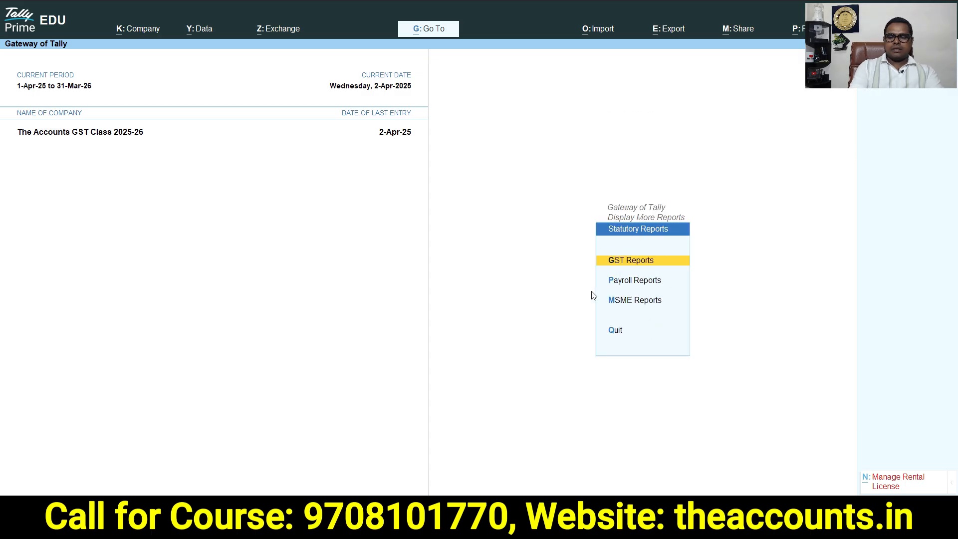
key("Return")
key("Down")
key("Down")
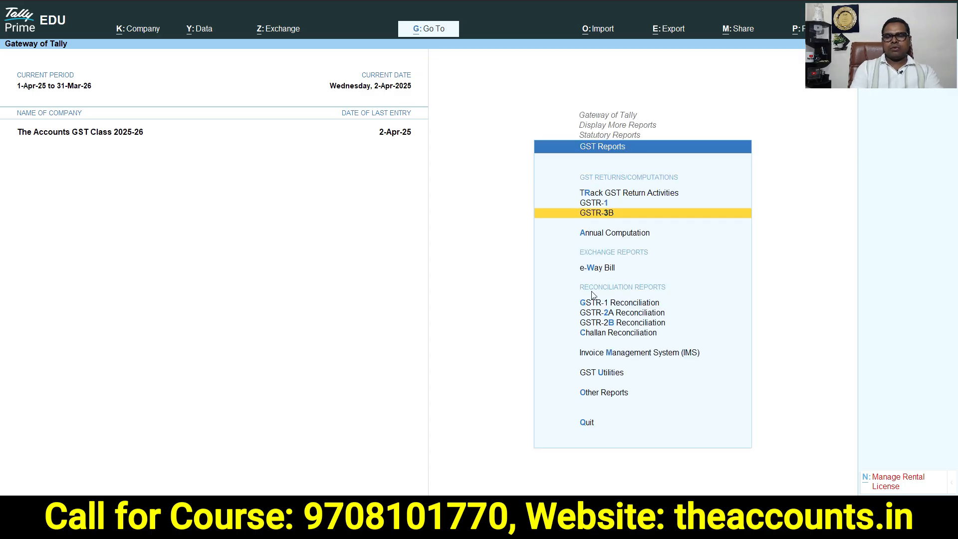
key("Return")
key("alt")
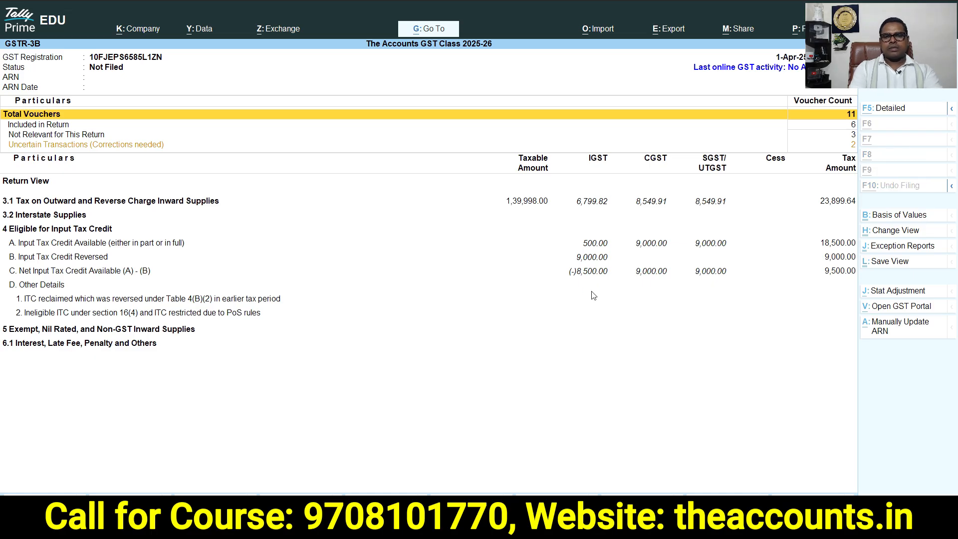
Switch GSTR-3B to the detailed view, examine the Input Tax Credit Reversed lines, and return to the main menu
key("alt+F5")
key("Down")
key("Down")
key("Down")
key("Down")
key("Down")
key("Down")
key("Down")
key("Down")
key("Down")
key("Down")
key("Down")
key("Down")
key("Down")
key("Down")
key("Down")
key("Down")
key("Down")
key("Down")
key("Down")
key("Down")
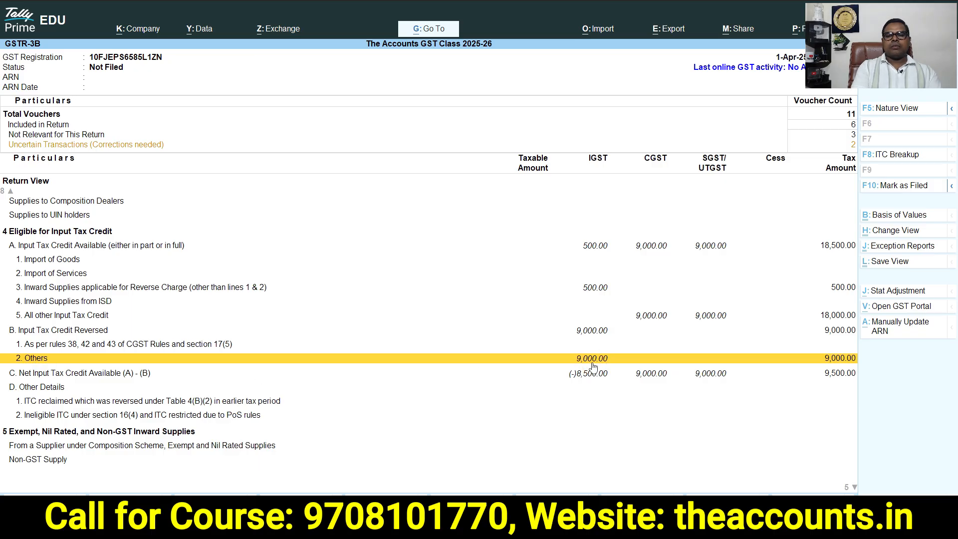
left_click(581, 319)
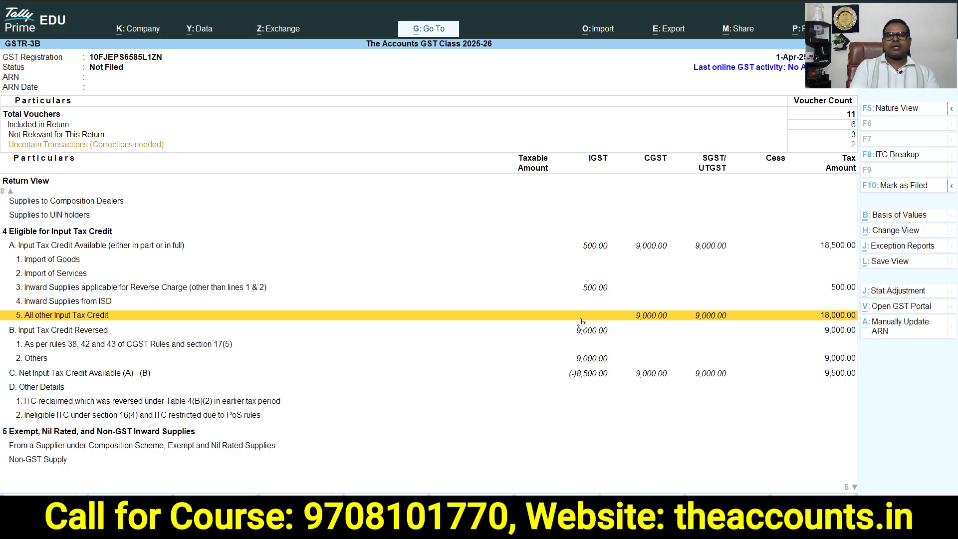
key("Escape")
key("Escape")
key("Escape")
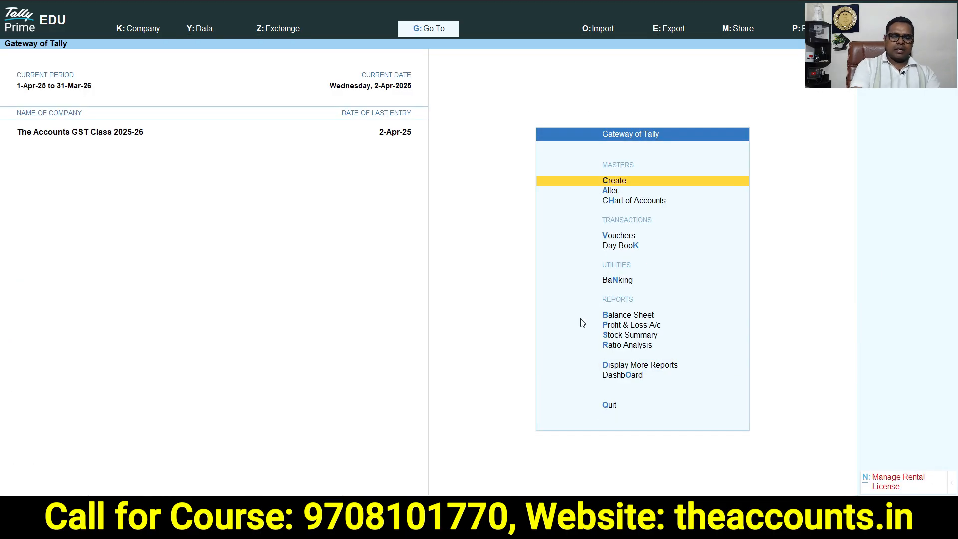
Open the Balance Sheet in detailed view, review the current assets, and return to the main menu
left_click(581, 319)
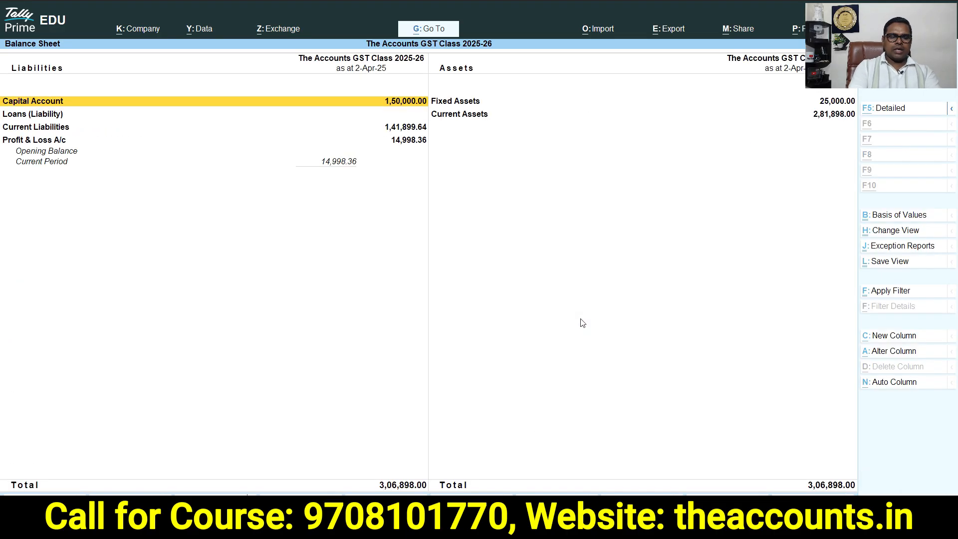
key("Right")
key("Down")
key("Down")
key("Down")
key("Down")
key("Down")
key("Down")
key("Down")
key("Down")
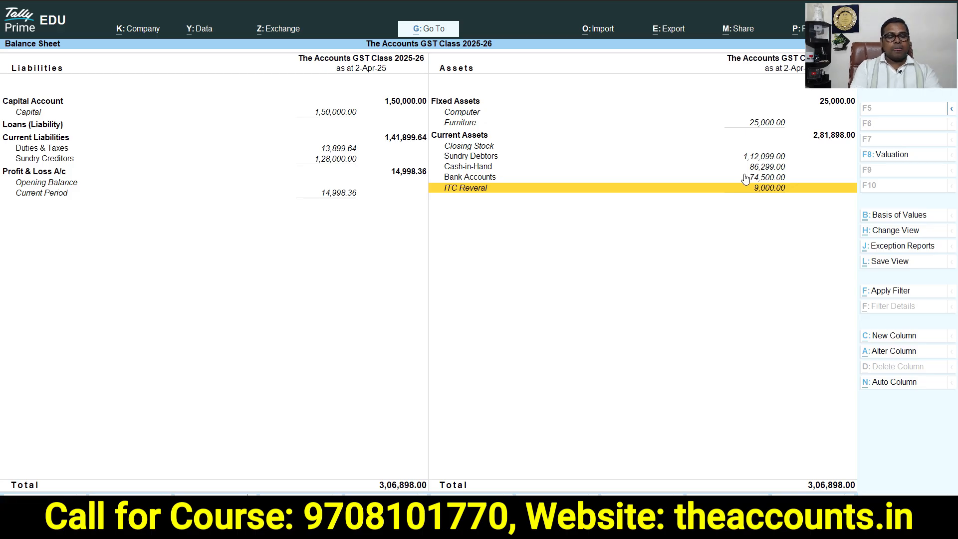
key("Escape")
key("Escape")
key("Escape")
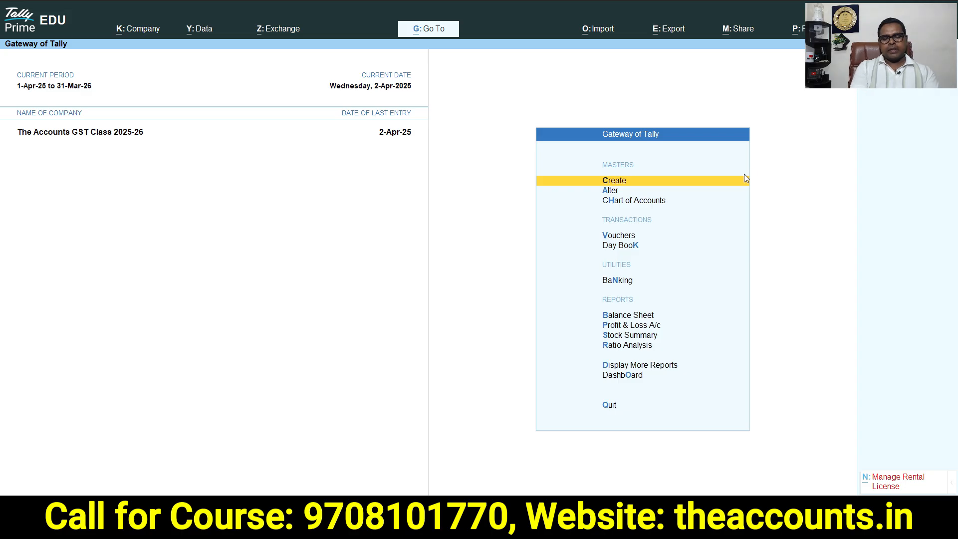
Open a new journal voucher and set the GST stat adjustment to Increase in Input Tax Credit, Reclaim of Reversal of ITC (On Account of Buyer Payment)
key("v")
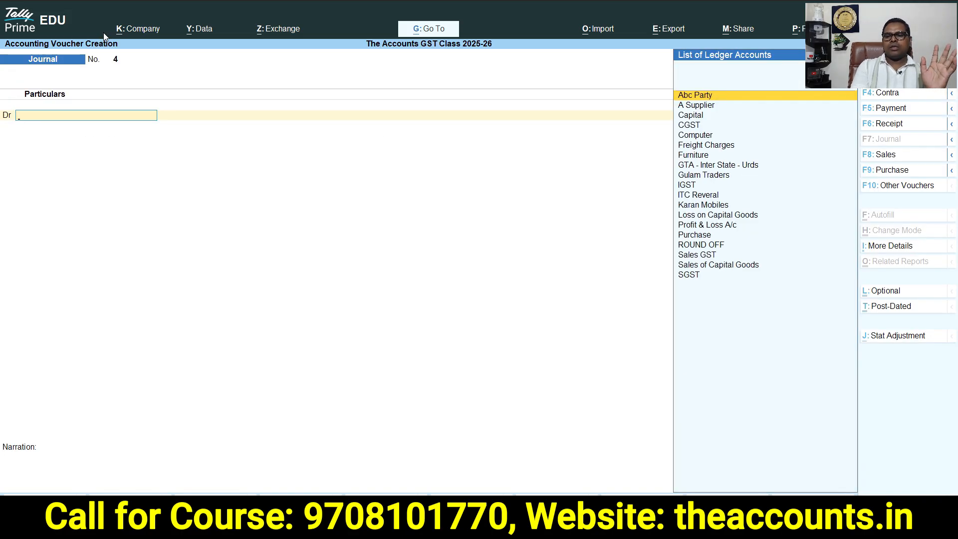
left_click(896, 337)
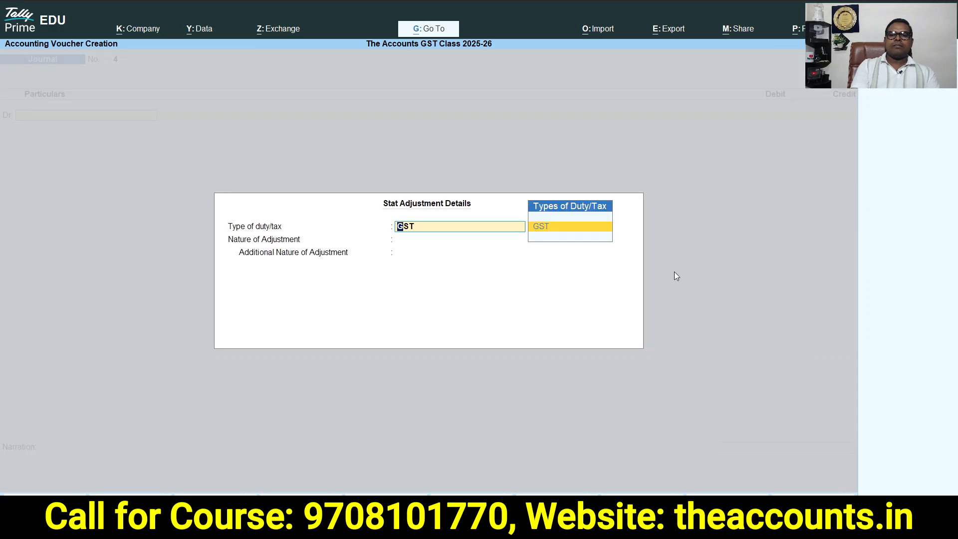
key("Return")
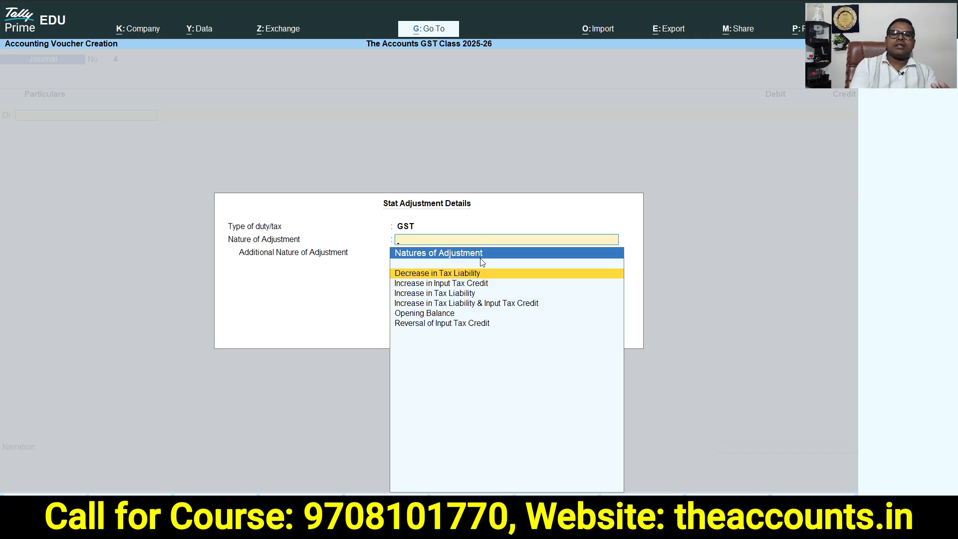
left_click(468, 284)
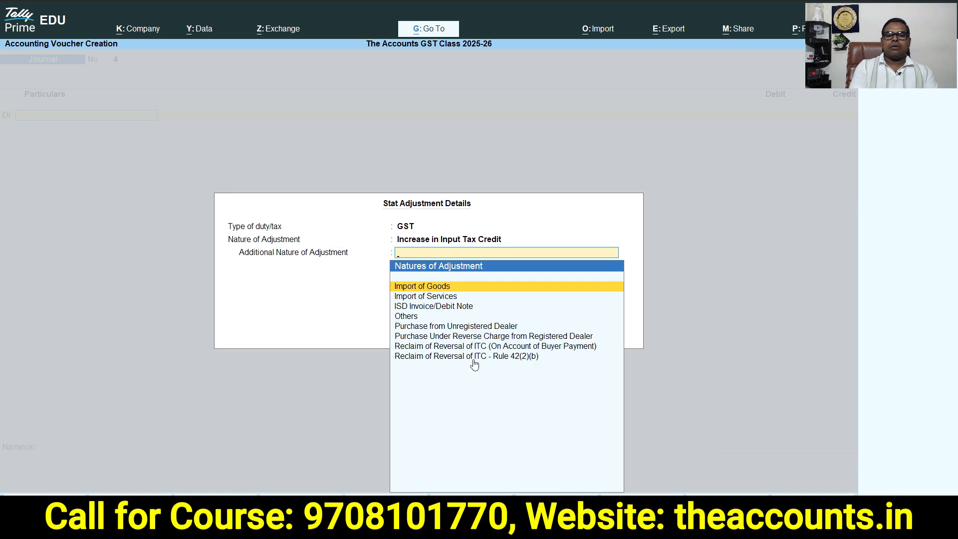
left_click(441, 349)
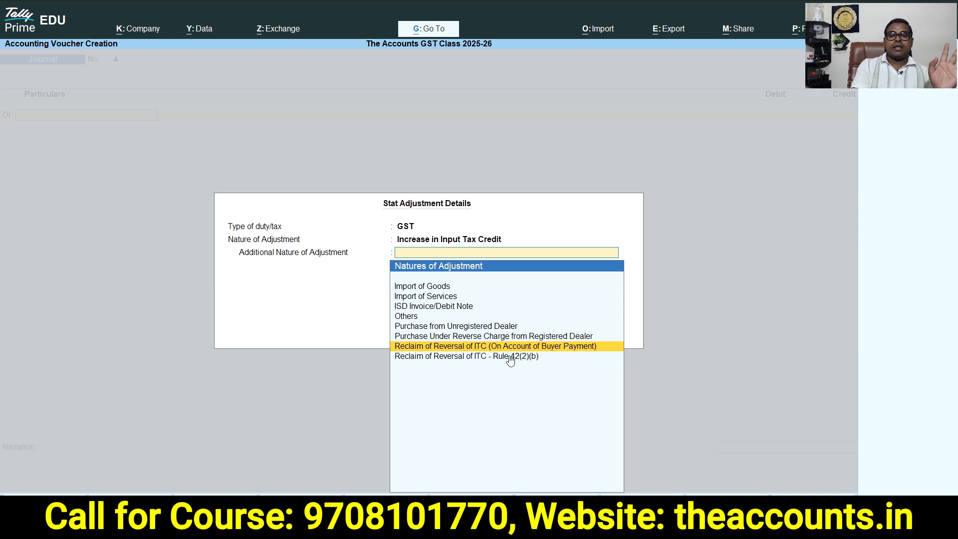
left_click(558, 348)
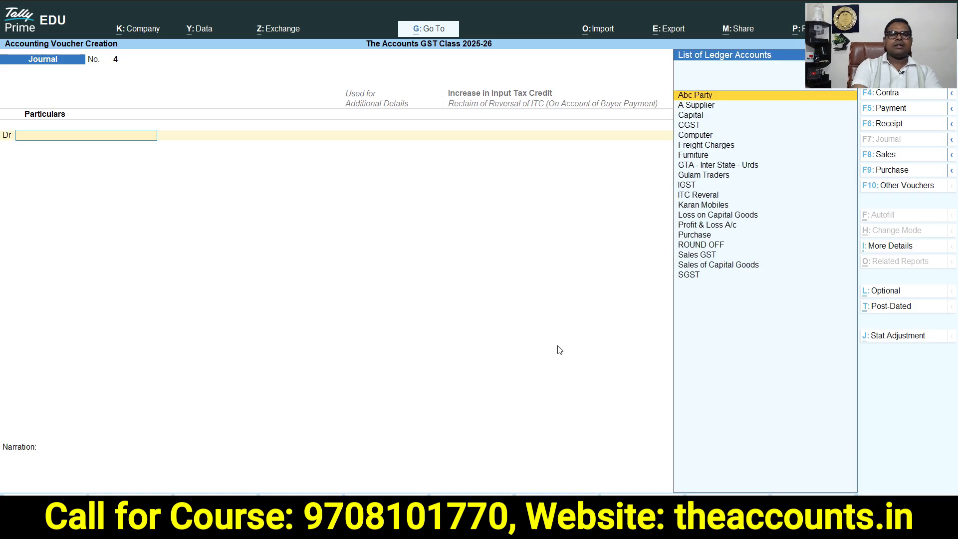
Debit the IGST ledger at 18% on a taxable value of 50000 with an amount of 9000
type("Igs")
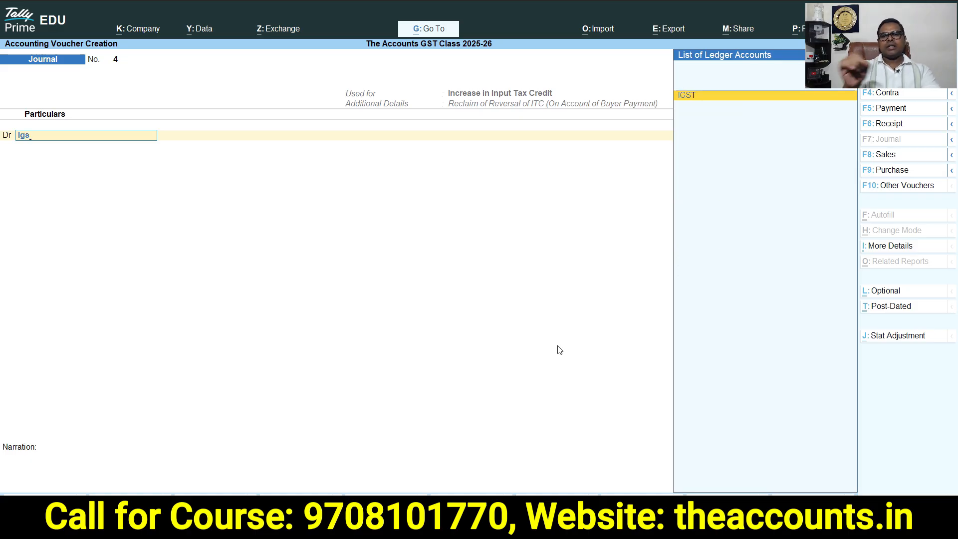
key("Return")
type("18")
key("Return")
type("50000")
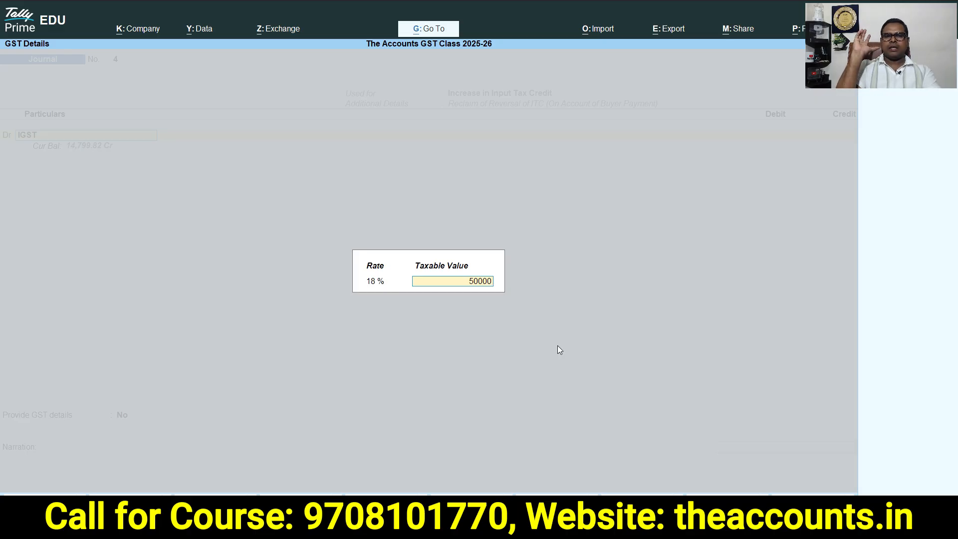
key("Return")
type("9000")
key("Return")
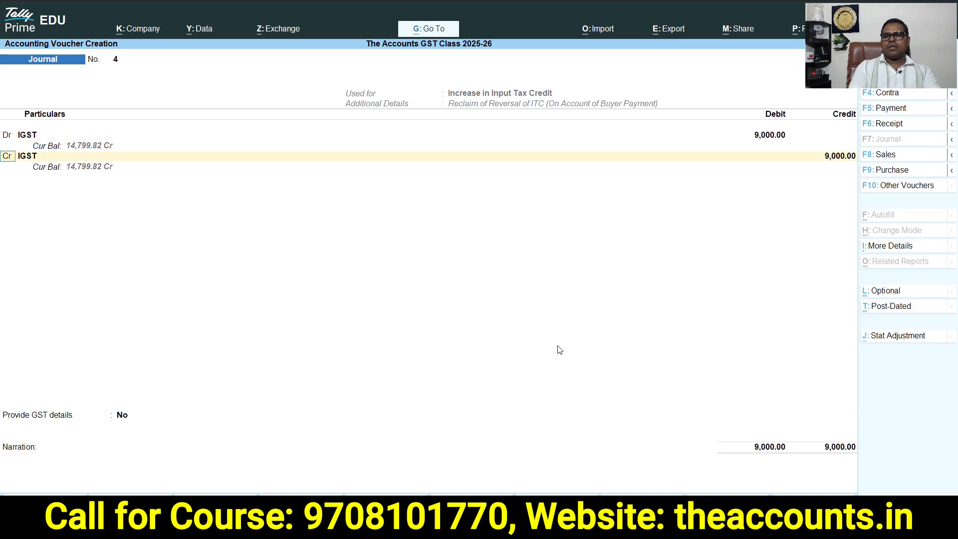
Credit the ITC Reveral ledger for 9,000, set Provide GST details to Yes, and save the journal voucher
key("Return")
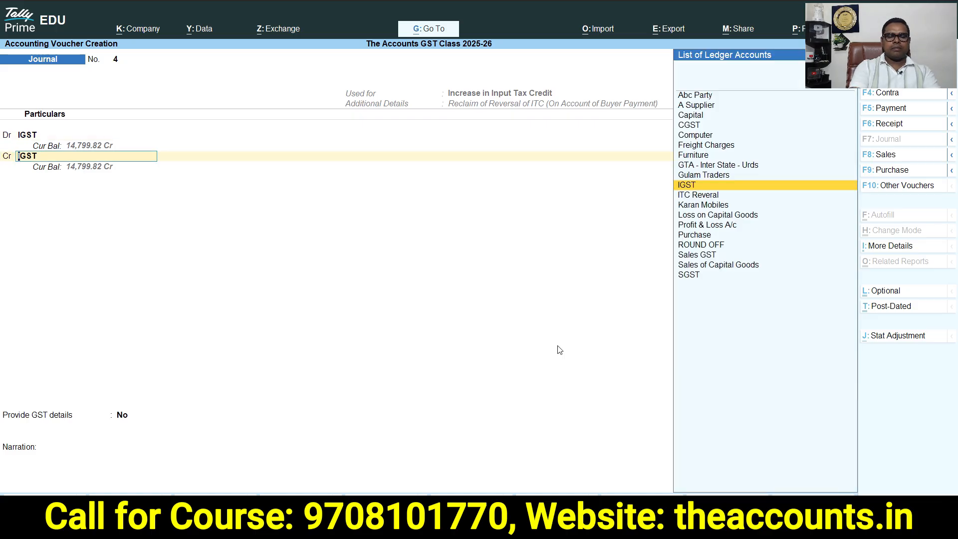
type("It")
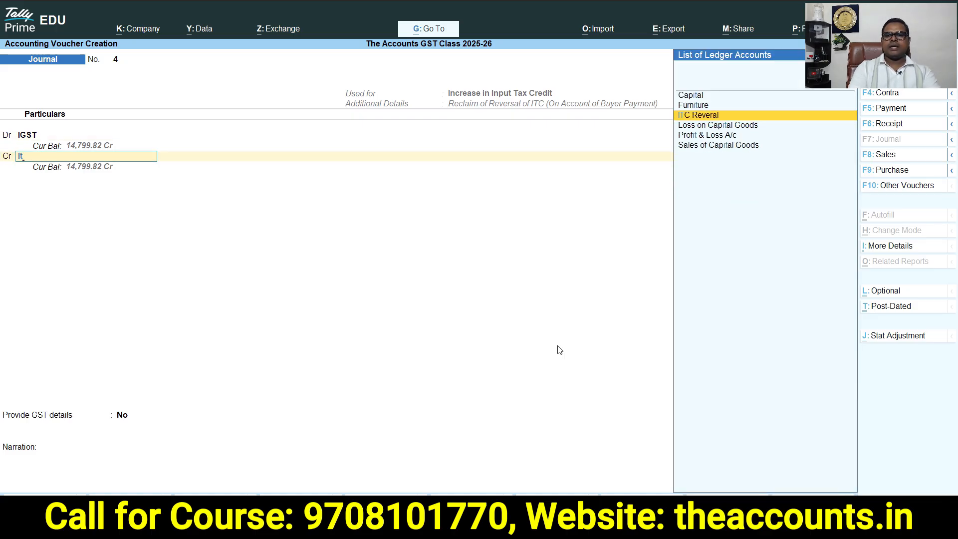
left_click(724, 115)
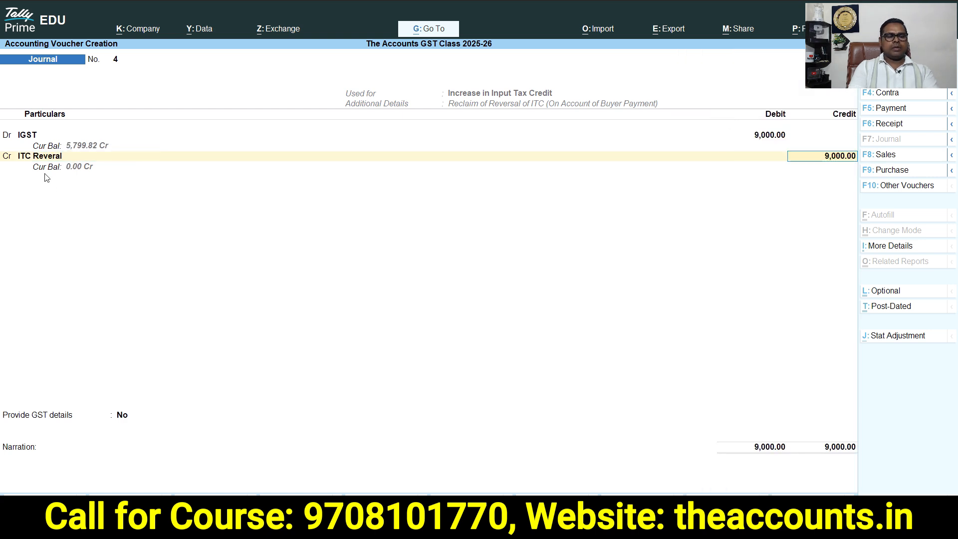
key("ctrl+1")
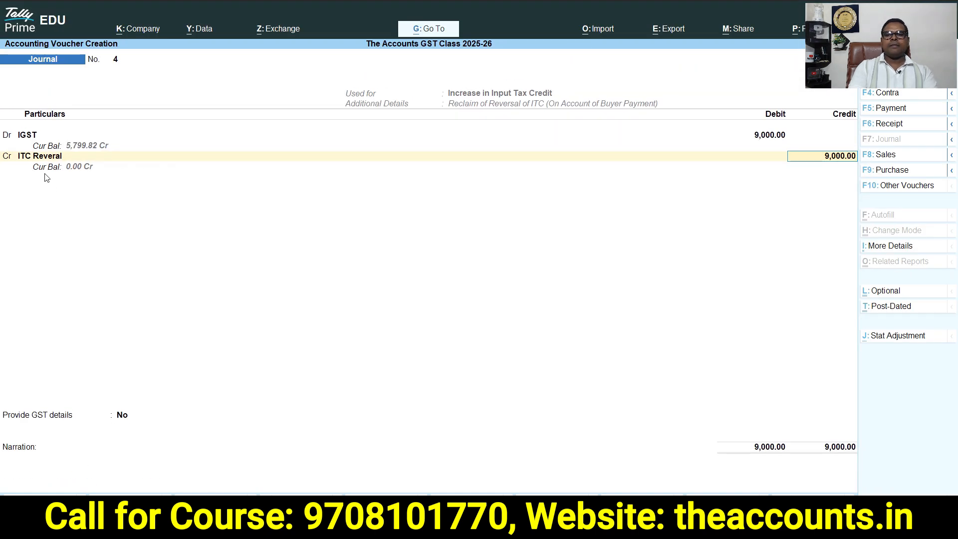
key("Return")
key("Return")
key("Down")
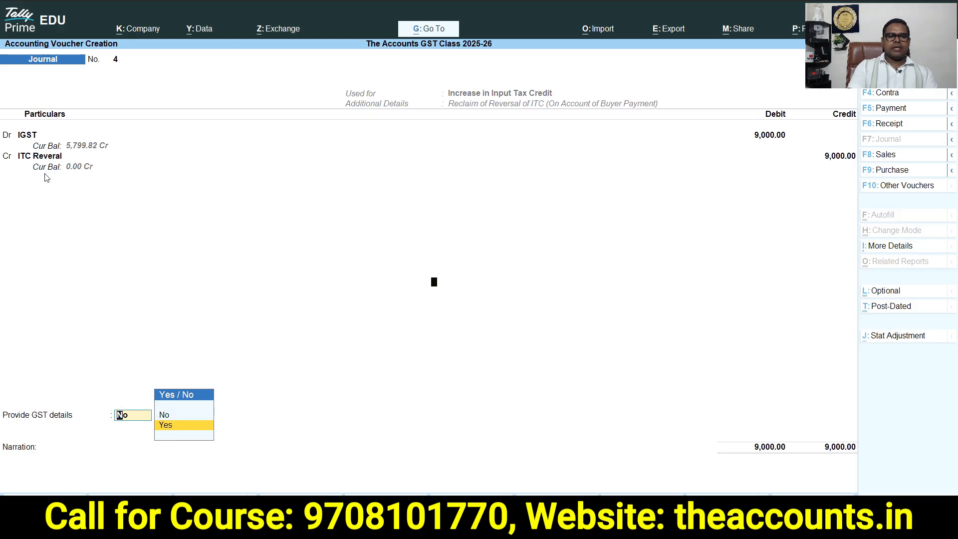
key("Return")
key("Return")
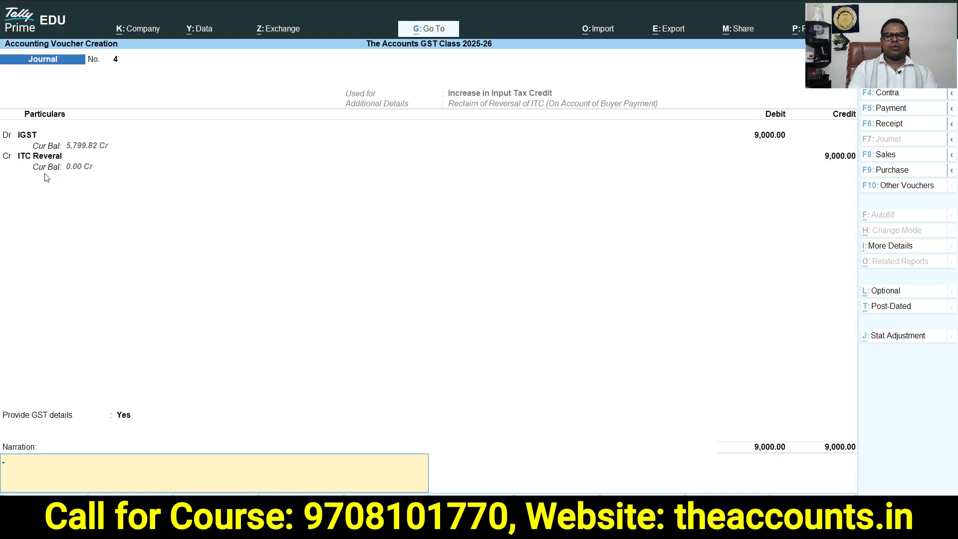
key("Return")
key("Return")
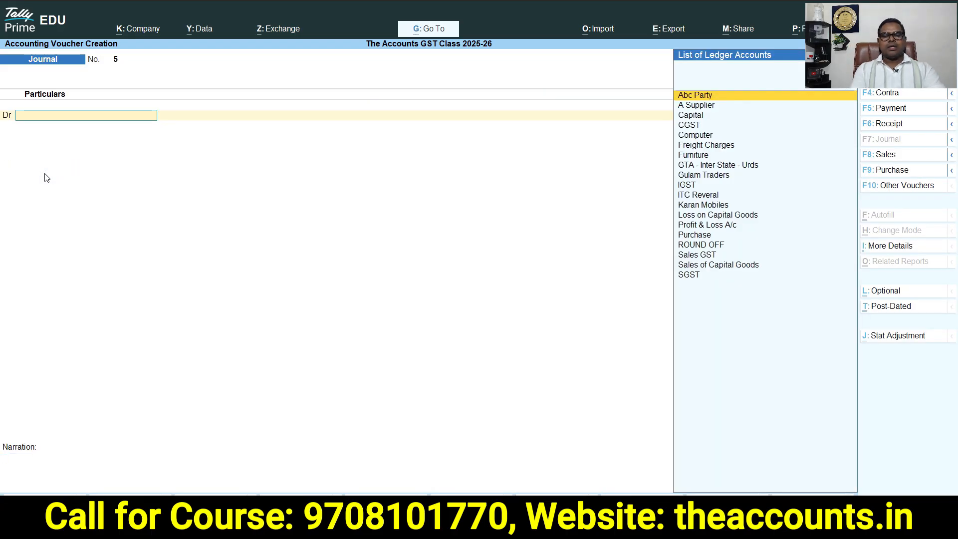
Return to the main menu, open the Balance Sheet in detailed view, review the assets, and go back
key("Escape")
key("Escape")
key("Escape")
key("b")
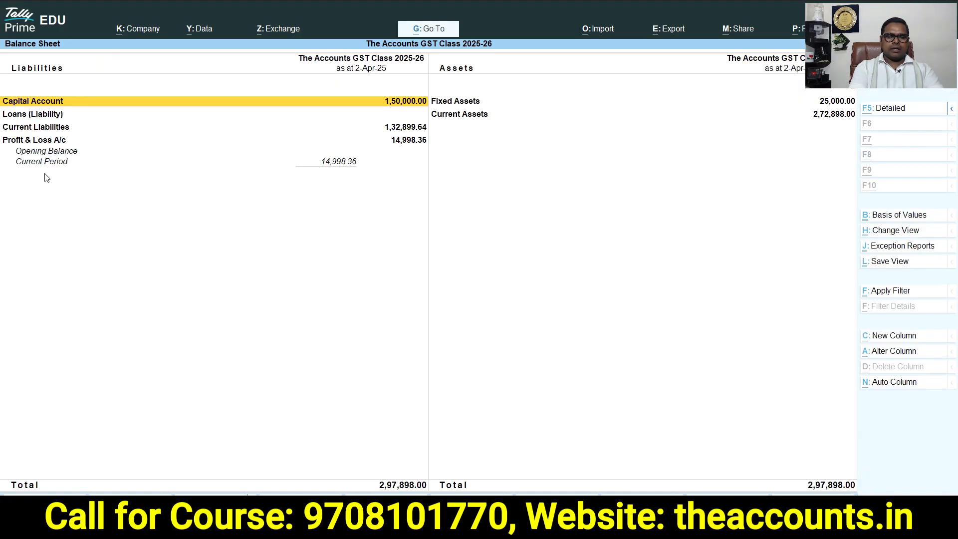
key("alt+F5")
key("Right")
key("Down")
key("Down")
key("Down")
key("Down")
key("Down")
key("Down")
key("Down")
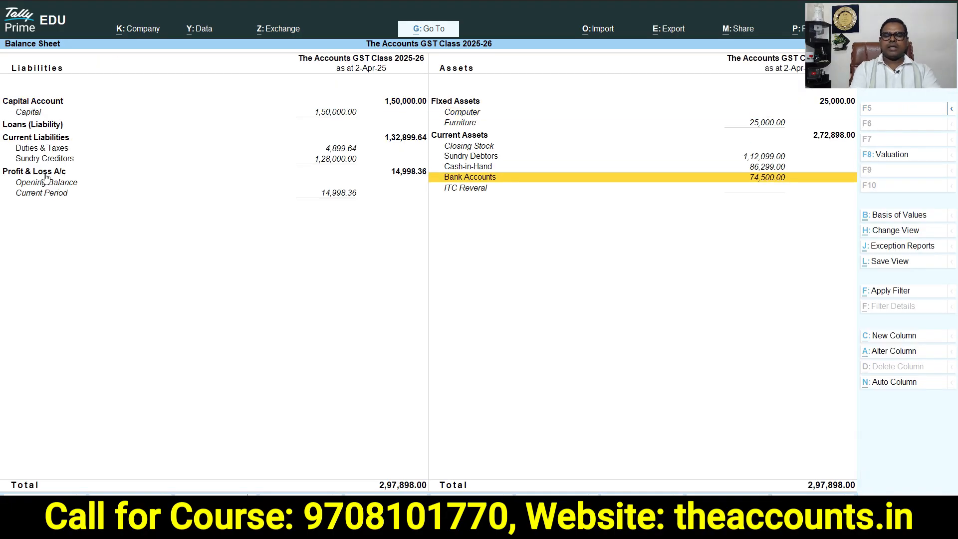
key("Down")
key("Escape")
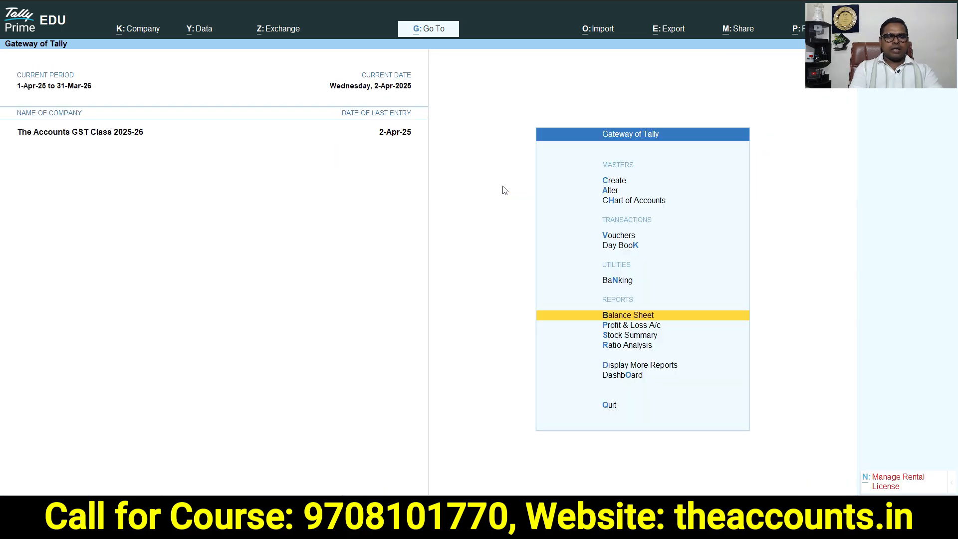
key("Escape")
Open GSTR-3B from GST Reports, switch to the detailed view, and examine the Eligible Input Tax Credit lines
key("d")
key("o")
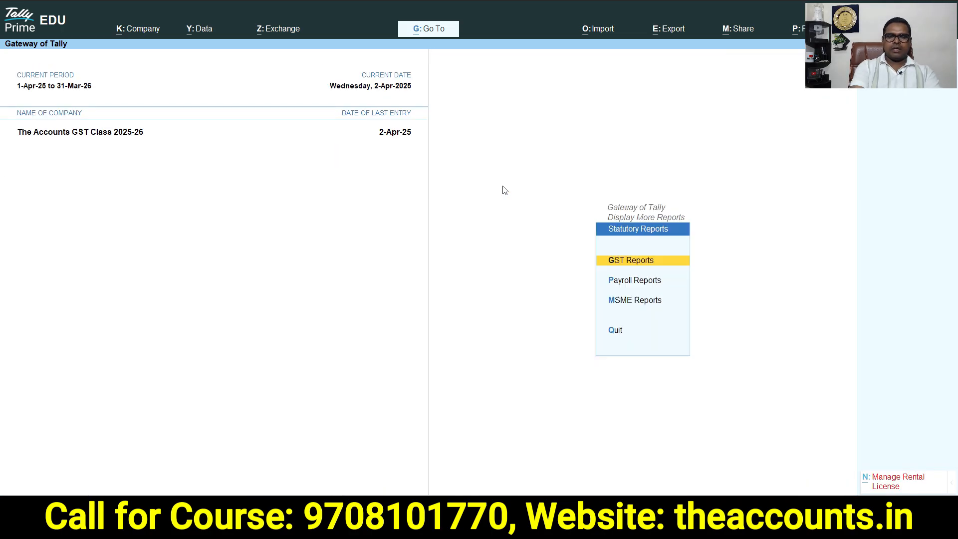
key("Return")
key("Down")
key("Down")
key("Return")
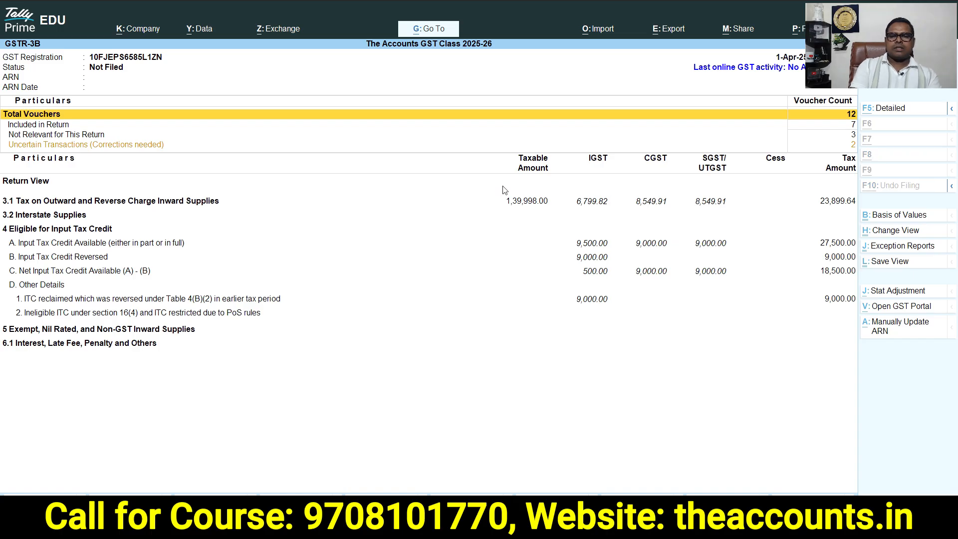
key("F5")
key("Down")
key("Down")
key("Down")
key("Down")
key("Down")
key("Down")
key("Down")
key("Down")
key("Down")
key("Down")
key("Down")
key("Down")
key("Down")
key("Down")
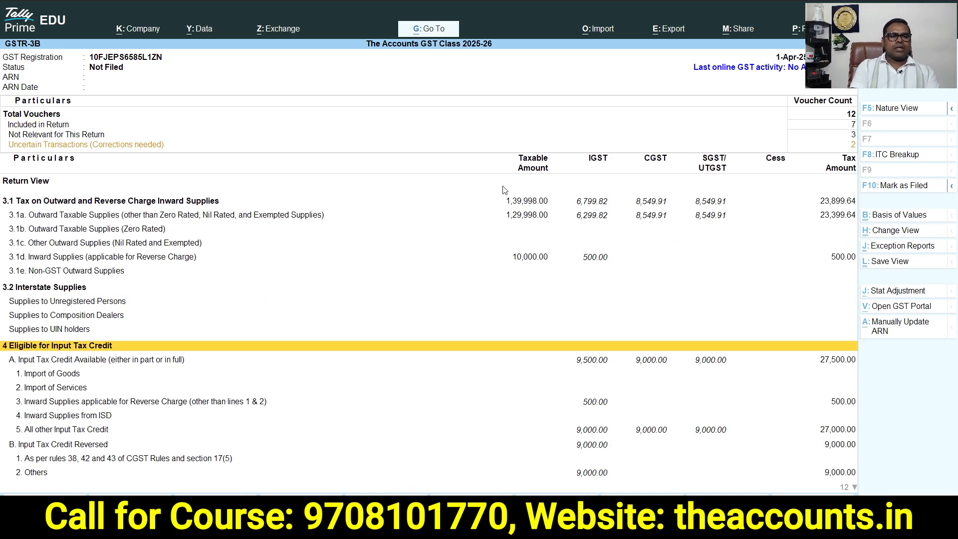
key("Down")
key("Down")
key("Down")
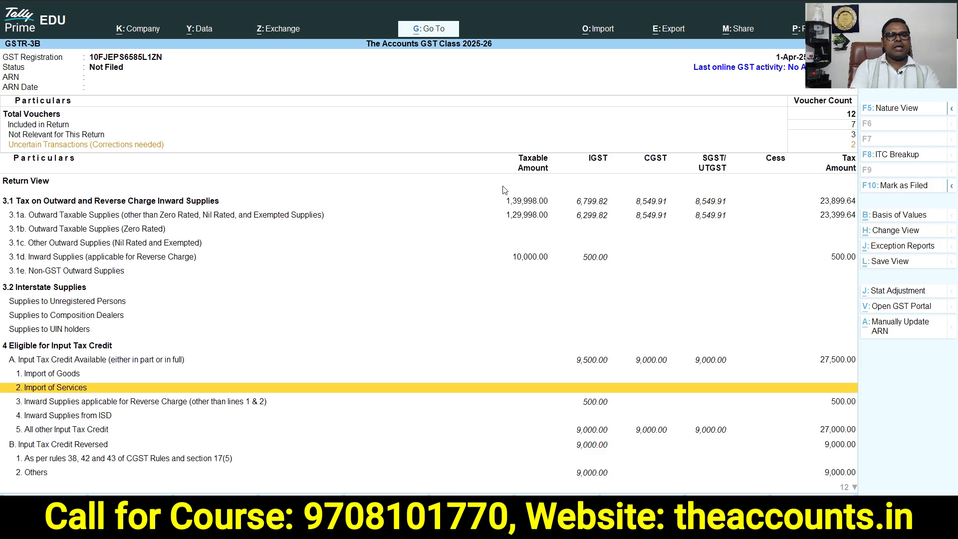
key("Down")
key("Down")
key("Down")
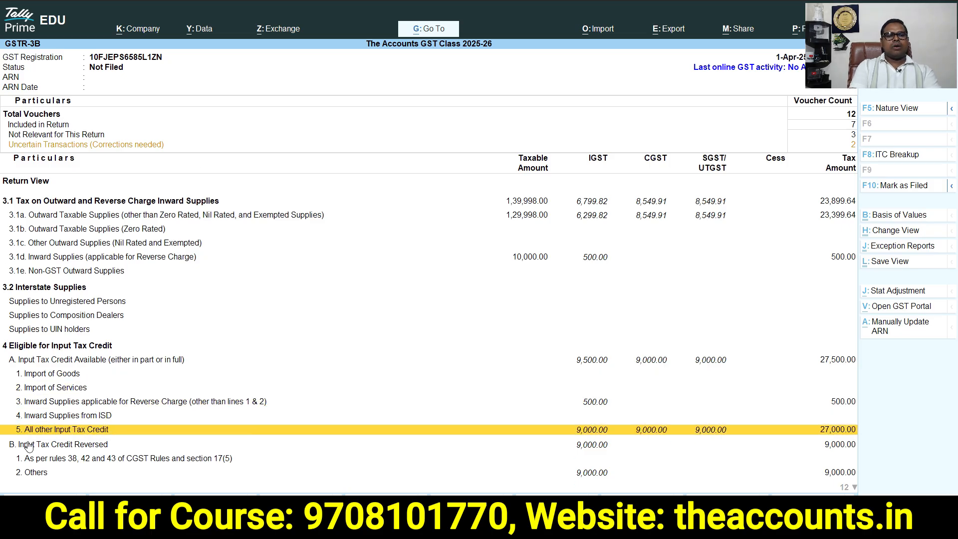
Drill into the All other Input Tax Credit voucher register, then return to the GST Reports menu
left_click(620, 433)
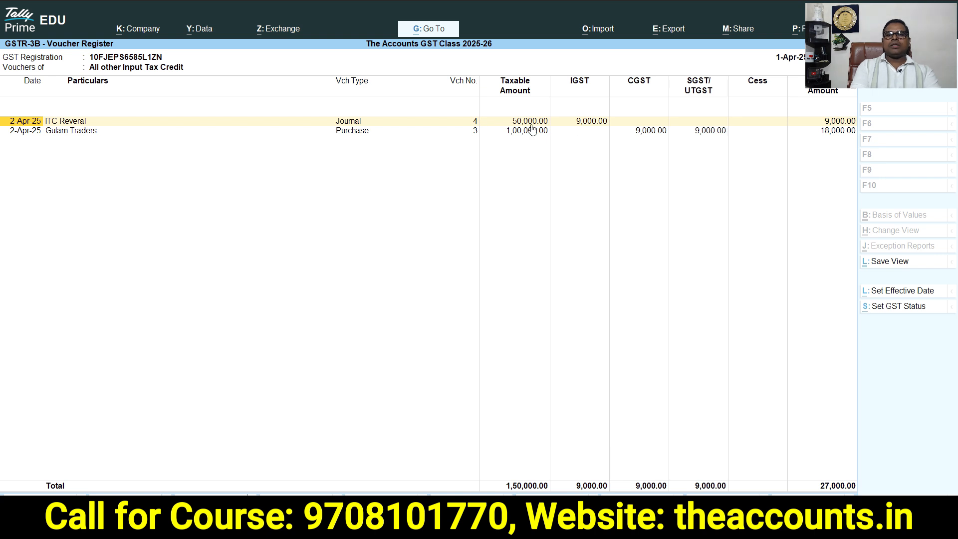
left_click(589, 121)
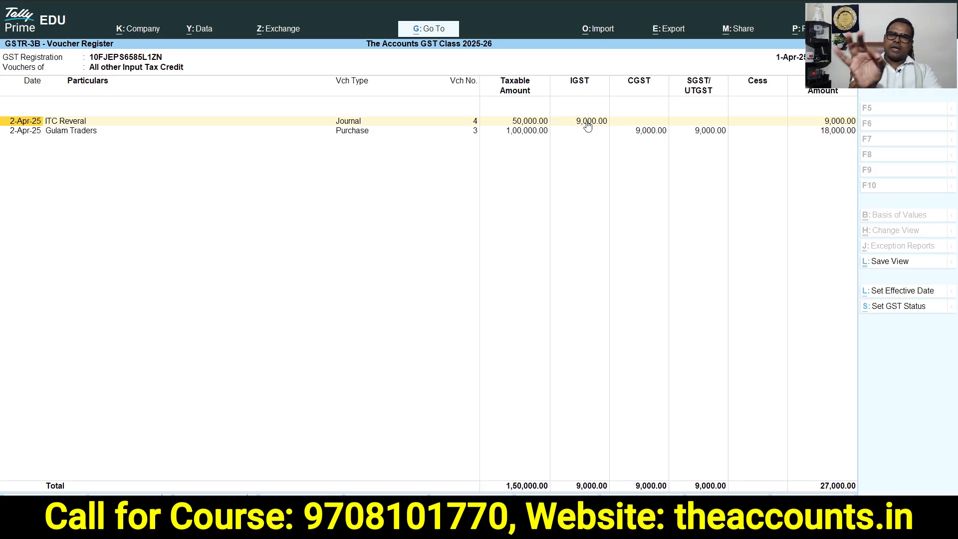
key("Escape")
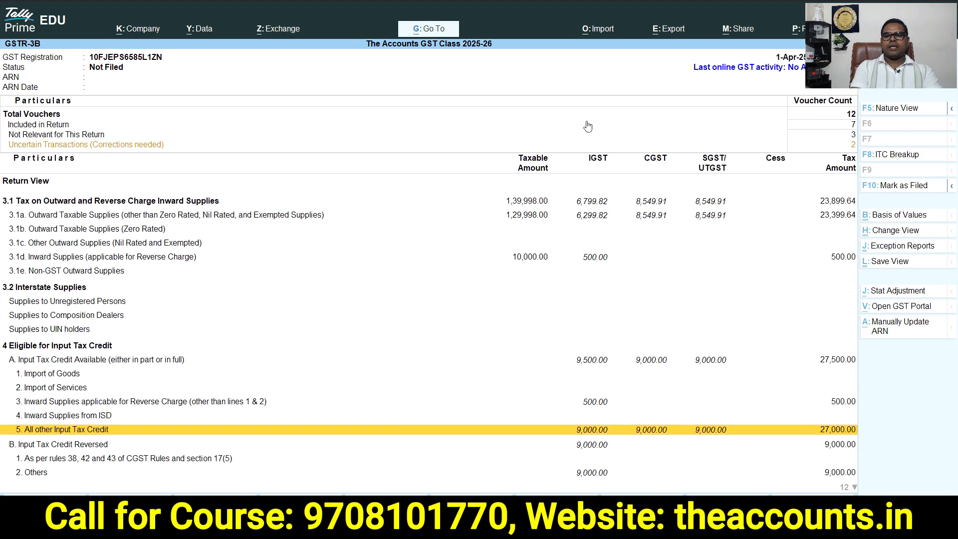
key("Escape")
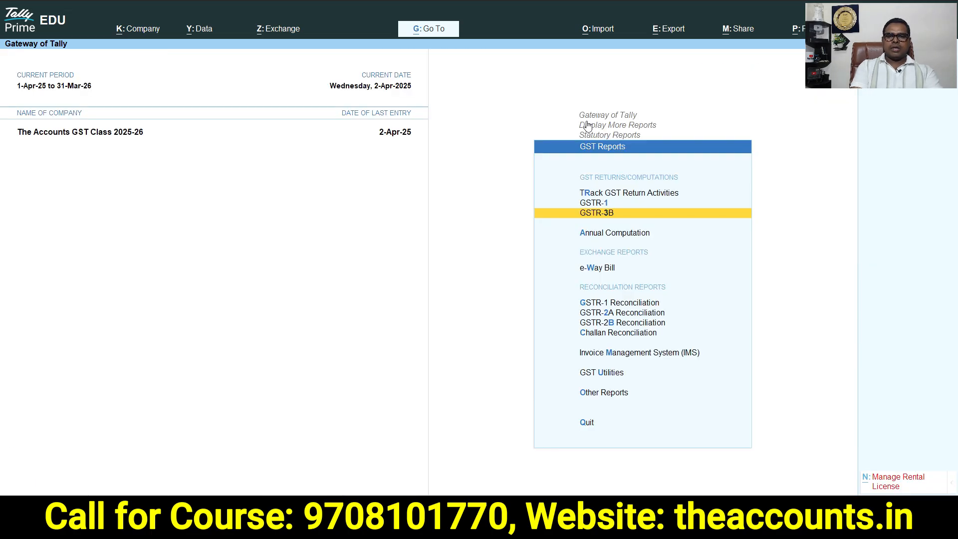
Reopen GSTR-3B in detailed view and examine the ITC reclaimed line under Other Details
key("Return")
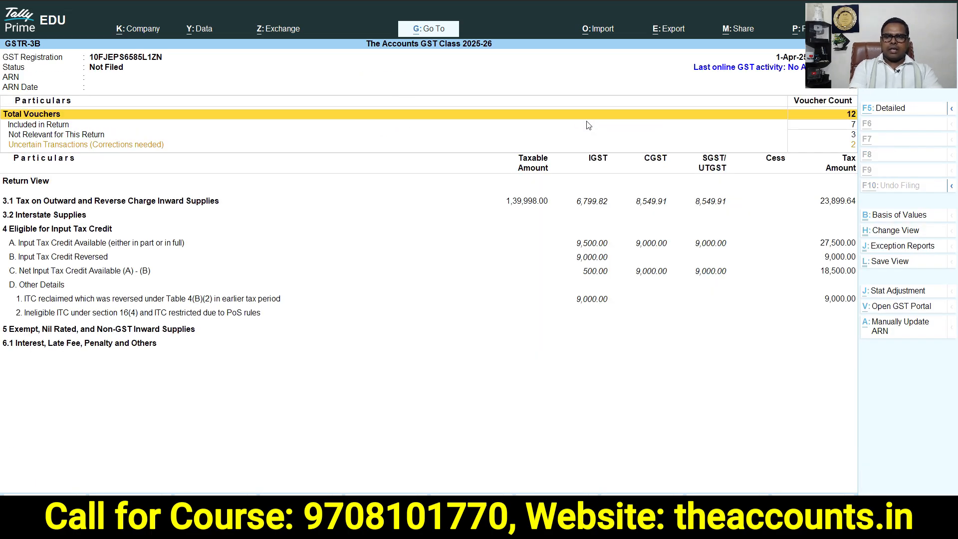
key("F5")
key("Down")
key("Down")
key("Down")
key("Down")
key("Down")
key("Down")
key("Down")
key("Down")
key("Down")
key("Down")
key("Down")
key("Down")
key("Down")
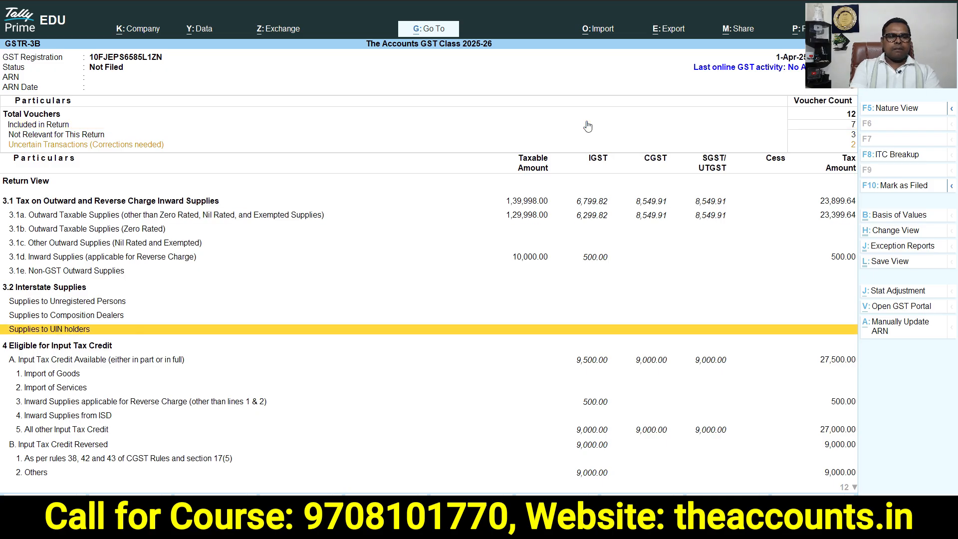
key("Down")
key("Down")
key("Down")
key("Down")
key("Down")
key("Down")
key("Down")
key("Down")
key("Down")
key("Down")
key("Down")
key("Down")
key("Down")
key("Down")
key("Down")
key("Down")
key("Down")
key("Up")
key("Up")
key("Up")
key("Up")
key("Up")
key("Up")
key("Up")
key("Up")
key("Up")
left_click(40, 410)
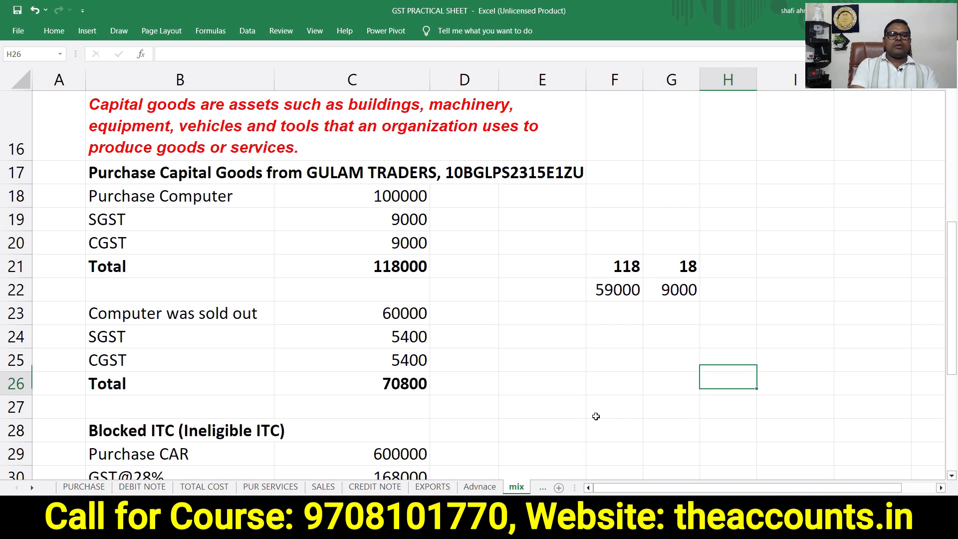
key("Down")
key("Down")
key("Down")
key("Down")
key("Down")
key("Down")
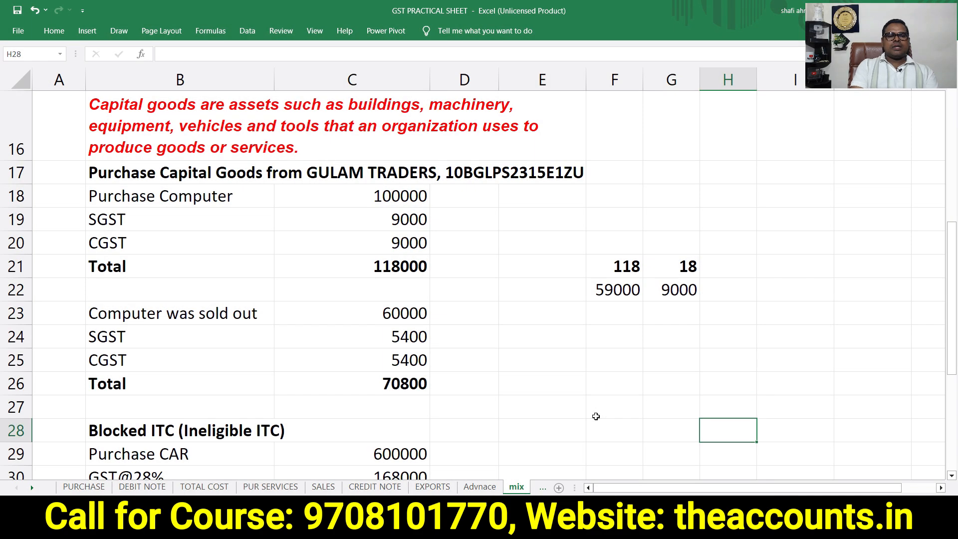
Switch to the GST PRACTICAL SHEET workbook in Excel and review the Blocked ITC (Ineligible ITC) car purchase example
key("Left")
key("Home")
key("Down")
key("Down")
key("Down")
key("Down")
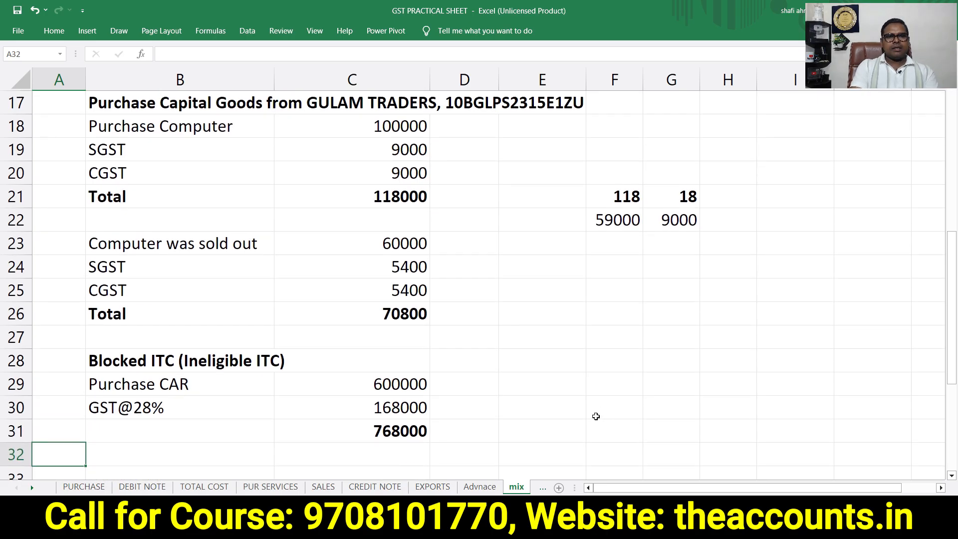
key("Right")
key("Up")
key("Up")
key("Up")
key("Up")
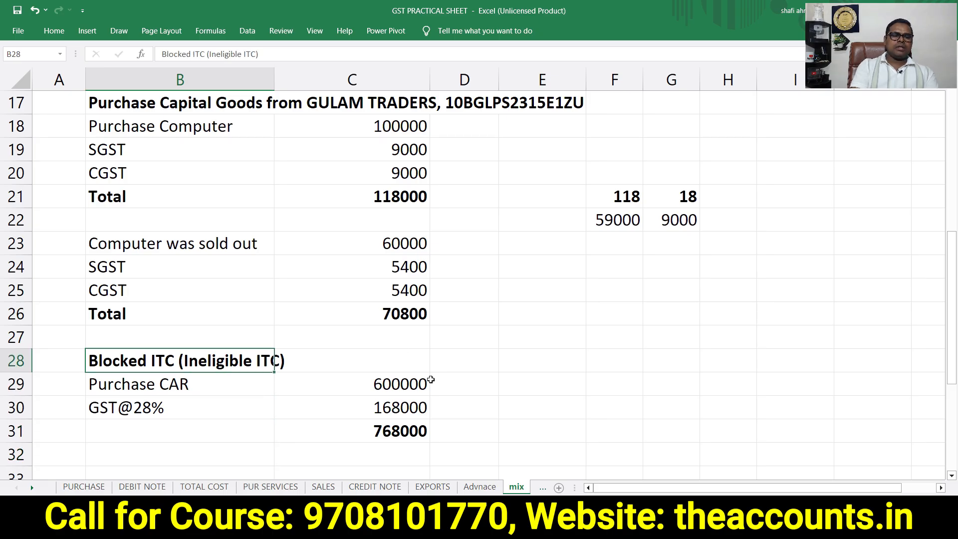
left_click(246, 383)
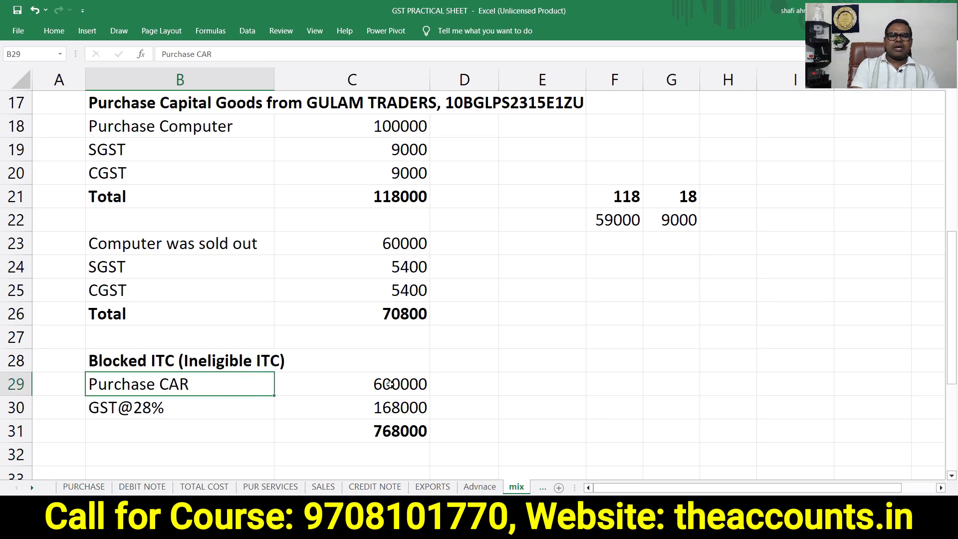
Examine the car purchase amount and 28% GST figures in the Blocked ITC example
left_click(390, 384)
left_click(394, 401)
left_click(470, 403)
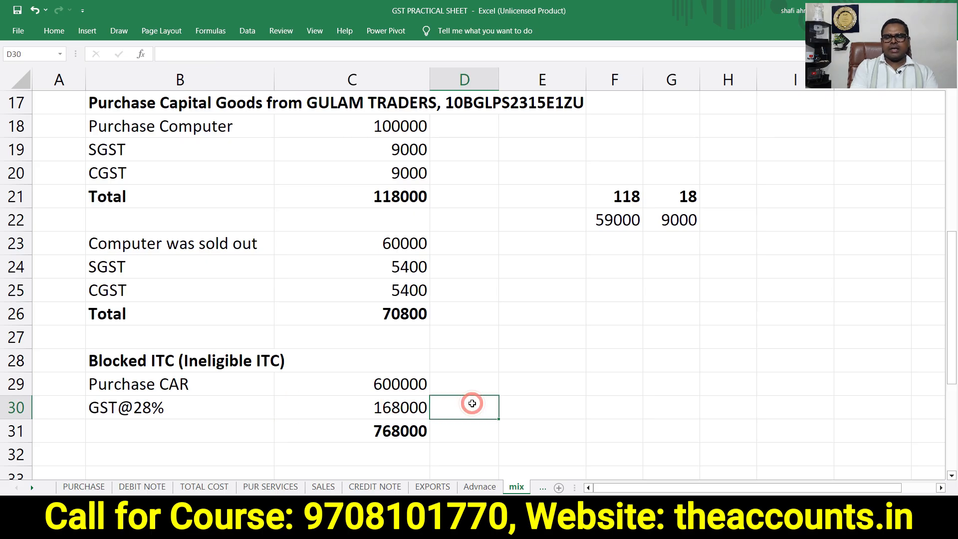
Switch to Tally and start a purchase voucher with supplier invoice number 2500 dated 2-Apr-25
key("alt+Tab")
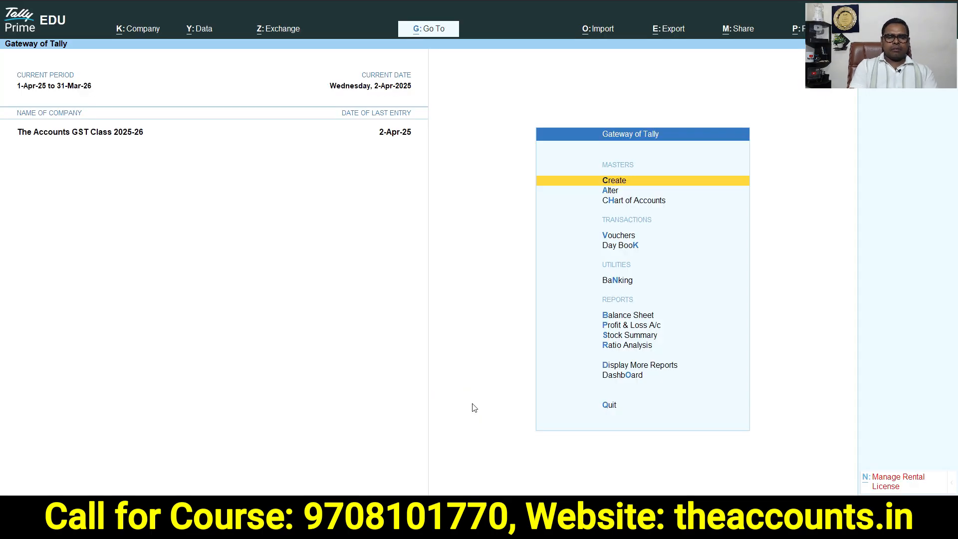
key("v")
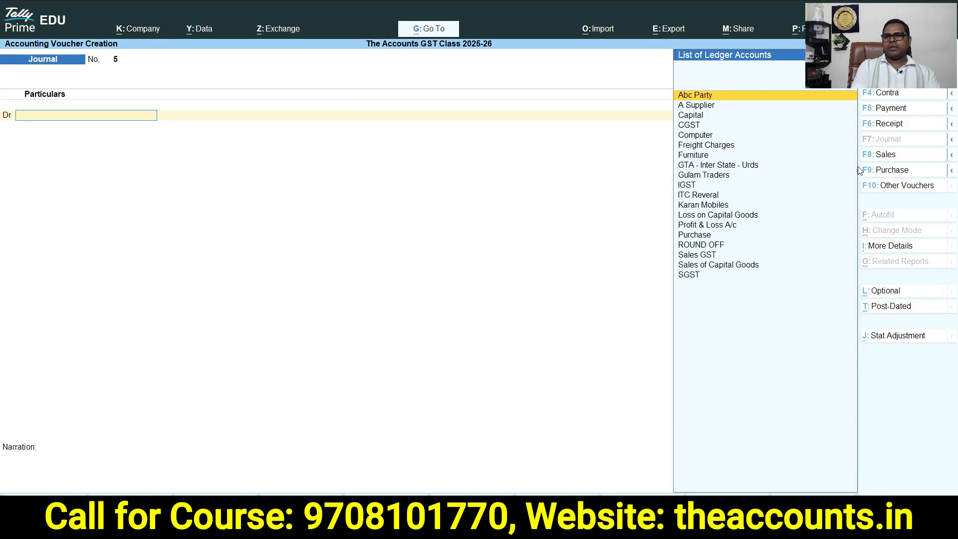
left_click(880, 168)
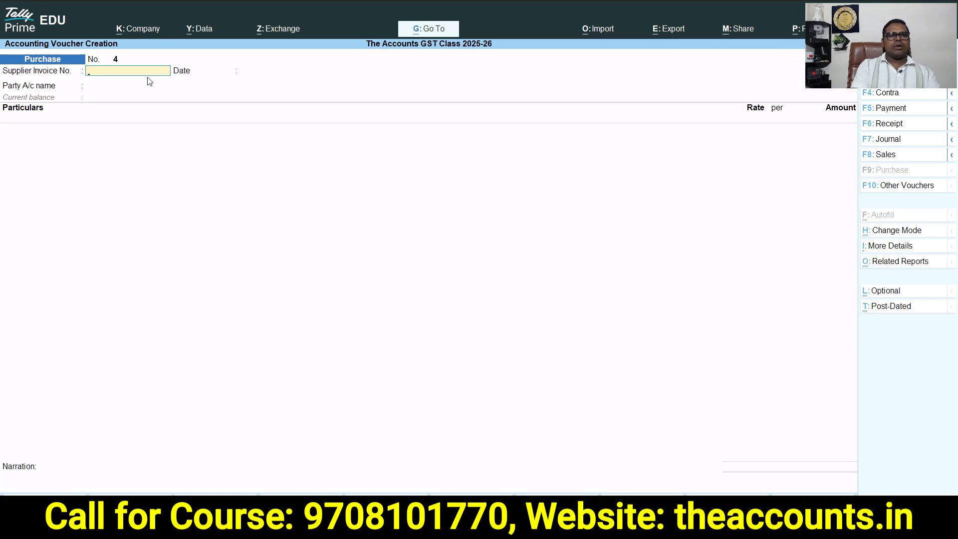
type("2500")
key("Return")
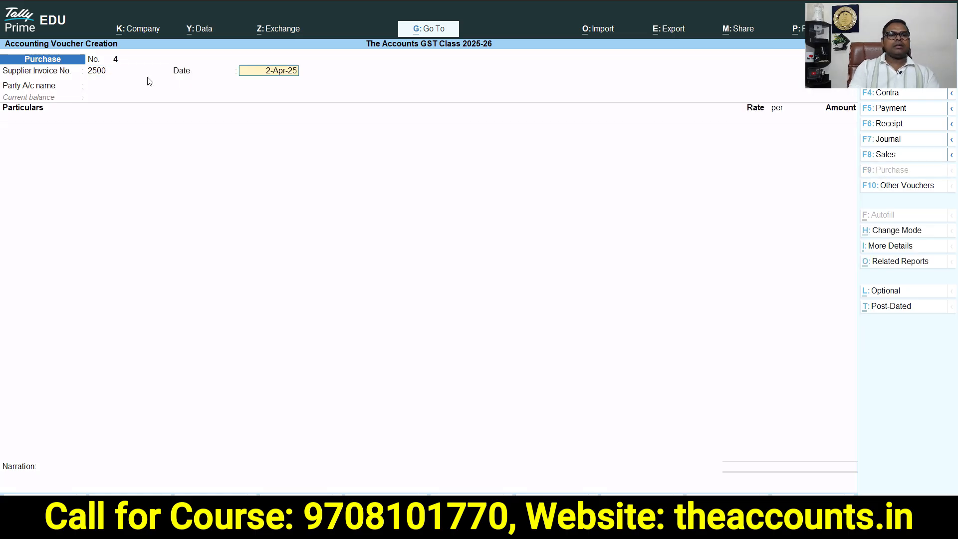
key("Return")
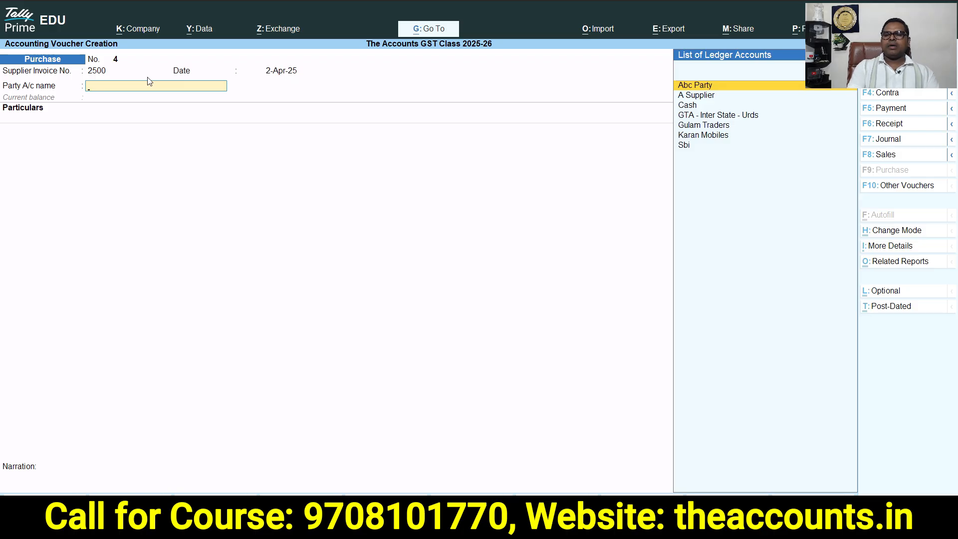
Select Gulam Traders as the party account and accept its party details
key("Down")
key("Down")
key("Down")
key("Down")
key("Down")
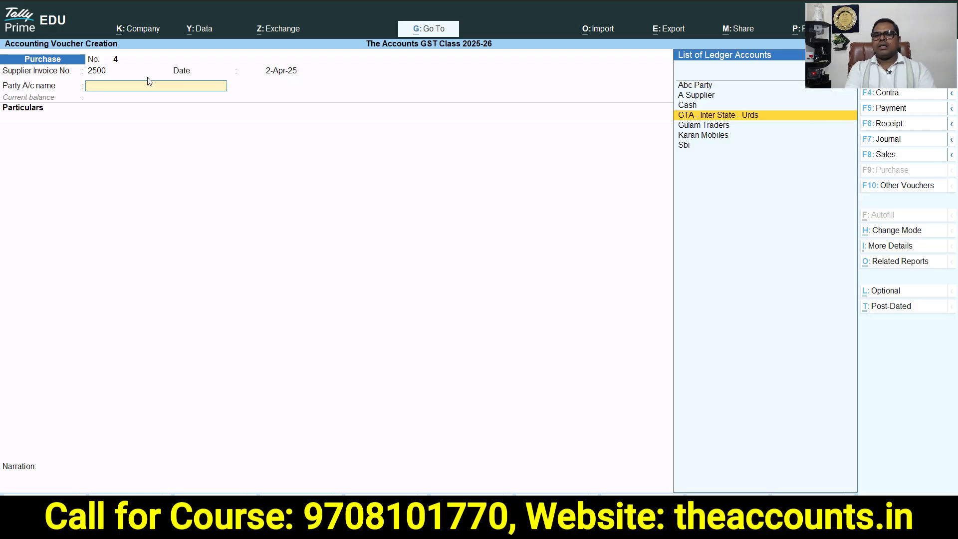
key("Up")
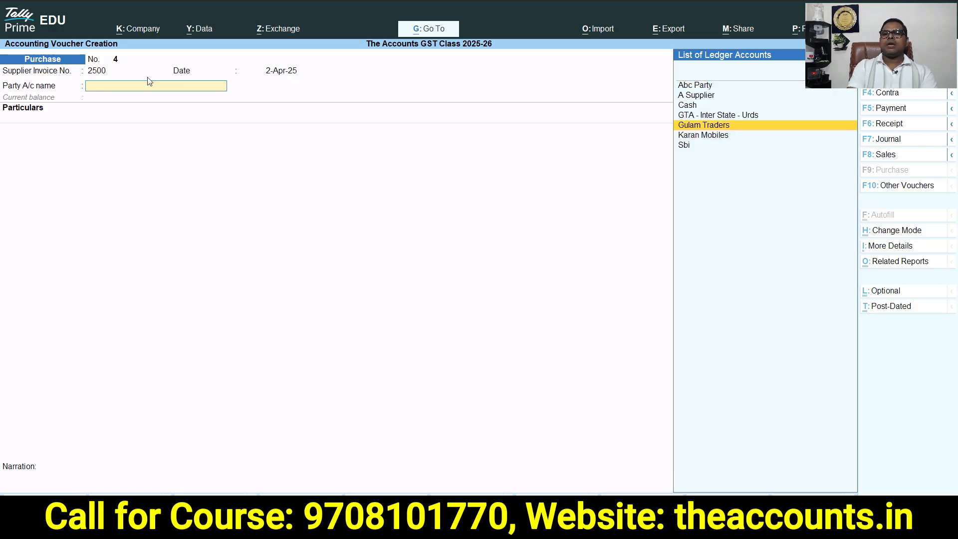
key("Return")
key("ctrl+a")
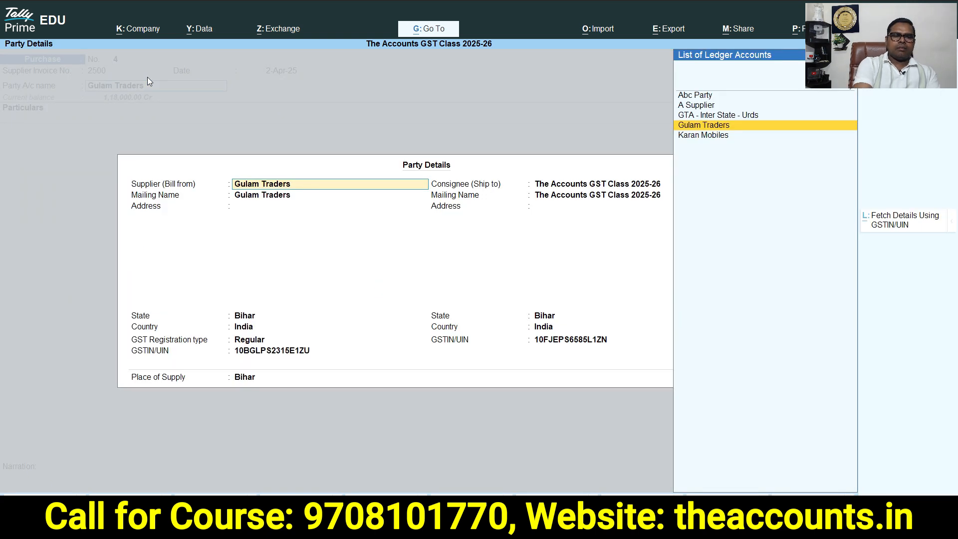
key("ctrl+a")
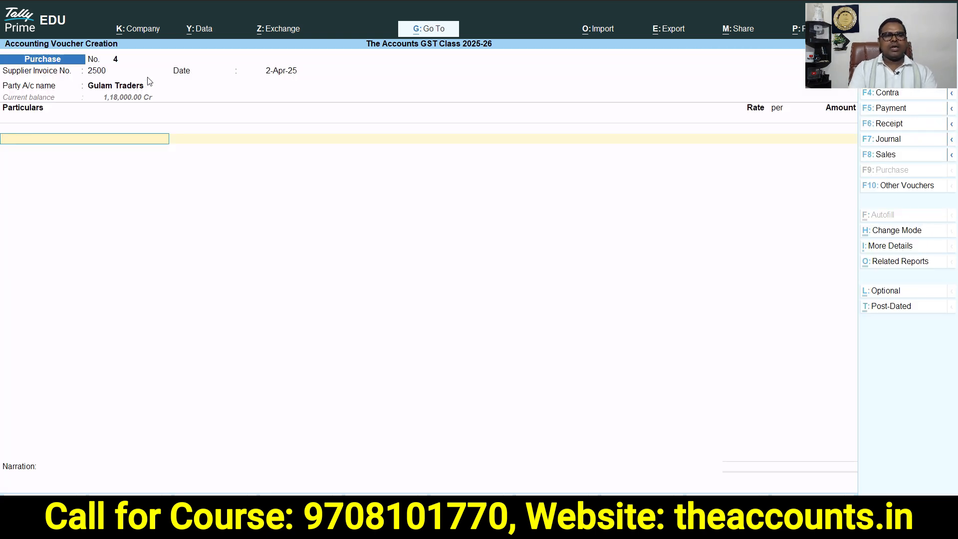
Create a new ledger named Motor Car under Fixed Assets with GST applicable
key("alt+c")
type("Motor car")
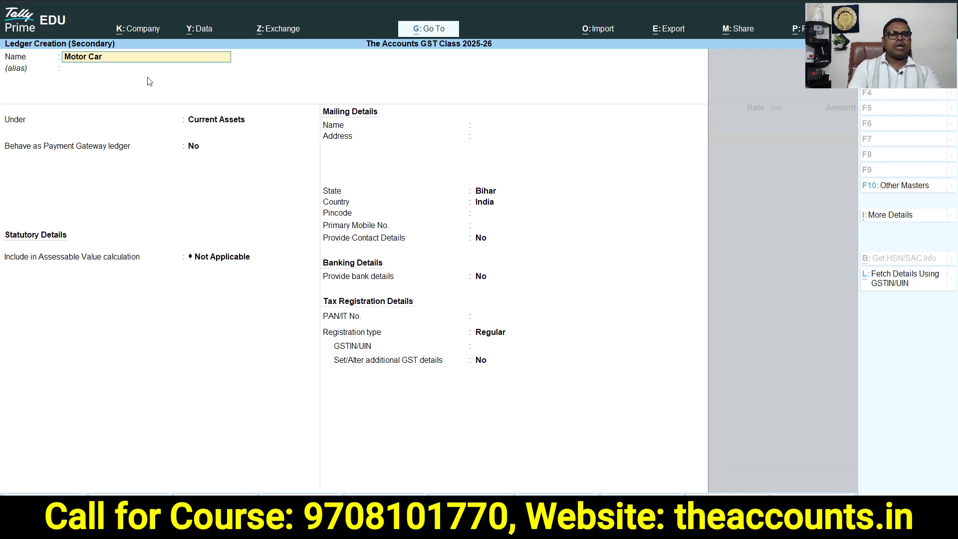
key("Return")
type("Fi")
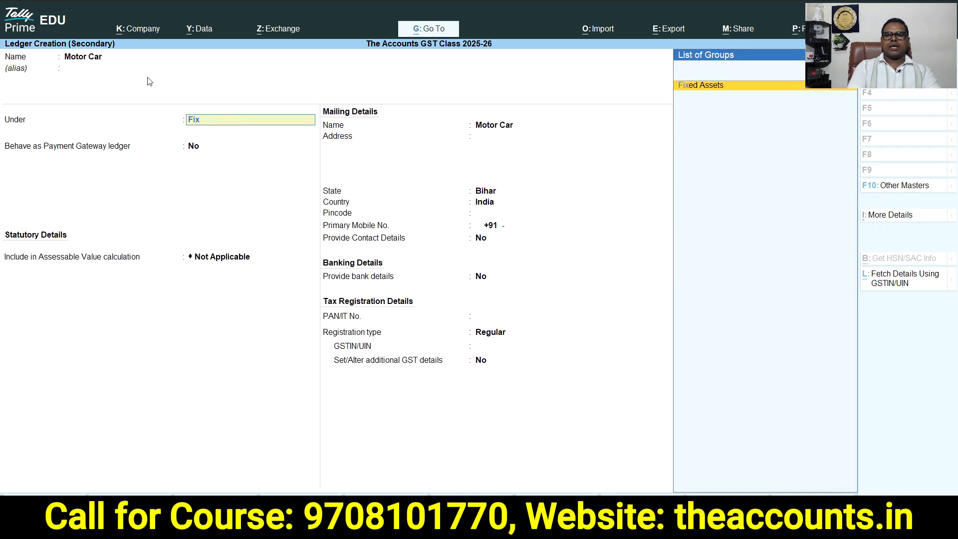
type("x")
key("Return")
Specify the Motor Car ledger's HSN/SAC as 5701
key("Return")
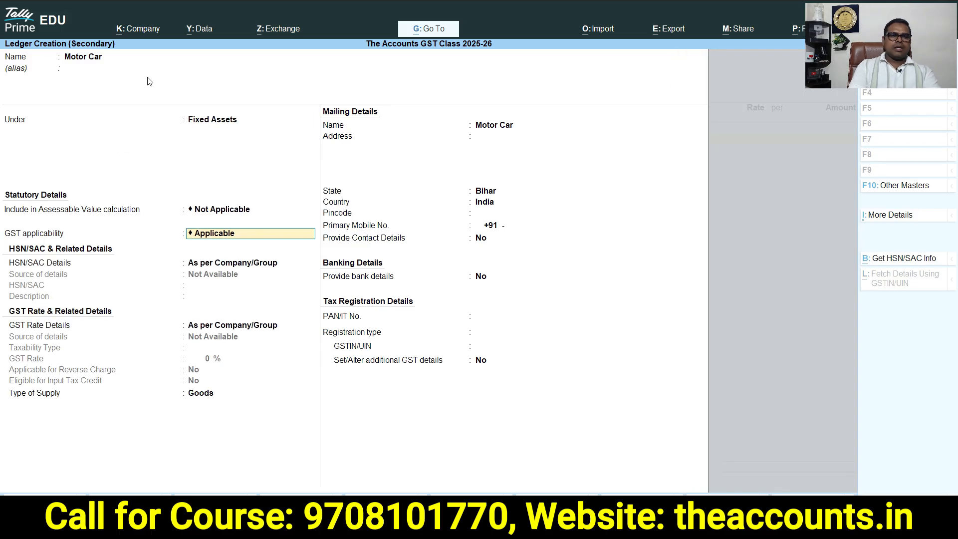
key("Return")
key("Down")
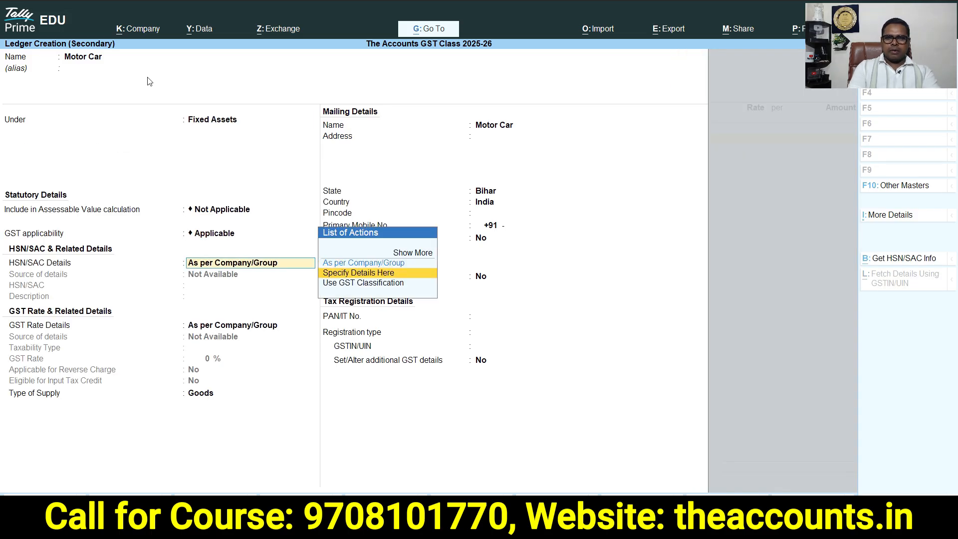
key("Return")
type("5701")
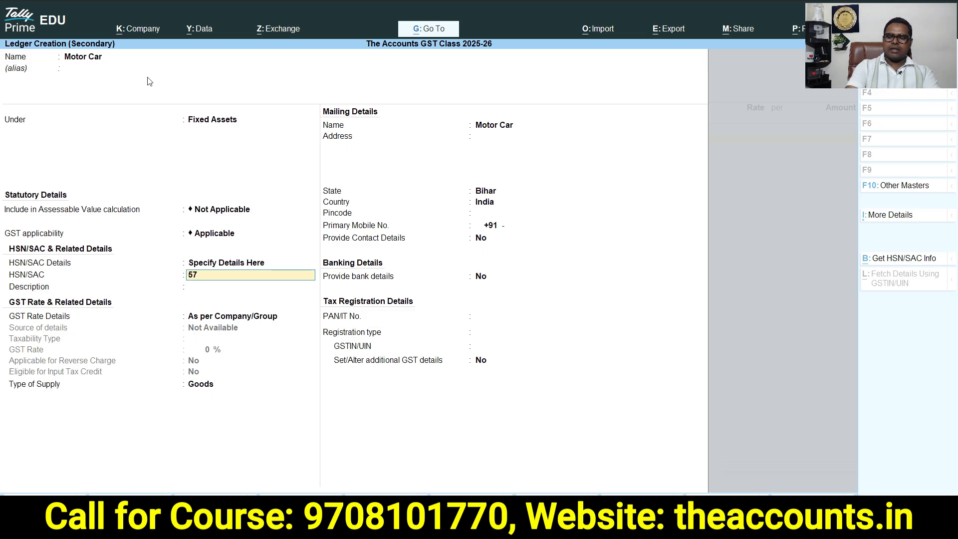
key("Return")
key("Return")
key("Return")
Specify Motor Car GST rate details: Taxable at 28%, no reverse charge, not eligible for input tax credit, Capital Goods supply
key("BackSpace")
key("Down")
key("Down")
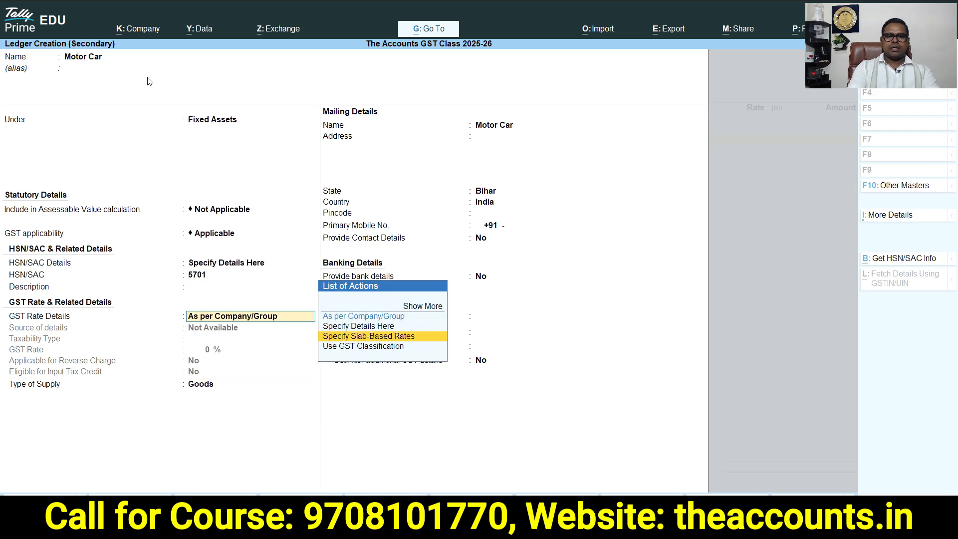
key("Up")
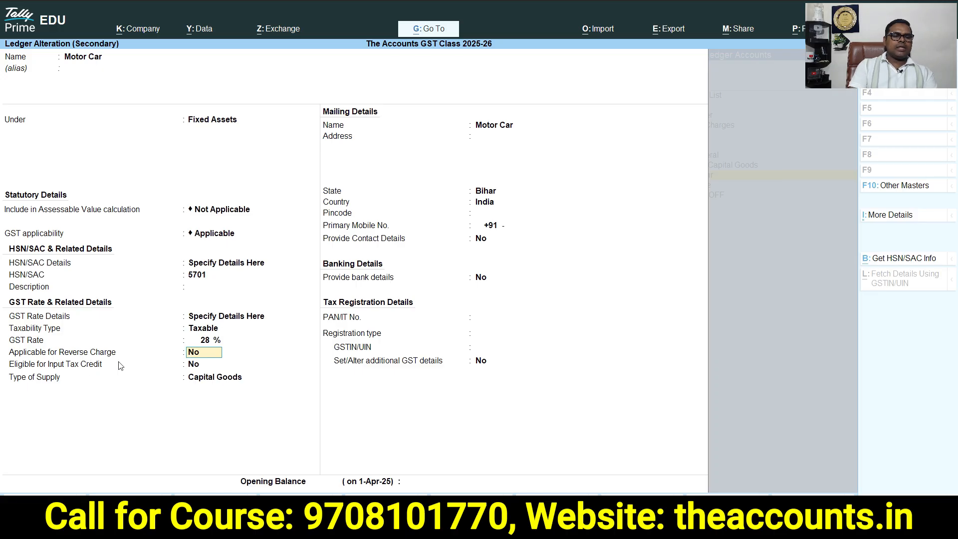
key("Return")
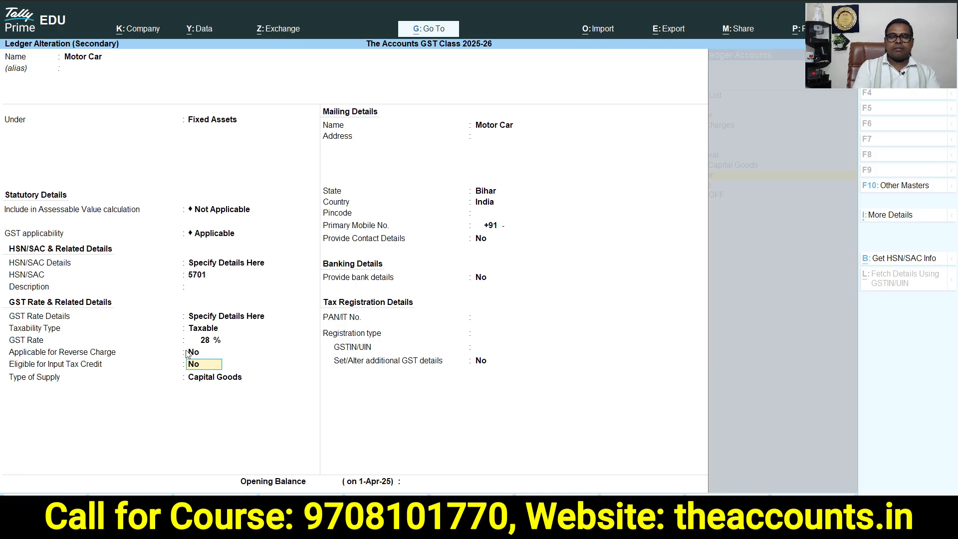
key("Return")
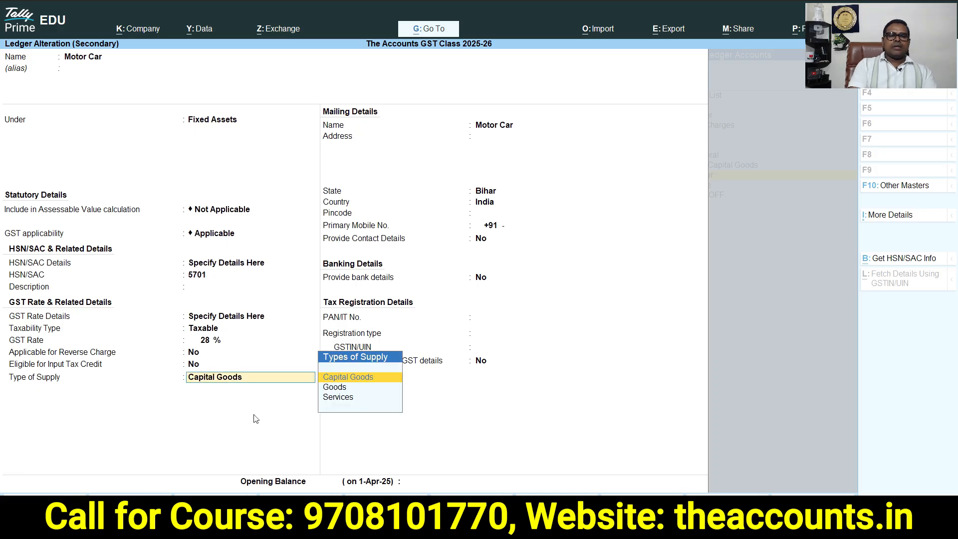
left_click(360, 377)
Save the Motor Car ledger and enter 600000 as its amount in the voucher
key("ctrl+a")
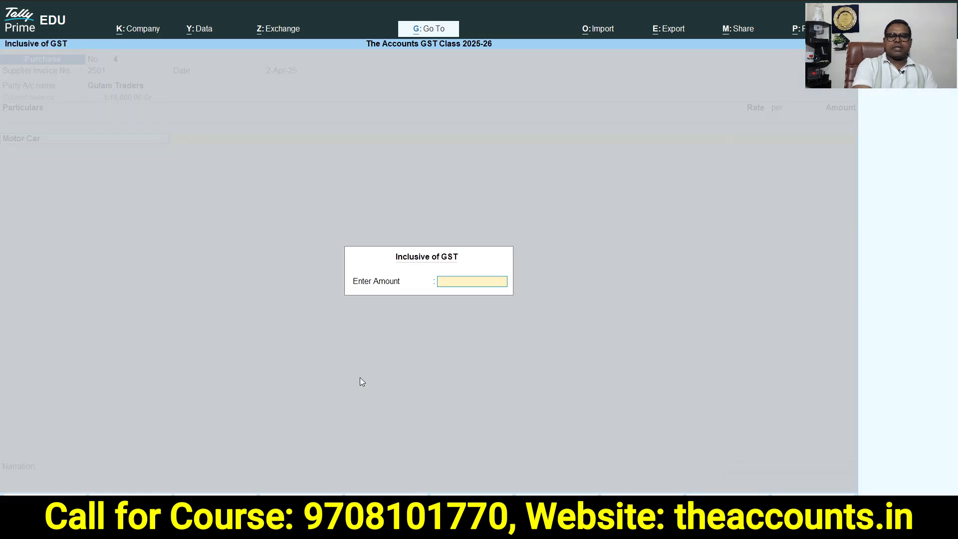
key("Return")
type("600000")
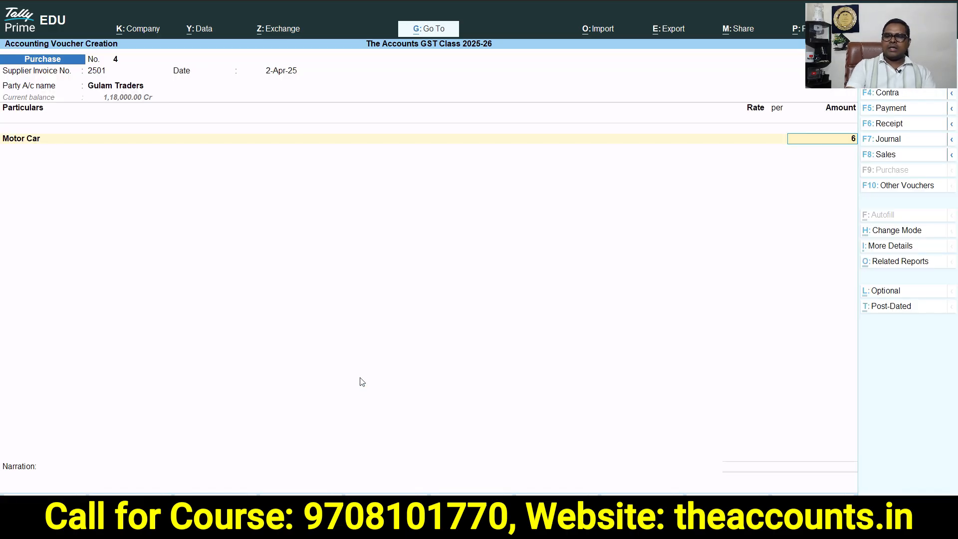
key("Return")
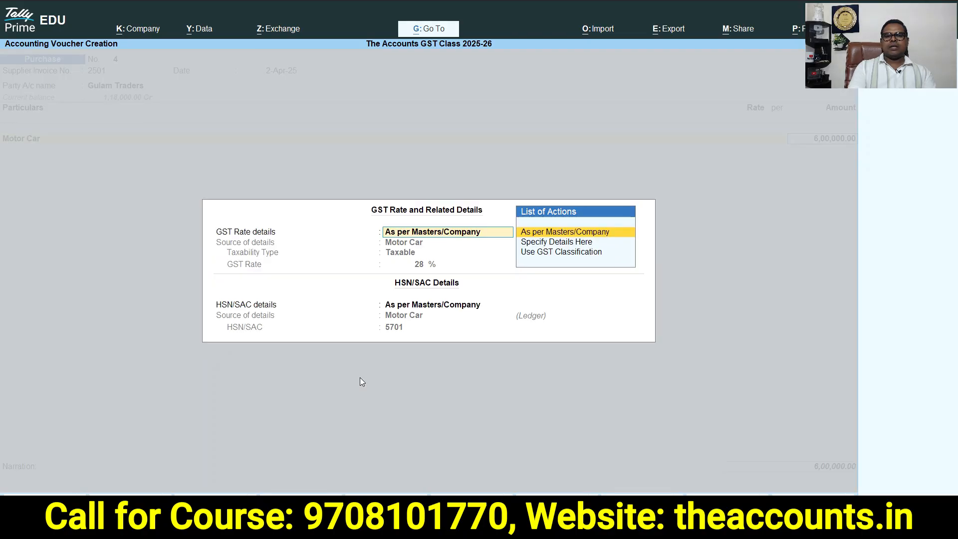
Accept the car's GST rate details and add SGST and CGST ledgers to the purchase voucher
key("Return")
key("Return")
type("f")
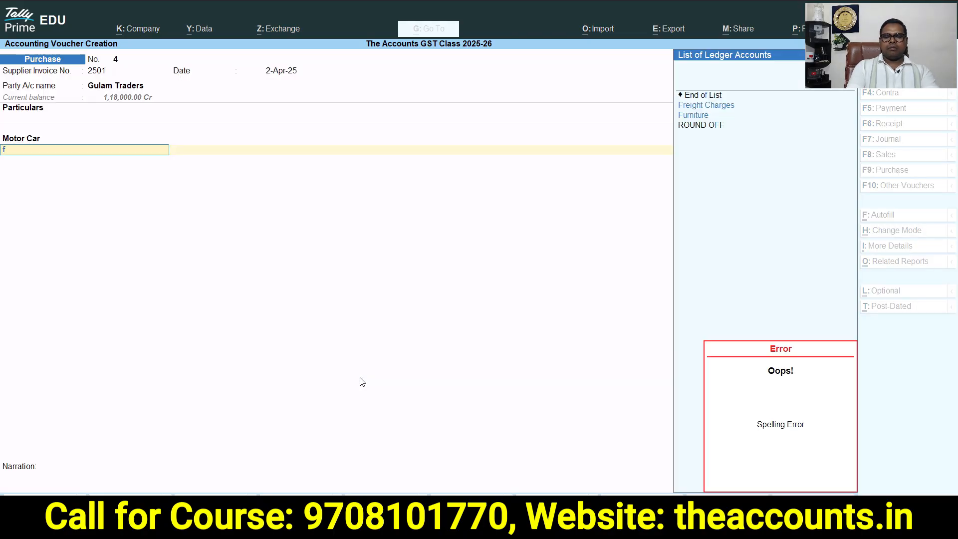
key("Return")
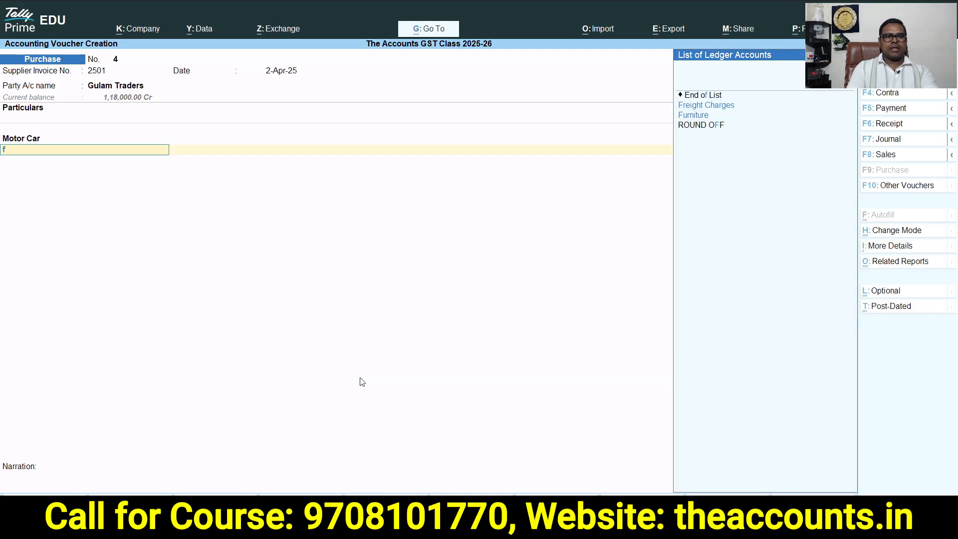
key("Return")
key("BackSpace")
type("sgst")
key("Return")
key("Return")
type("cg")
key("Return")
key("Return")
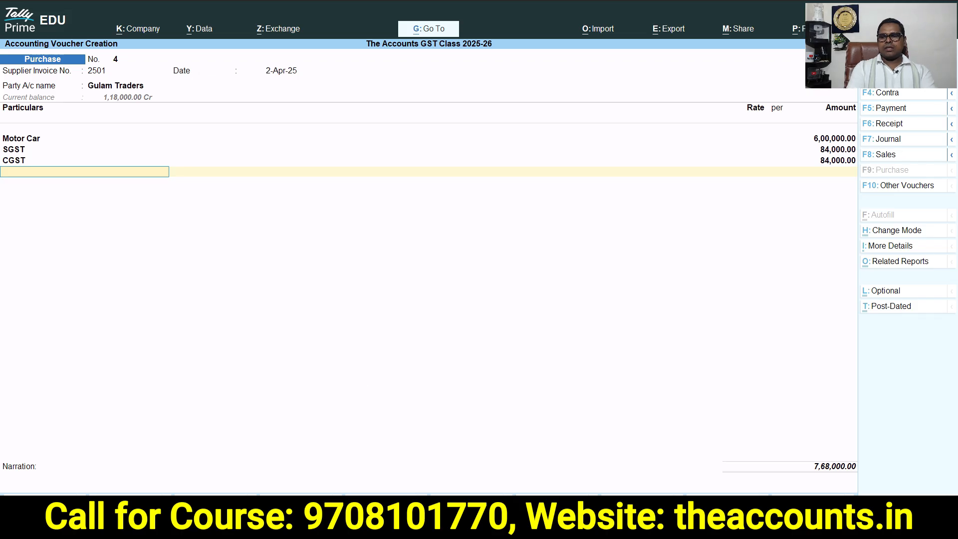
Compare the voucher against the Blocked ITC totals in the spreadsheet
key("alt+Tab")
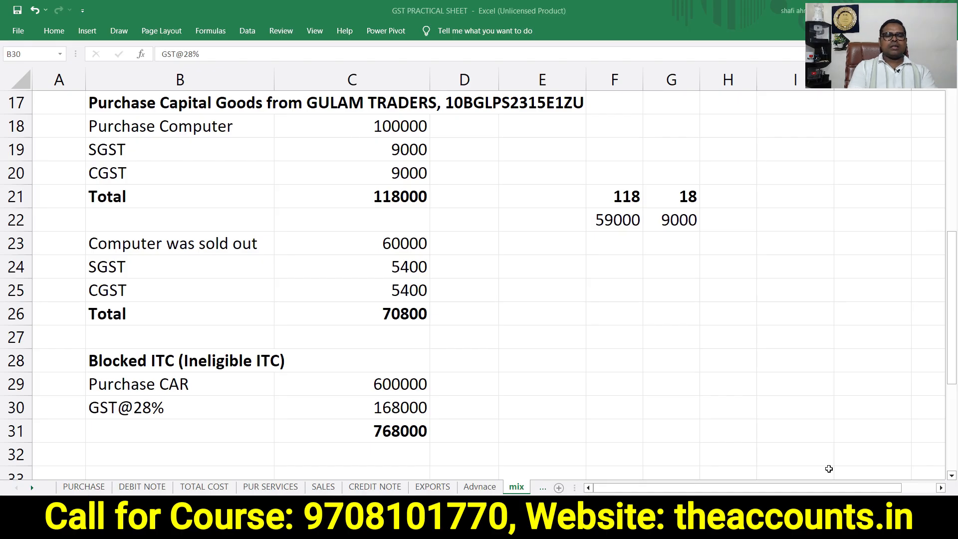
left_click(350, 437)
key("alt+Tab")
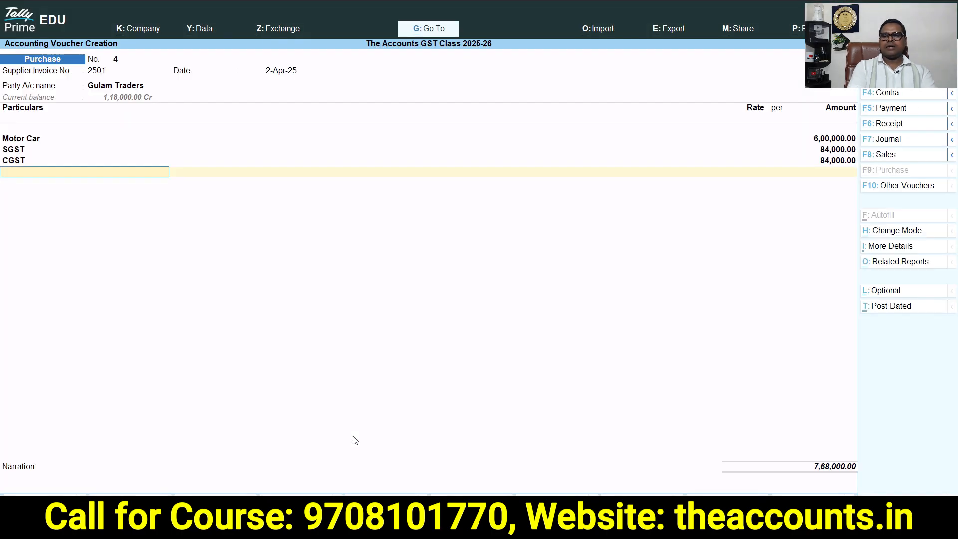
Accept the bill-wise new reference for the full amount and save the car purchase voucher
key("Return")
key("Return")
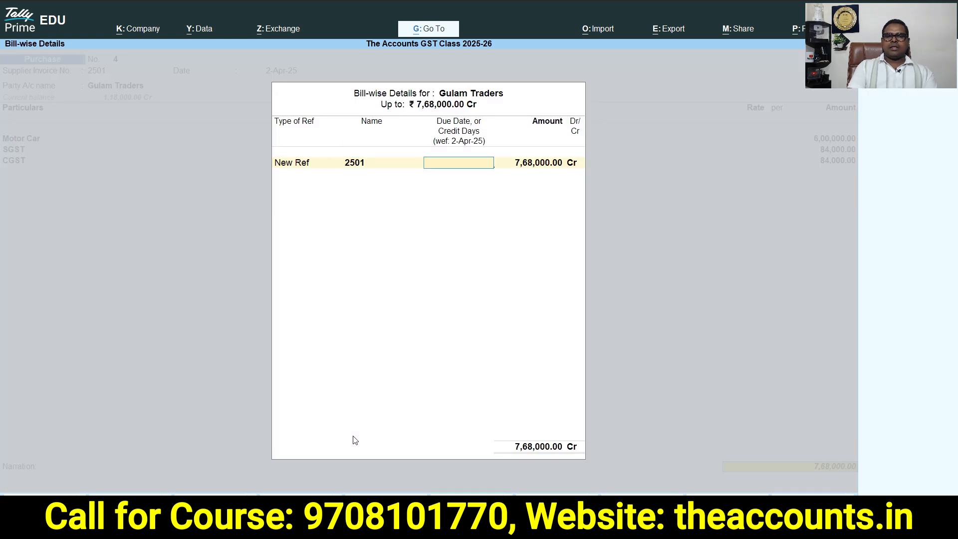
key("Return")
key("Return")
key("Return")
key("Return")
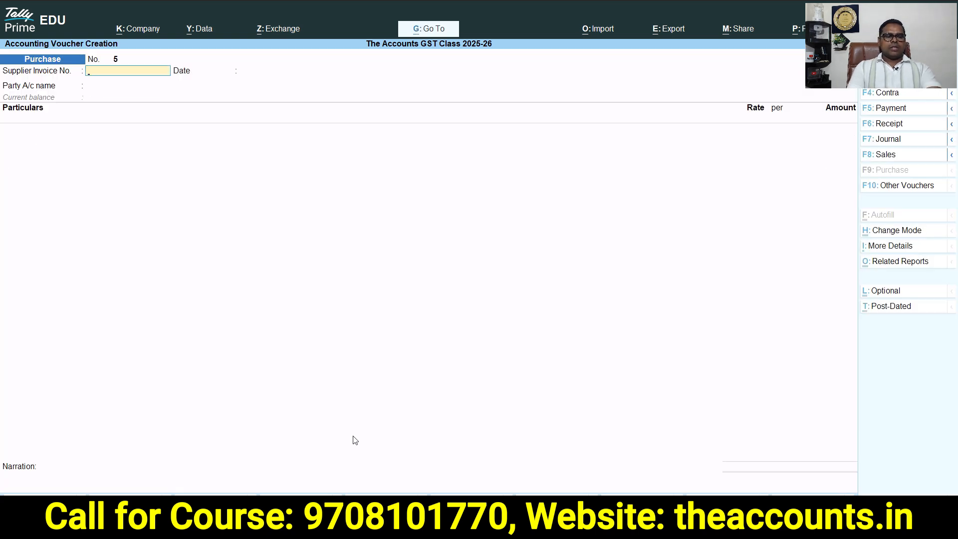
Return to the Gateway and open GSTR-3B from GST Reports in detailed view
key("Escape")
key("Up")
key("Up")
key("Up")
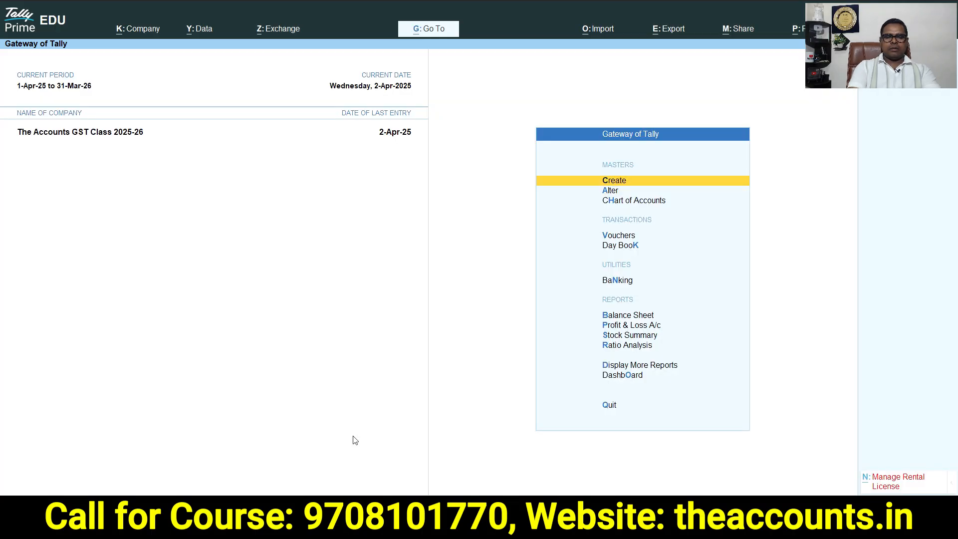
key("d")
key("o")
key("g")
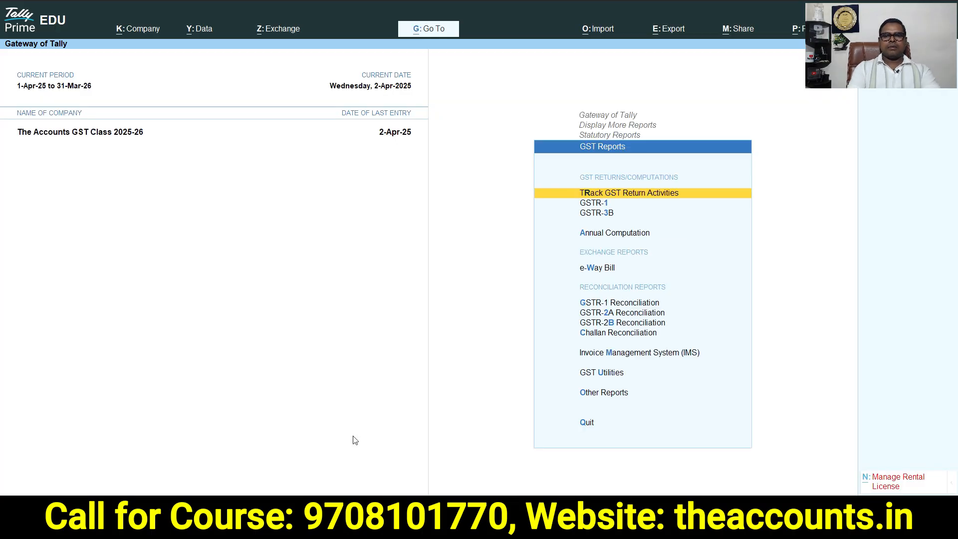
key("3")
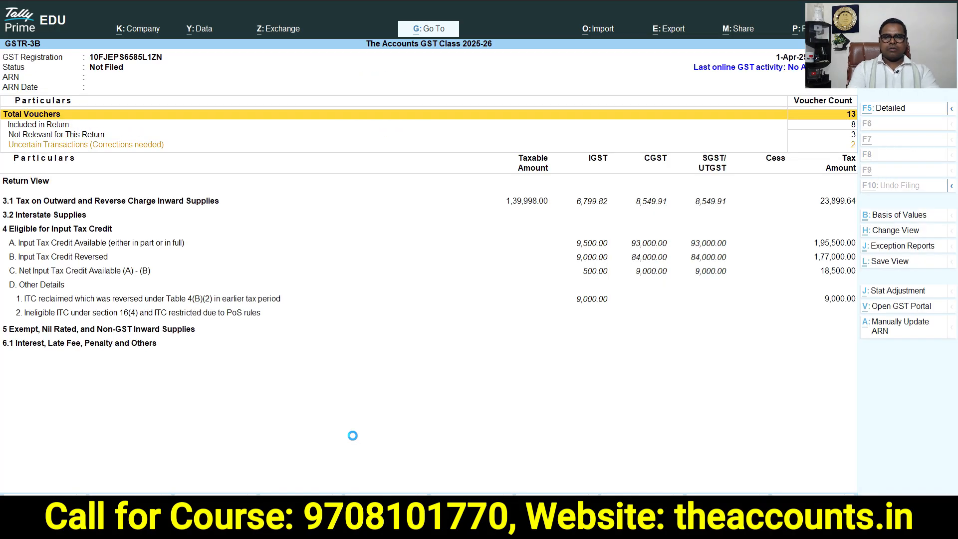
key("F5")
key("Down")
key("Down")
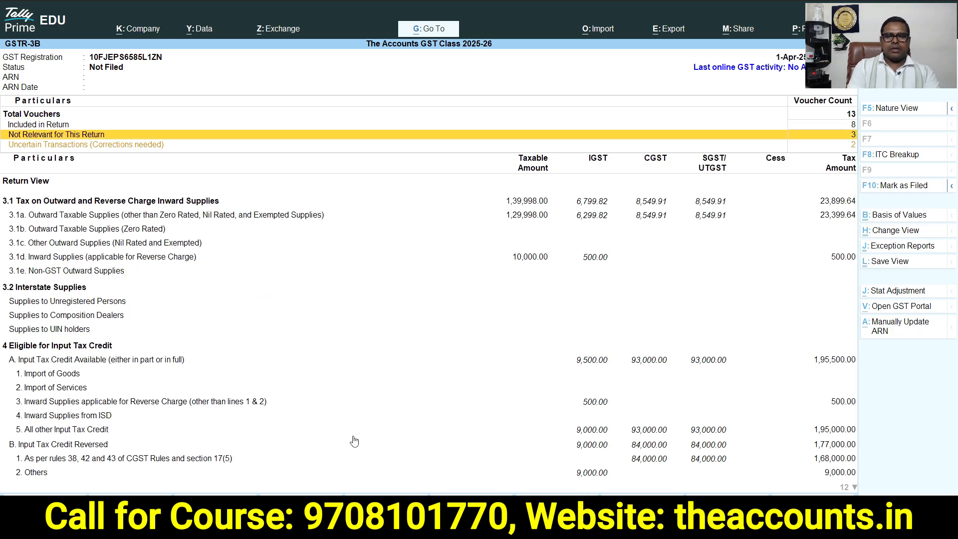
Drill into the All other Input Tax Credit voucher register
key("Down")
key("Down")
key("Down")
key("Down")
key("Down")
key("Down")
key("Down")
key("Down")
key("Down")
key("Down")
key("Down")
key("Down")
key("Down")
key("Down")
key("Down")
key("Down")
key("Down")
key("Down")
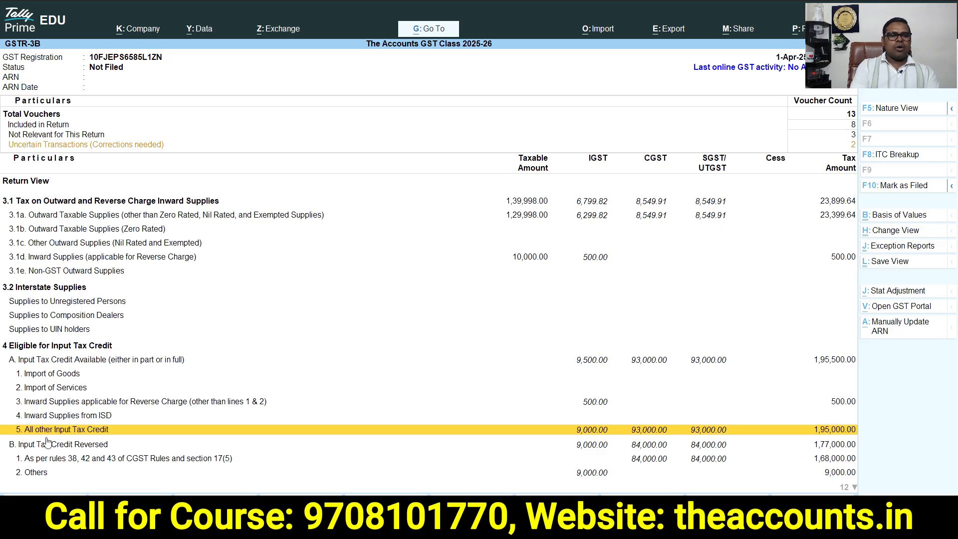
left_click(656, 428)
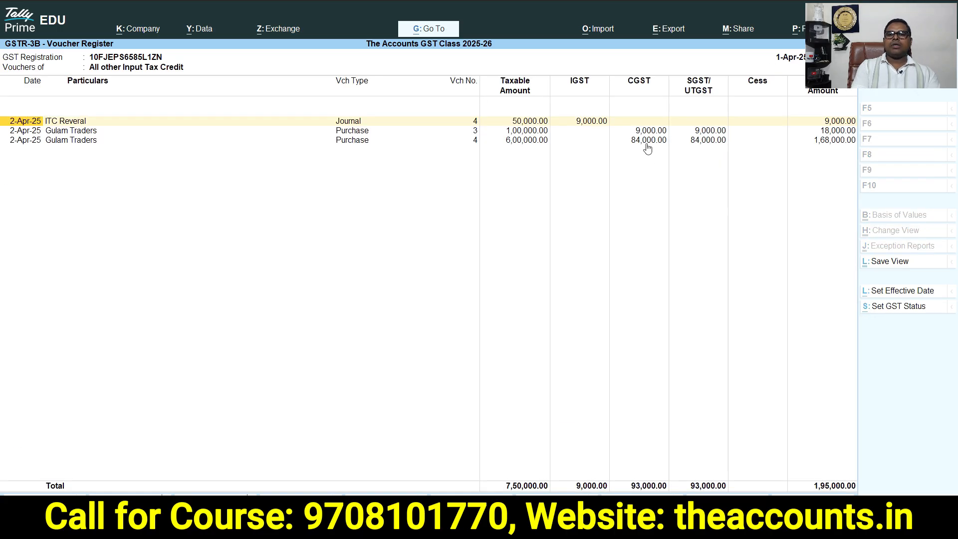
Go back to GSTR-3B and review the Input Tax Credit Reversed rows under rules 38, 42, 43 and section 17(5)
left_click(646, 140)
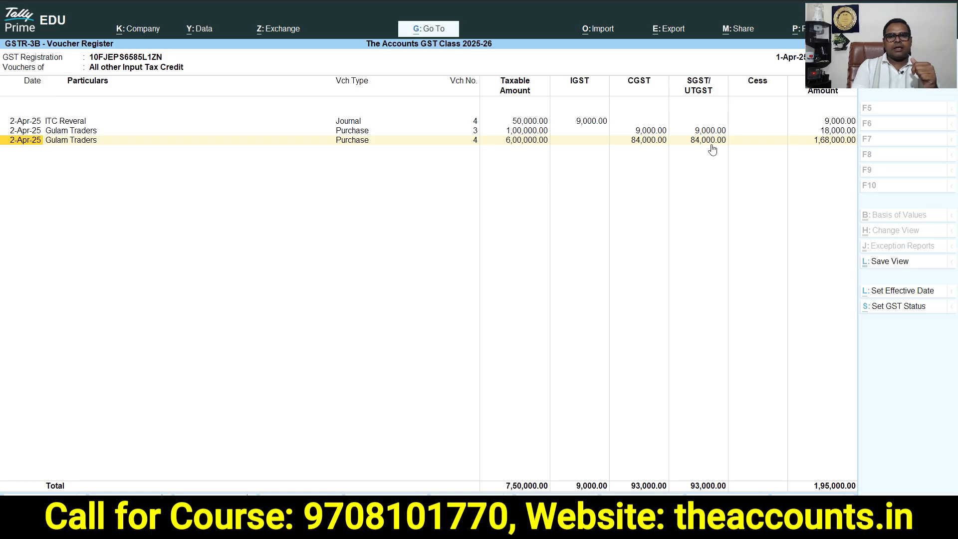
key("Escape")
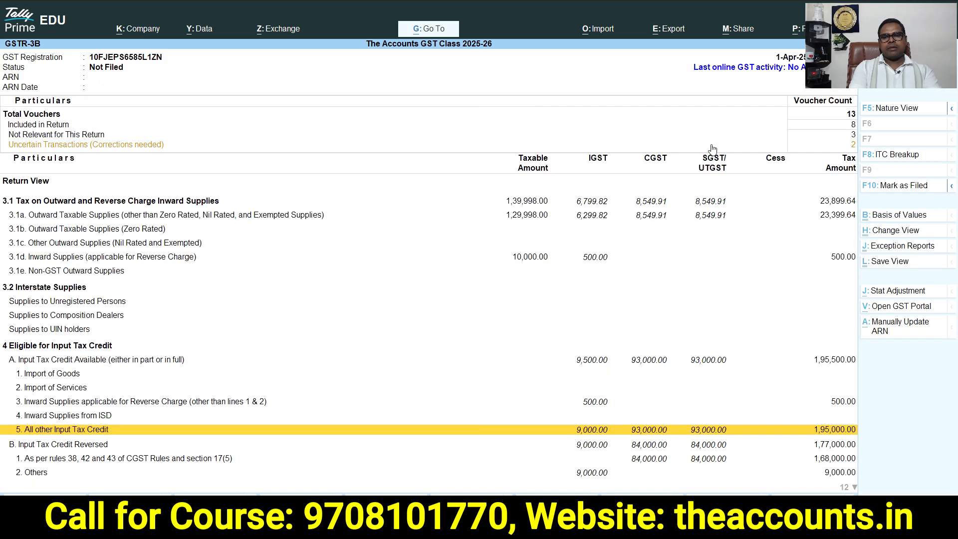
key("Down")
key("Down")
key("Down")
key("Down")
key("Down")
key("Down")
key("Up")
key("Up")
key("Up")
key("Up")
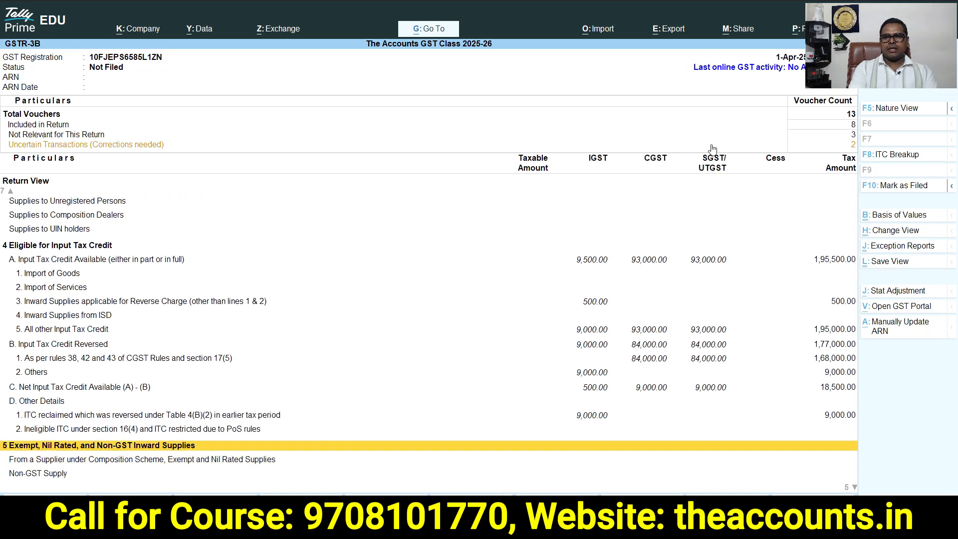
key("Up")
key("Up")
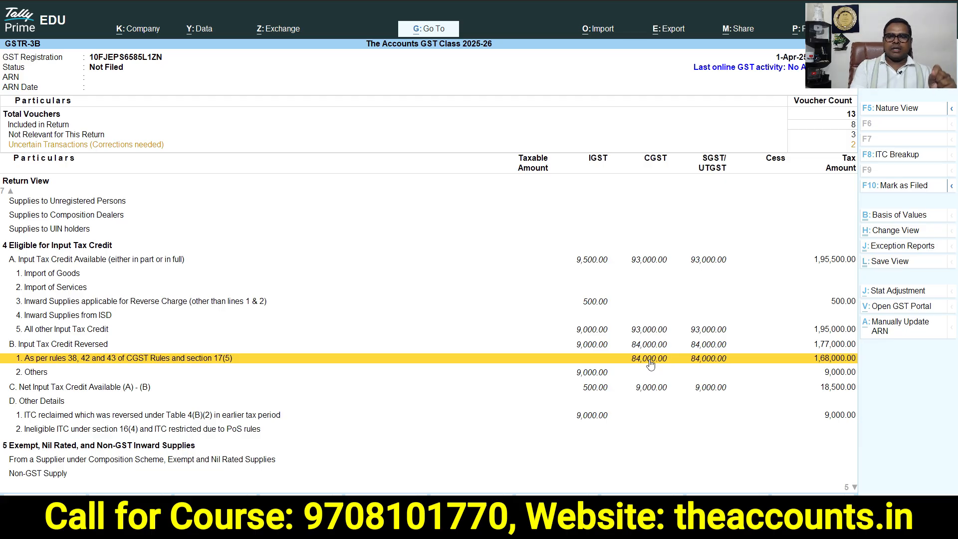
Return to the Gateway and open the Balance Sheet in detailed view
key("Escape")
key("Escape")
key("Escape")
key("Escape")
key("Escape")
key("Escape")
key("Escape")
key("Escape")
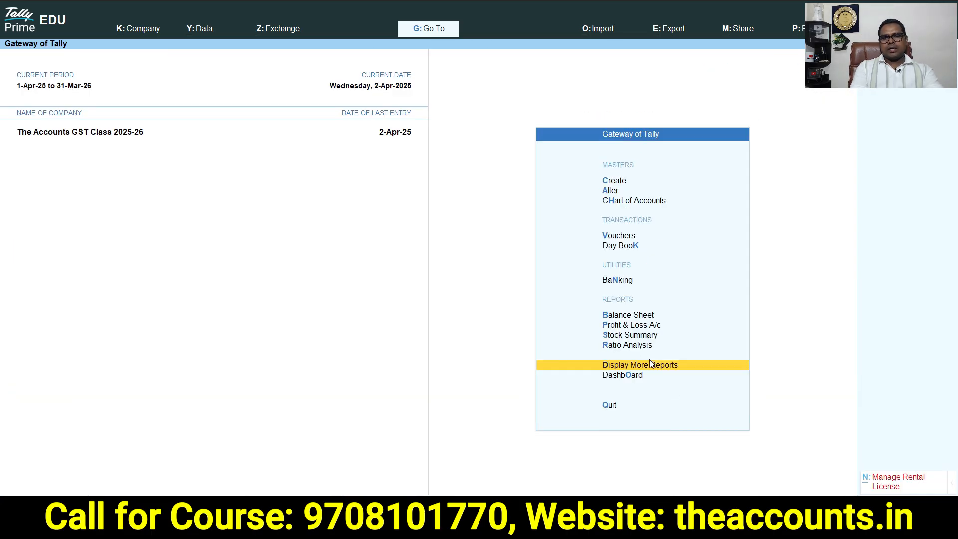
key("b")
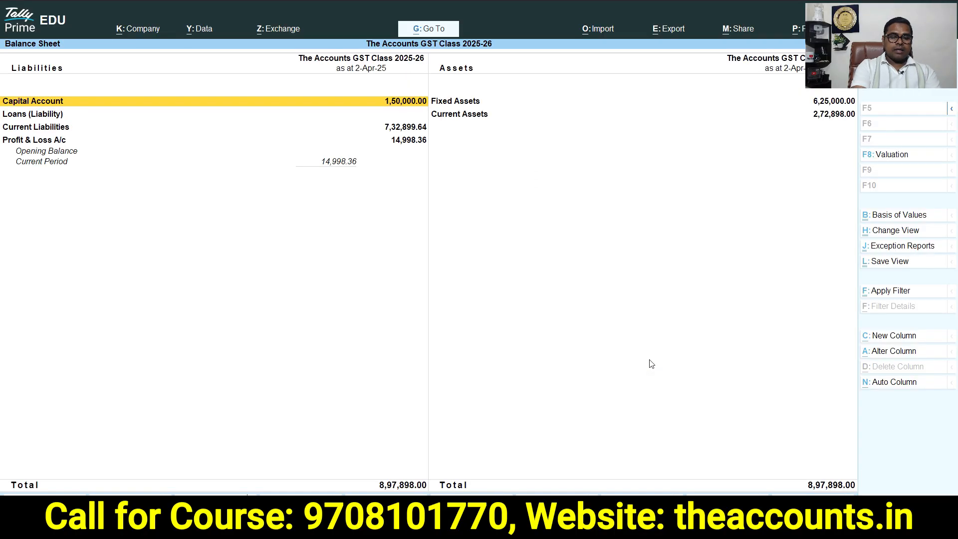
key("alt+F5")
key("Down")
key("Down")
key("Down")
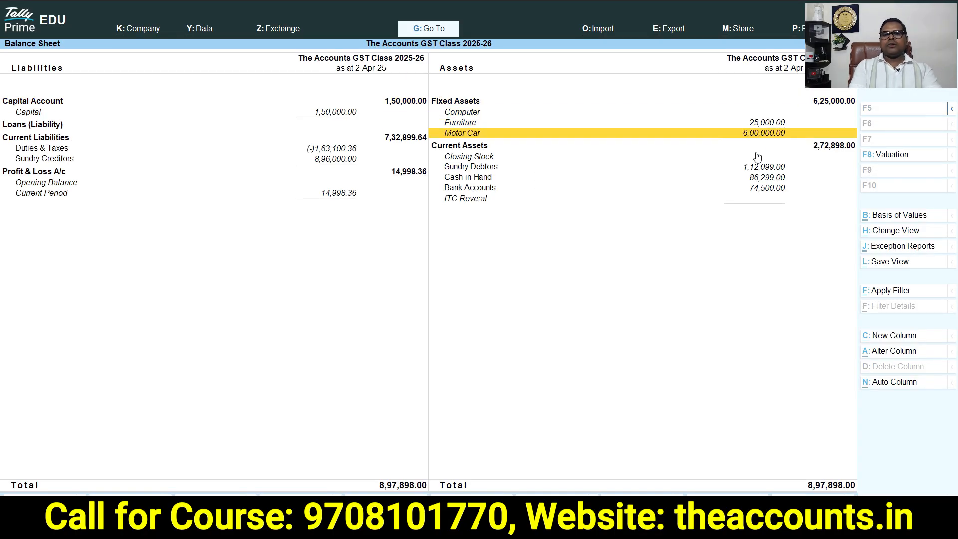
Drill from Current Liabilities into Duties & Taxes and open the CGST ledger vouchers
key("alt+Tab")
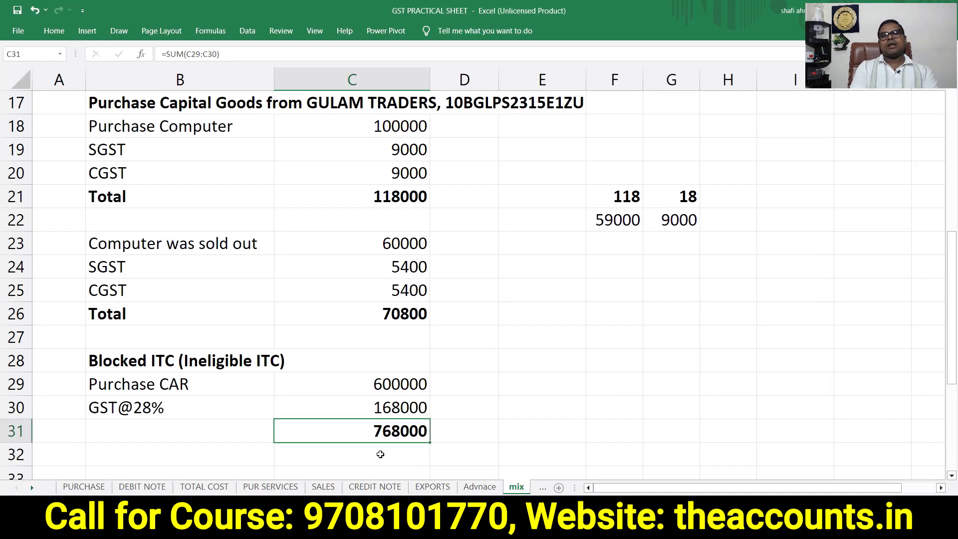
key("alt+Tab")
key("Left")
key("Down")
key("Down")
key("Down")
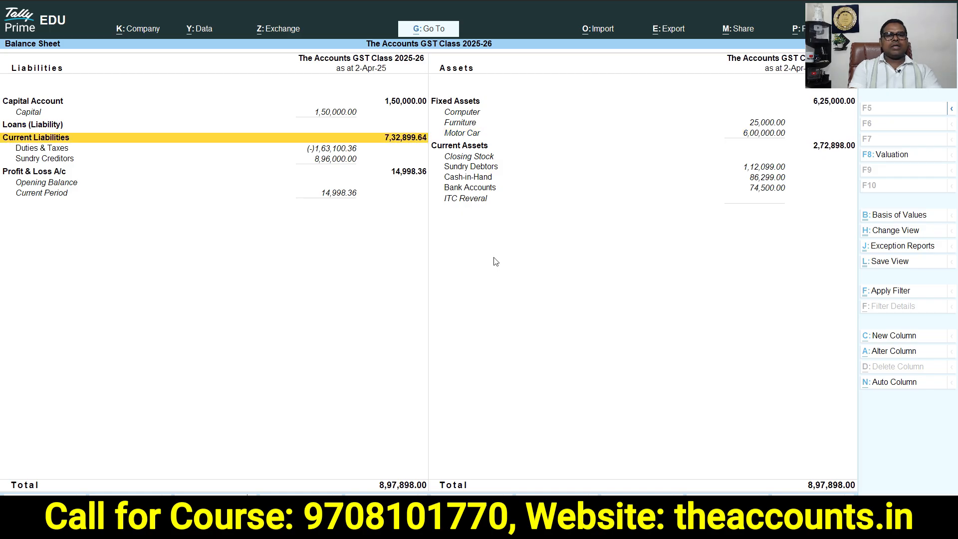
key("Up")
key("Return")
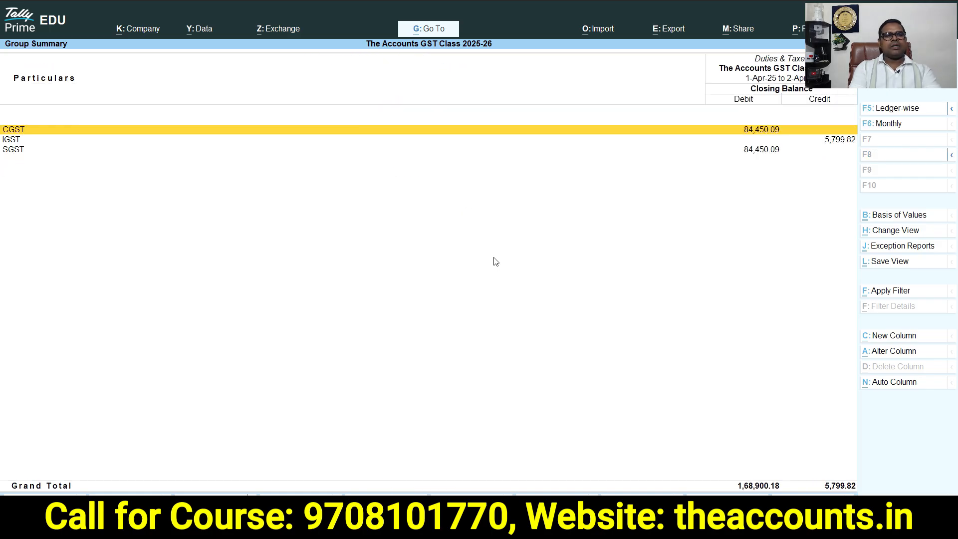
key("Return")
key("Return")
key("Down")
key("Down")
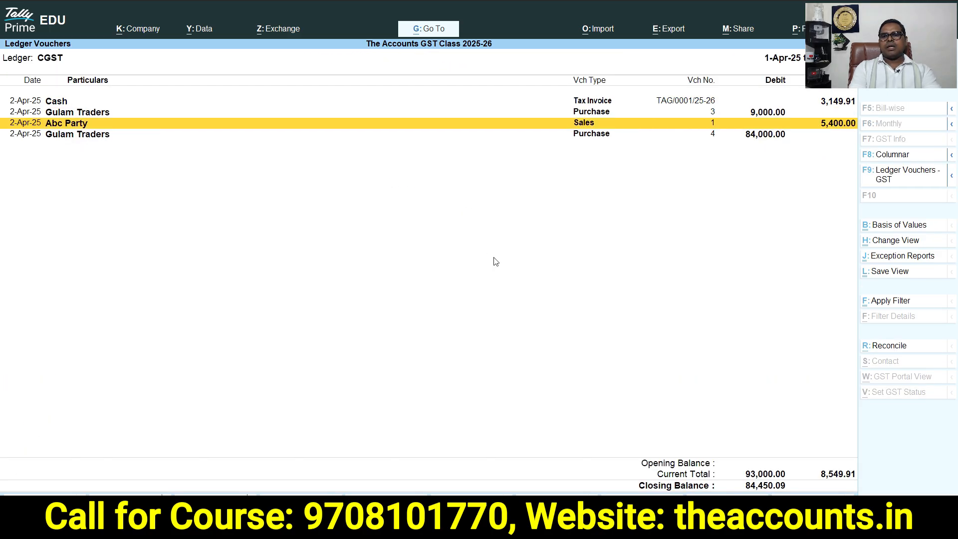
key("Down")
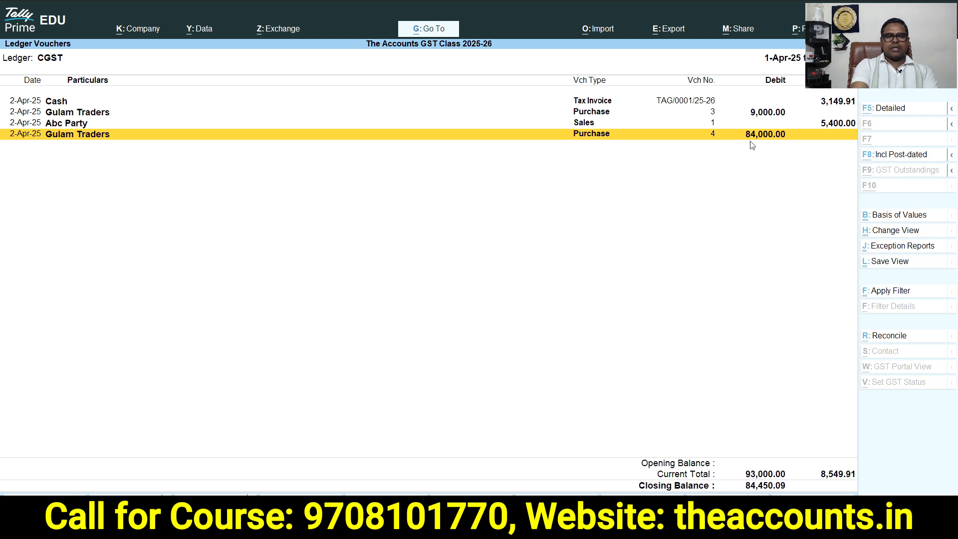
Add a journal voucher from the CGST ledger, debiting Motor Car with 168000
key("alt+a")
left_click(907, 142)
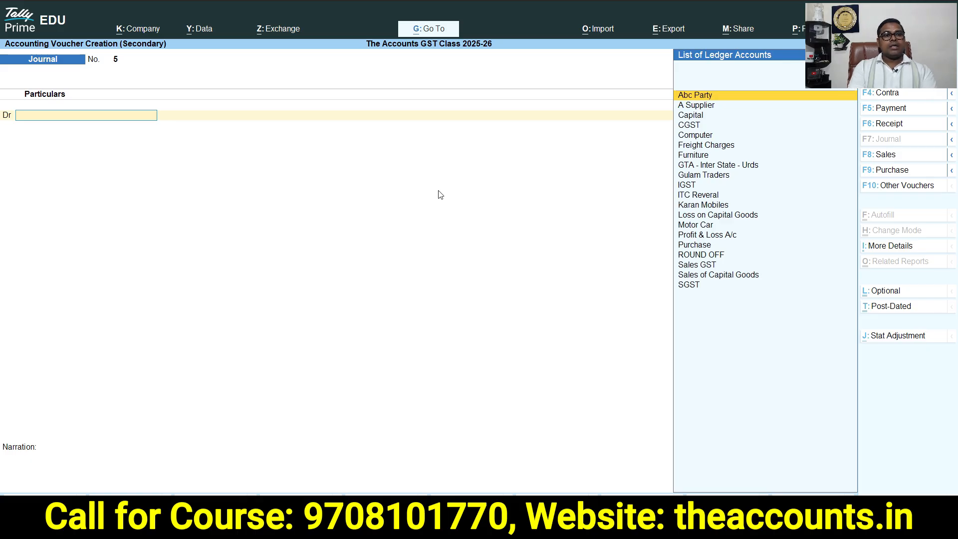
type("Mot")
key("Return")
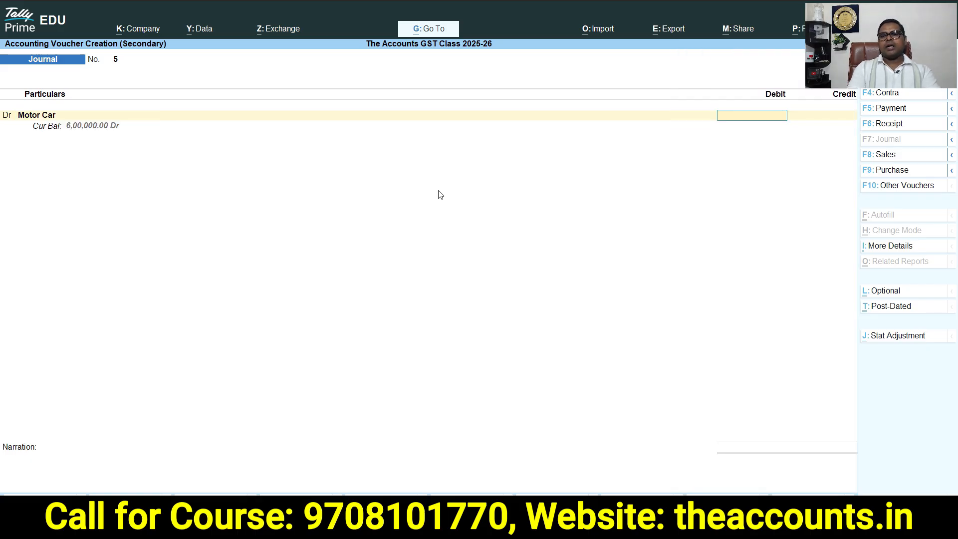
key("alt+Tab")
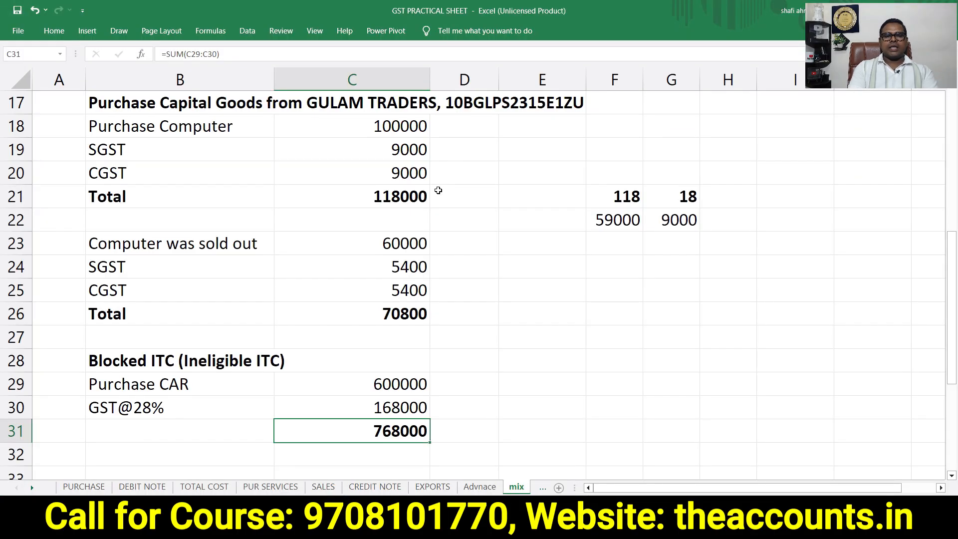
key("alt+Tab")
type("168000")
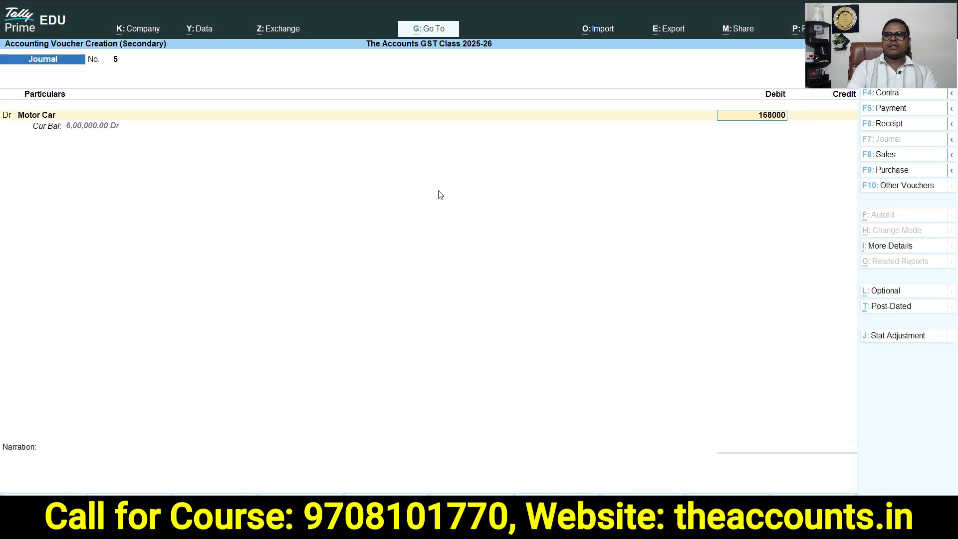
key("Return")
Credit SGST and CGST with 84000 each and save the journal voucher
key("Return")
key("Return")
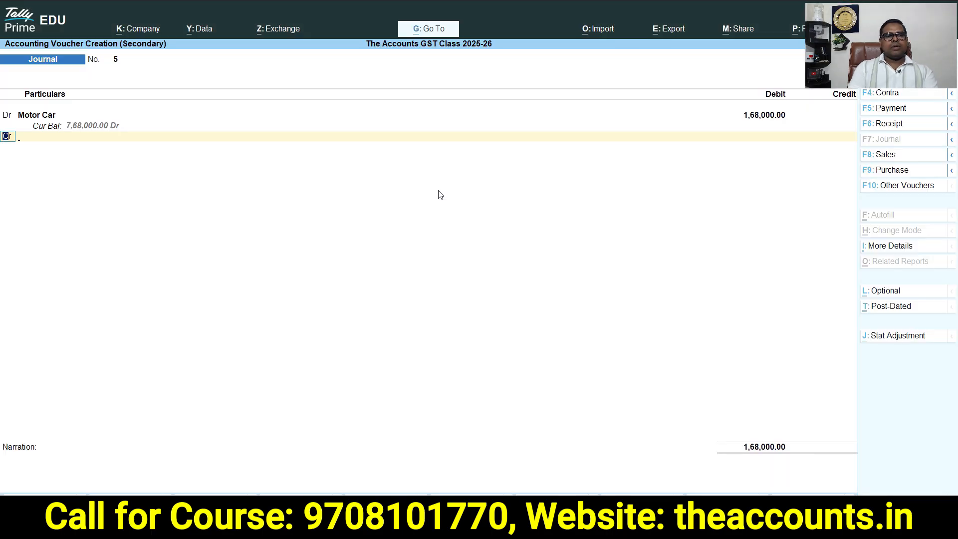
key("Return")
type("sgst")
key("Return")
type("84000")
key("Return")
type("cgst")
key("Return")
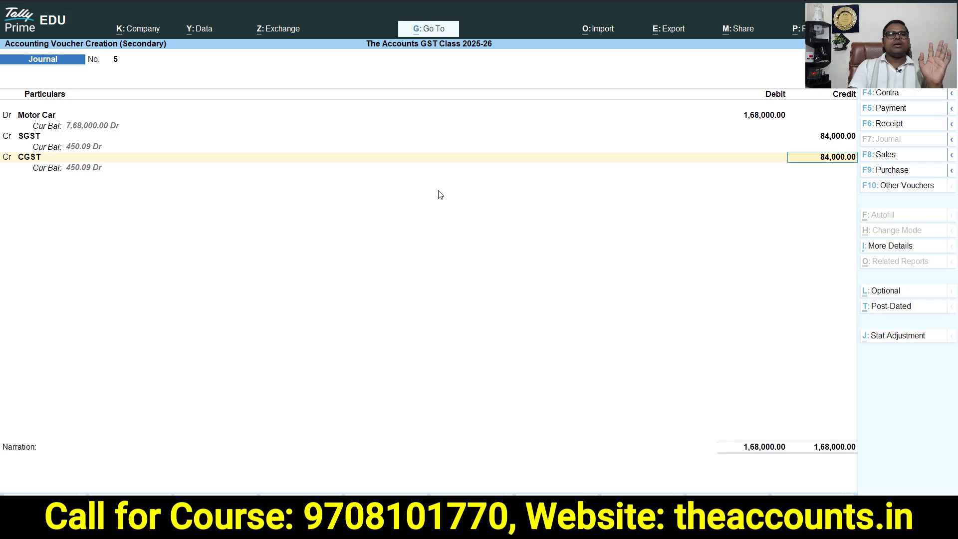
key("Return")
key("Return")
key("Return")
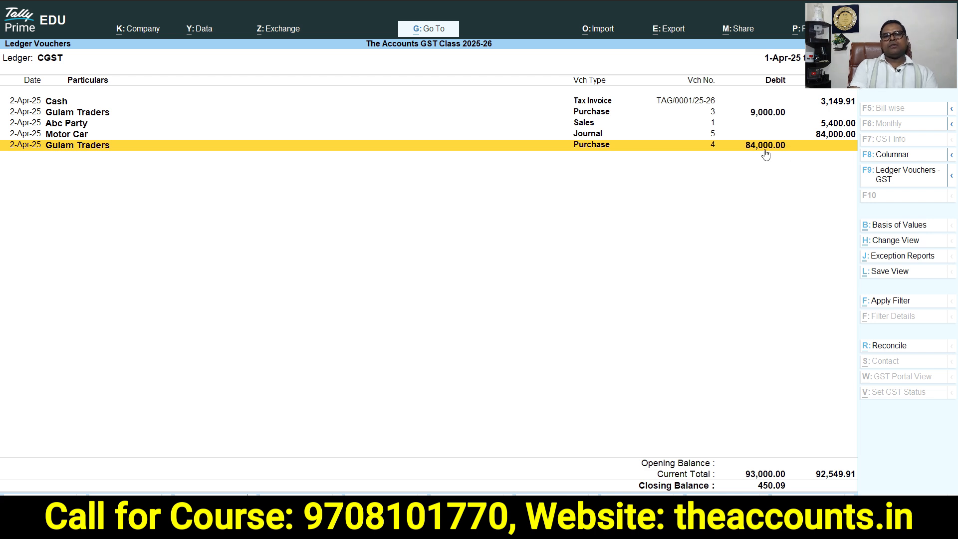
Return to the Gateway and review the Motor Car under Fixed Assets in the detailed Balance Sheet
left_click(825, 136)
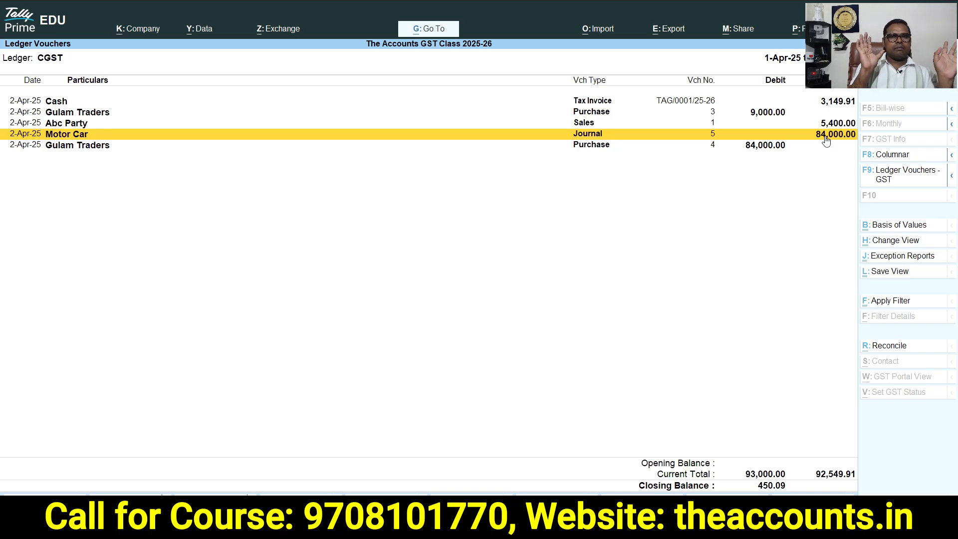
key("Escape")
key("Escape")
key("Escape")
key("Escape")
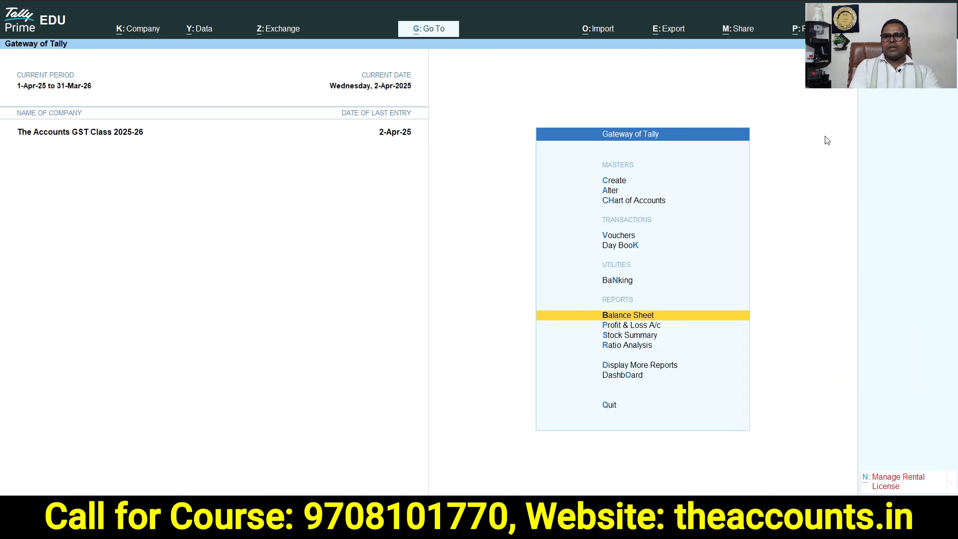
key("b")
key("alt+F5")
key("Right")
key("Down")
key("Down")
key("Down")
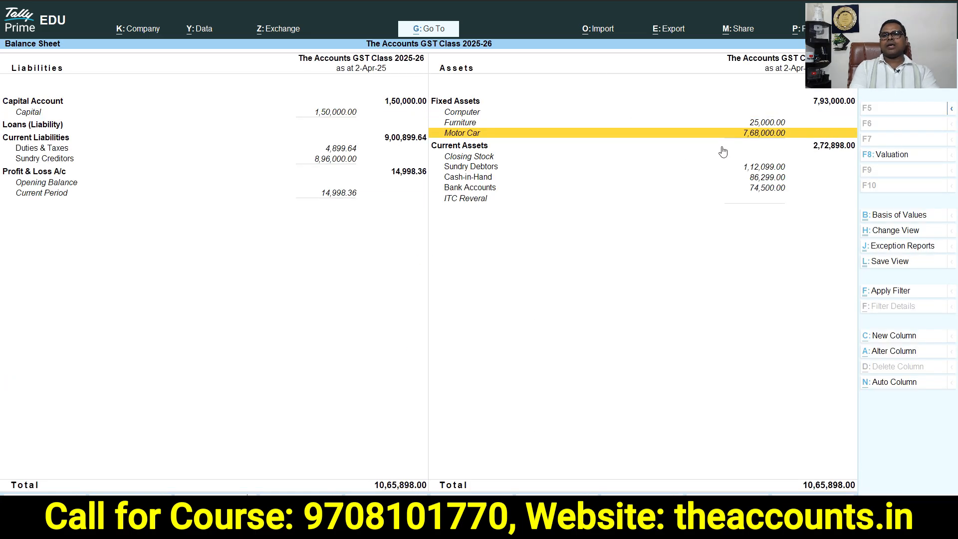